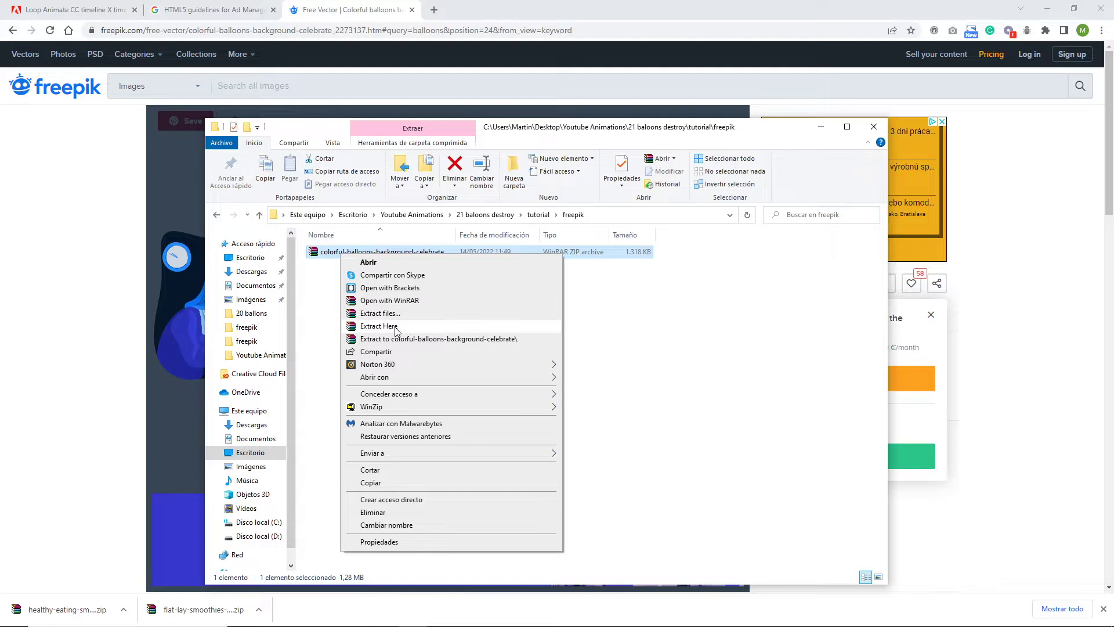
# Extract the colorful-balloons-background-celebrate archive into its current folder and open 295898-P7ZHM9-507.ai in Illustrator without activating the missing fonts.
pyautogui.click(395, 327)
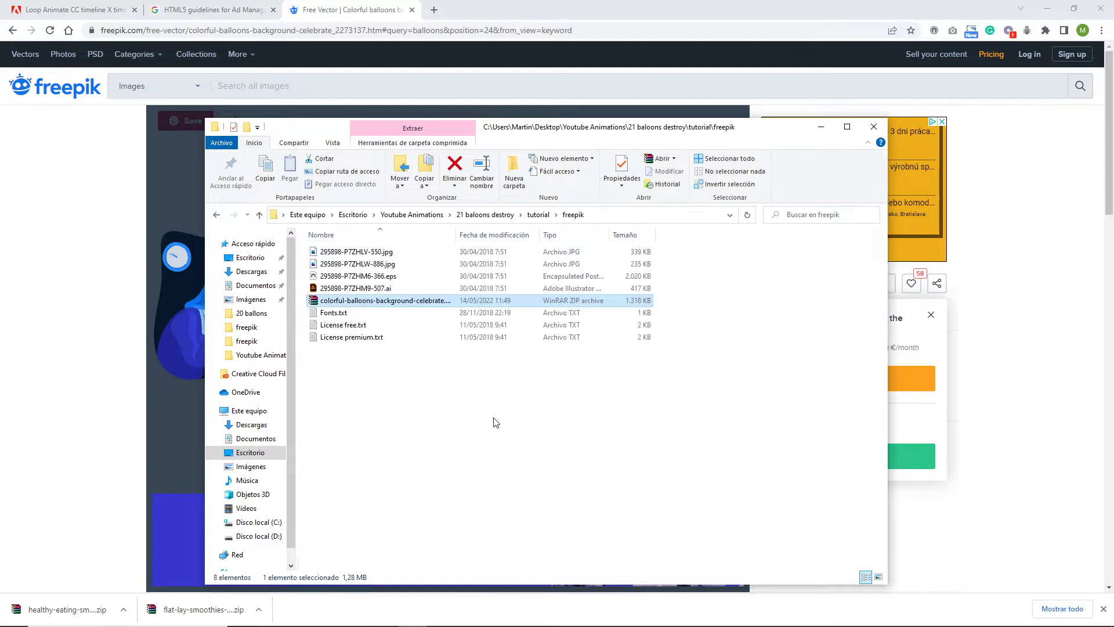
pyautogui.doubleClick(374, 292)
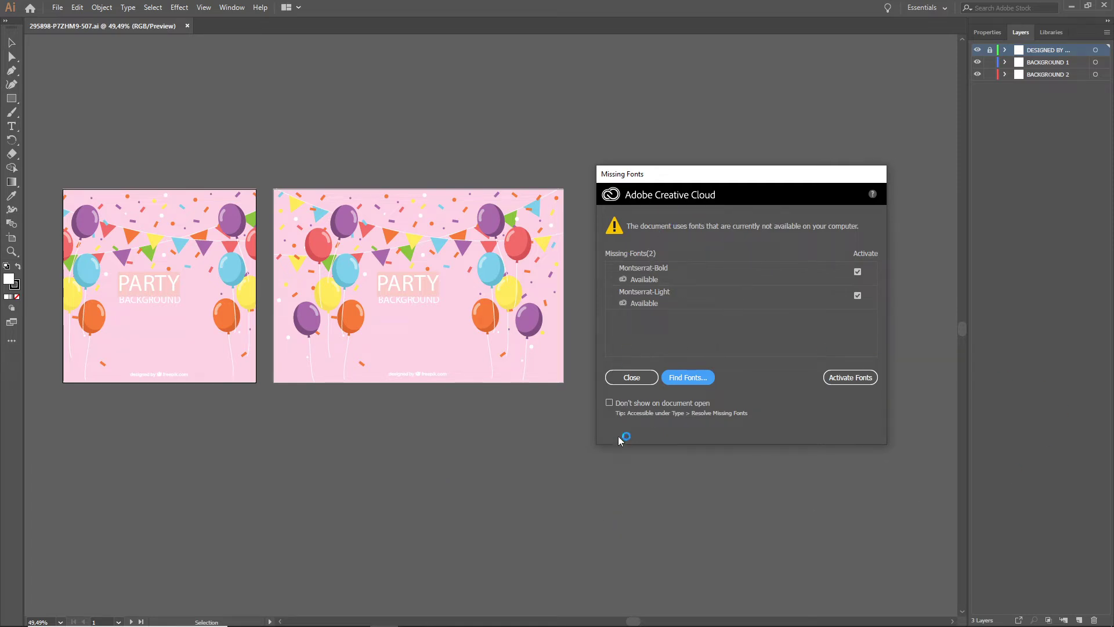
pyautogui.click(633, 378)
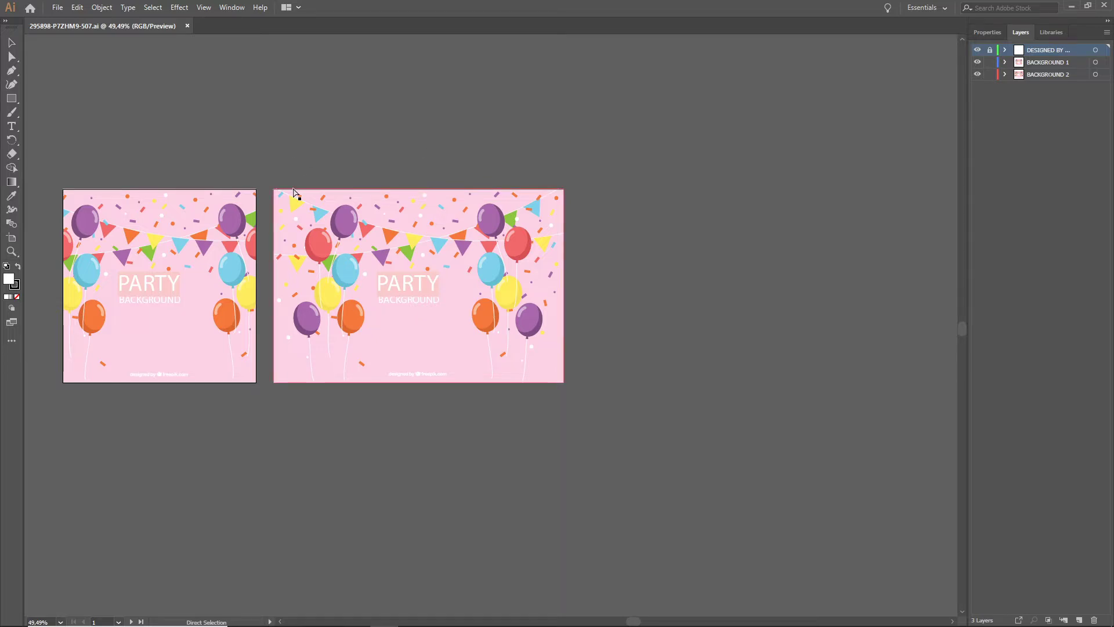
# Create a new 800 × 800 px document in RGB color with Screen (72 ppi) raster effects.
pyautogui.hotkey('ctrl', 'n')
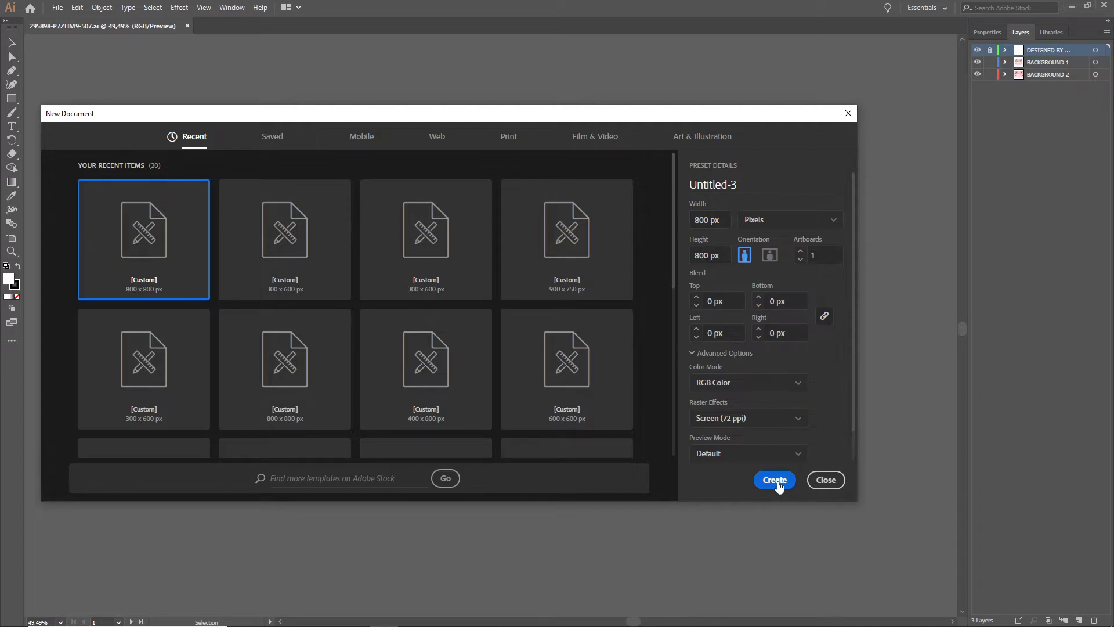
pyautogui.click(776, 482)
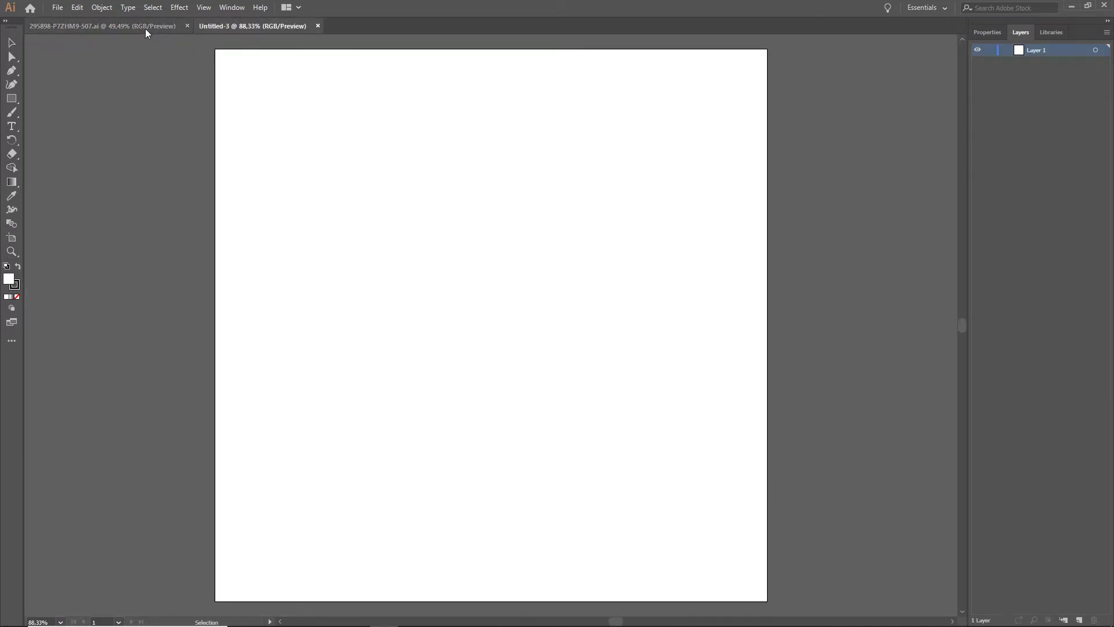
# Ungroup the wide party artwork on the second artboard of the balloon file.
pyautogui.click(145, 28)
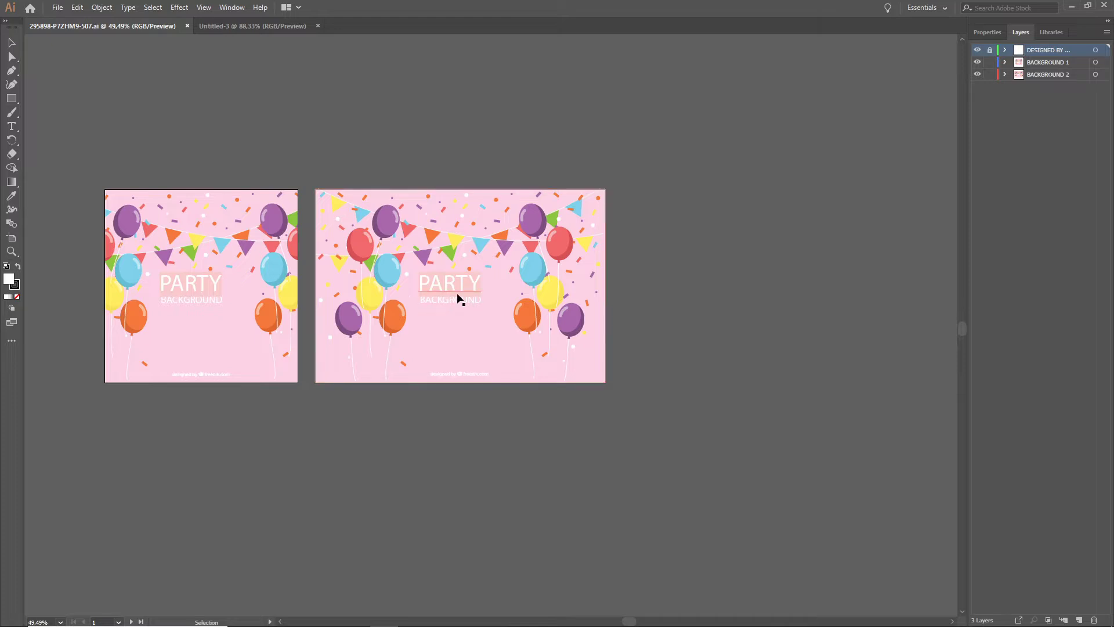
pyautogui.hotkey('ctrl', '1')
pyautogui.click(577, 333)
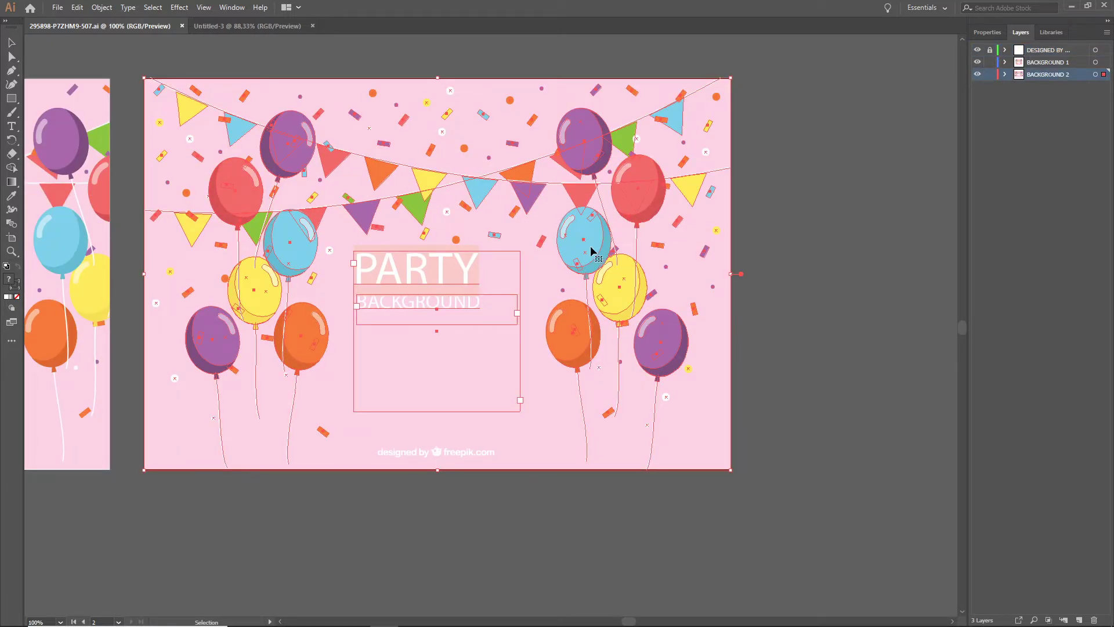
pyautogui.moveTo(590, 247); pyautogui.dragTo(639, 223)
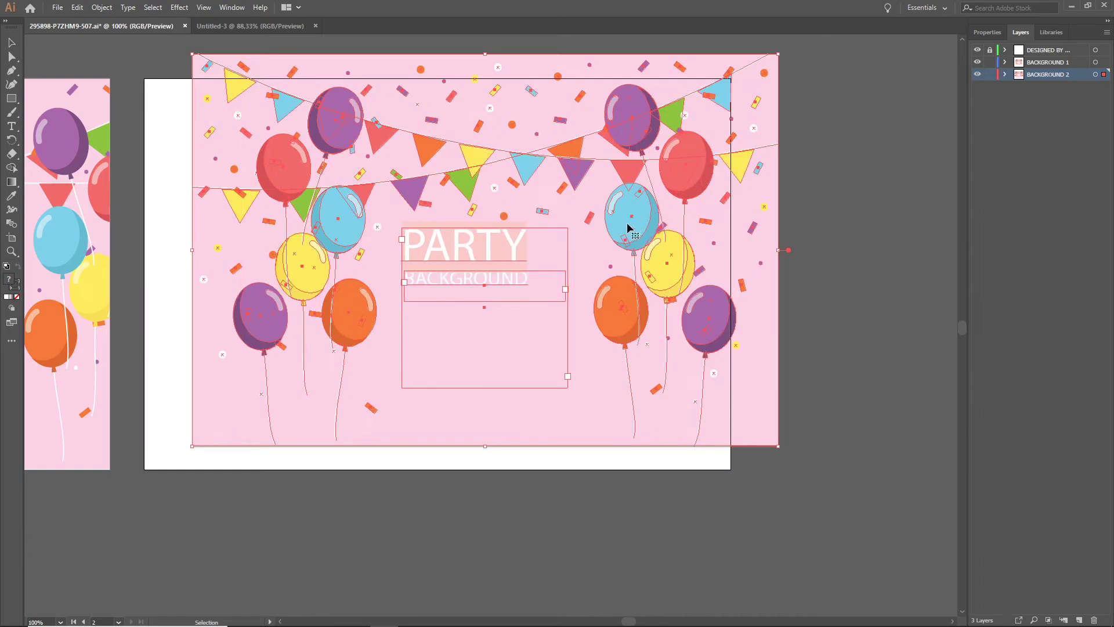
pyautogui.hotkey('ctrl', 'z')
pyautogui.rightClick(576, 244)
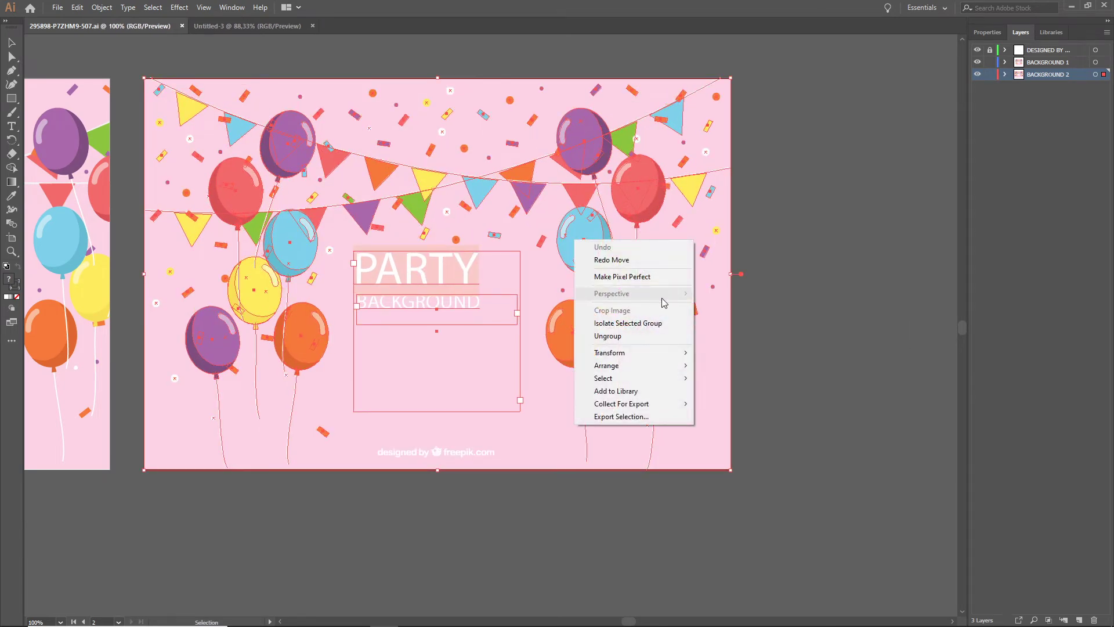
pyautogui.click(609, 337)
pyautogui.click(795, 362)
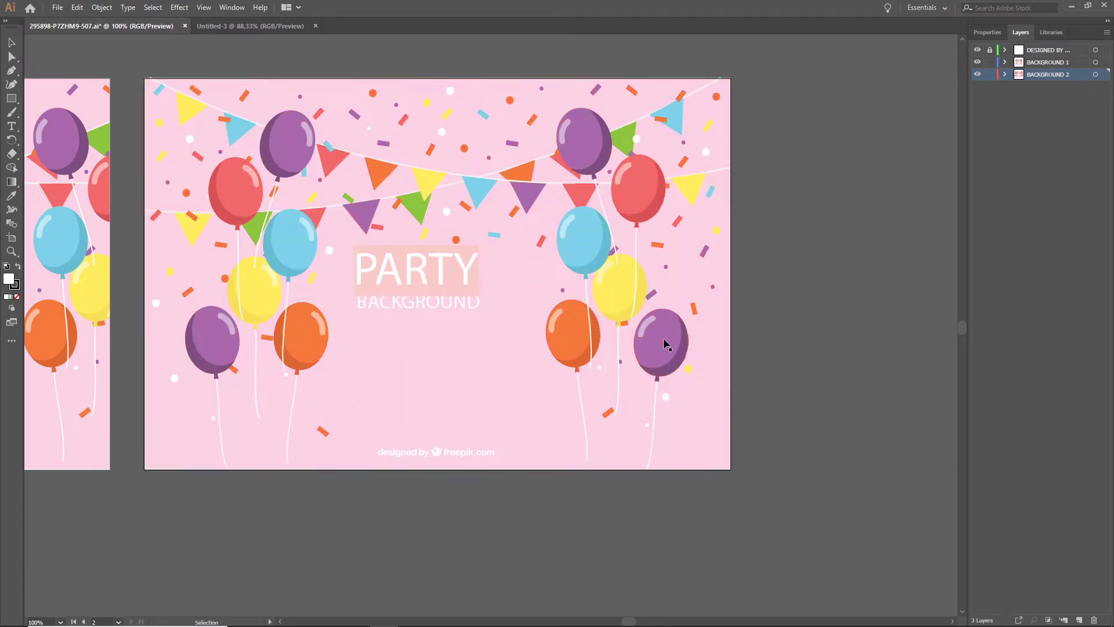
# Copy the group of all balloons from the wide artboard into the new document and ungroup it into two clusters.
pyautogui.click(582, 240)
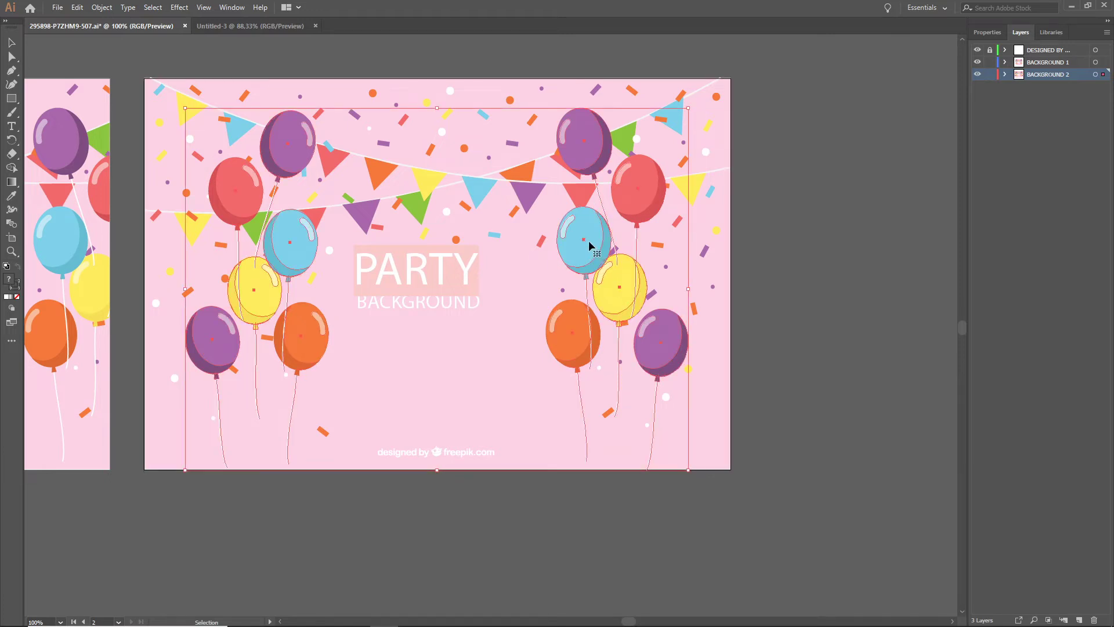
pyautogui.moveTo(589, 246); pyautogui.dragTo(601, 300)
pyautogui.rightClick(336, 203)
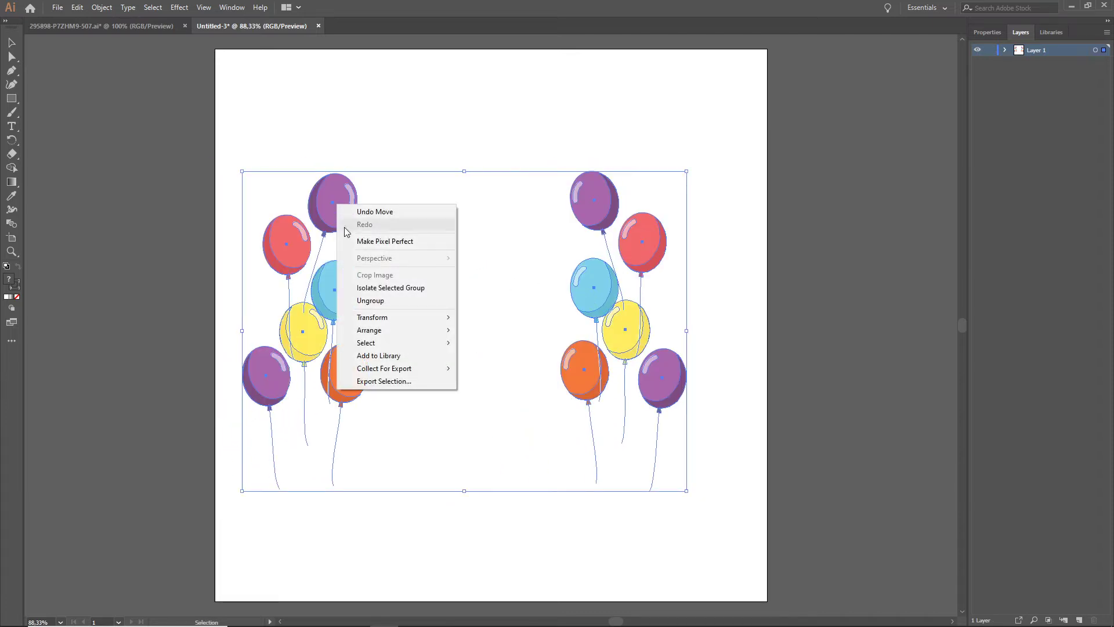
pyautogui.click(384, 304)
pyautogui.click(396, 202)
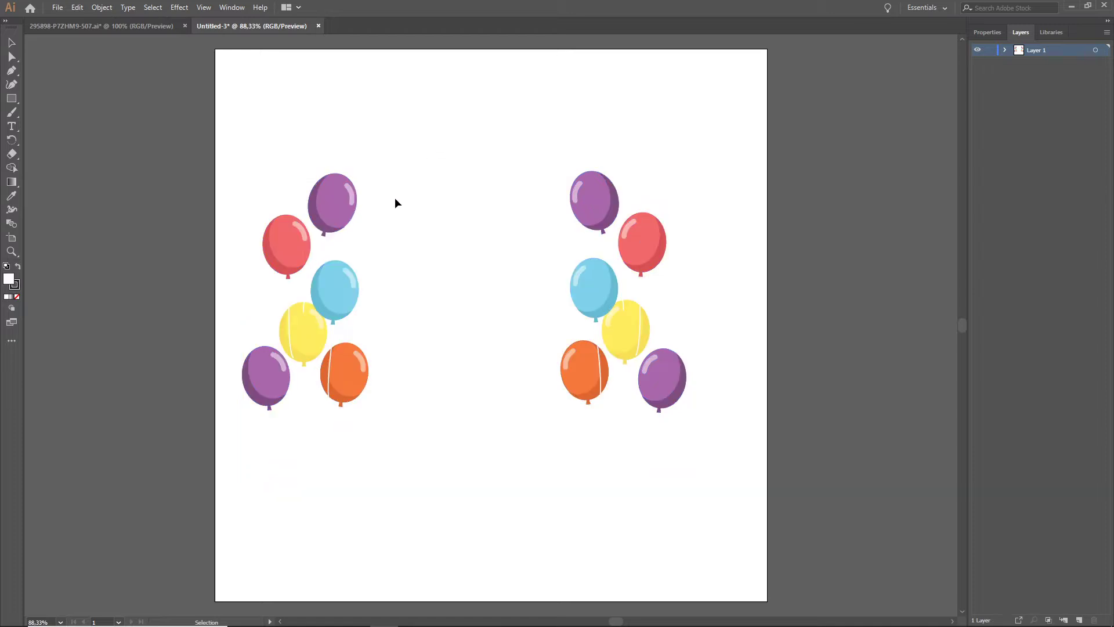
# Delete the right-hand balloon cluster from the new document.
pyautogui.click(351, 213)
pyautogui.click(601, 206)
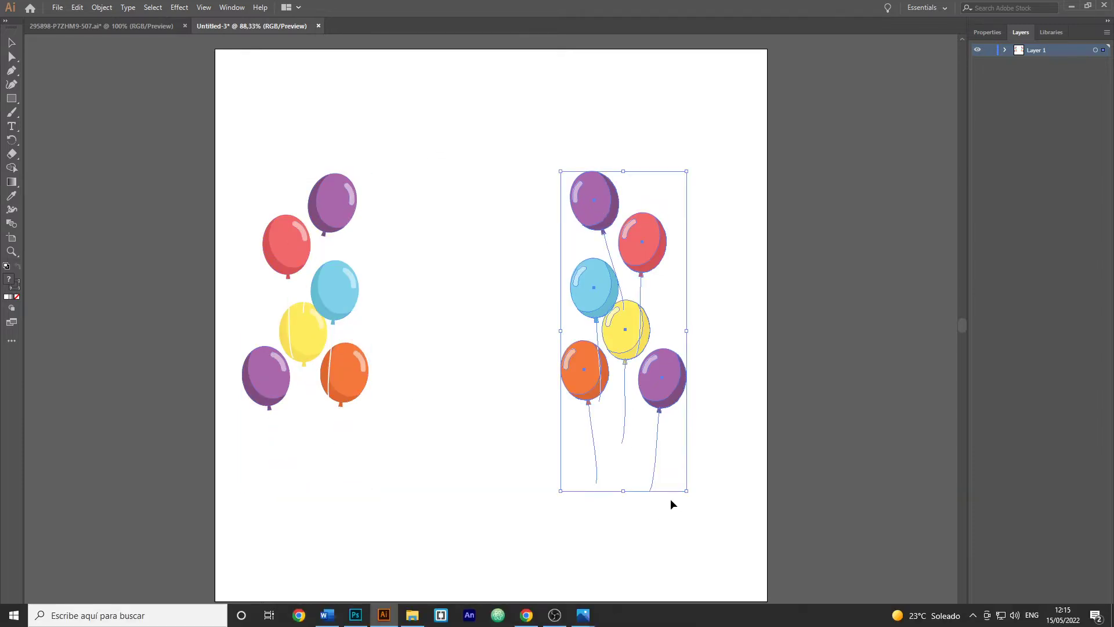
pyautogui.press('Delete')
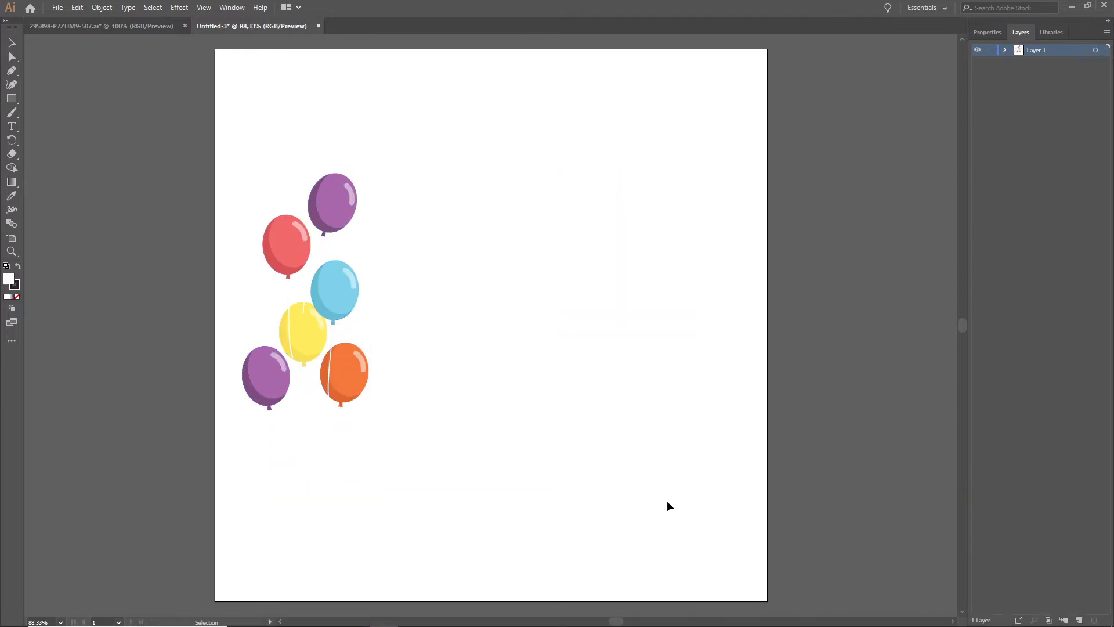
# Ungroup the remaining left balloon cluster into individual balloons.
pyautogui.click(349, 217)
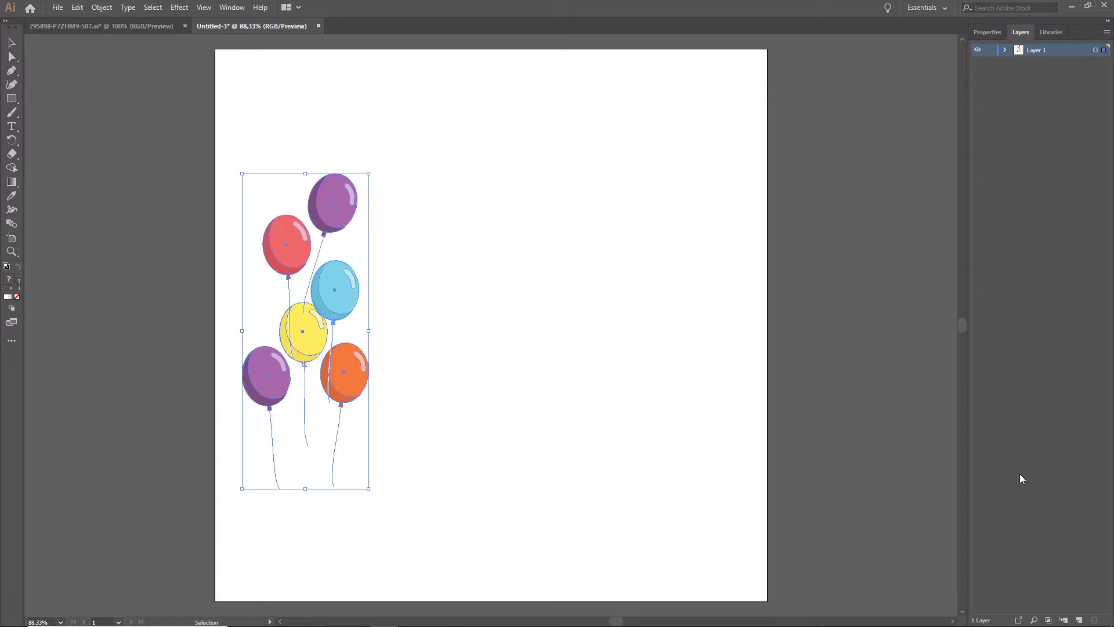
pyautogui.rightClick(339, 208)
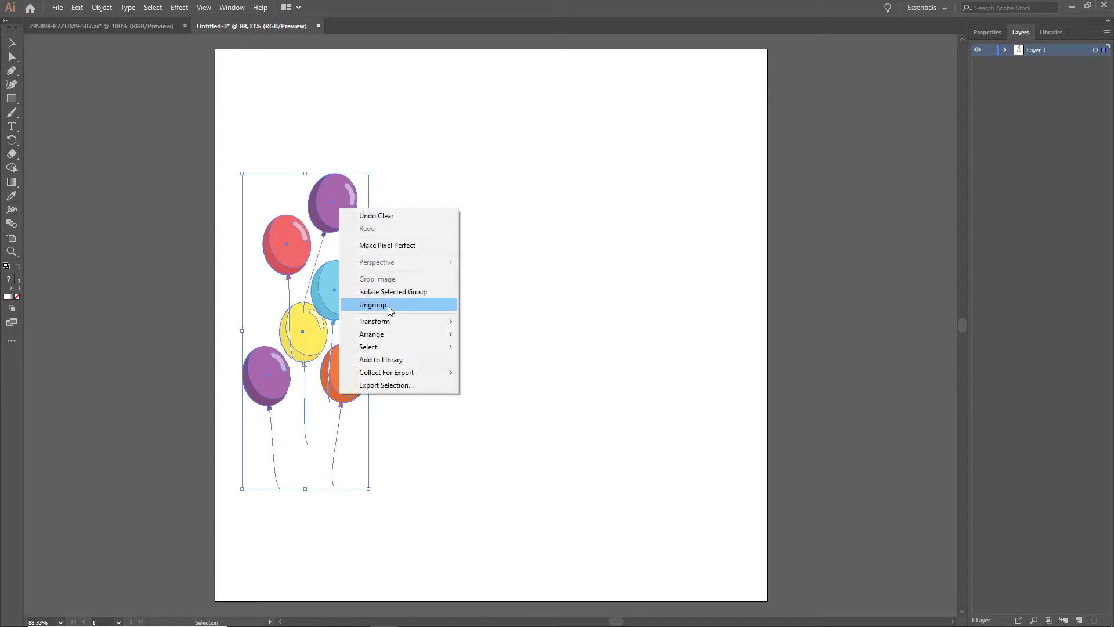
pyautogui.click(373, 305)
pyautogui.click(624, 453)
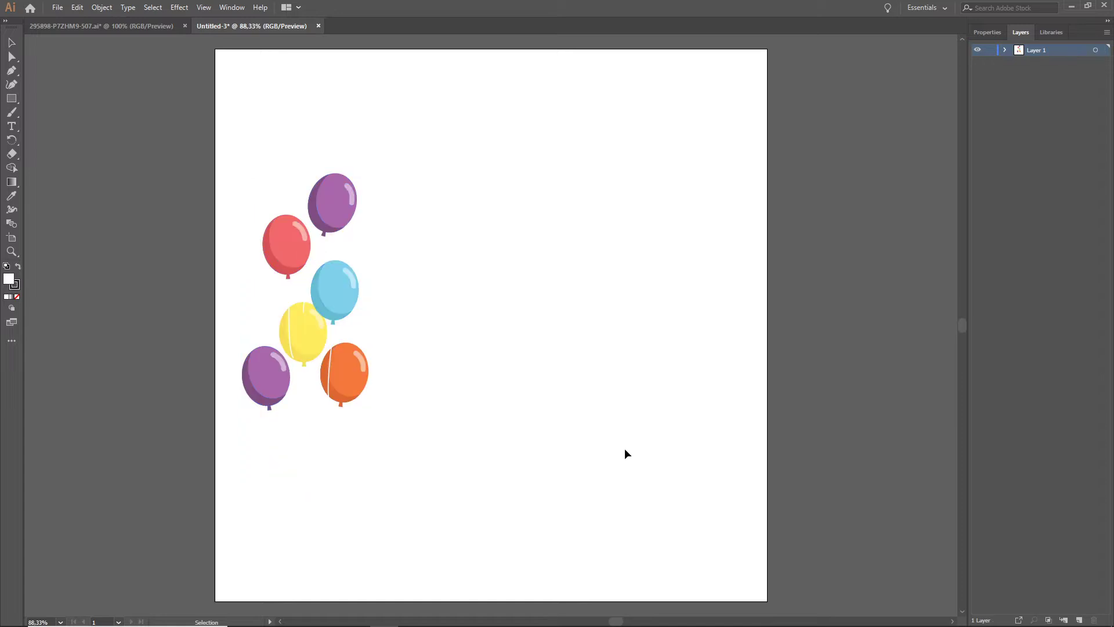
# Delete the lower-left purple balloon, keeping one balloon of each color.
pyautogui.click(311, 222)
pyautogui.click(293, 277)
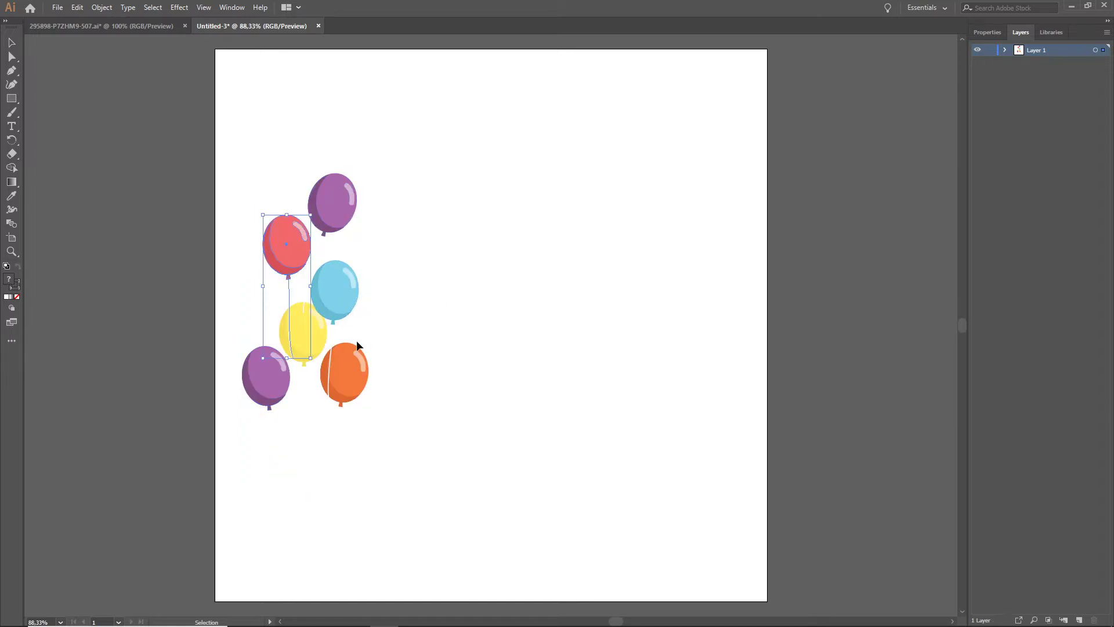
pyautogui.click(540, 472)
pyautogui.click(267, 385)
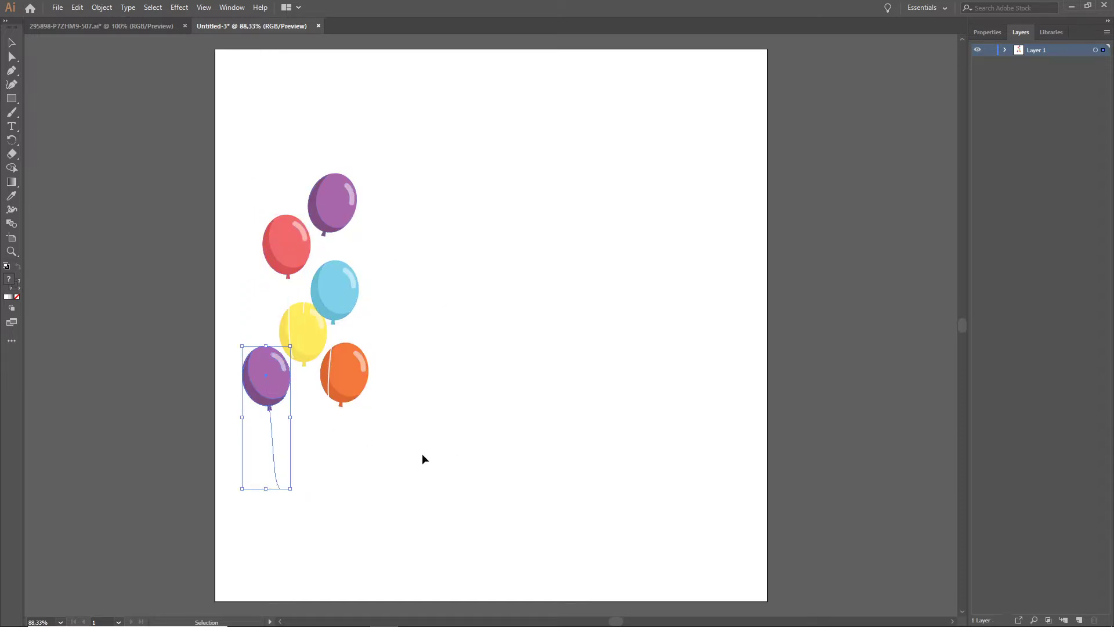
pyautogui.press('Delete')
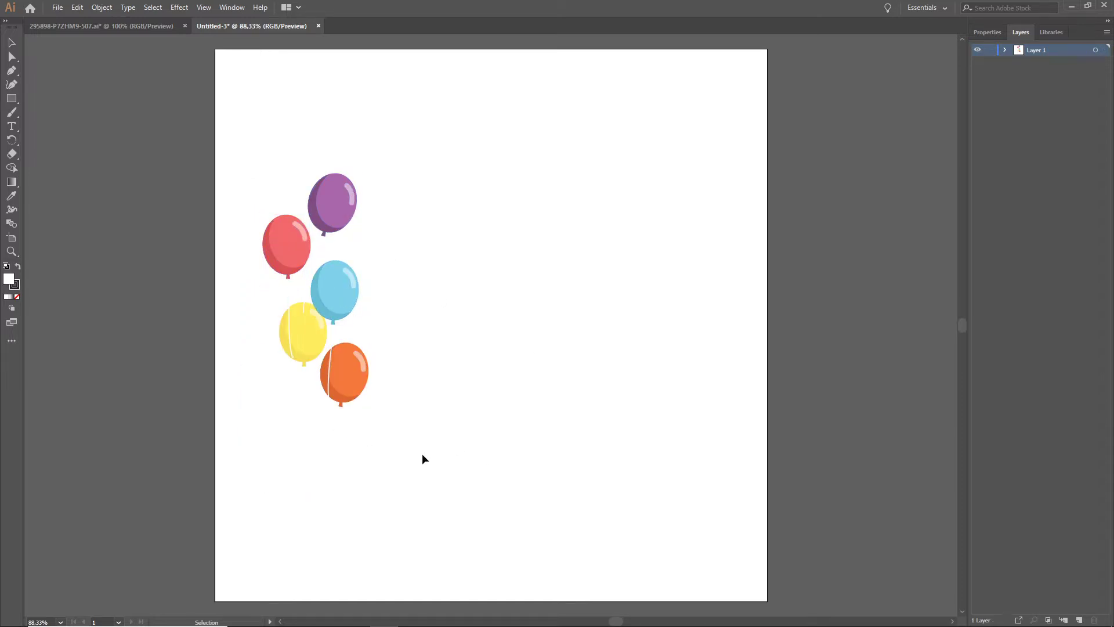
# Copy the pennant garland descending from the artwork's upper-left corner into the new document and enlarge it proportionally past both artboard sides.
pyautogui.click(160, 27)
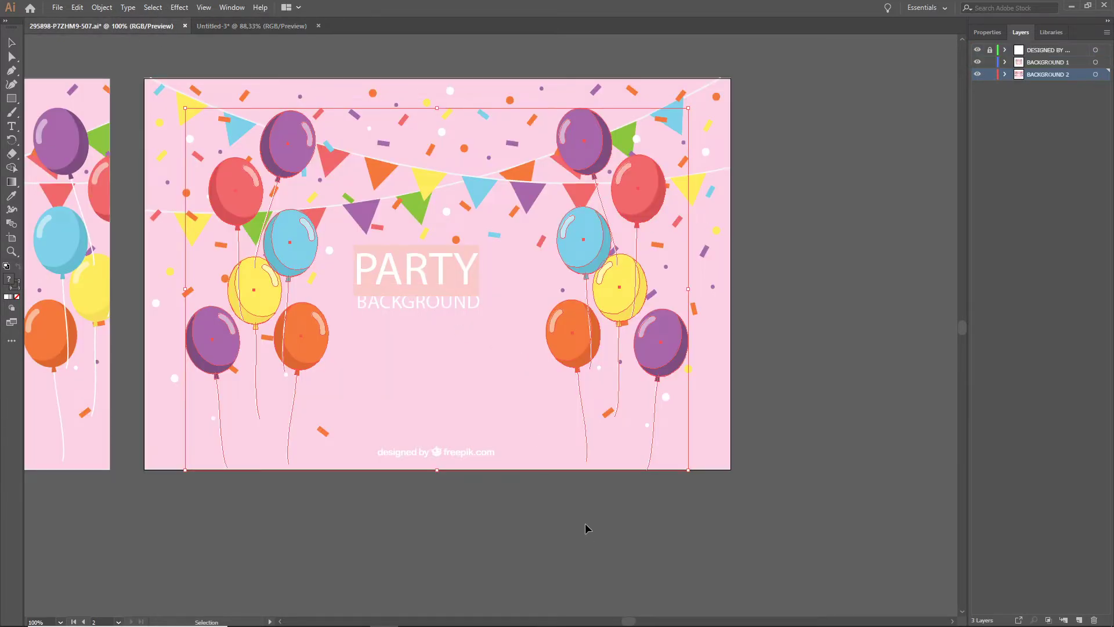
pyautogui.click(485, 213)
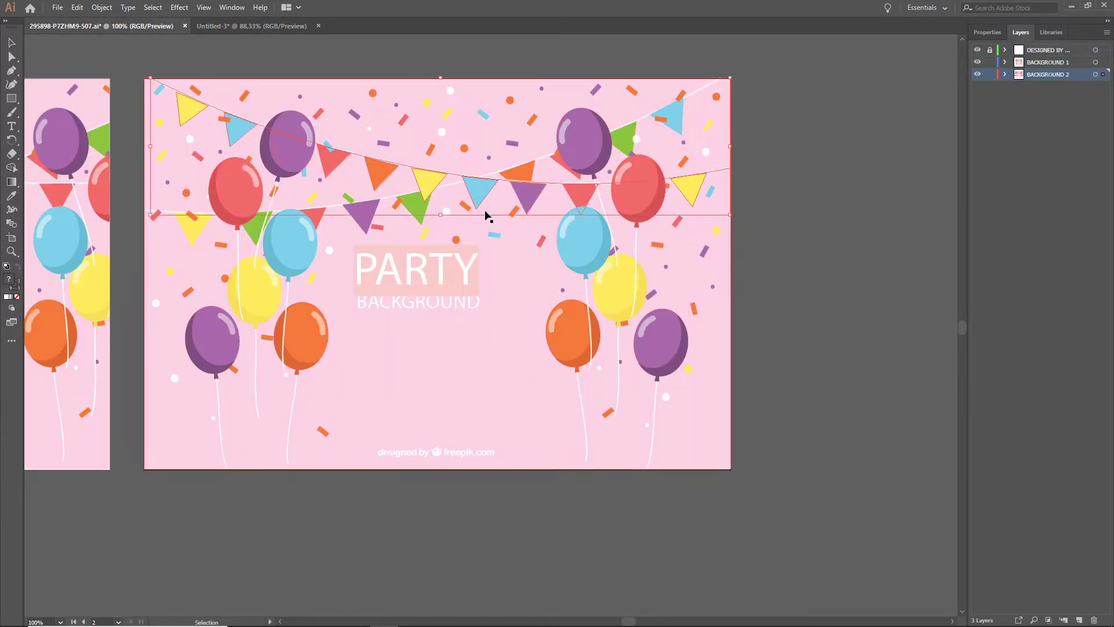
pyautogui.moveTo(428, 193); pyautogui.dragTo(493, 214)
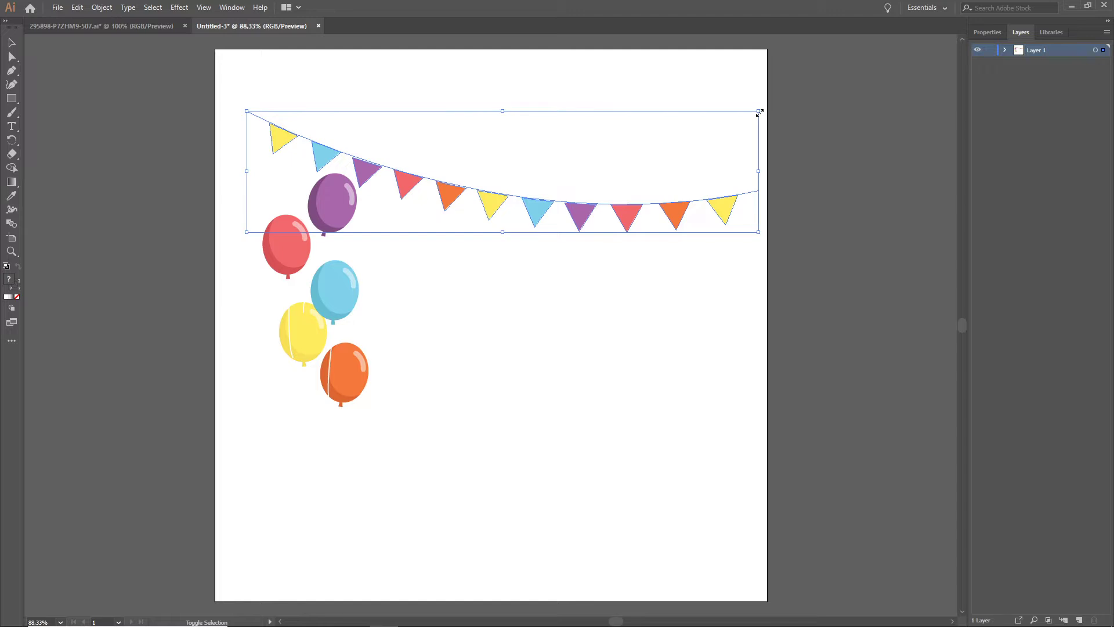
pyautogui.moveTo(759, 111); pyautogui.dragTo(811, 98)
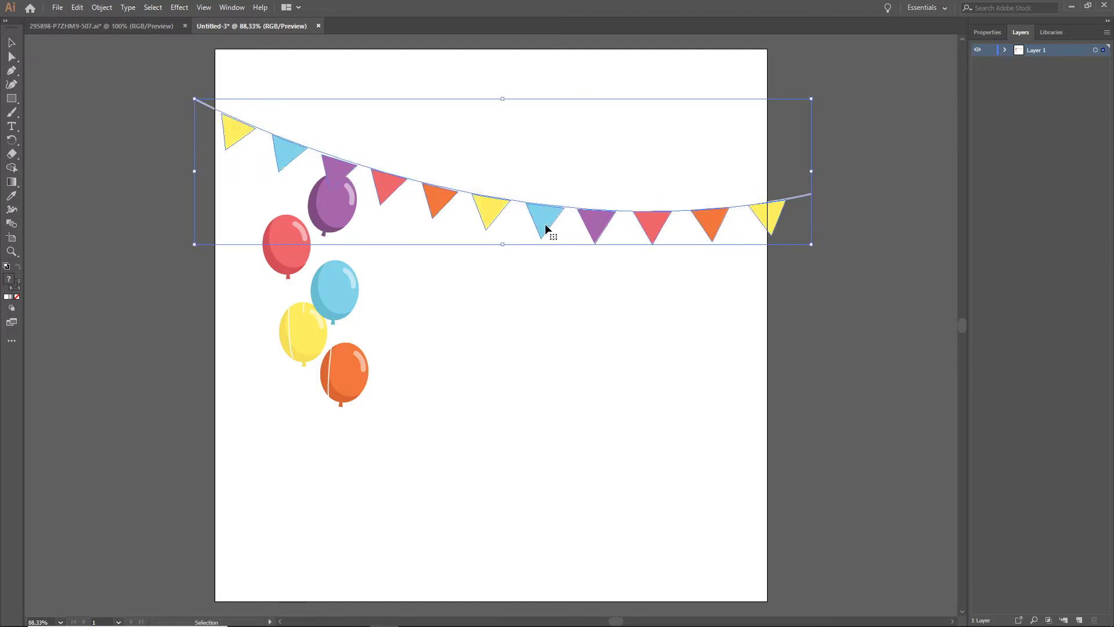
pyautogui.click(583, 307)
# Copy the second garland, rising toward the artwork's upper-right corner, into the new document and enlarge it proportionally beyond the artboard's width.
pyautogui.click(163, 26)
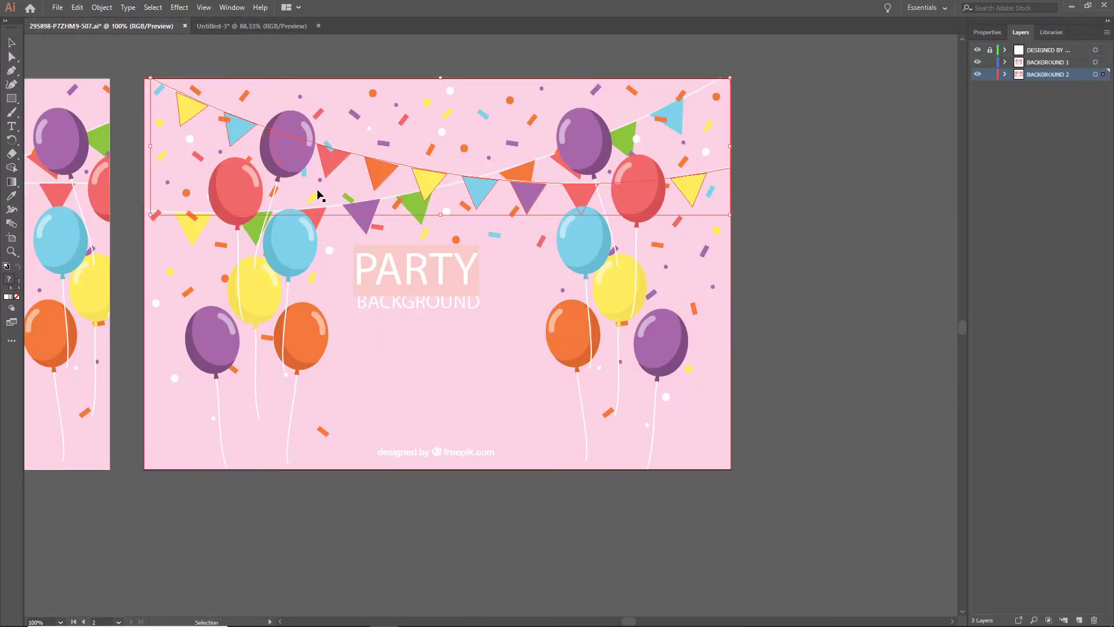
pyautogui.click(319, 194)
pyautogui.moveTo(332, 155); pyautogui.dragTo(447, 235)
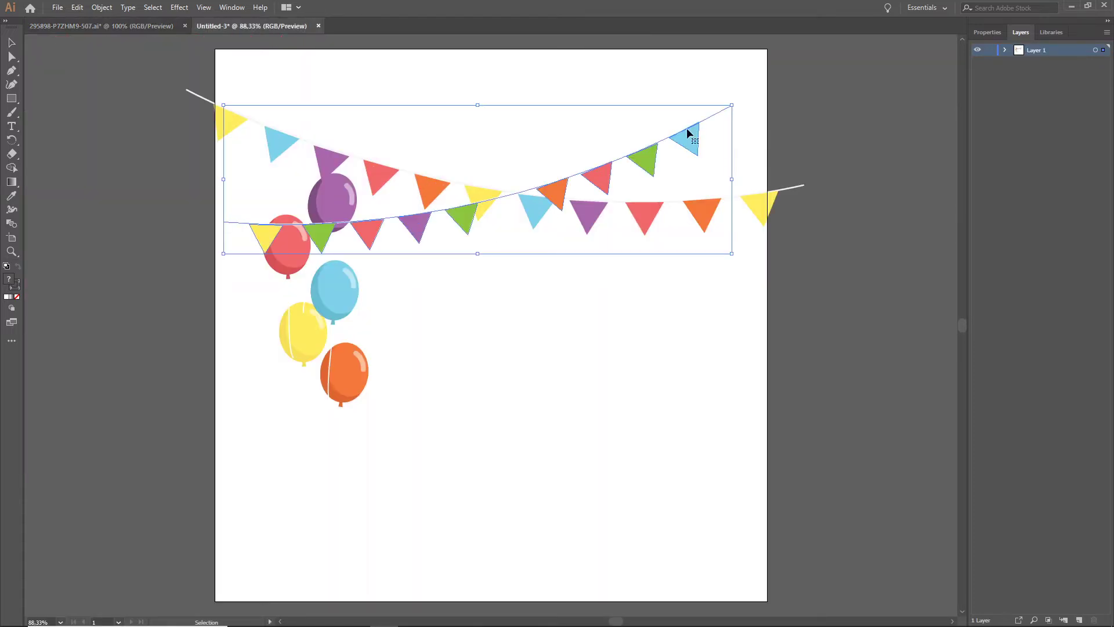
pyautogui.moveTo(731, 105); pyautogui.dragTo(803, 84)
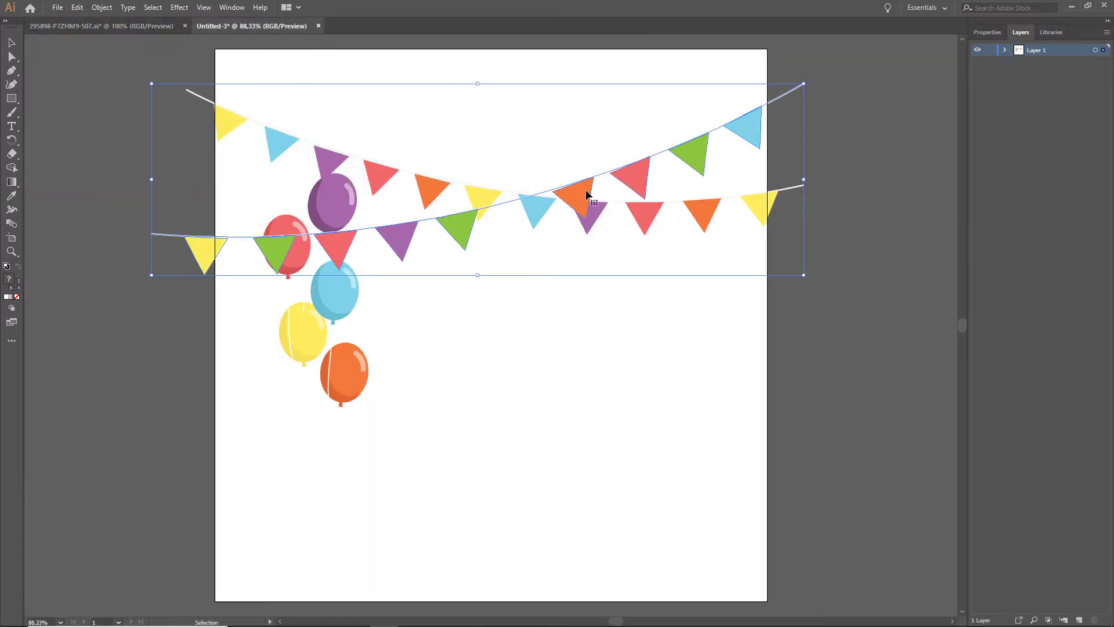
# Move the second garland up and slightly left, and rotate it slightly clockwise so it crosses the first garland.
pyautogui.moveTo(587, 195); pyautogui.dragTo(570, 163)
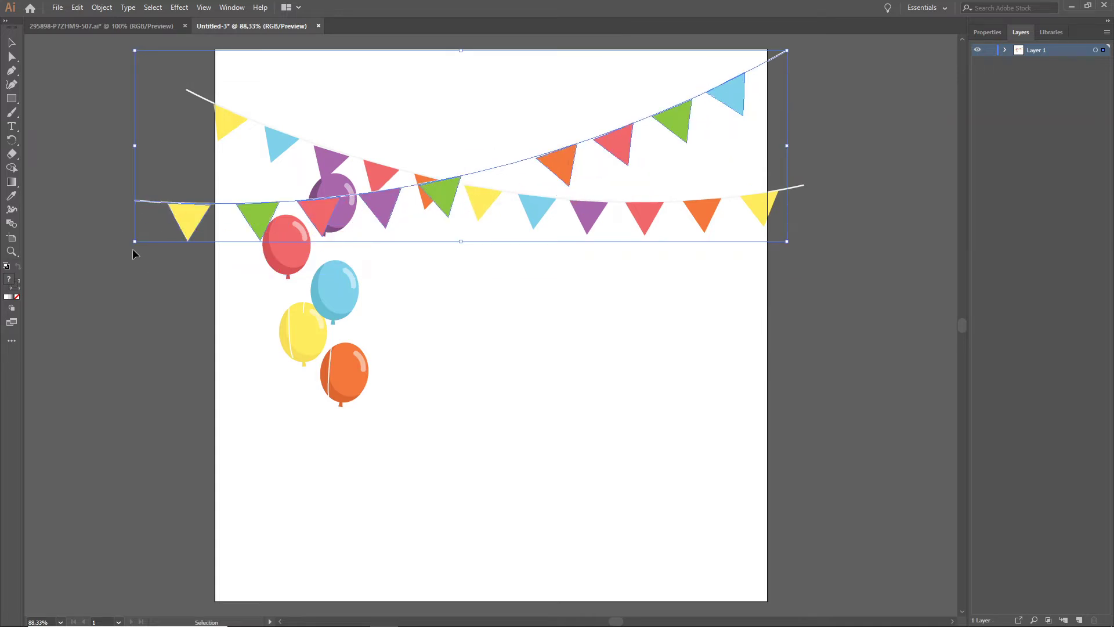
pyautogui.moveTo(132, 248); pyautogui.dragTo(132, 212)
pyautogui.click(638, 379)
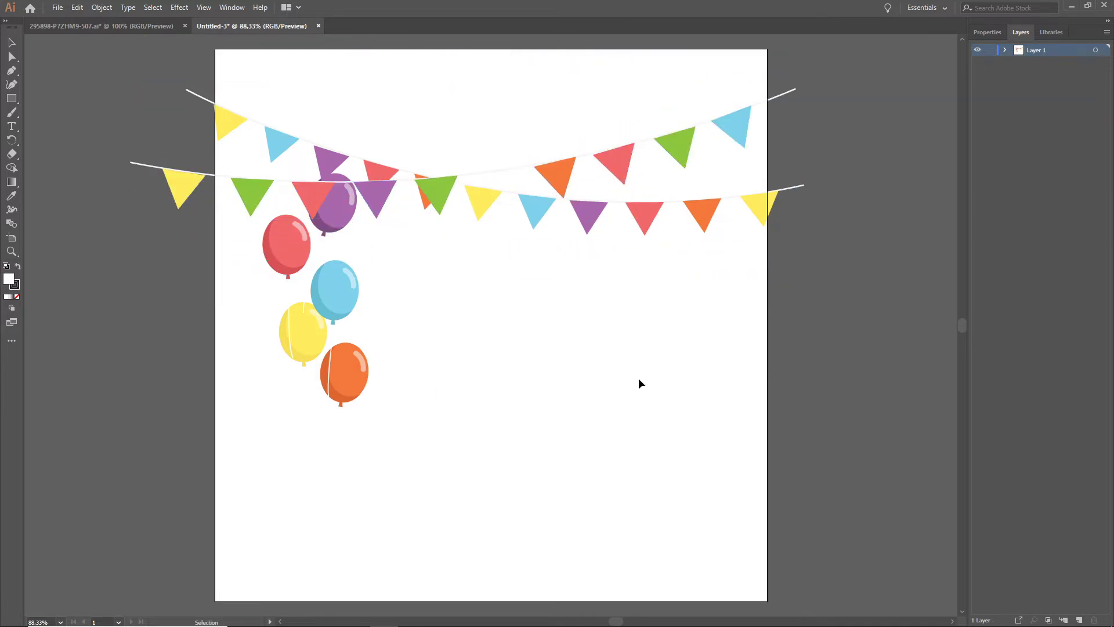
# Copy the rectangular confetti group into the new document below the garlands and expand Layer 1 to list its groups.
pyautogui.click(146, 27)
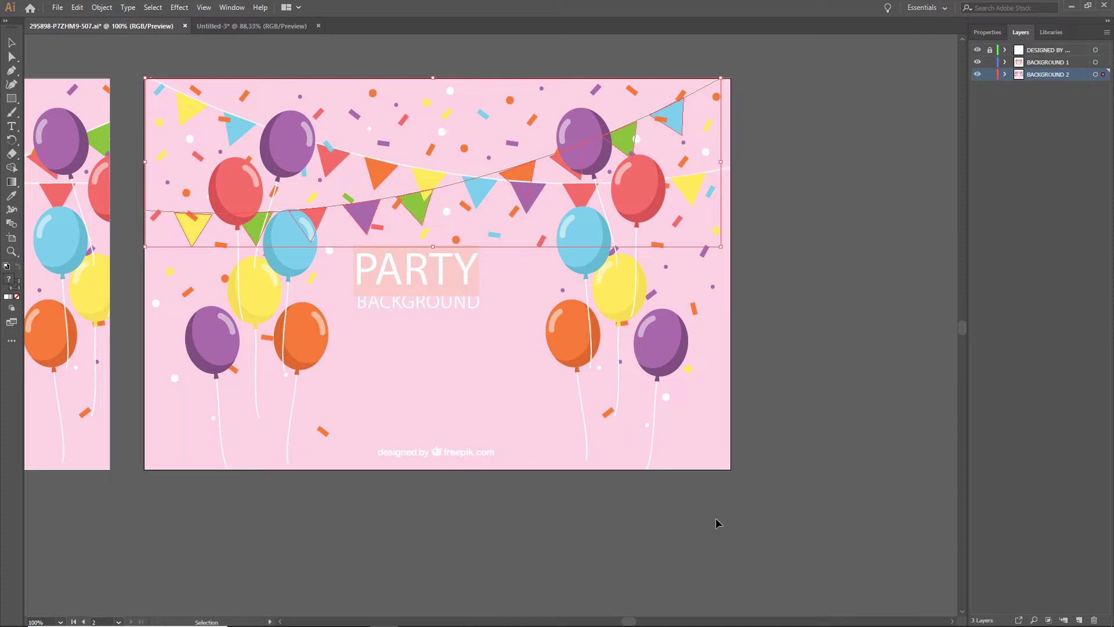
pyautogui.click(786, 439)
pyautogui.click(485, 117)
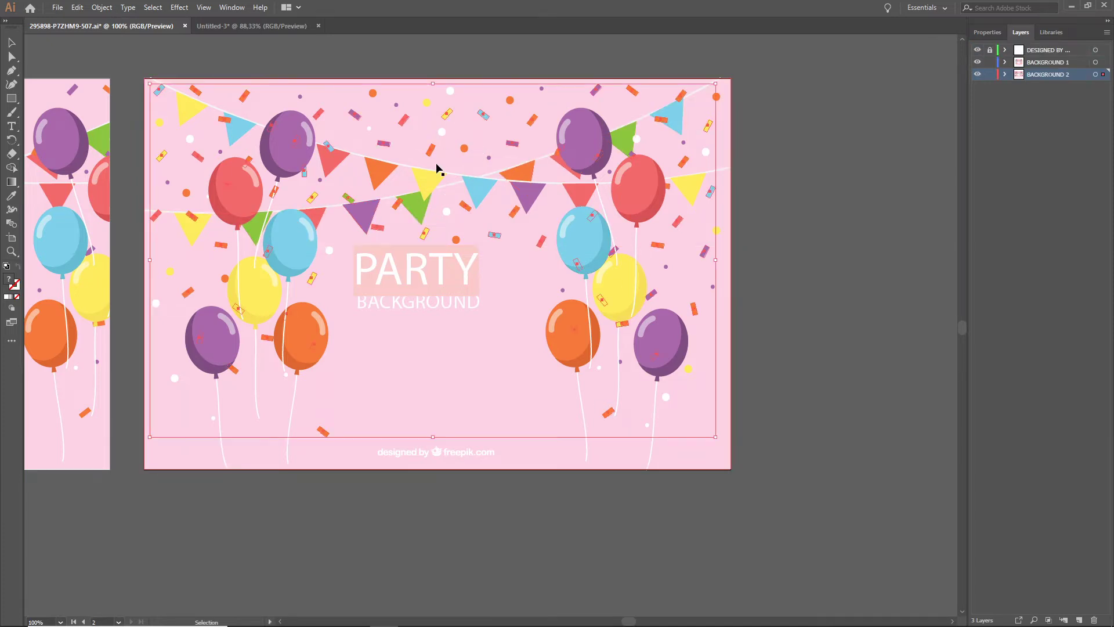
pyautogui.moveTo(485, 117); pyautogui.dragTo(557, 261)
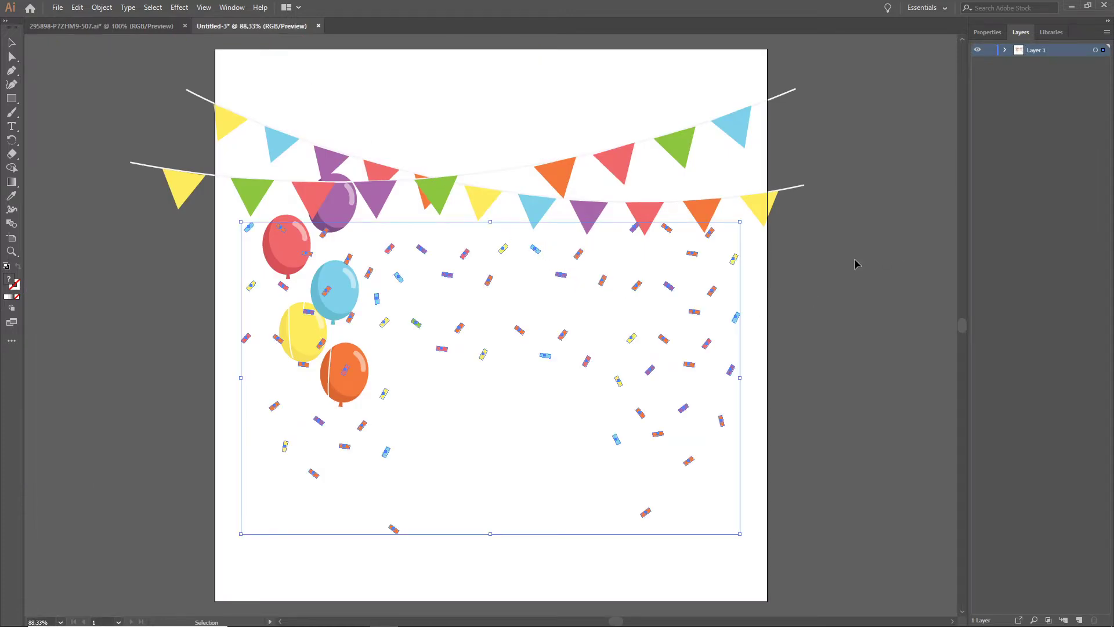
pyautogui.click(802, 285)
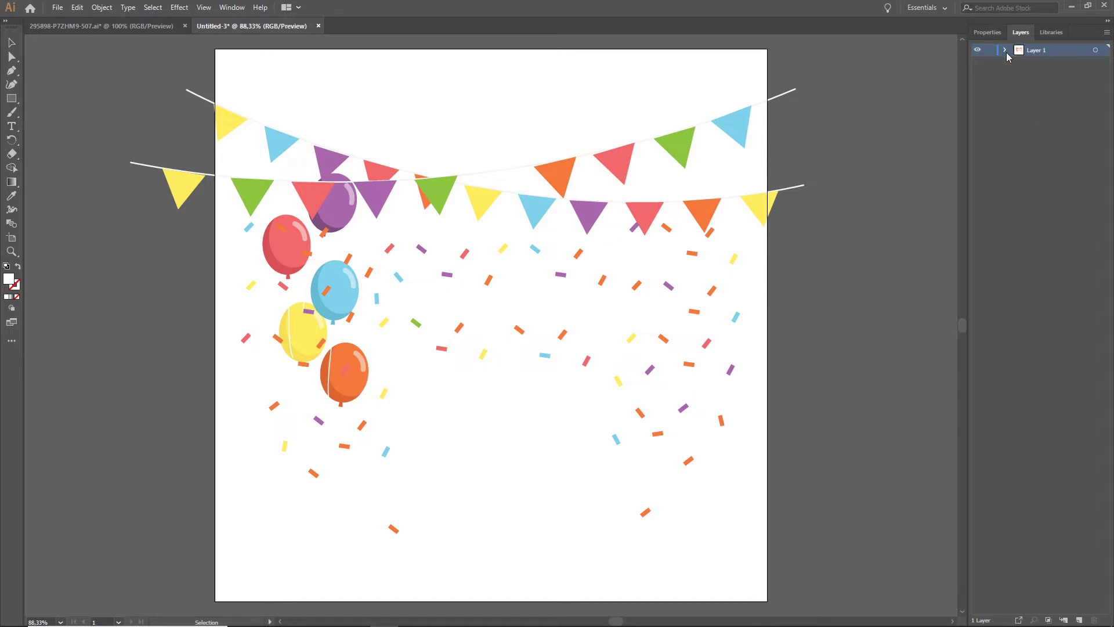
pyautogui.click(1004, 50)
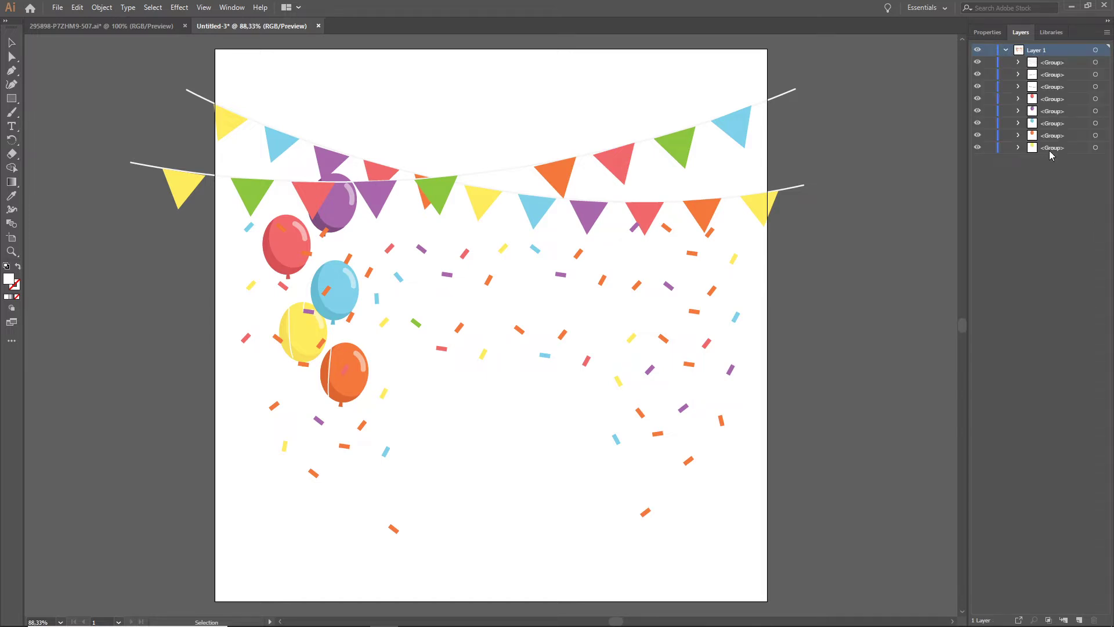
# Identify the balloon, garland and confetti groups inside Layer 1 by hiding and showing the upper groups one at a time.
pyautogui.click(1051, 149)
pyautogui.keyDown('shift'); pyautogui.click(1050, 100); pyautogui.keyUp('shift')
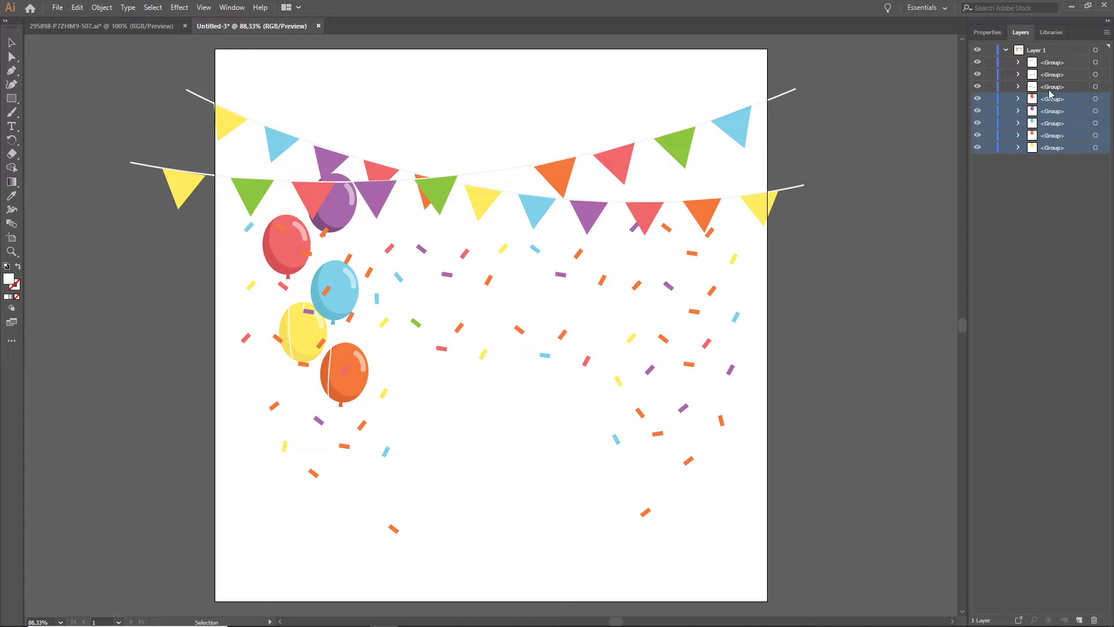
pyautogui.click(1051, 87)
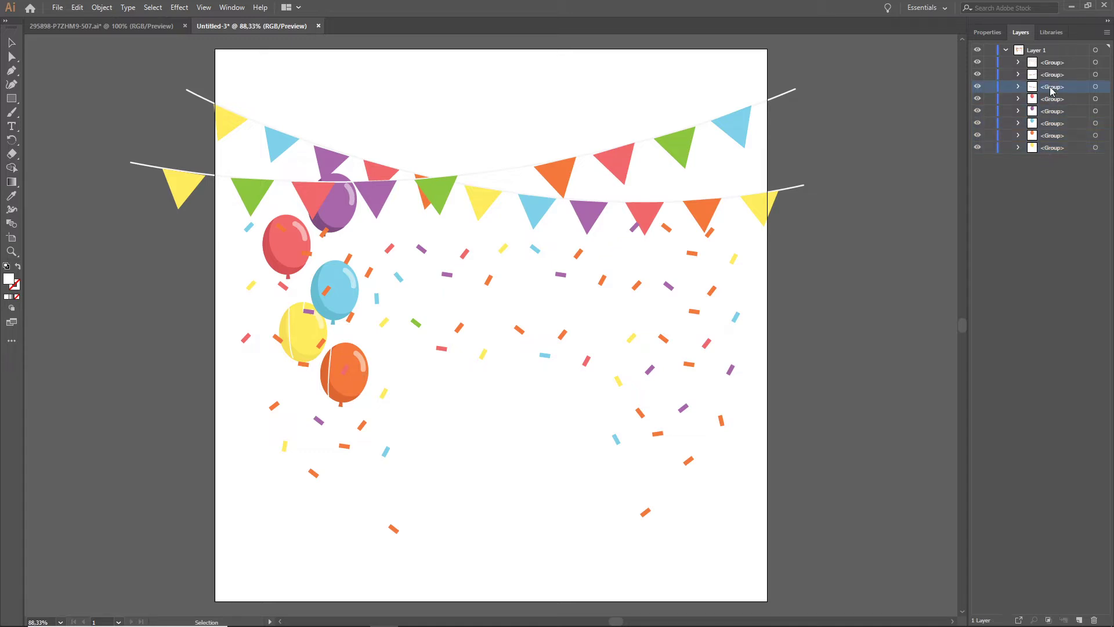
pyautogui.click(978, 87)
pyautogui.click(978, 87)
pyautogui.click(978, 75)
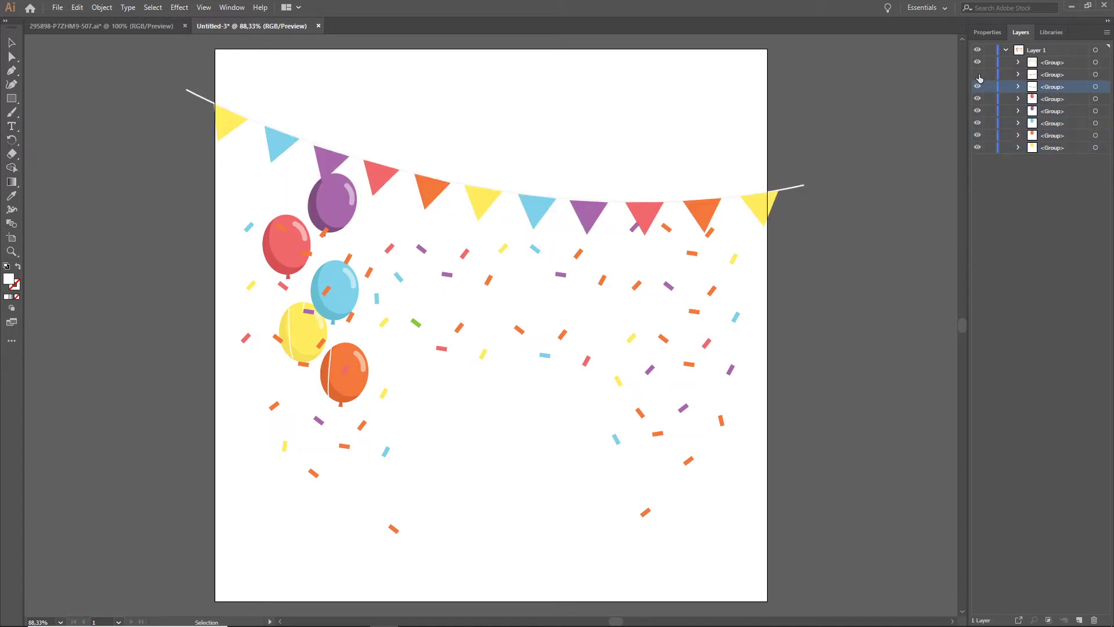
pyautogui.click(978, 75)
pyautogui.click(978, 63)
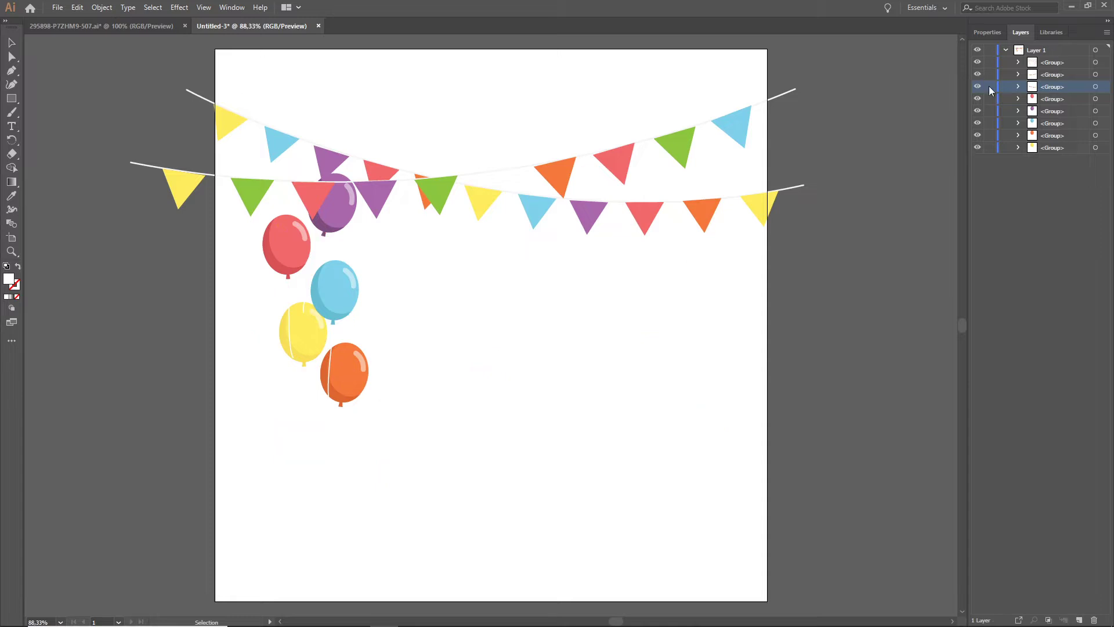
pyautogui.hotkey('ctrl', 'z')
# Release Layer 1's groups to separate sublayers with Release to Layers (Sequence).
pyautogui.click(1005, 51)
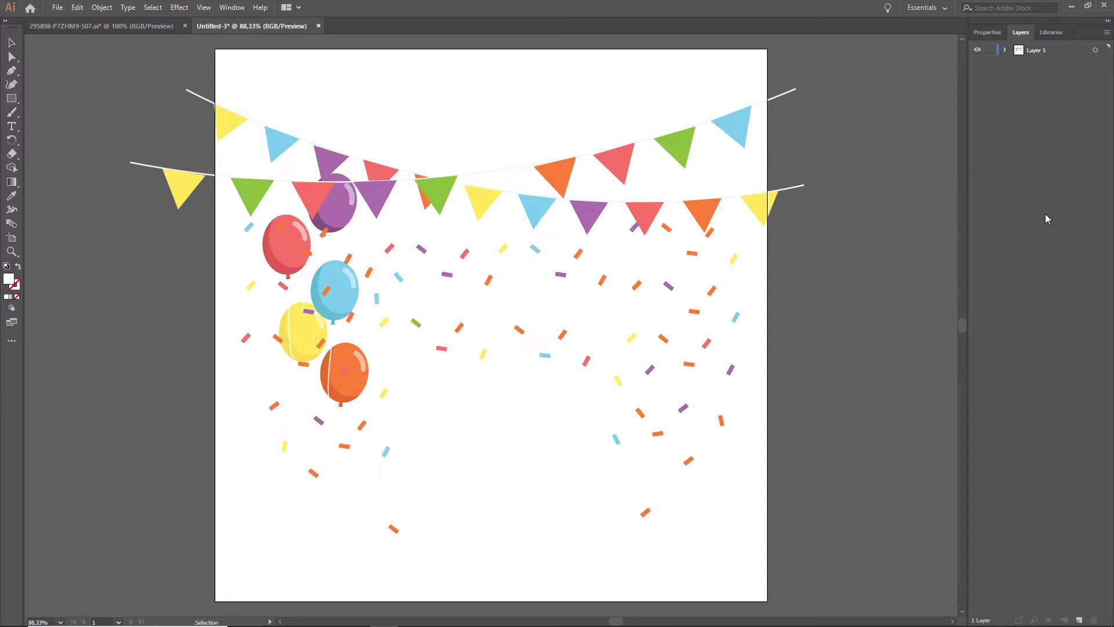
pyautogui.click(1043, 52)
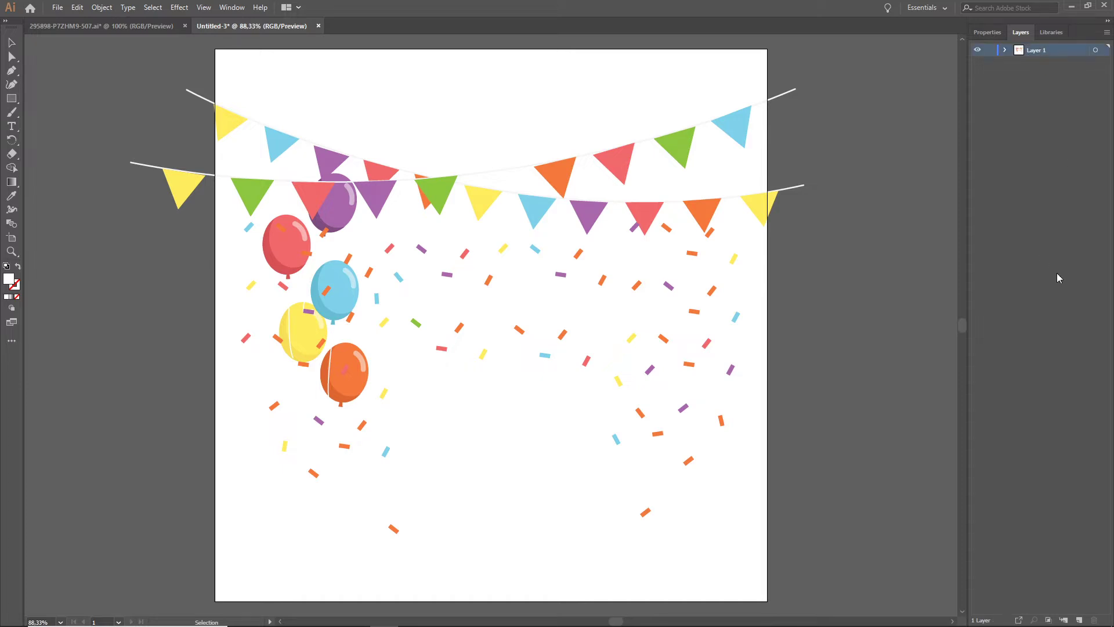
pyautogui.click(1106, 34)
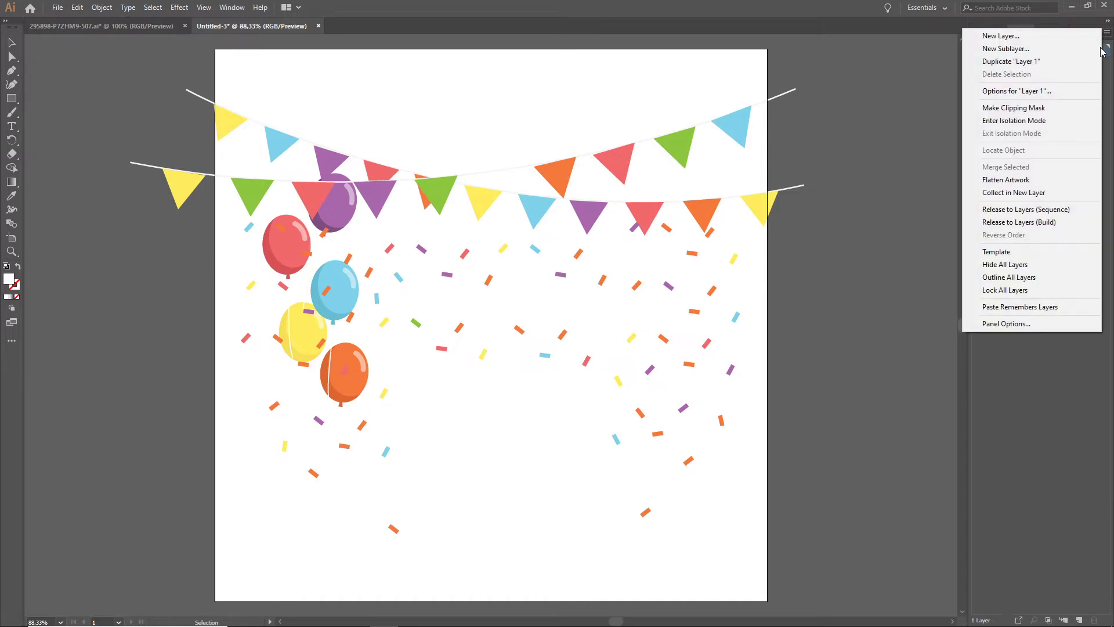
pyautogui.click(1027, 211)
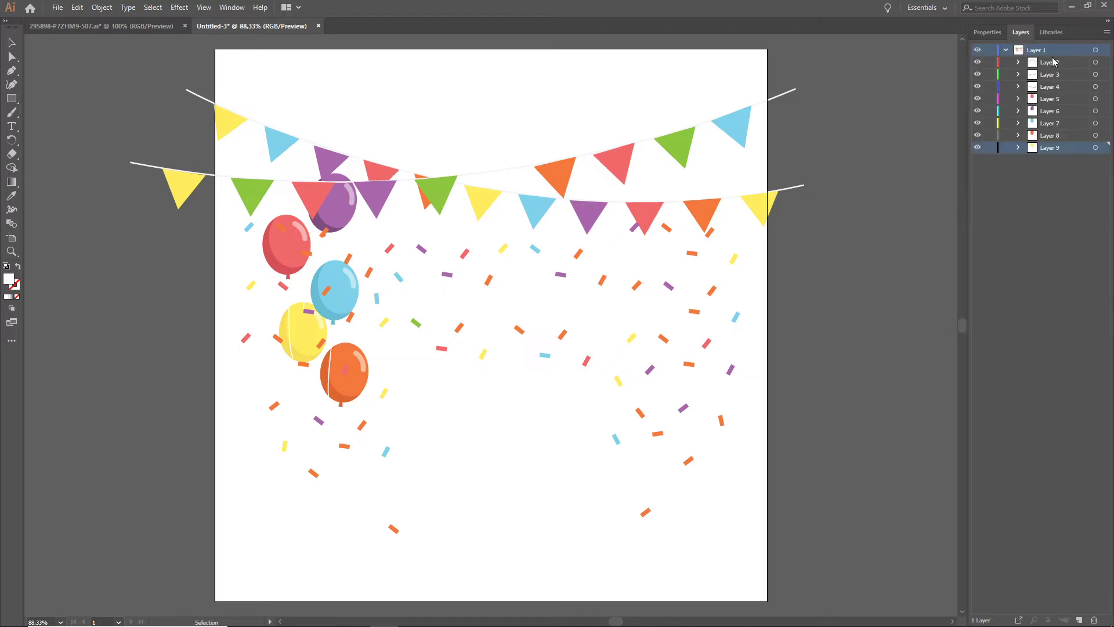
pyautogui.click(1006, 52)
pyautogui.click(1007, 51)
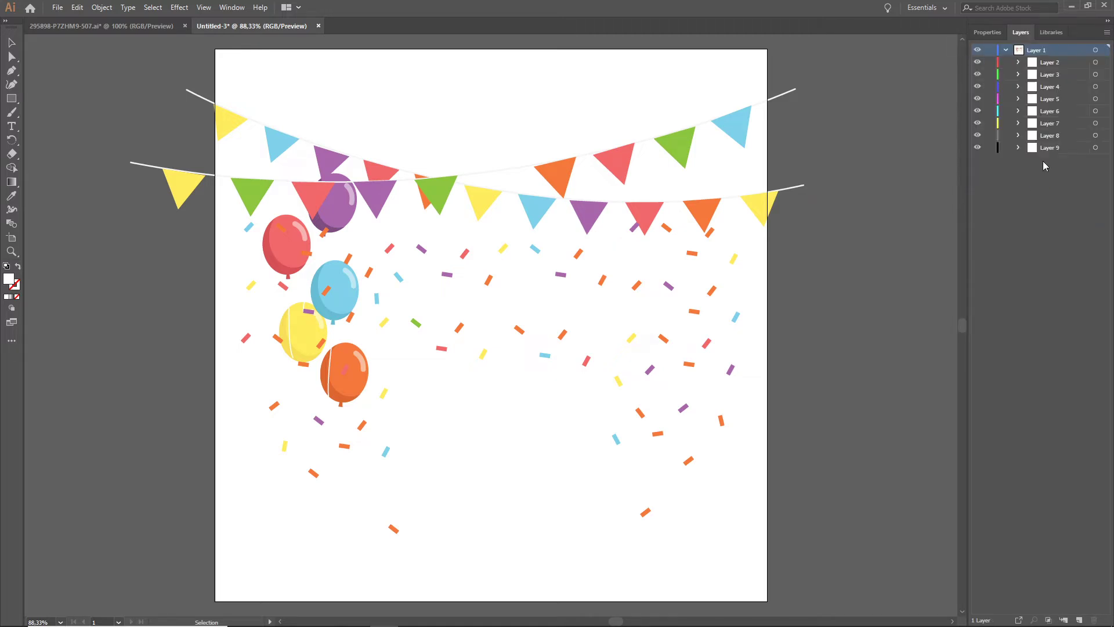
# Move Layer 2 through Layer 9 out of Layer 1 to the top level and delete the empty Layer 1.
pyautogui.click(1048, 67)
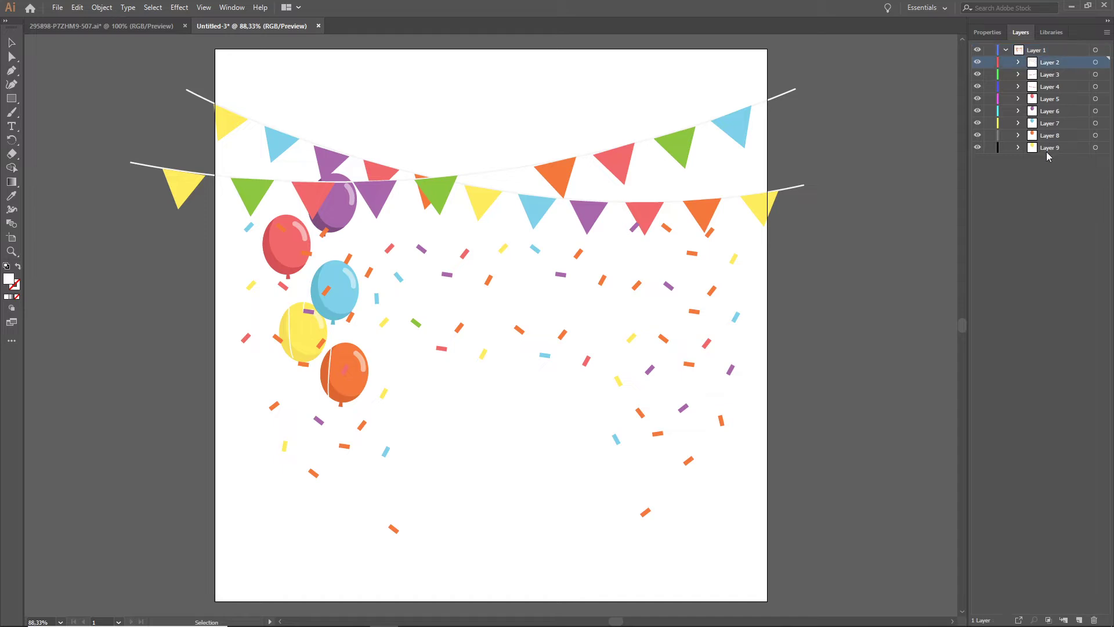
pyautogui.keyDown('shift'); pyautogui.click(1050, 149); pyautogui.keyUp('shift')
pyautogui.moveTo(1052, 118); pyautogui.dragTo(1070, 262)
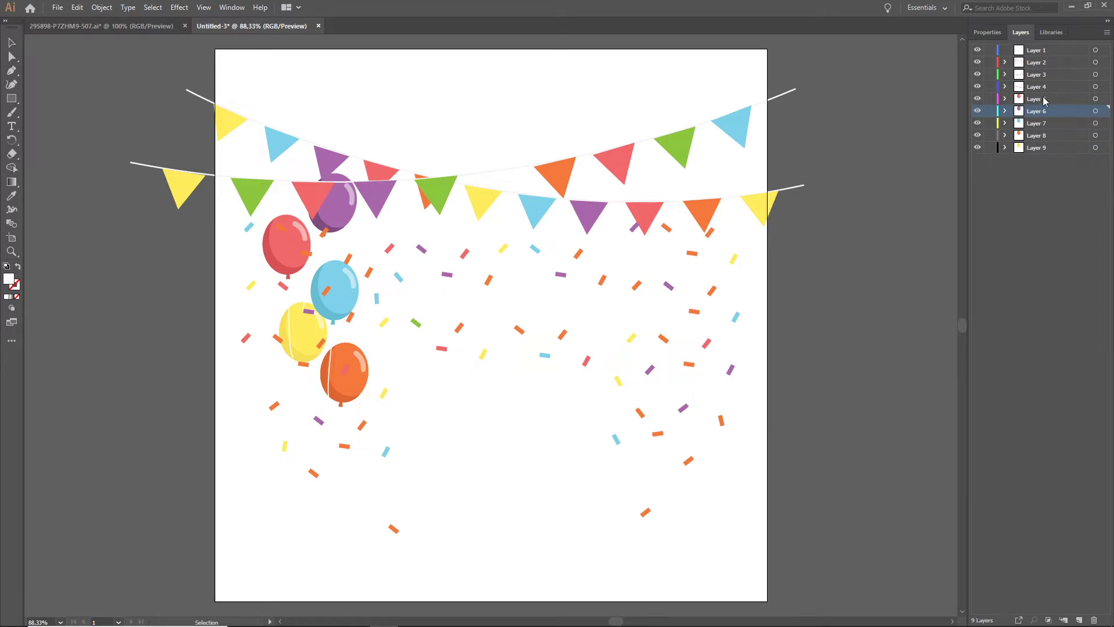
pyautogui.click(1031, 51)
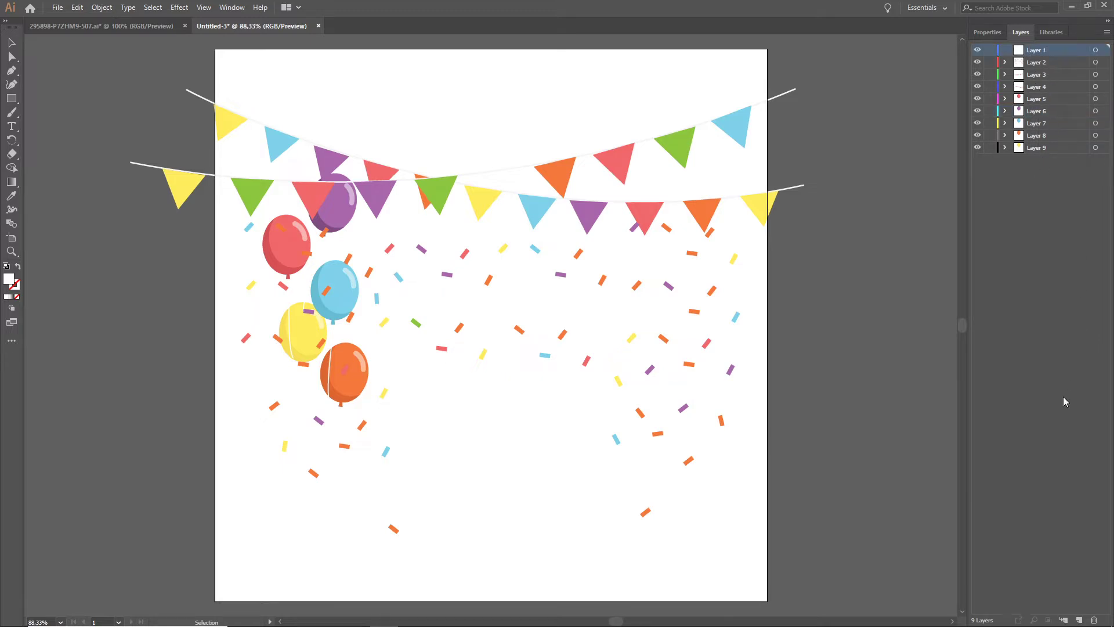
pyautogui.click(1094, 618)
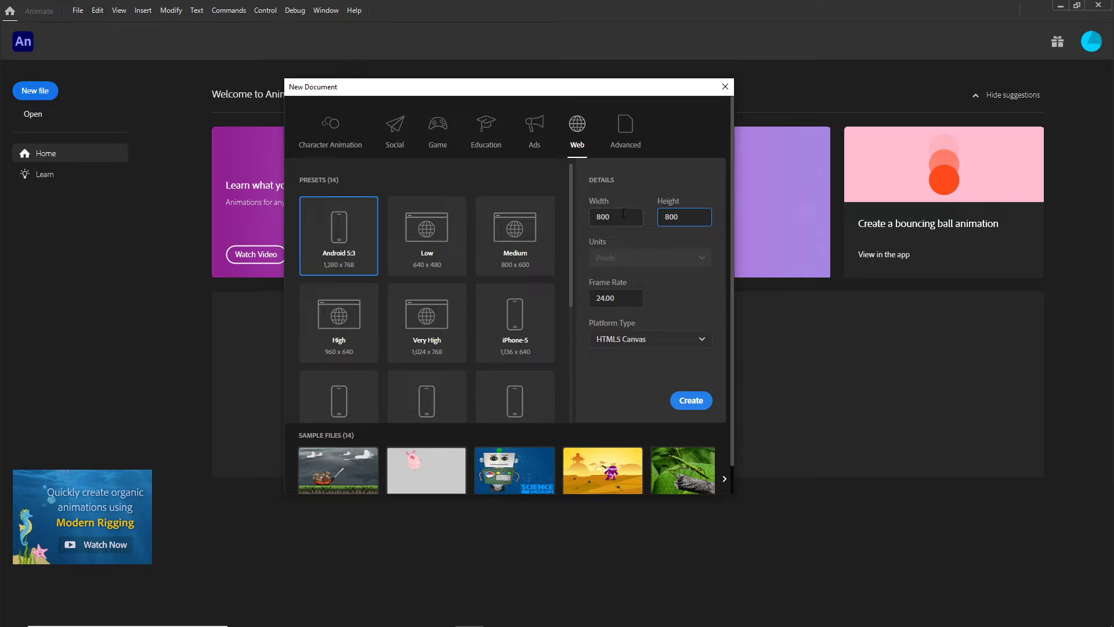
# Switch to Animate and create an 800 × 800 px HTML5 Canvas document at 24 fps.
pyautogui.click(674, 285)
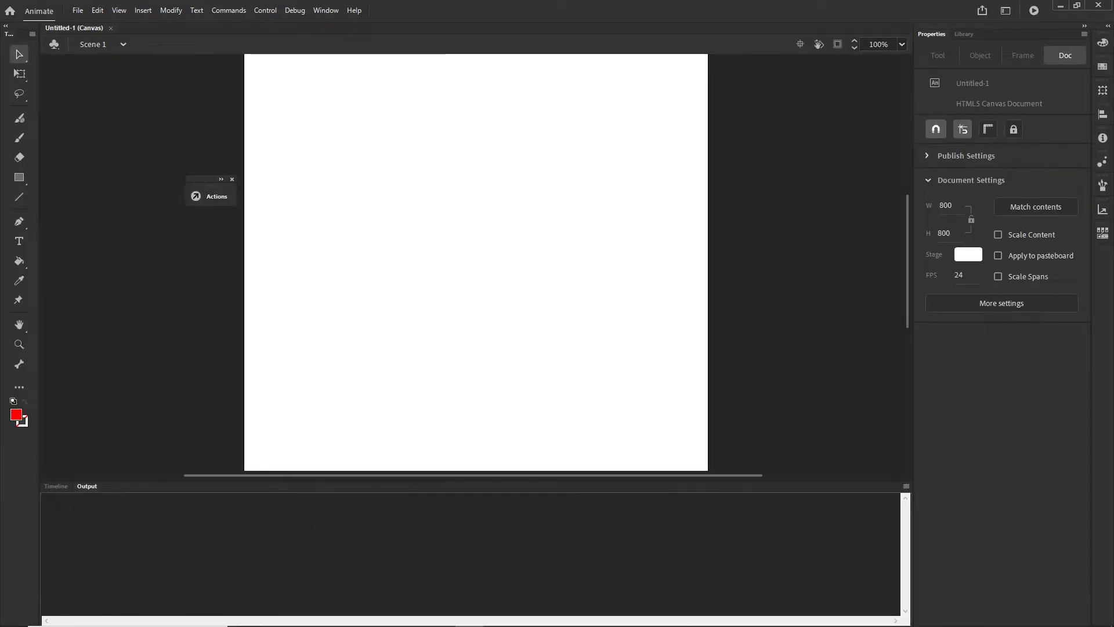
# Import baloons explode.ai from the tutorial's illustrator folder onto the stage, converting to Animate layers with objects at their original position.
pyautogui.click(411, 614)
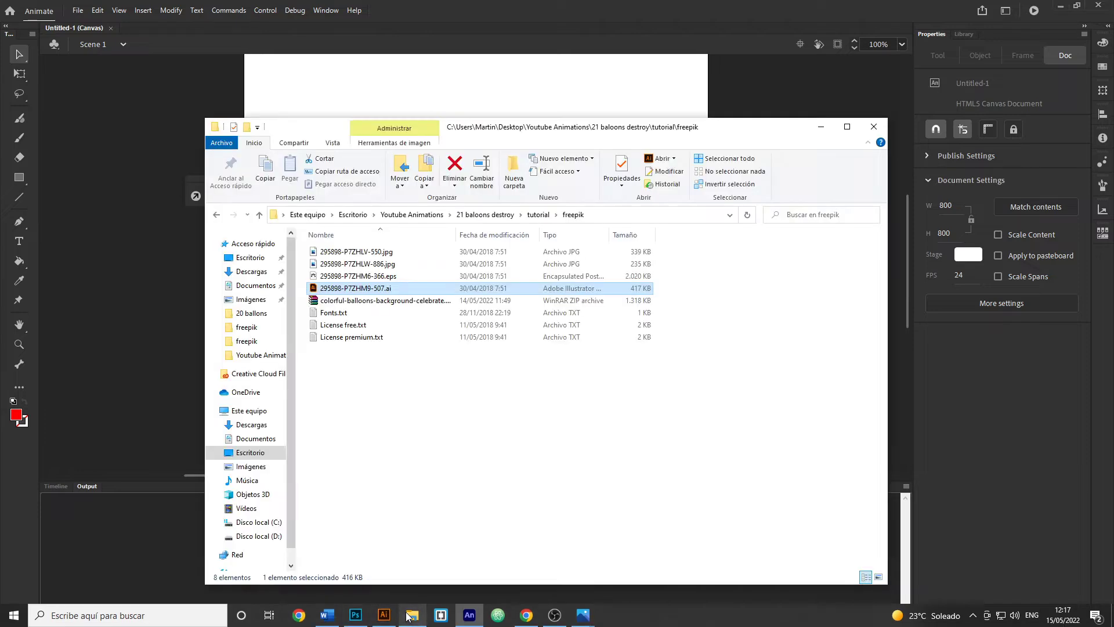
pyautogui.click(539, 214)
pyautogui.doubleClick(348, 264)
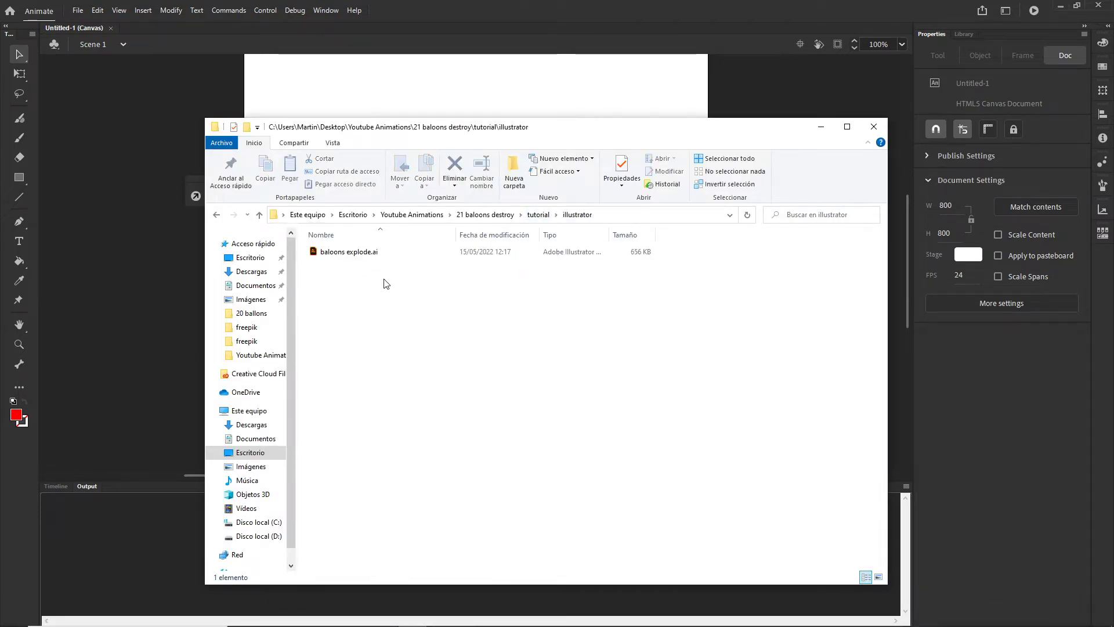
pyautogui.moveTo(747, 132); pyautogui.dragTo(723, 289)
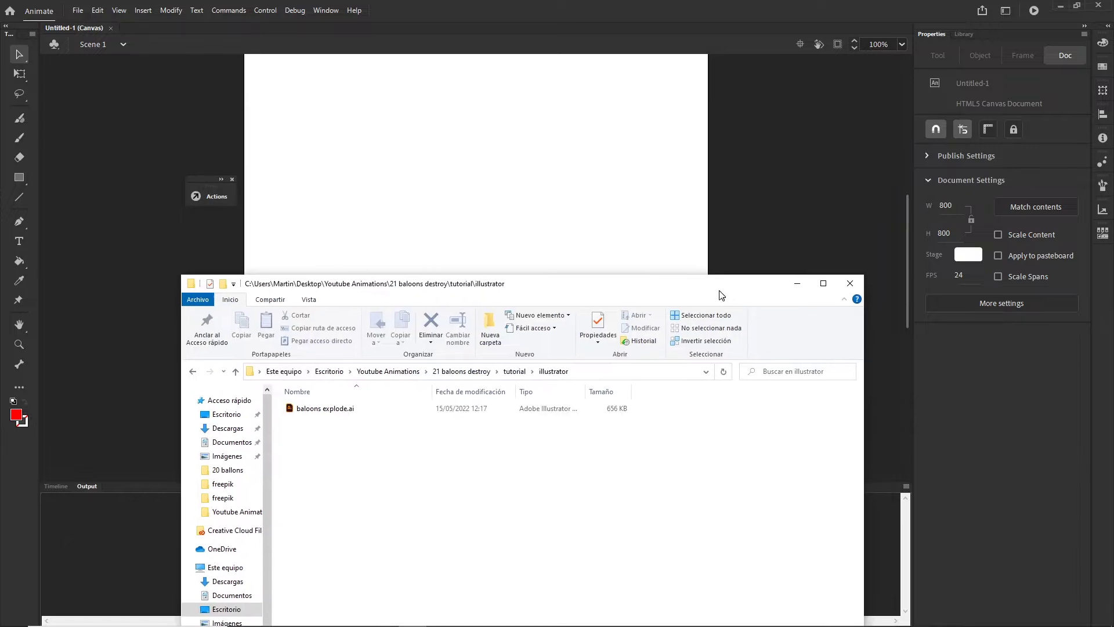
pyautogui.click(318, 411)
pyautogui.moveTo(326, 408); pyautogui.dragTo(416, 174)
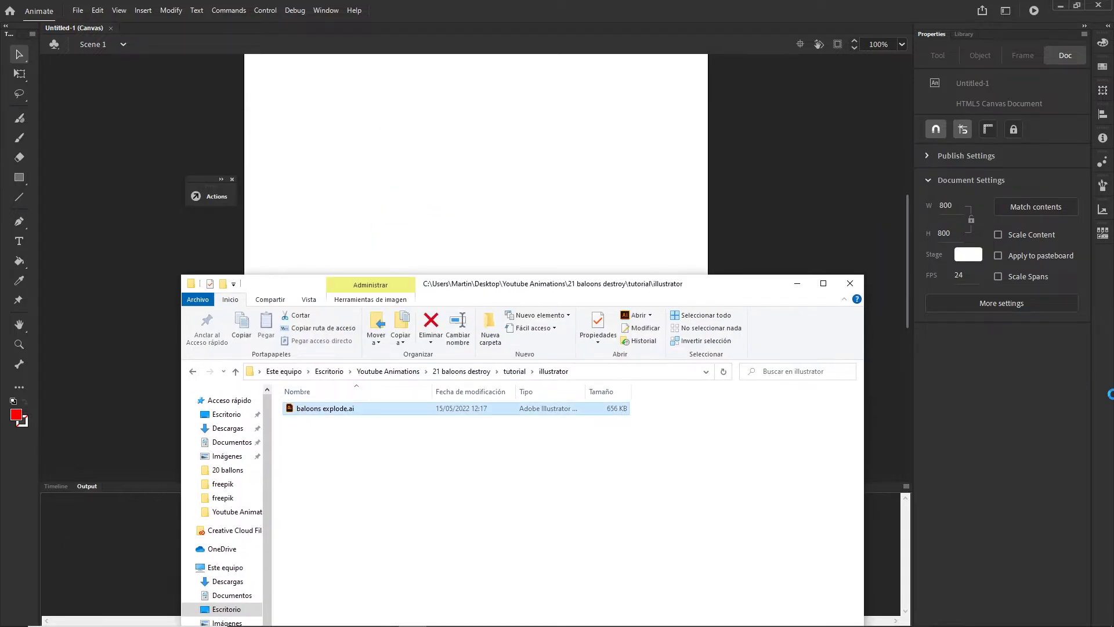
pyautogui.click(755, 199)
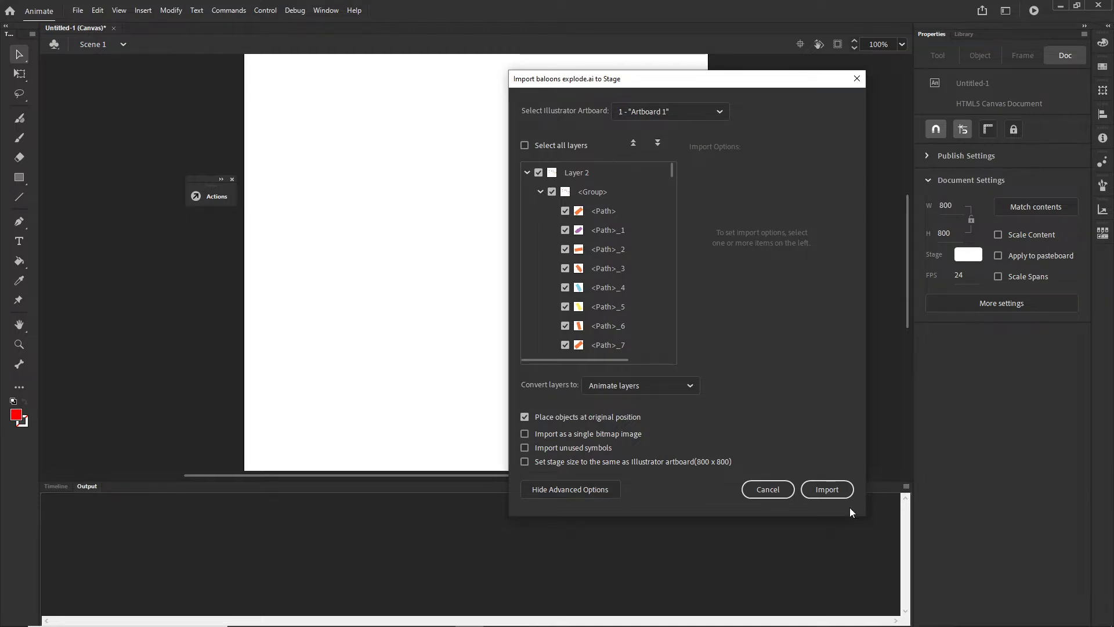
pyautogui.click(828, 490)
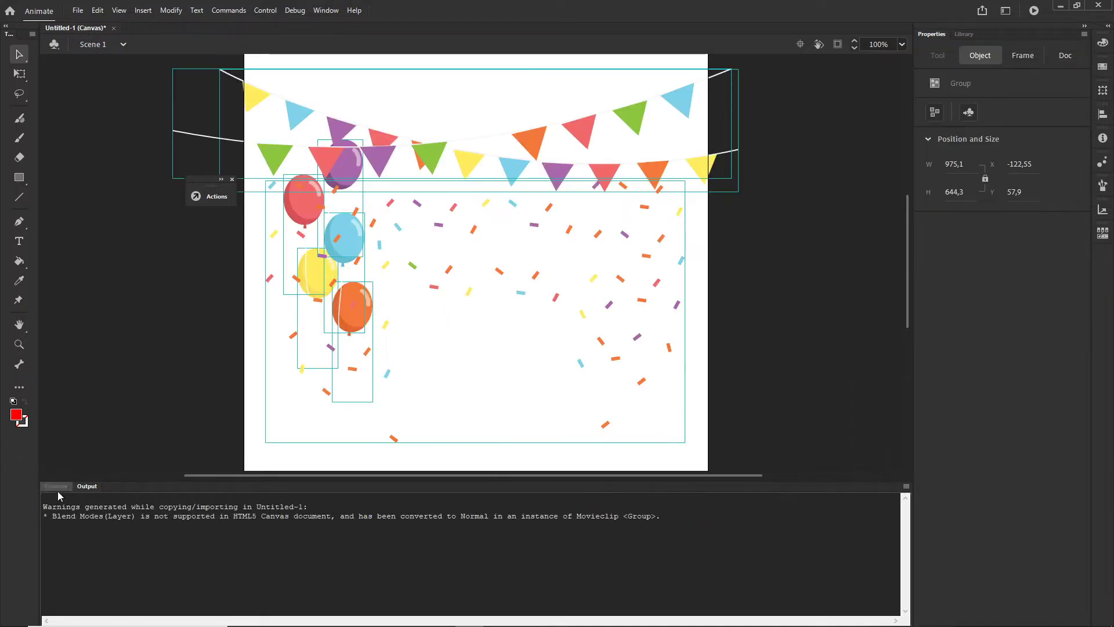
# Show the timeline and enlarge its area until all imported layers are listed.
pyautogui.click(56, 486)
pyautogui.moveTo(910, 308); pyautogui.dragTo(913, 340)
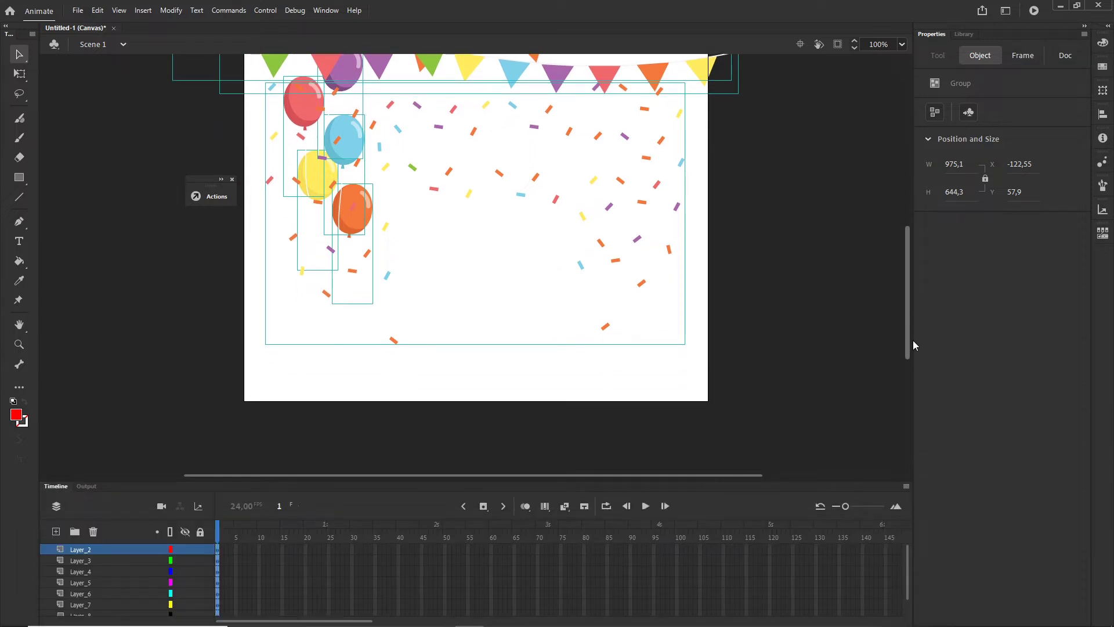
pyautogui.moveTo(559, 479); pyautogui.dragTo(562, 383)
pyautogui.moveTo(906, 248); pyautogui.dragTo(905, 227)
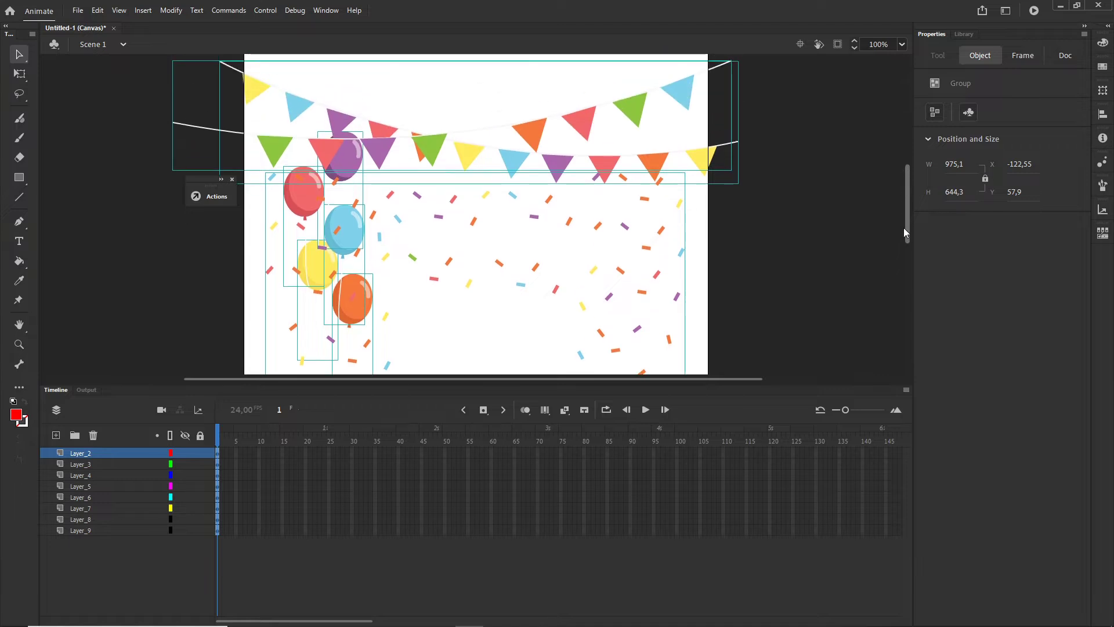
# Examine which balloon each of the layers from Layer_9 up to Layer_5 contains.
pyautogui.click(81, 571)
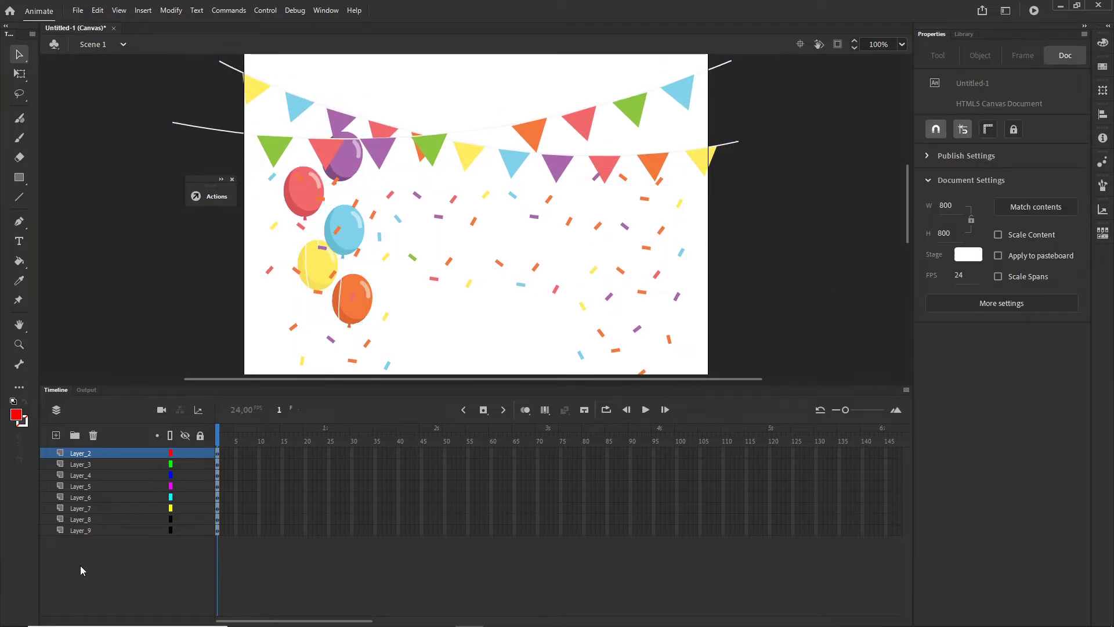
pyautogui.click(83, 530)
pyautogui.click(81, 519)
pyautogui.click(81, 508)
pyautogui.click(80, 496)
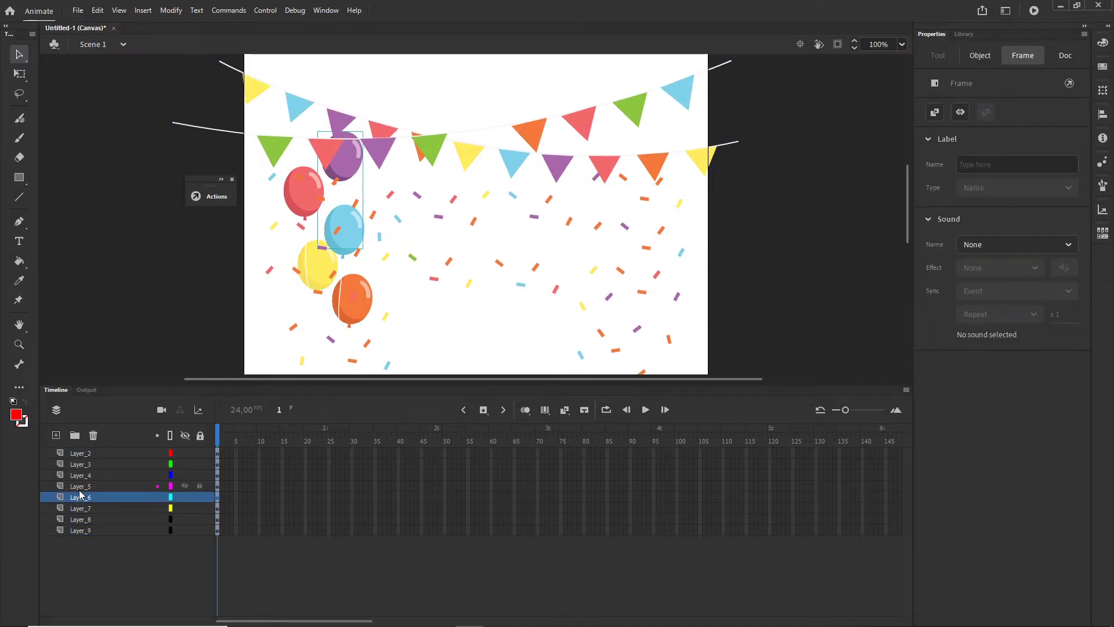
pyautogui.click(80, 486)
pyautogui.click(78, 560)
pyautogui.click(80, 531)
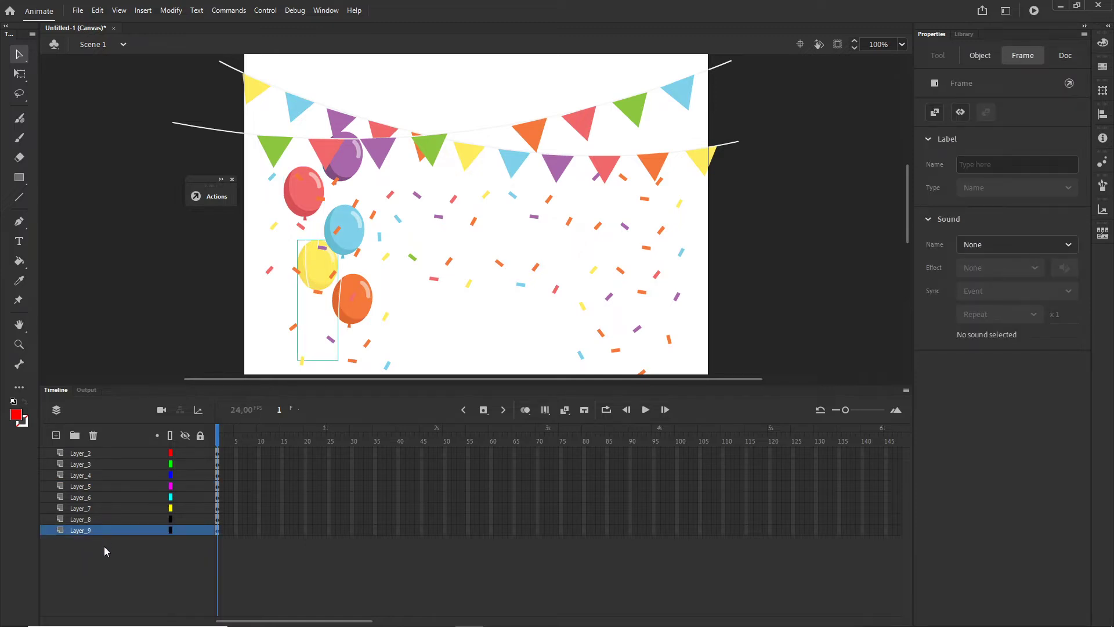
pyautogui.click(99, 541)
# Rename Layer_9 as b1 and Layer_8 as b2.
pyautogui.doubleClick(85, 530)
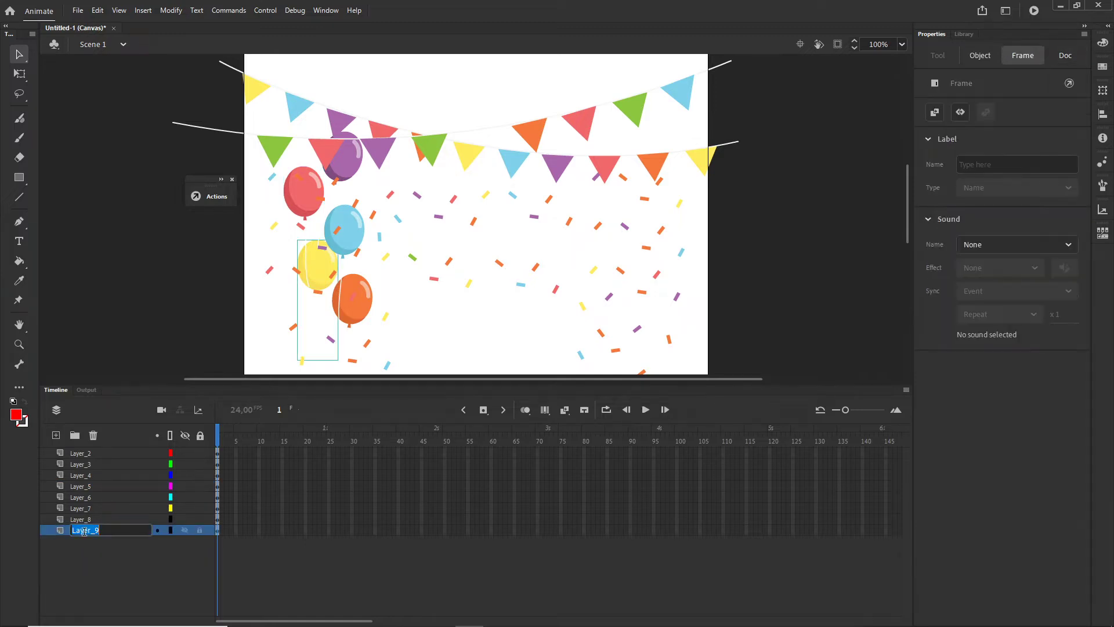
pyautogui.write('b1')
pyautogui.click(147, 567)
pyautogui.doubleClick(105, 520)
pyautogui.write('b')
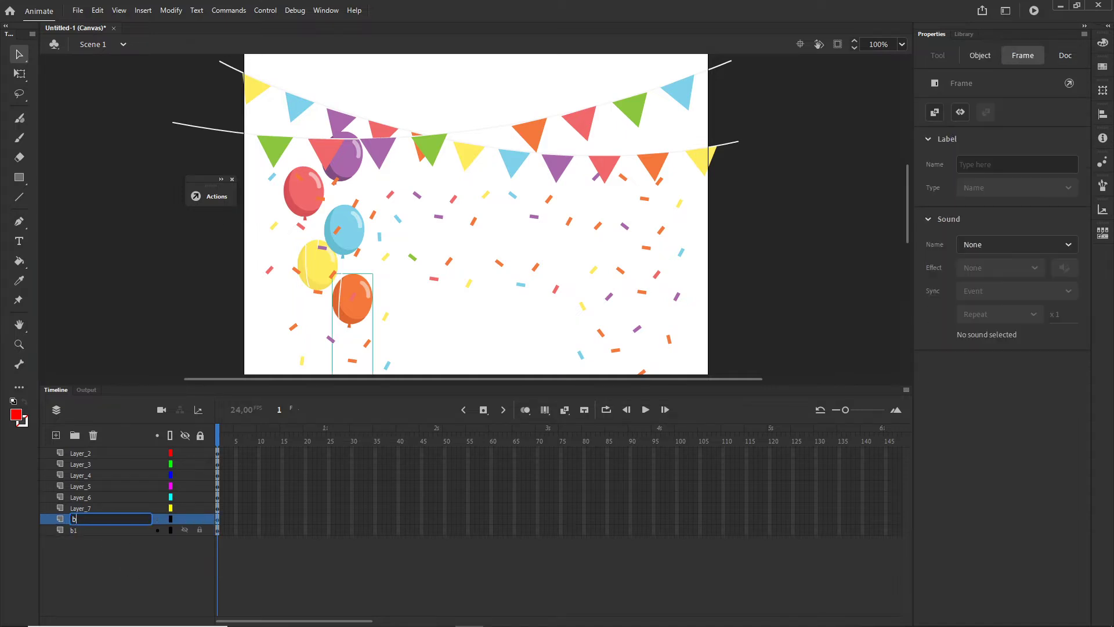
pyautogui.write('2')
pyautogui.click(110, 538)
# Rename Layer_7 as b3 and Layer_6 as b4.
pyautogui.click(79, 509)
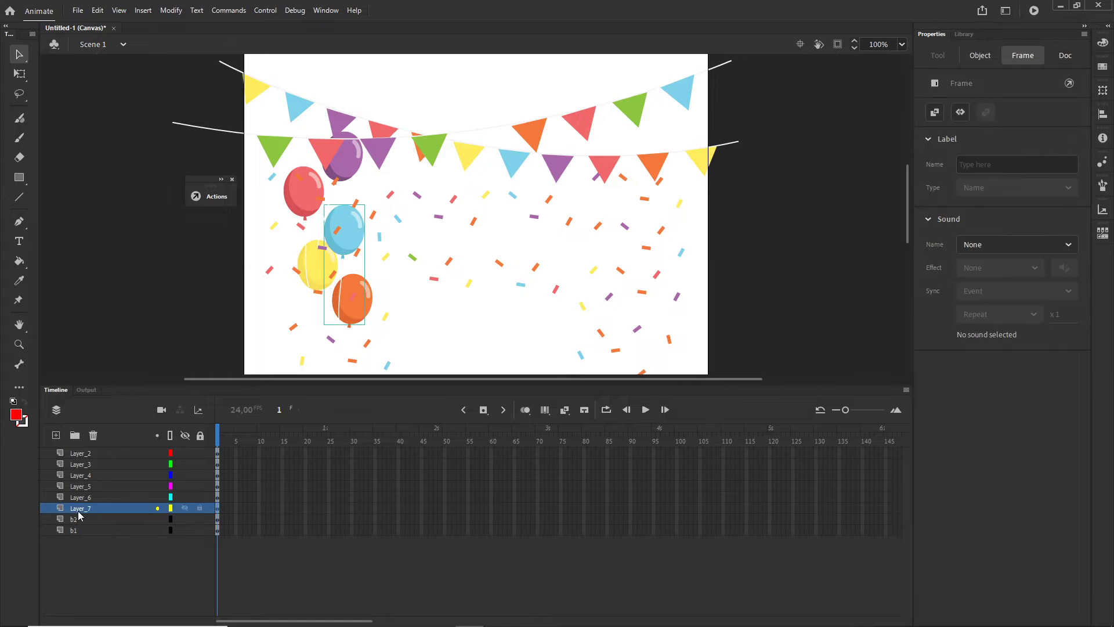
pyautogui.doubleClick(80, 509)
pyautogui.write('b3')
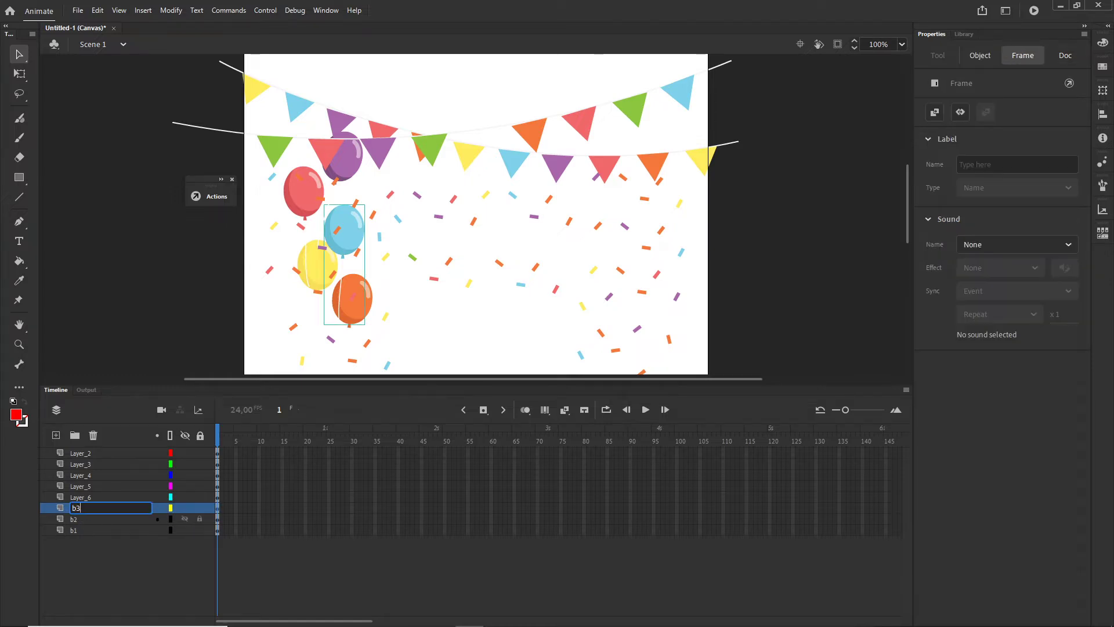
pyautogui.click(117, 565)
pyautogui.doubleClick(81, 497)
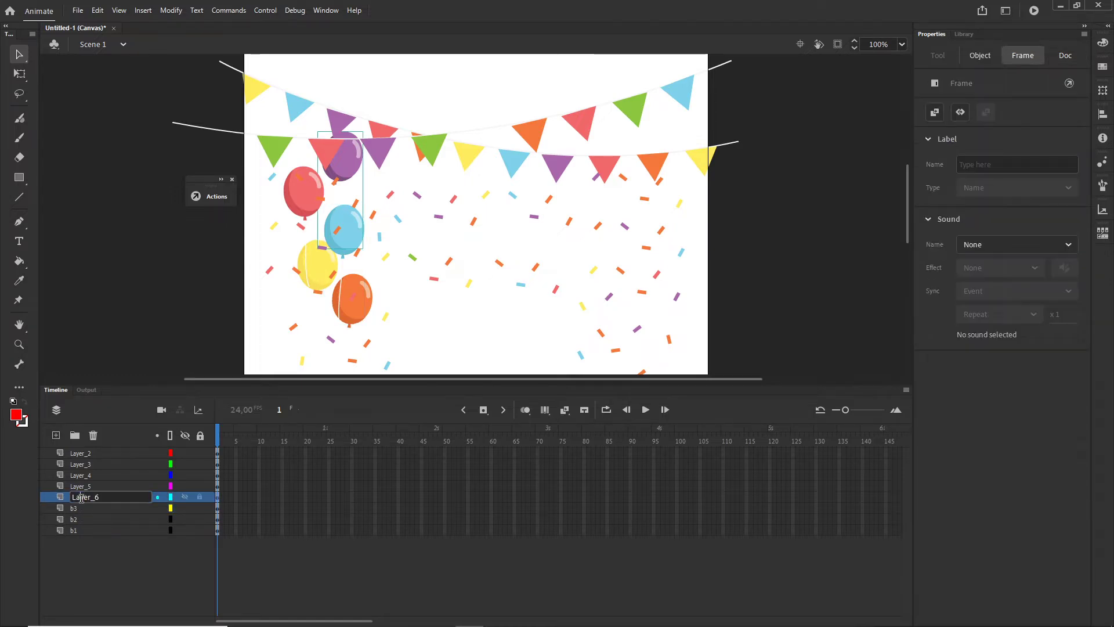
pyautogui.write('b4')
pyautogui.click(70, 556)
# Rename Layer_5, which holds the red balloon, as b5.
pyautogui.click(84, 488)
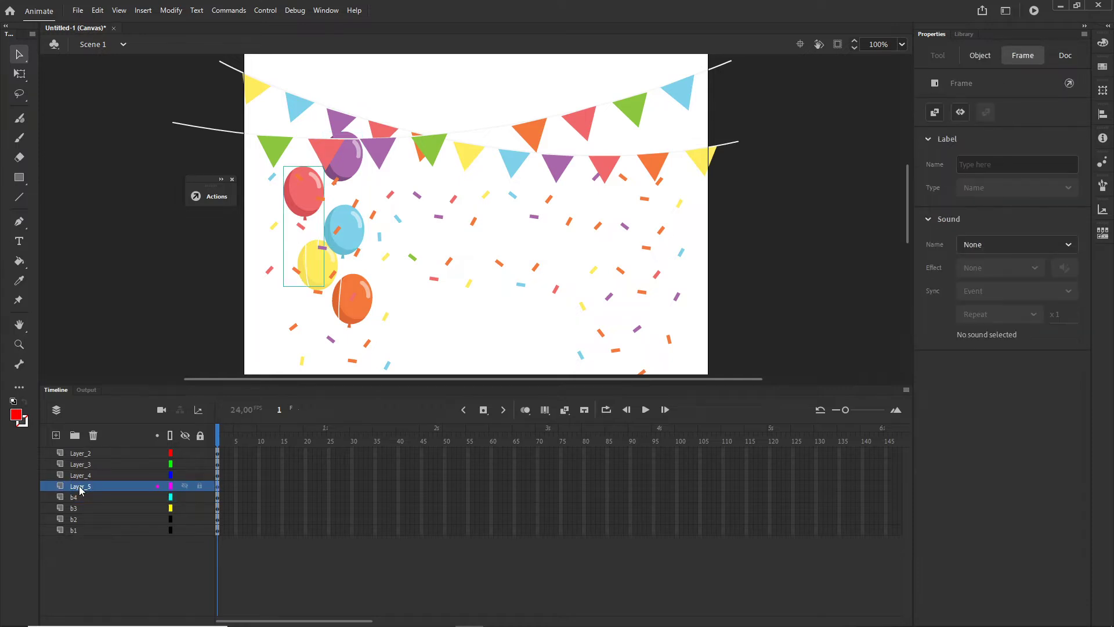
pyautogui.doubleClick(81, 487)
pyautogui.write('b5')
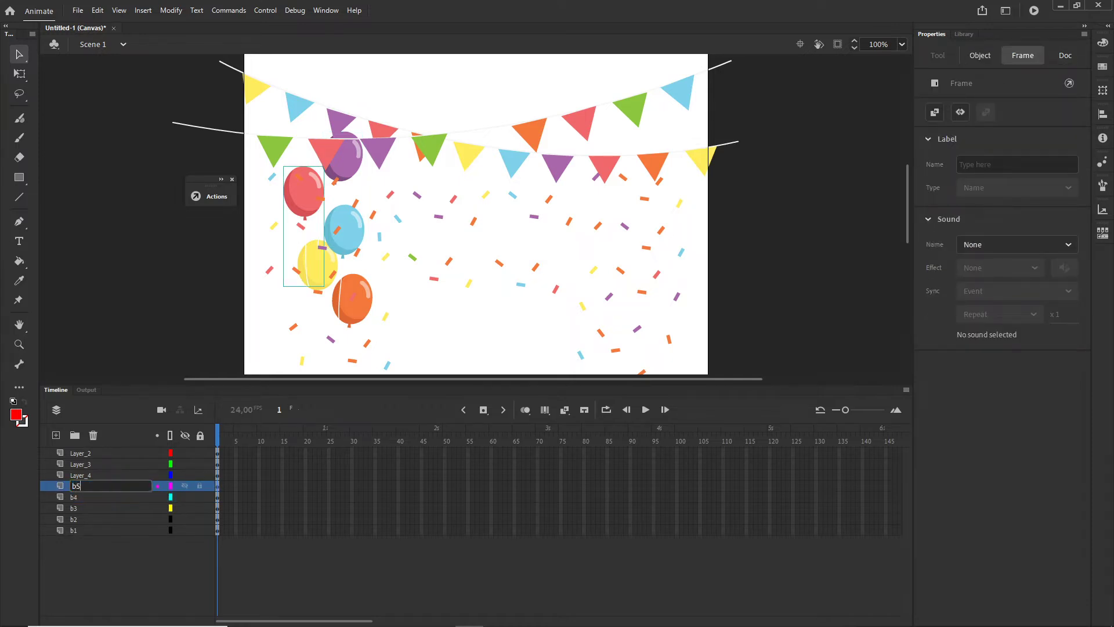
pyautogui.click(125, 551)
# Check what Layer_4 and Layer_2 contain by temporarily hiding each one.
pyautogui.click(91, 476)
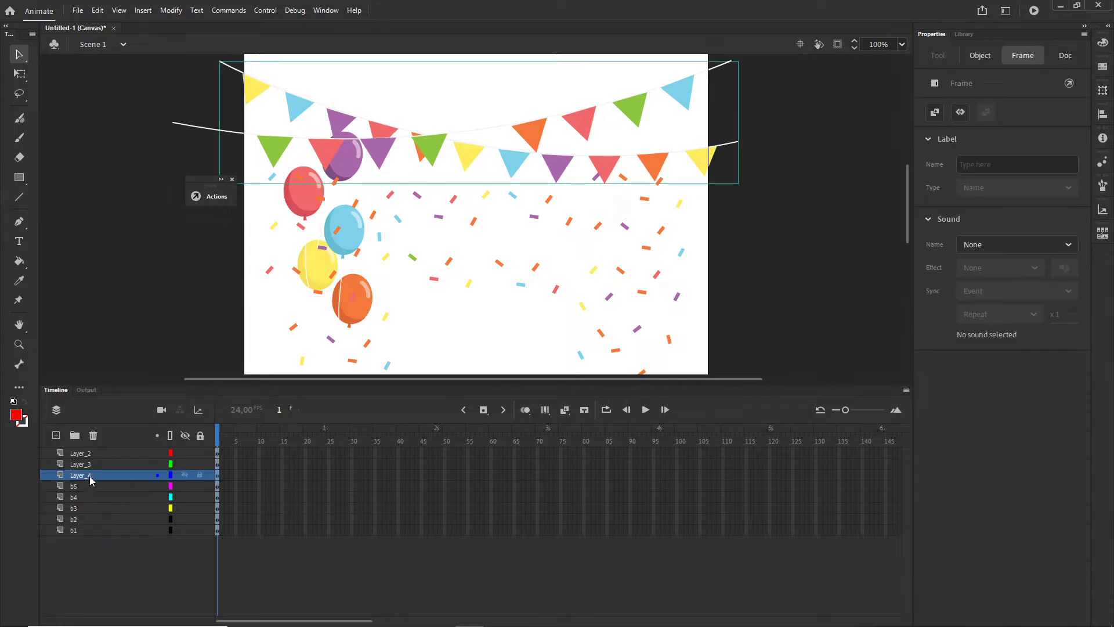
pyautogui.click(185, 474)
pyautogui.click(186, 474)
pyautogui.click(185, 453)
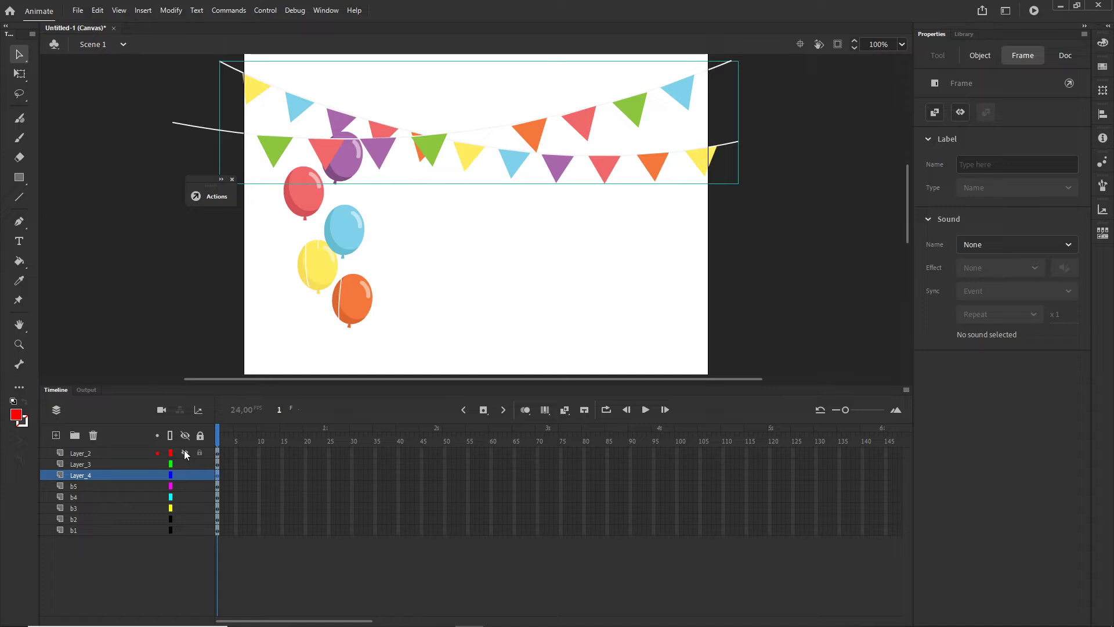
pyautogui.click(185, 453)
pyautogui.click(83, 456)
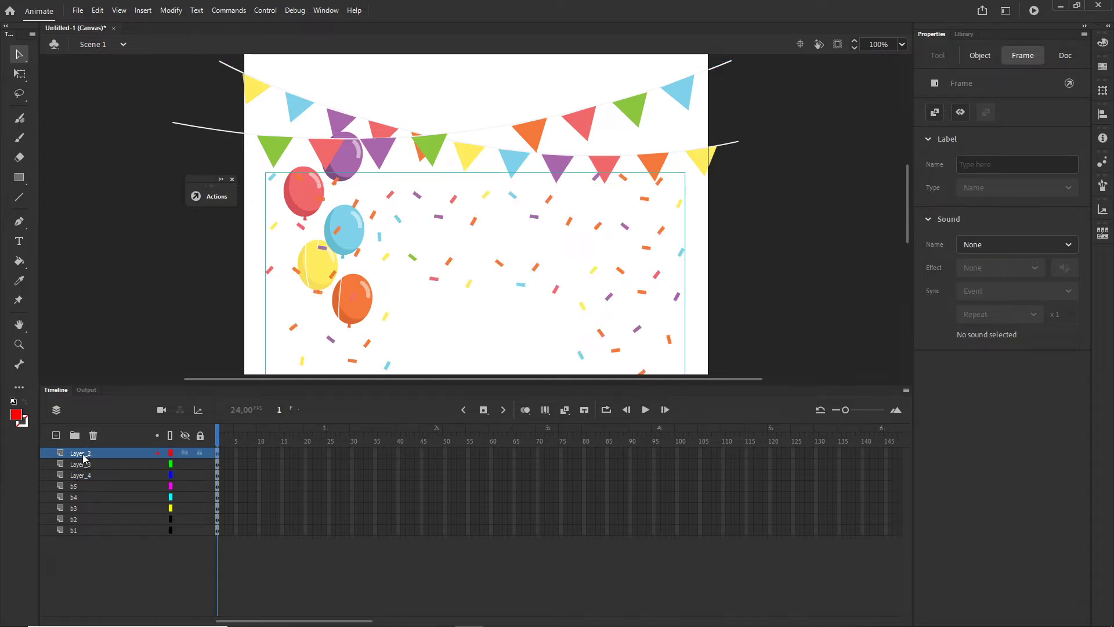
# Rename Layer_2, which holds the confetti, as particles.
pyautogui.doubleClick(83, 456)
pyautogui.write('part')
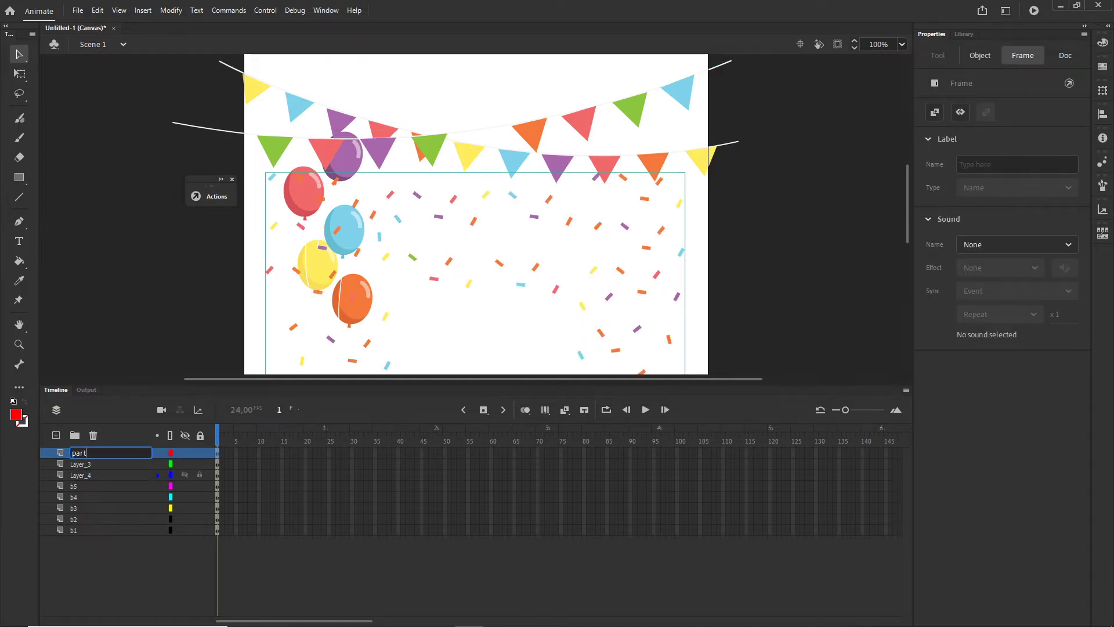
pyautogui.write('icles')
pyautogui.click(162, 583)
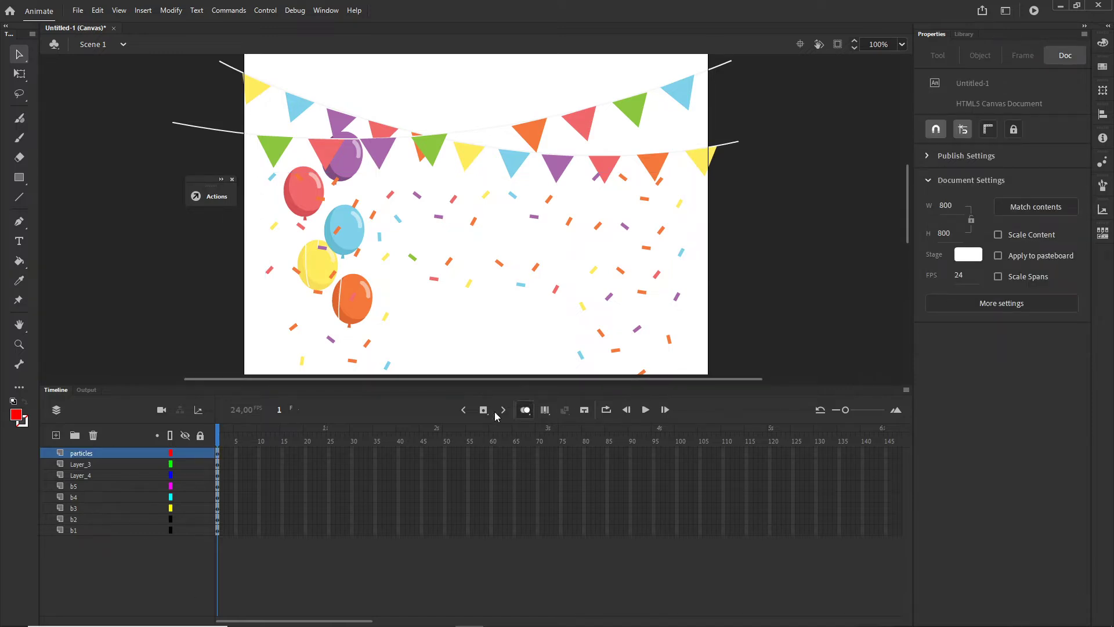
# Hide the particles layer and spread the purple, light blue and red balloons apart on the stage.
pyautogui.click(184, 452)
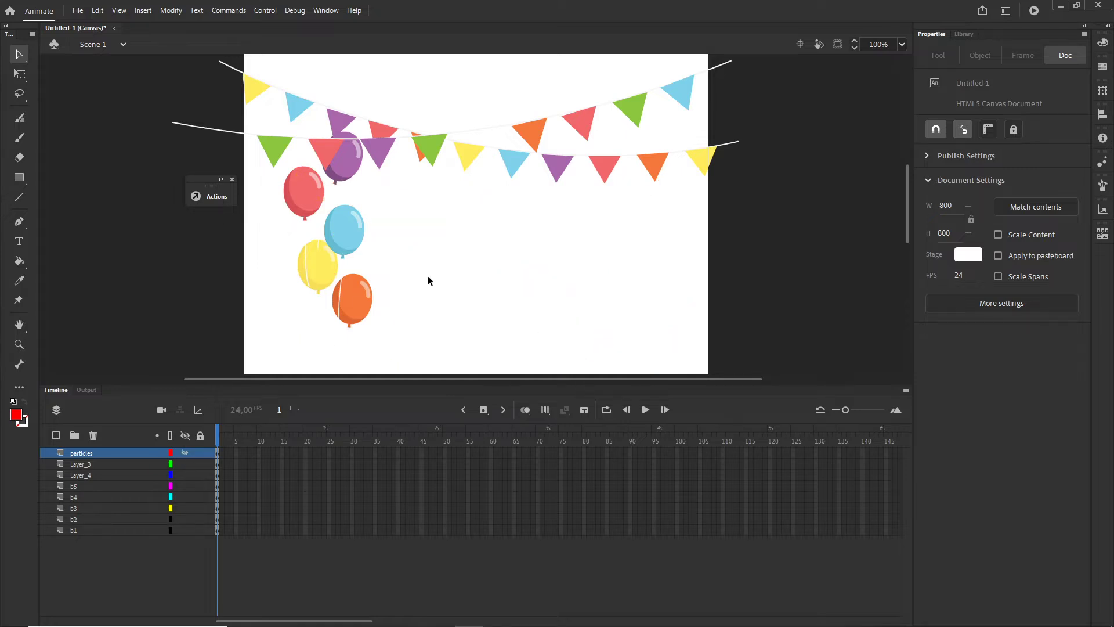
pyautogui.moveTo(348, 179); pyautogui.dragTo(448, 286)
pyautogui.moveTo(361, 242); pyautogui.dragTo(576, 285)
pyautogui.moveTo(317, 209); pyautogui.dragTo(386, 252)
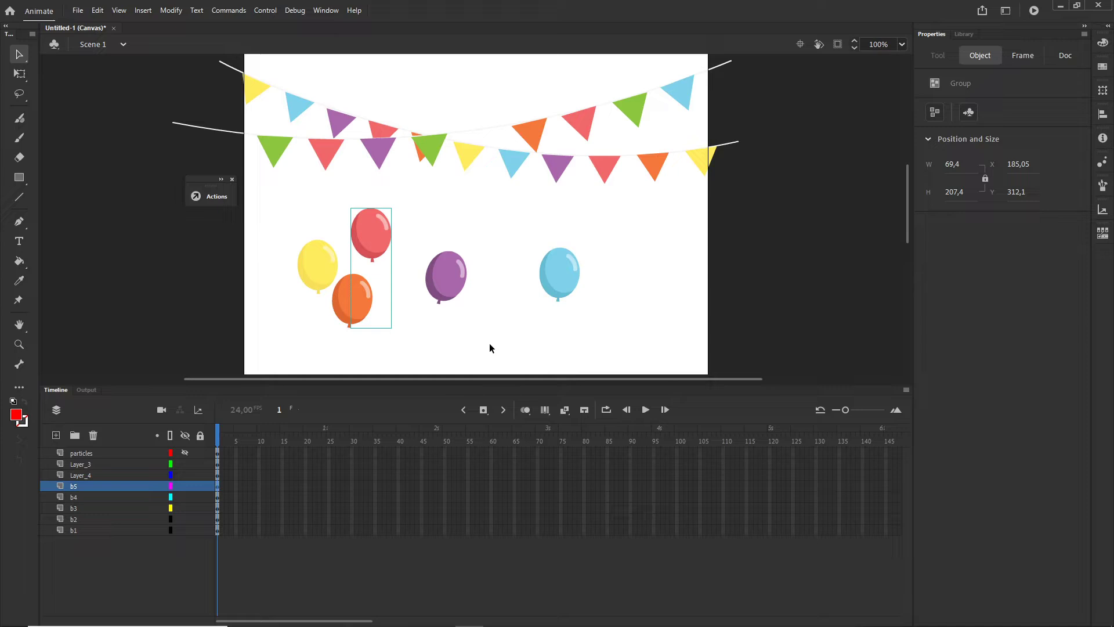
pyautogui.click(604, 333)
# Convert the yellow balloon to a movie clip symbol, keeping the suggested name.
pyautogui.click(323, 272)
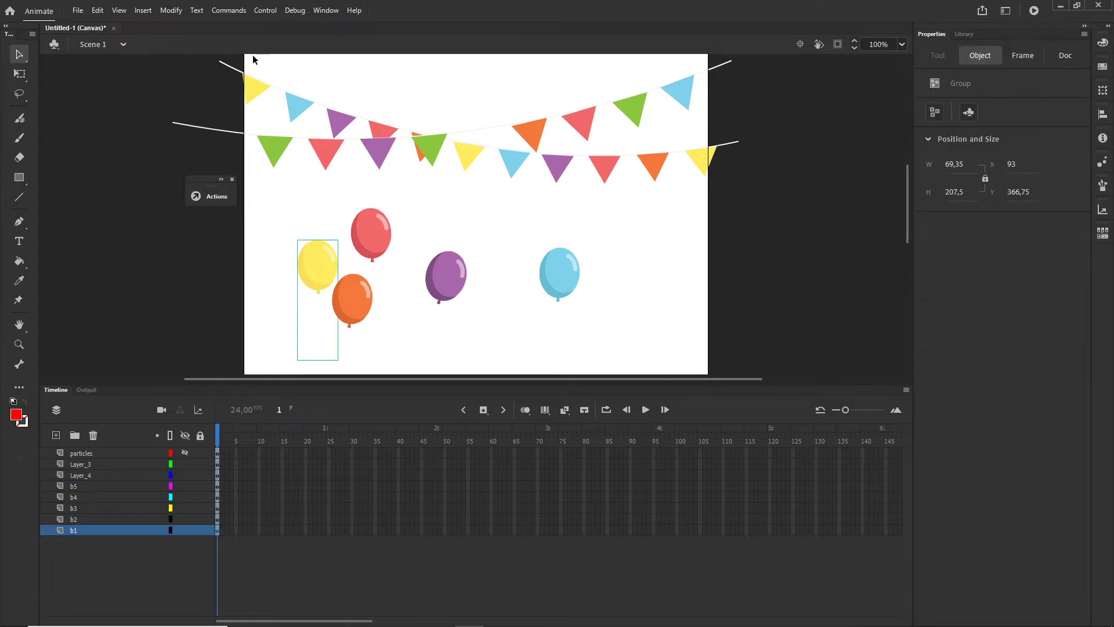
pyautogui.click(171, 10)
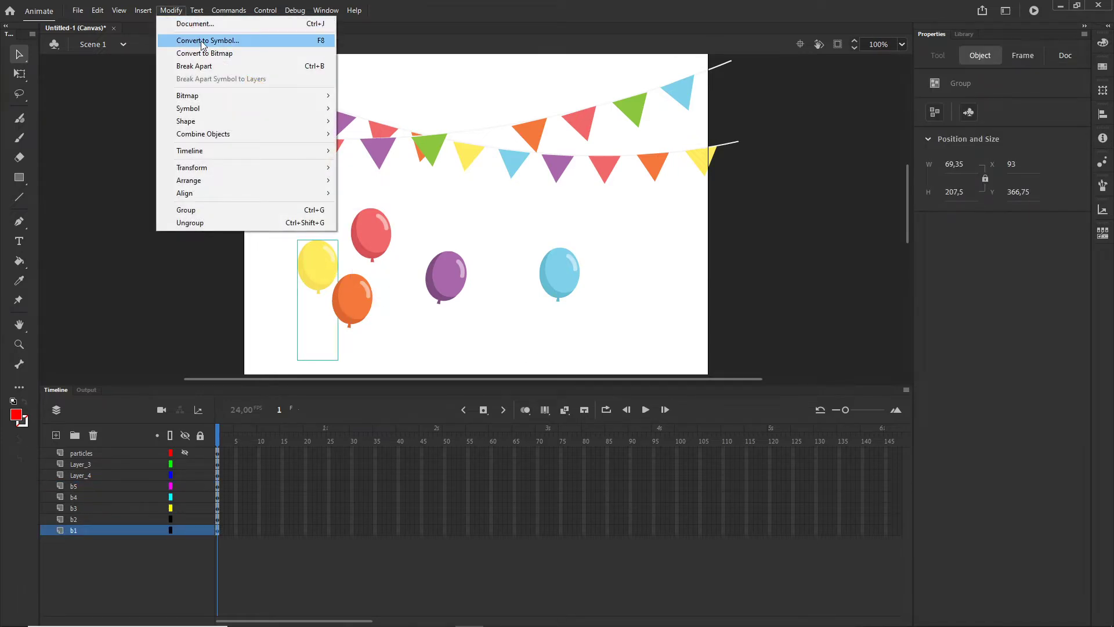
pyautogui.click(202, 40)
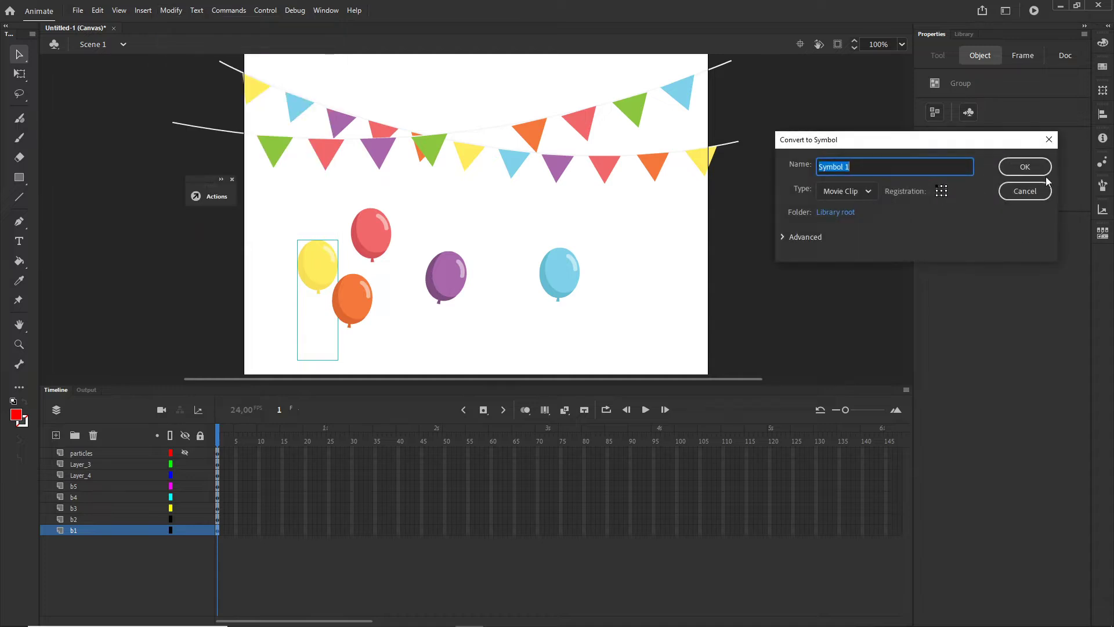
pyautogui.click(1024, 167)
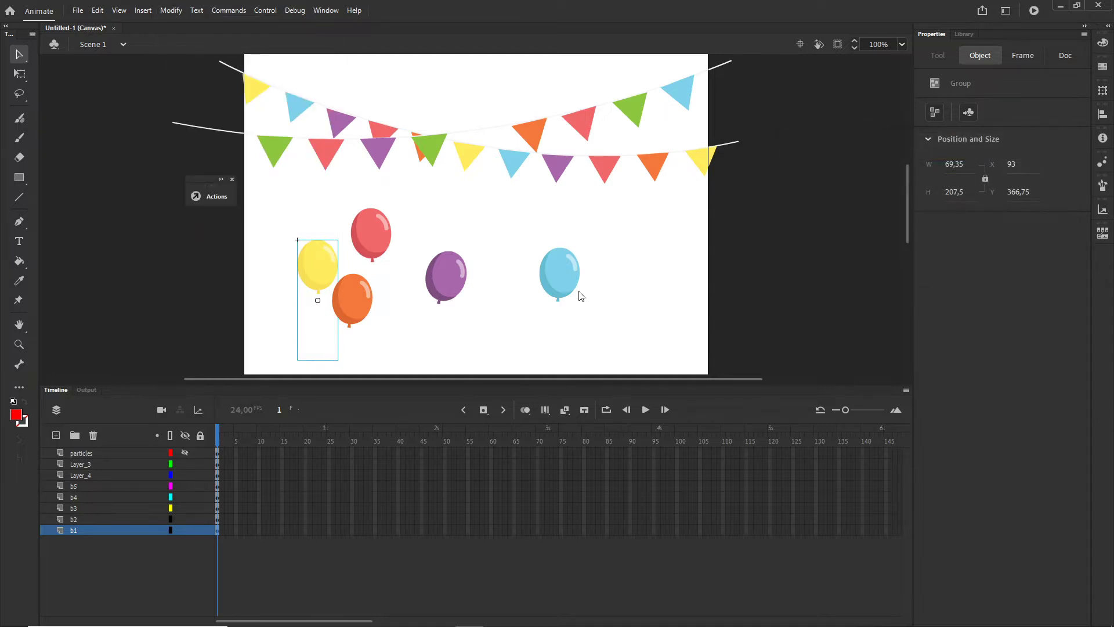
# Convert the orange and red balloons into separate movie clip symbols with their default names.
pyautogui.click(356, 312)
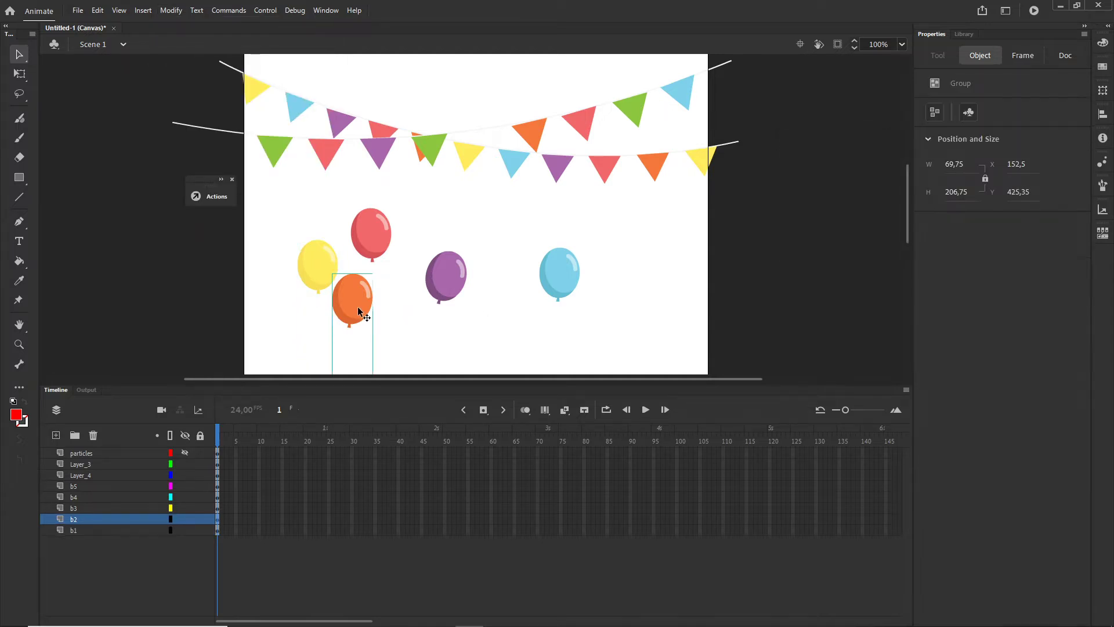
pyautogui.press('F8')
pyautogui.click(1025, 166)
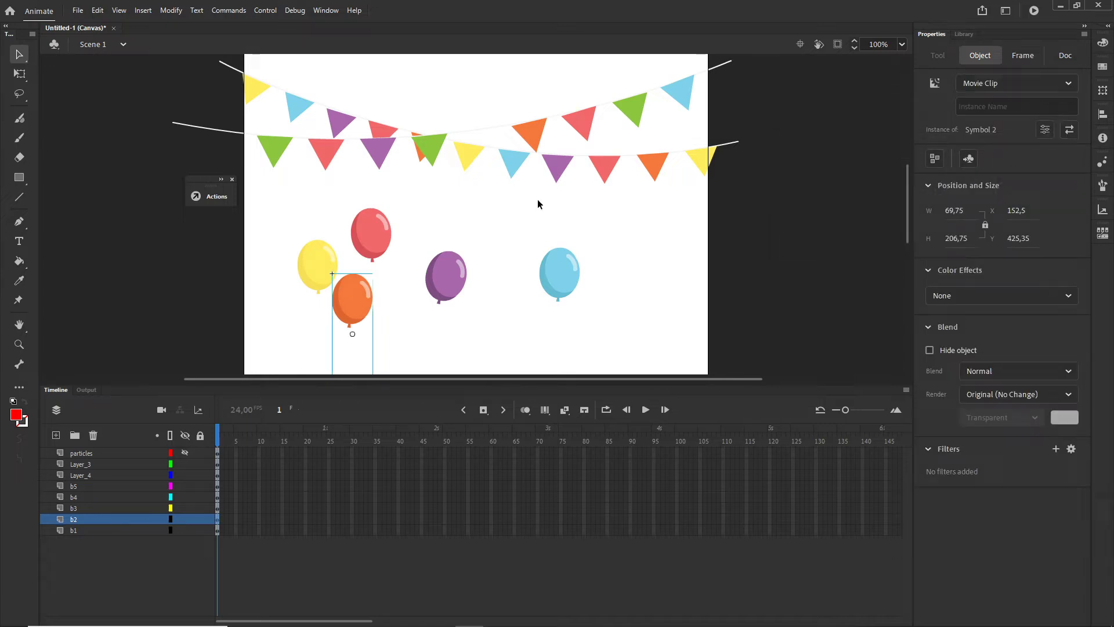
pyautogui.click(370, 243)
pyautogui.press('F8')
pyautogui.click(1024, 168)
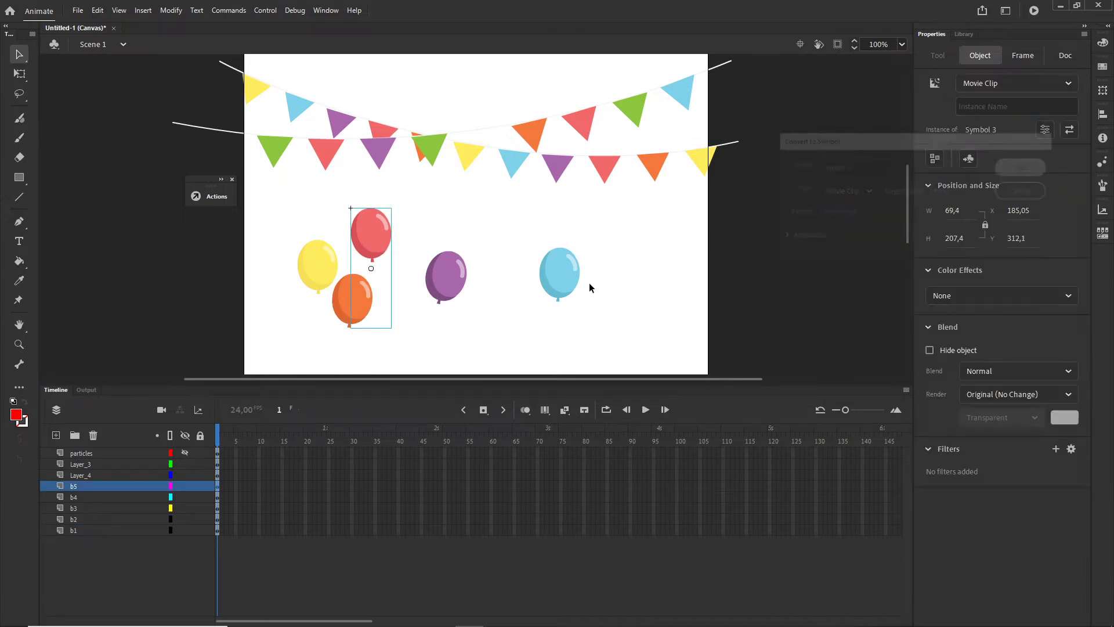
# Convert the purple and light blue balloons into separate movie clip symbols with their default names.
pyautogui.click(453, 281)
pyautogui.press('F8')
pyautogui.click(1024, 167)
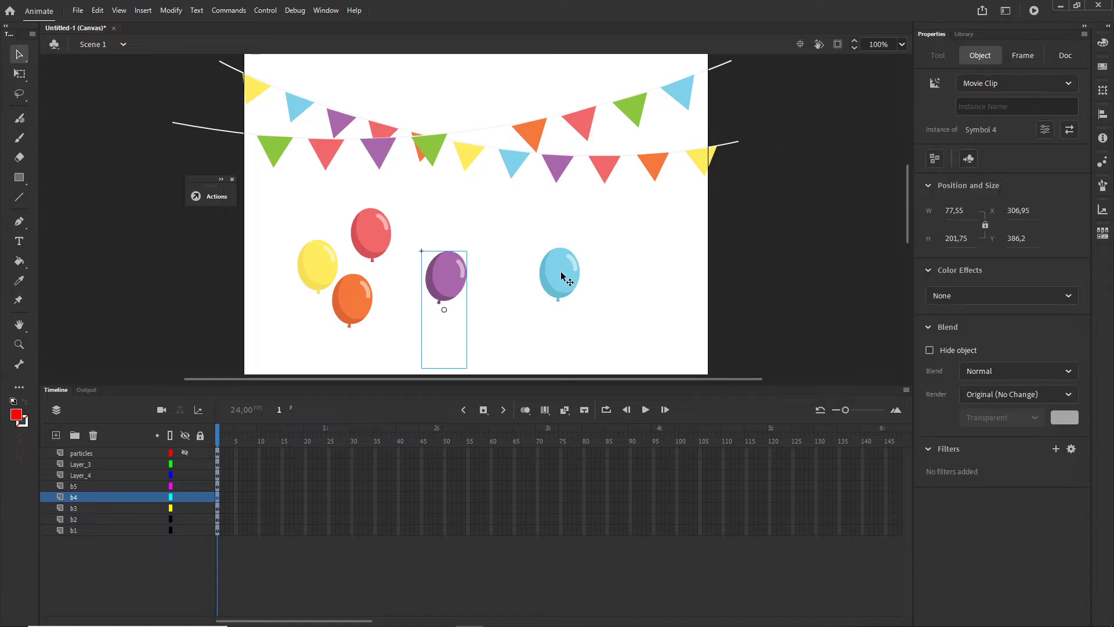
pyautogui.click(561, 277)
pyautogui.press('F8')
pyautogui.click(1024, 167)
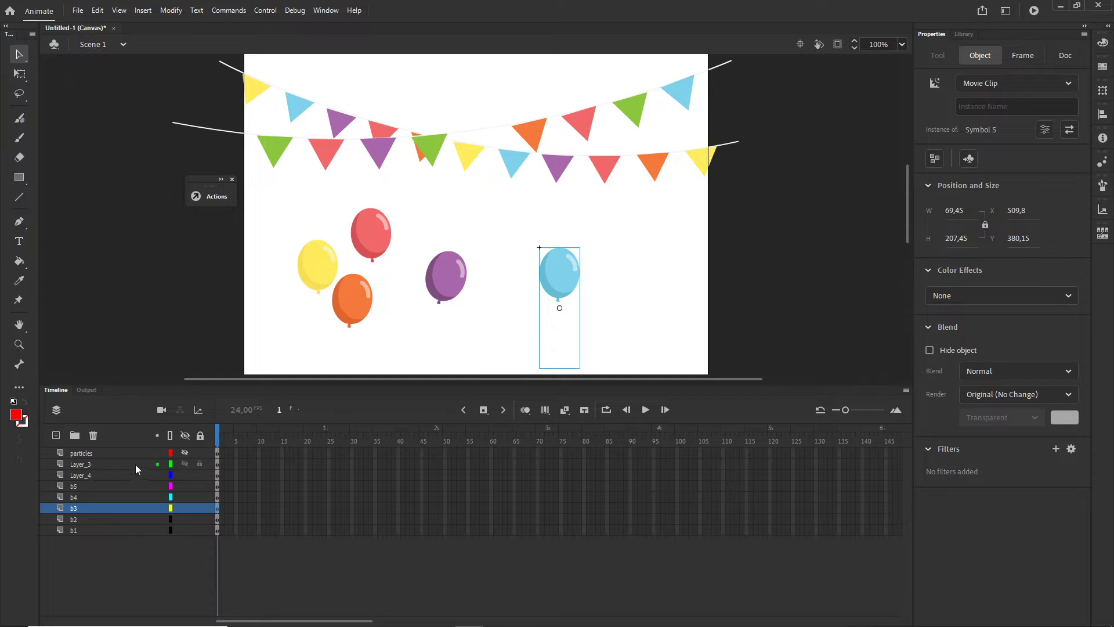
# Show the particles layer again and convert the confetti group to a movie clip symbol.
pyautogui.click(186, 453)
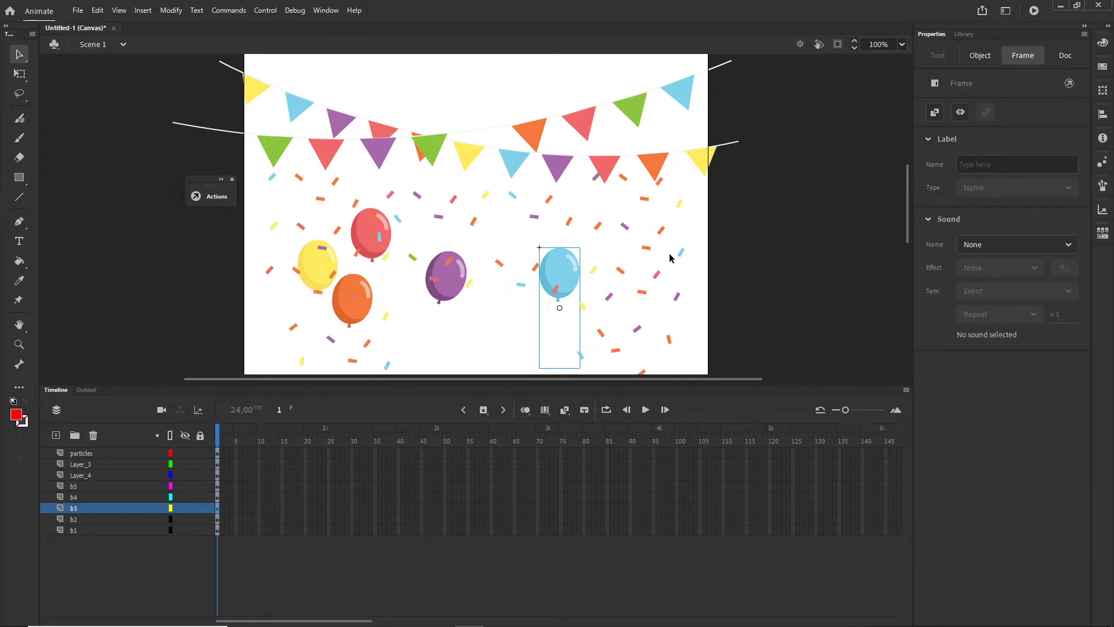
pyautogui.click(647, 249)
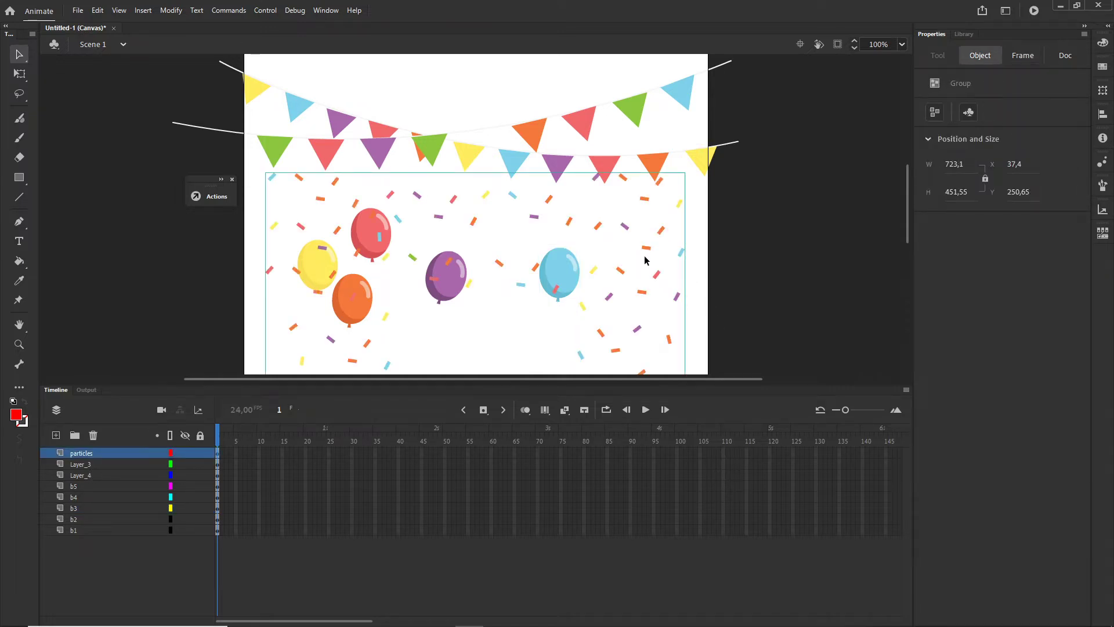
pyautogui.press('F8')
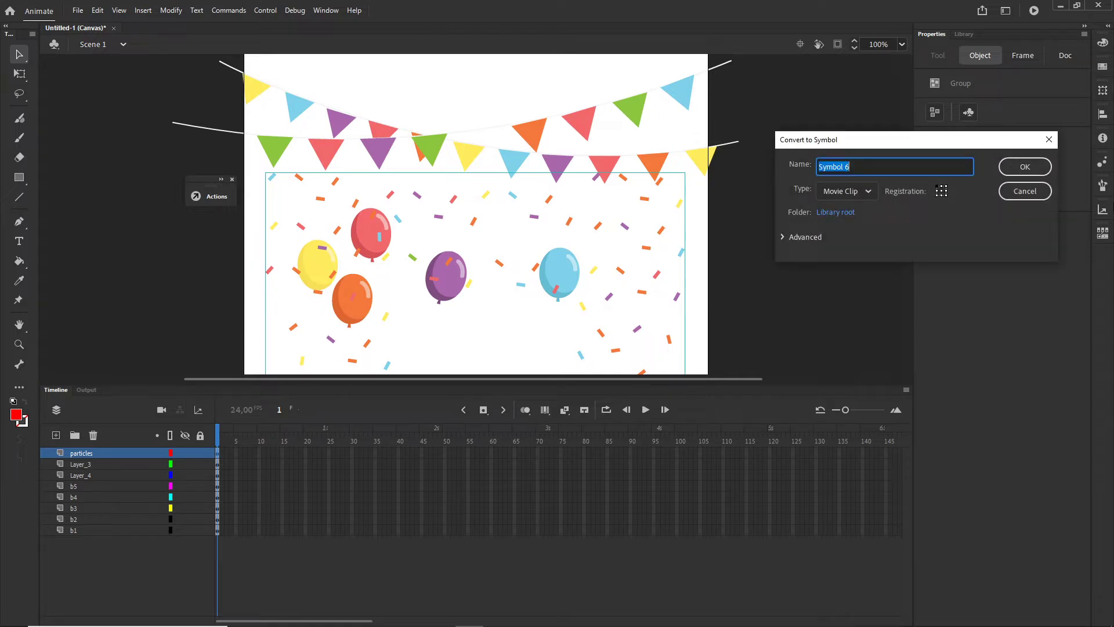
pyautogui.click(1024, 169)
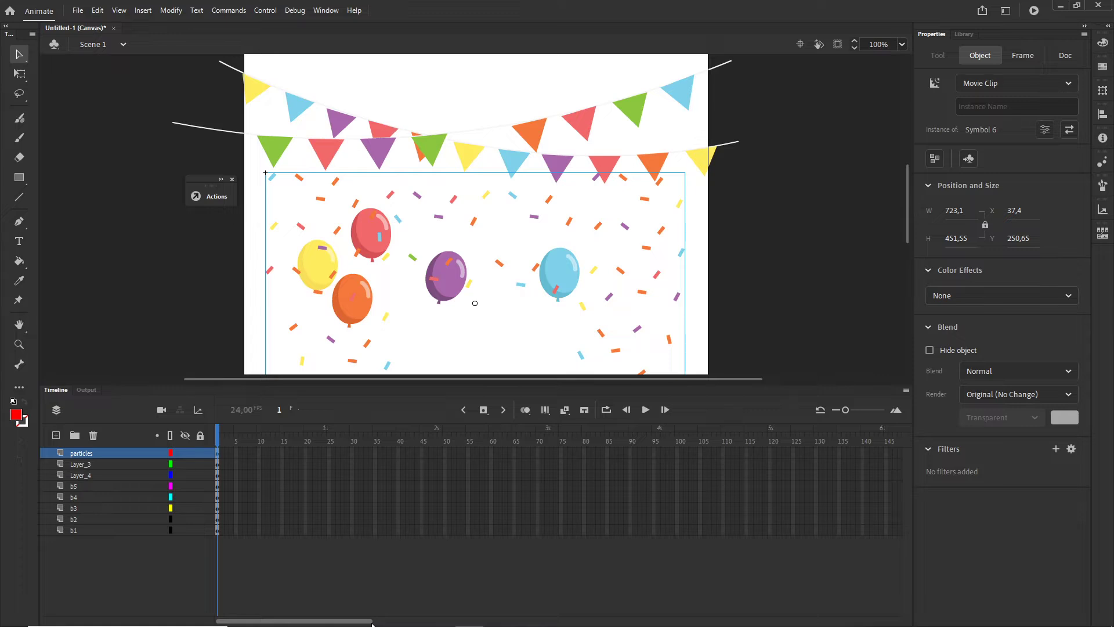
# Extend all eight layers to frame 200 and return to the first frame.
pyautogui.moveTo(372, 624); pyautogui.dragTo(499, 624)
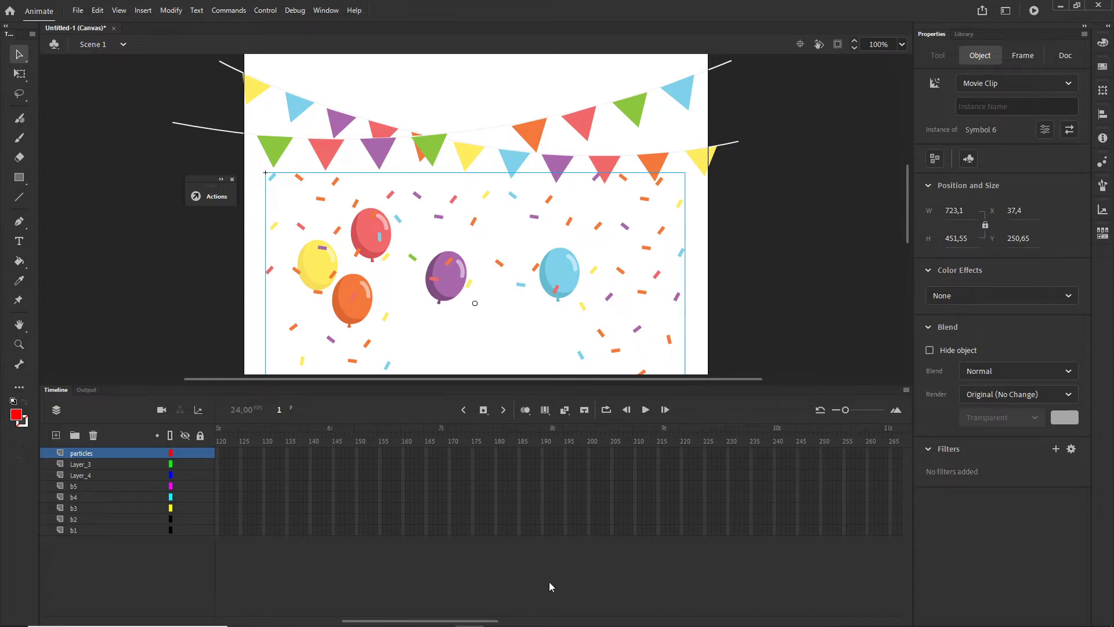
pyautogui.click(589, 530)
pyautogui.keyDown('shift'); pyautogui.click(592, 457); pyautogui.keyUp('shift')
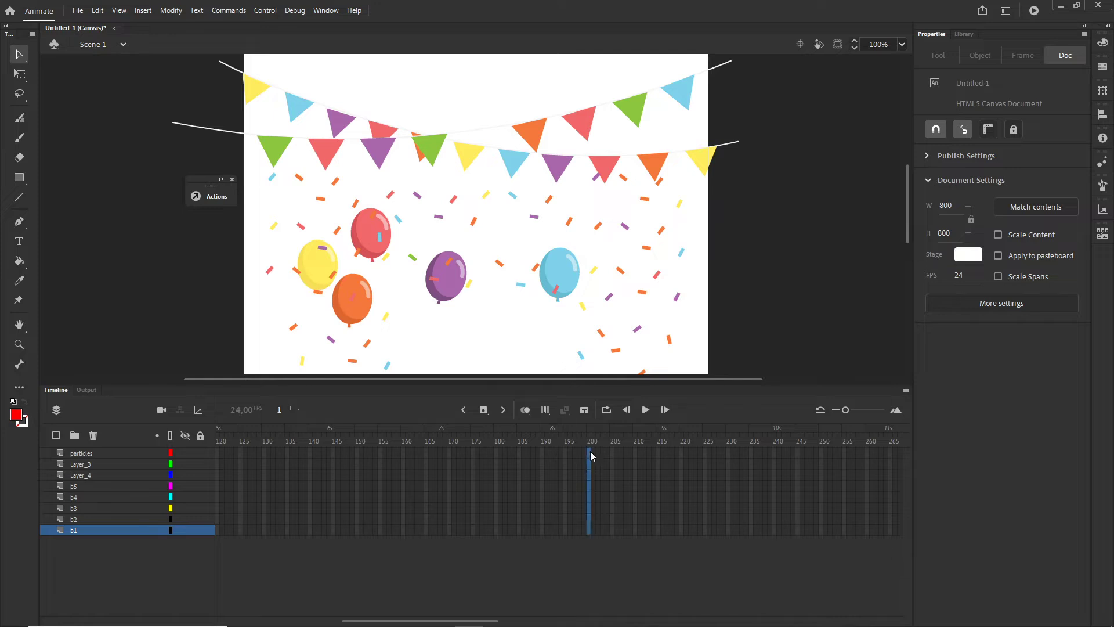
pyautogui.press('F5')
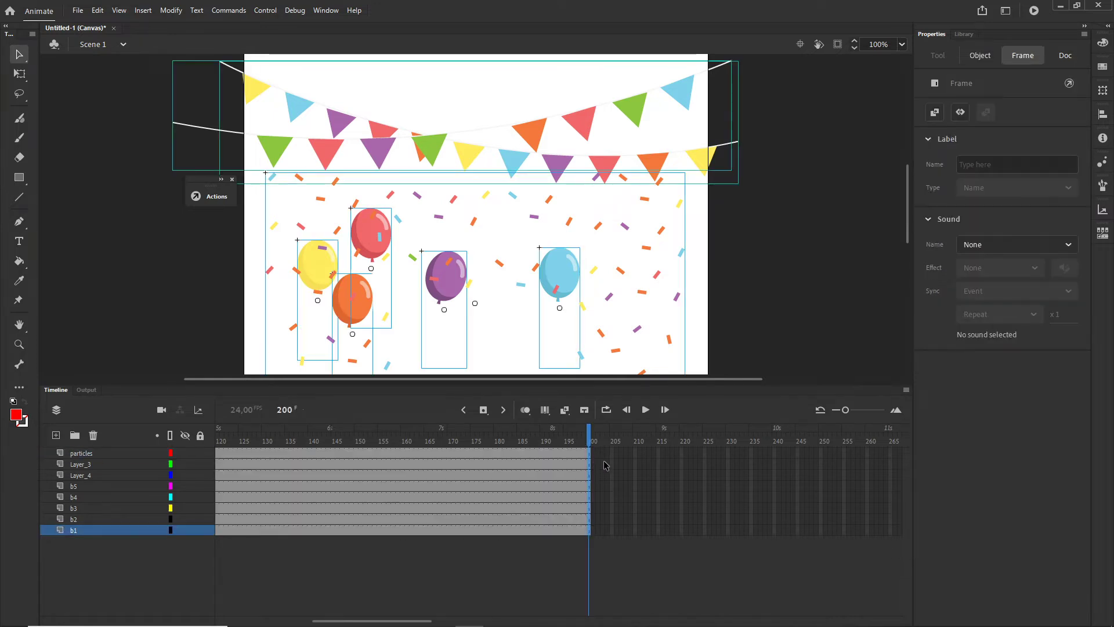
pyautogui.hotkey('shift', ',')
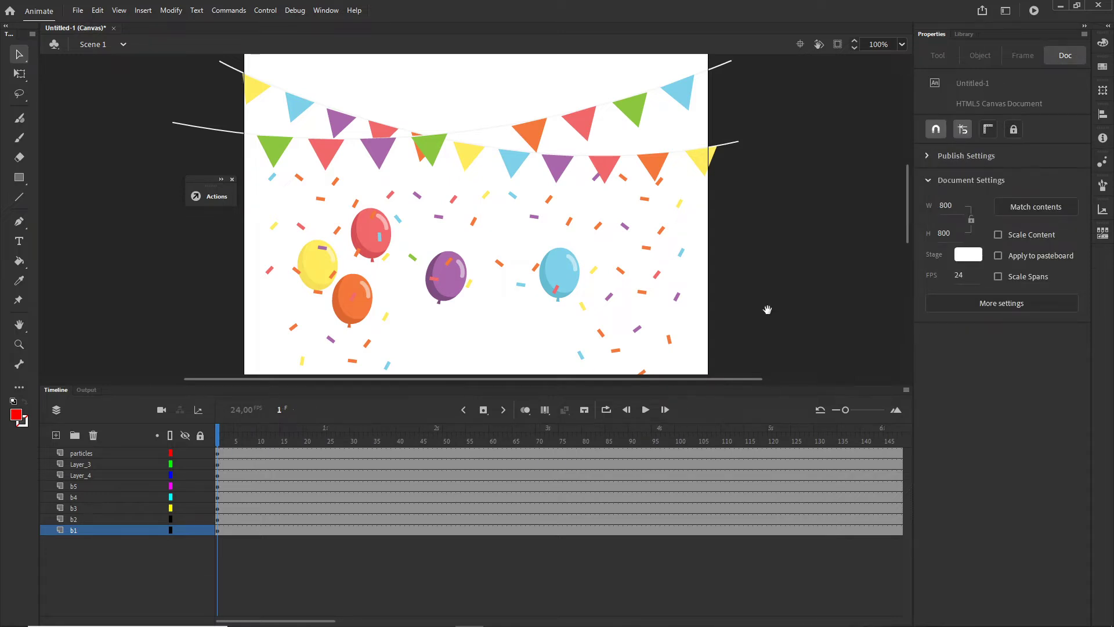
# Hide the particles layer and move the light blue balloon onto the stage's lower edge, at about X 614, Y 752.
pyautogui.moveTo(767, 310); pyautogui.dragTo(775, 154)
pyautogui.scroll(-1, 595, 205)
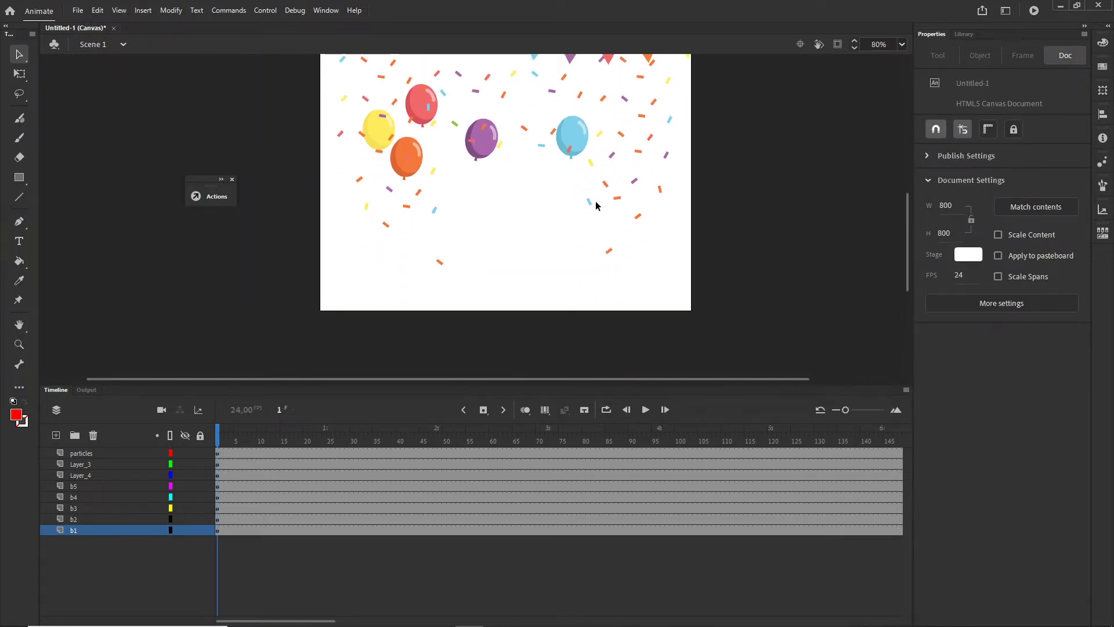
pyautogui.scroll(-1, 596, 205)
pyautogui.moveTo(673, 191); pyautogui.dragTo(677, 241)
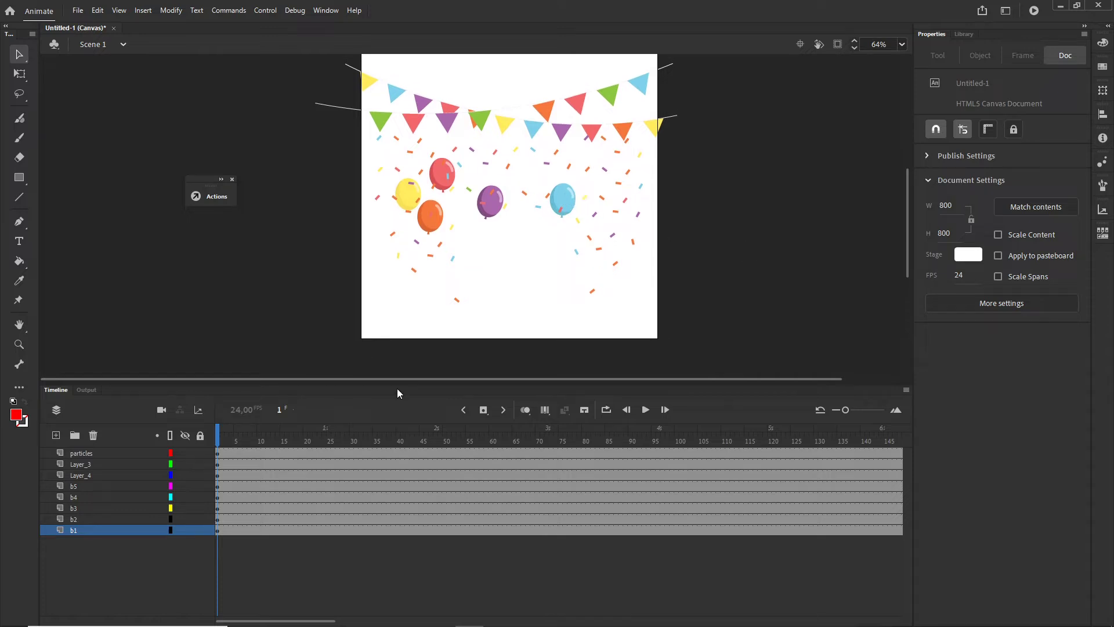
pyautogui.click(184, 453)
pyautogui.moveTo(562, 200); pyautogui.dragTo(614, 341)
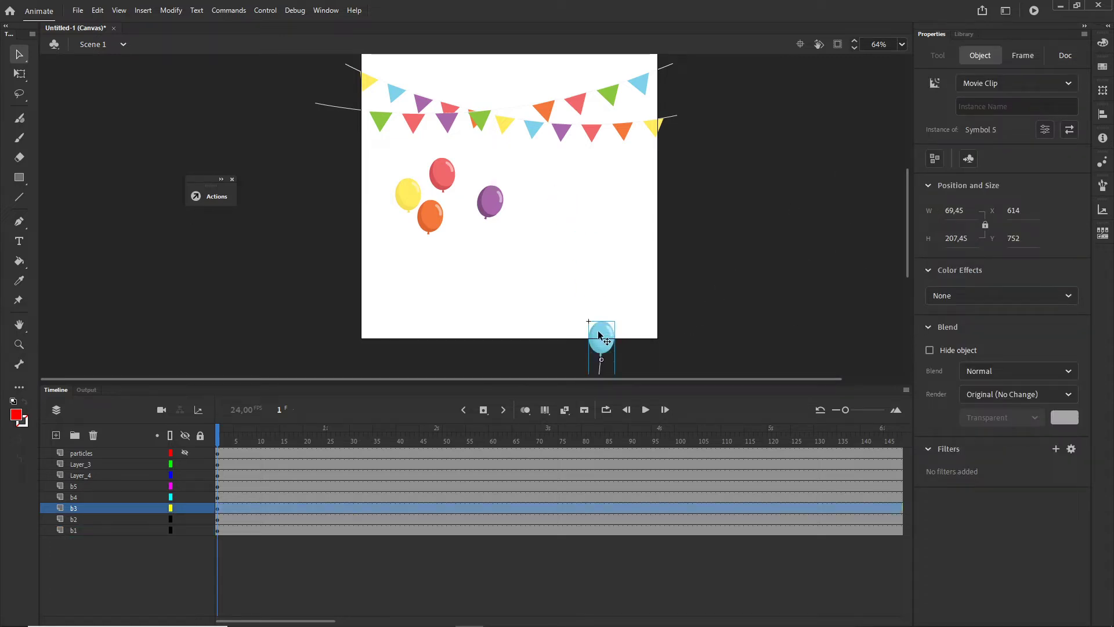
# Briefly clip the content outside the stage as a check, and lower the light blue balloon fully below the stage to about Y 824.
pyautogui.click(838, 45)
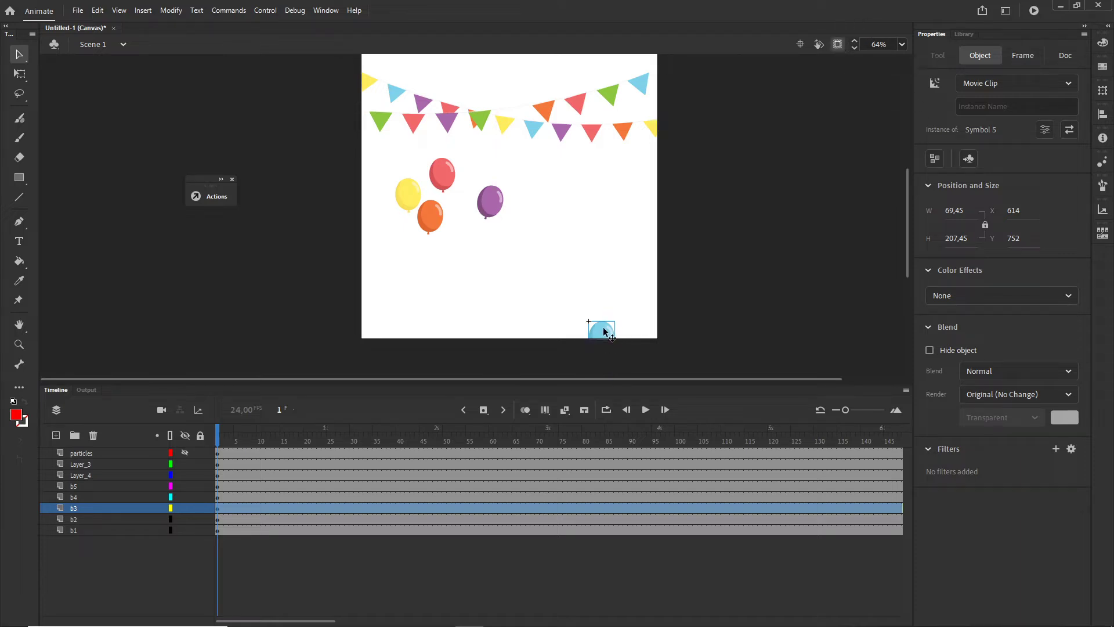
pyautogui.click(838, 47)
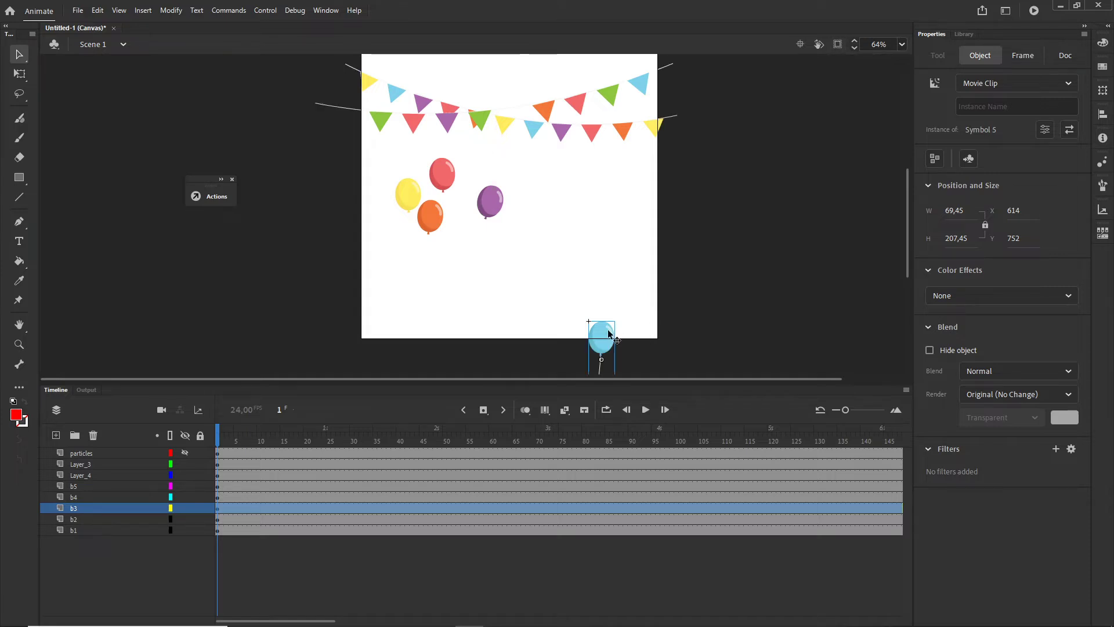
pyautogui.moveTo(609, 334); pyautogui.dragTo(610, 361)
pyautogui.scroll(-3, 749, 285)
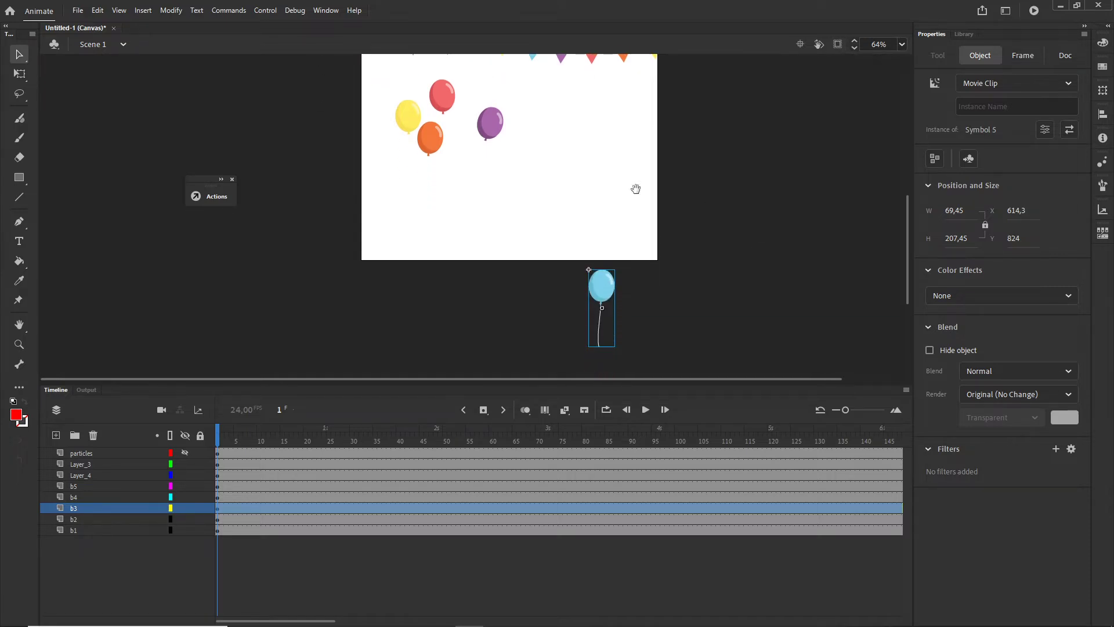
# Move the purple, orange, yellow and red balloons below the stage, lined up in a row beside the light blue one.
pyautogui.moveTo(500, 129); pyautogui.dragTo(548, 303)
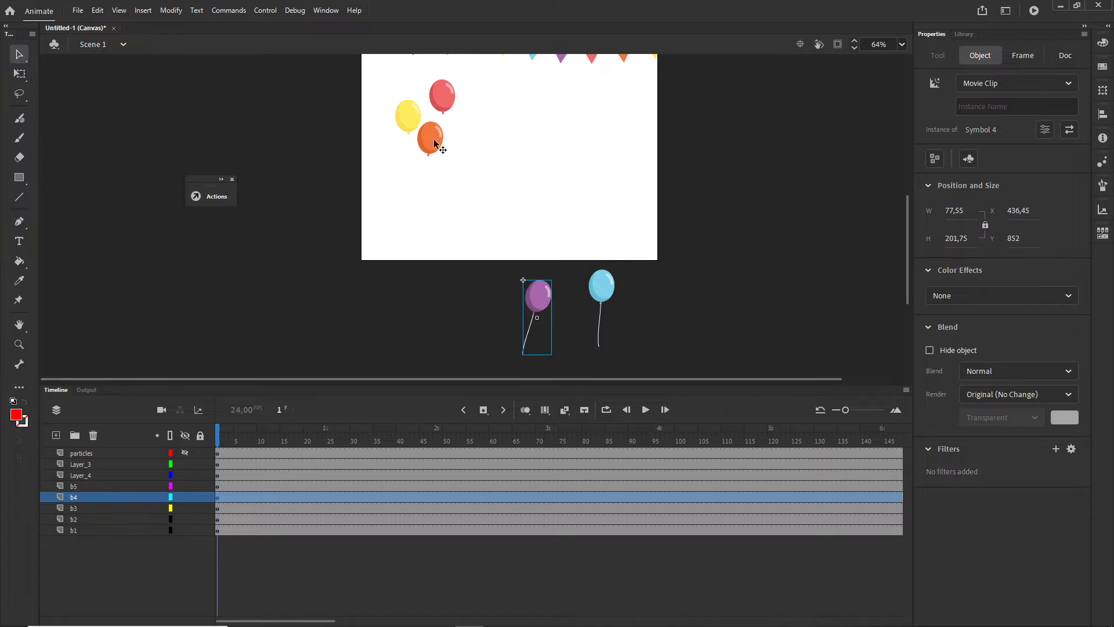
pyautogui.moveTo(438, 145); pyautogui.dragTo(489, 310)
pyautogui.moveTo(415, 127); pyautogui.dragTo(431, 298)
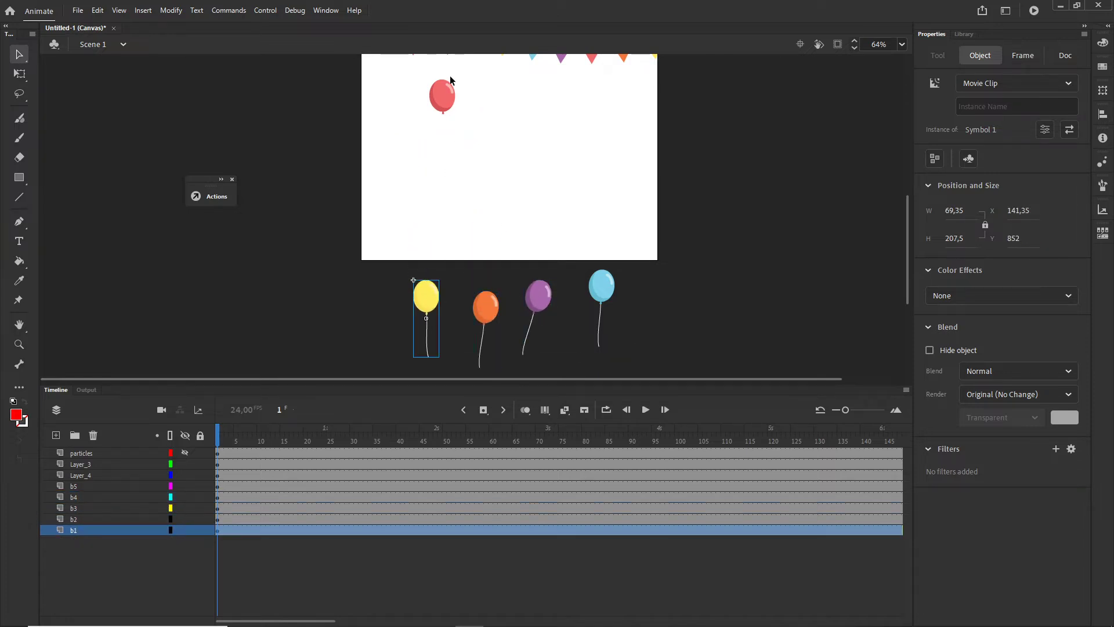
pyautogui.moveTo(444, 93); pyautogui.dragTo(385, 304)
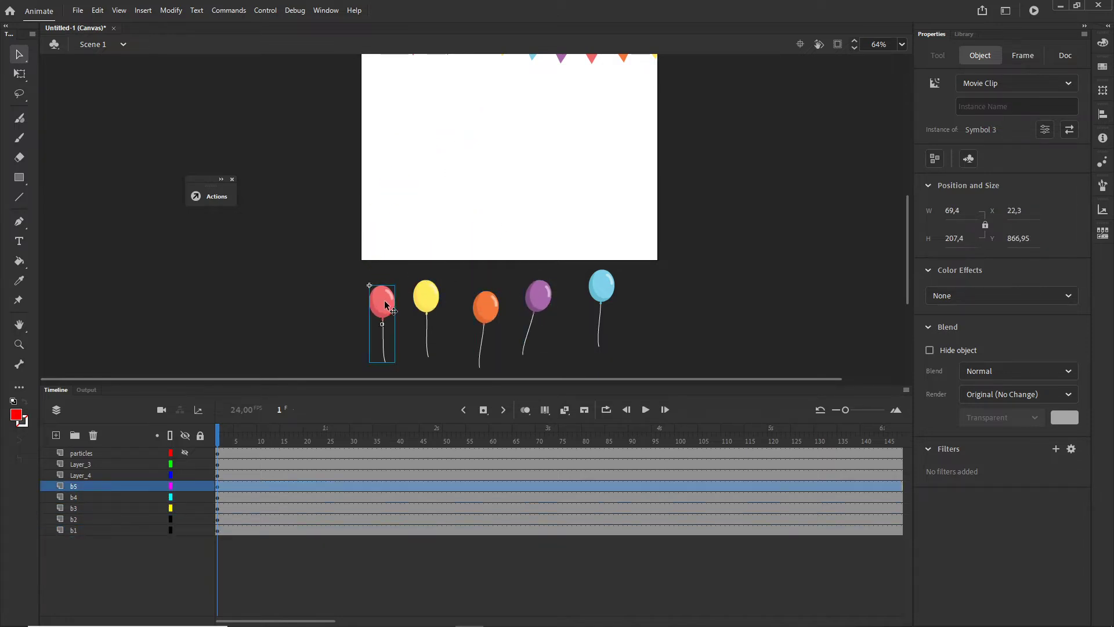
# Insert keyframes at frame 59 on the balloon layers b1 through b5.
pyautogui.click(486, 529)
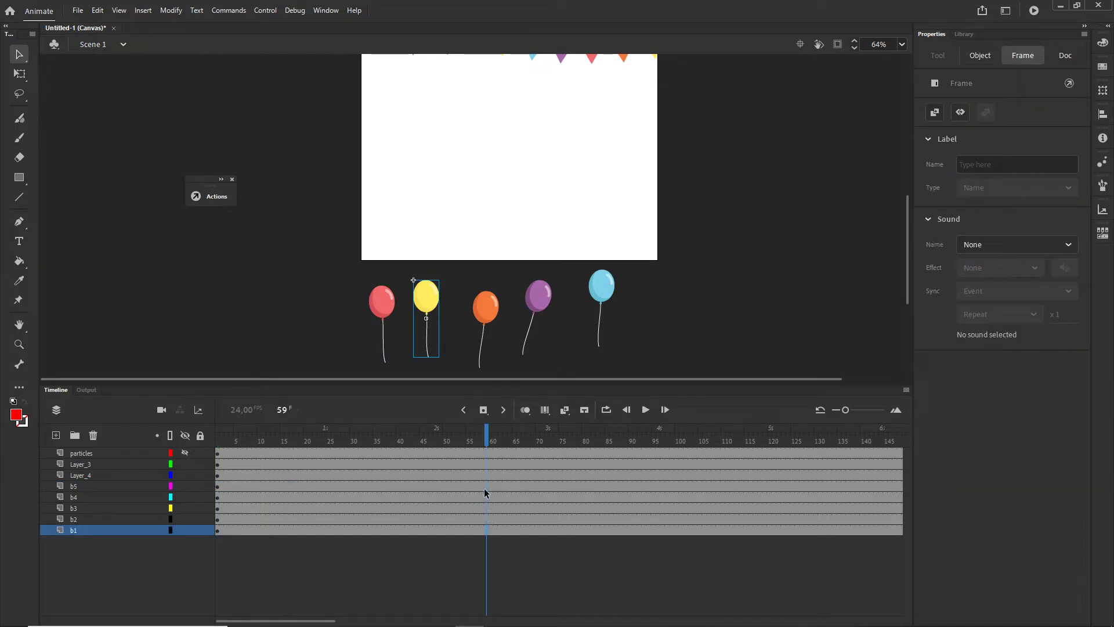
pyautogui.hotkey('ctrl', 'a')
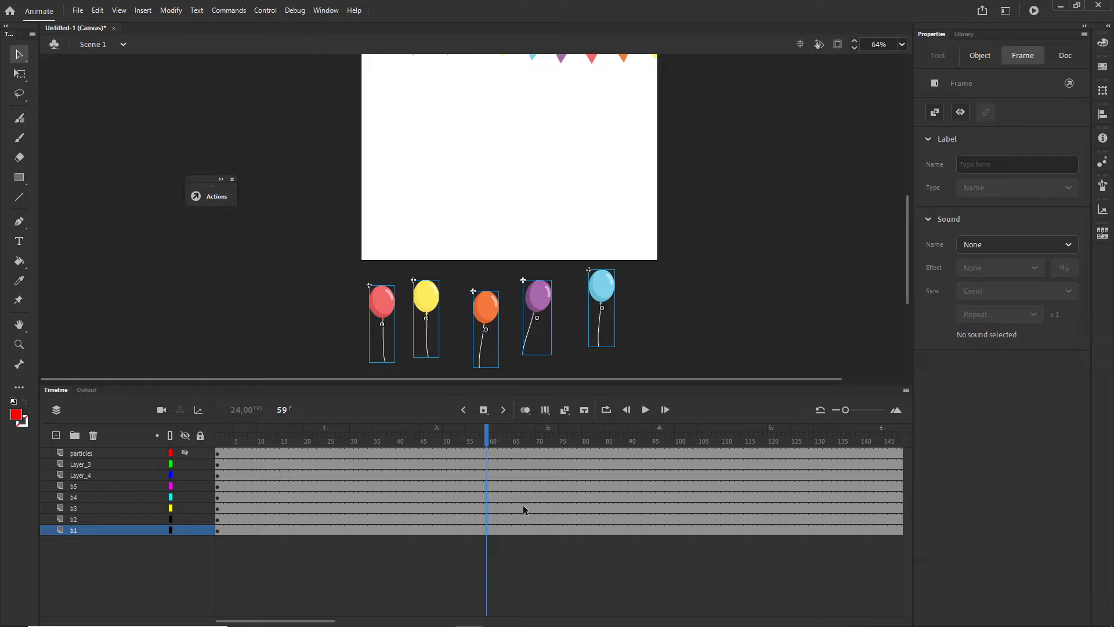
pyautogui.rightClick(487, 497)
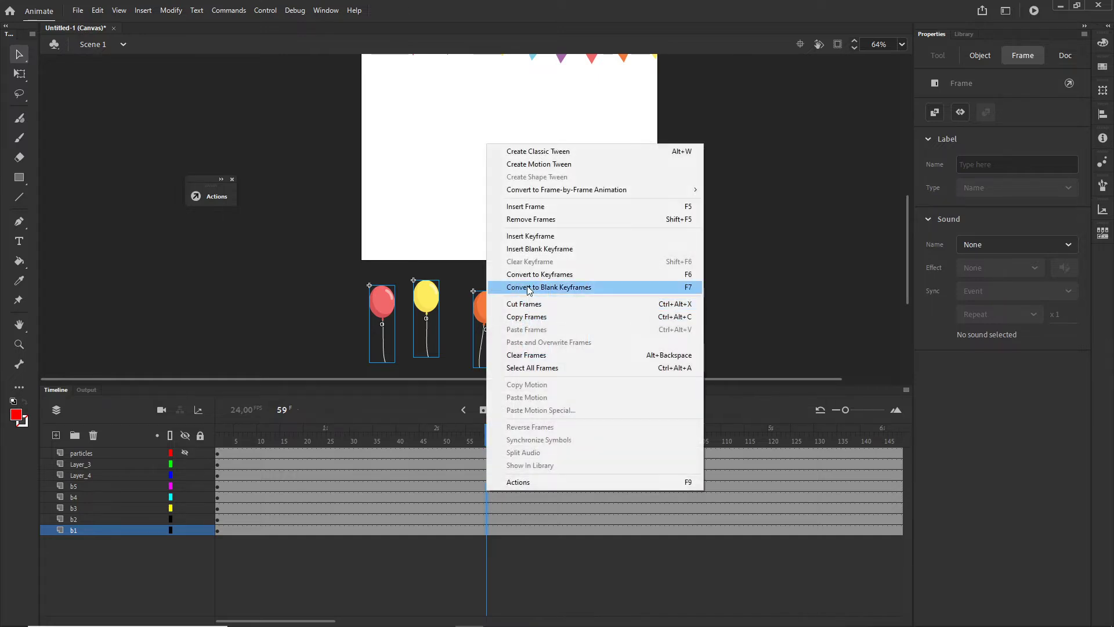
pyautogui.click(529, 237)
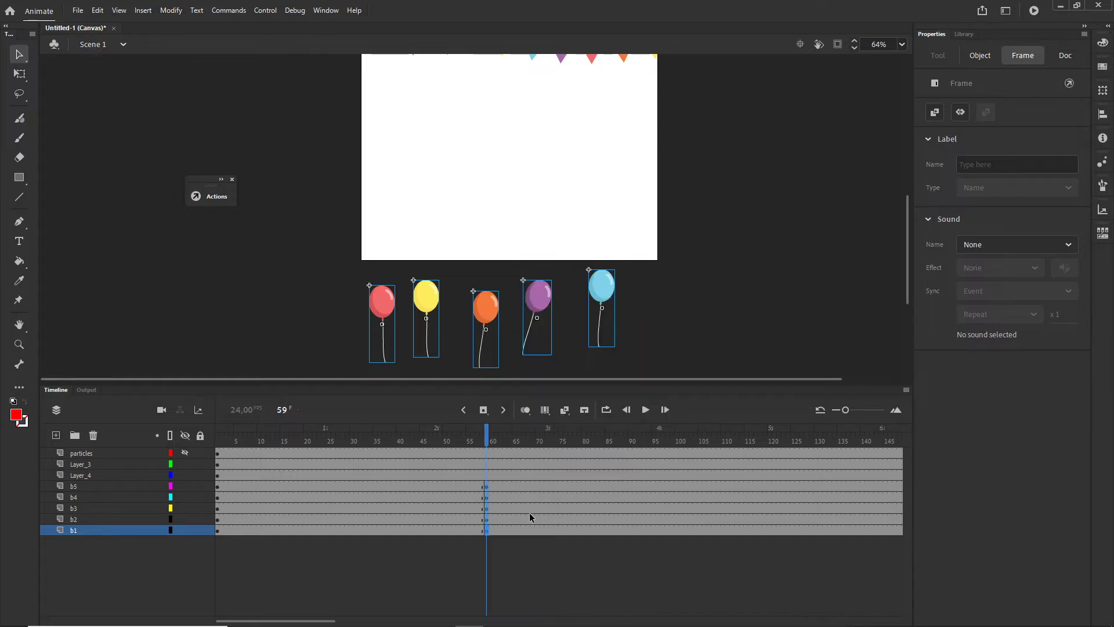
# Raise all five balloons together at frame 59 to about Y 264, just below the bunting.
pyautogui.moveTo(729, 209); pyautogui.dragTo(731, 273)
pyautogui.hotkey('ctrl', 'a')
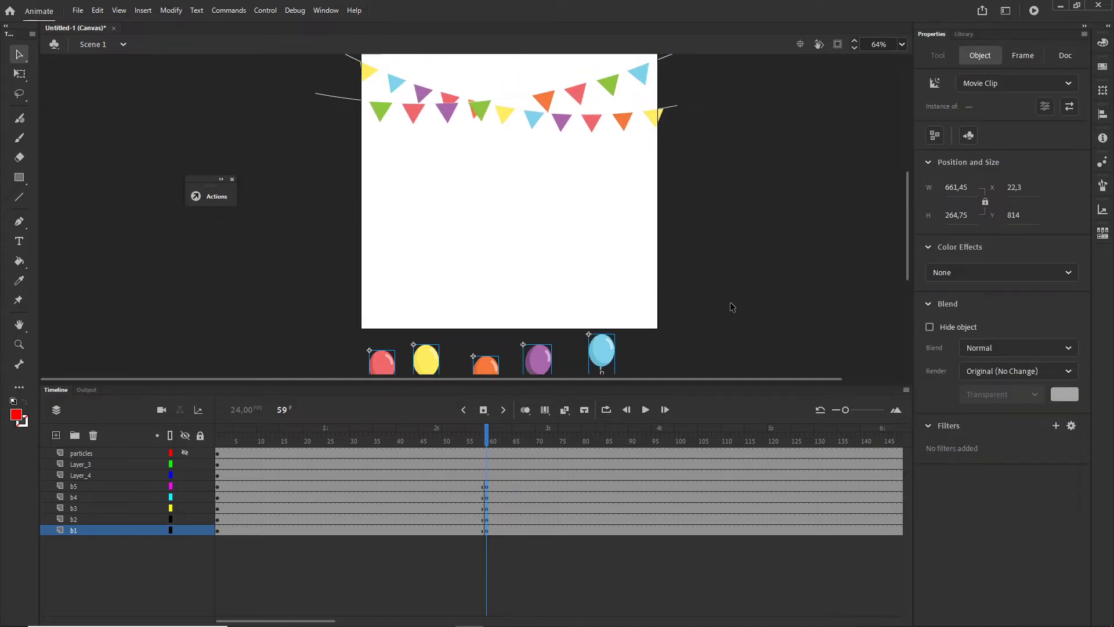
pyautogui.hotkey('shift', 'Up')
pyautogui.hotkey('shift', 'Up')
pyautogui.hotkey('shift', 'Up')
pyautogui.hotkey('shift', 'Up')
pyautogui.hotkey('shift', 'Up')
pyautogui.hotkey('shift', 'Up')
pyautogui.hotkey('shift', 'Up')
pyautogui.hotkey('shift', 'Up')
pyautogui.hotkey('shift', 'Up')
pyautogui.hotkey('shift', 'Up')
pyautogui.hotkey('shift', 'Up')
pyautogui.hotkey('shift', 'Up')
pyautogui.hotkey('shift', 'Up')
pyautogui.hotkey('shift', 'Up')
pyautogui.hotkey('shift', 'Up')
pyautogui.hotkey('shift', 'Up')
pyautogui.hotkey('shift', 'Up')
pyautogui.hotkey('shift', 'Up')
pyautogui.hotkey('shift', 'Up')
pyautogui.hotkey('shift', 'Up')
pyautogui.hotkey('shift', 'Up')
pyautogui.hotkey('shift', 'Up')
pyautogui.hotkey('shift', 'Up')
pyautogui.hotkey('shift', 'Up')
pyautogui.hotkey('shift', 'Up')
pyautogui.hotkey('shift', 'Up')
pyautogui.hotkey('shift', 'Up')
pyautogui.hotkey('shift', 'Up')
pyautogui.hotkey('shift', 'Up')
pyautogui.hotkey('shift', 'Up')
pyautogui.hotkey('shift', 'Up')
pyautogui.hotkey('shift', 'Up')
pyautogui.hotkey('shift', 'Up')
pyautogui.hotkey('shift', 'Up')
pyautogui.hotkey('shift', 'Up')
pyautogui.hotkey('shift', 'Up')
pyautogui.hotkey('shift', 'Up')
pyautogui.hotkey('shift', 'Up')
pyautogui.hotkey('shift', 'Up')
pyautogui.hotkey('shift', 'Up')
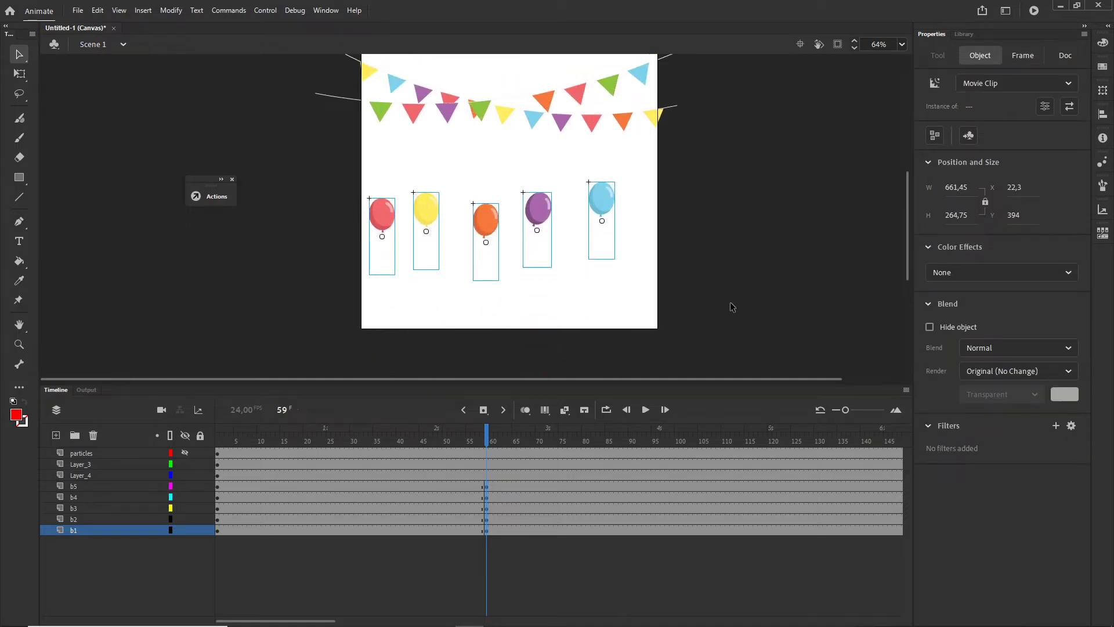
pyautogui.hotkey('shift', 'Down')
pyautogui.hotkey('shift', 'Down')
pyautogui.hotkey('shift', 'Down')
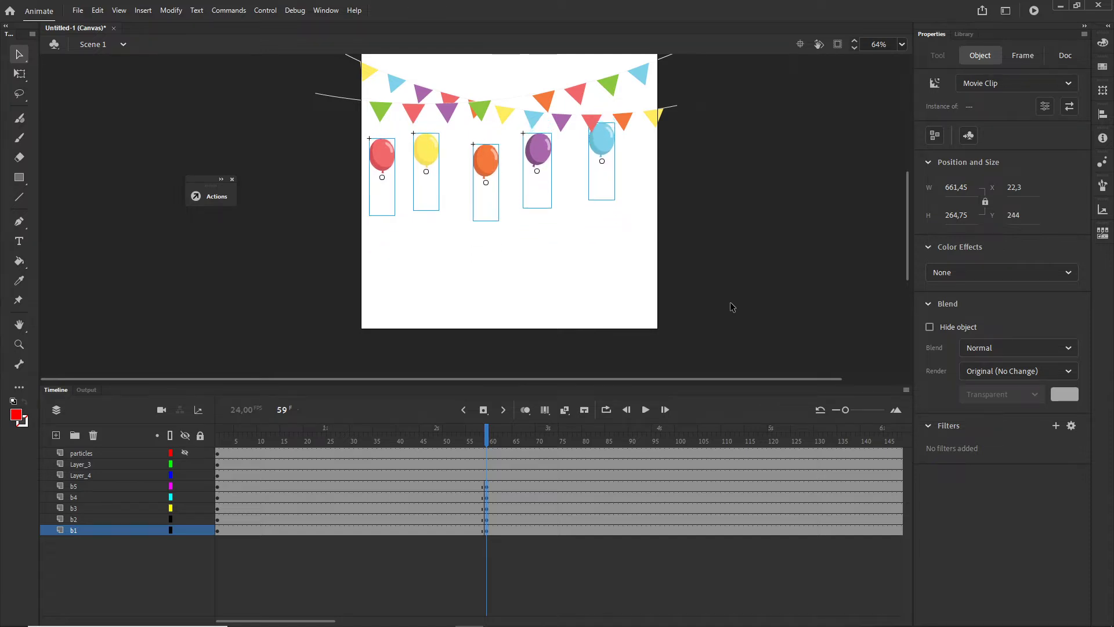
pyautogui.scroll(3, 720, 161)
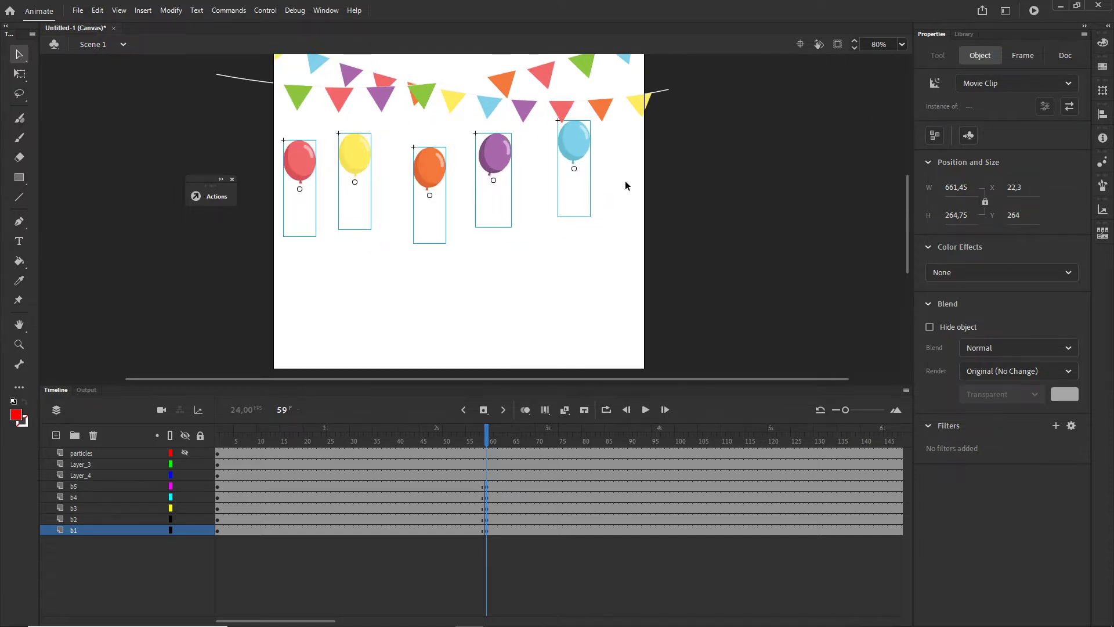
pyautogui.moveTo(698, 170); pyautogui.dragTo(721, 251)
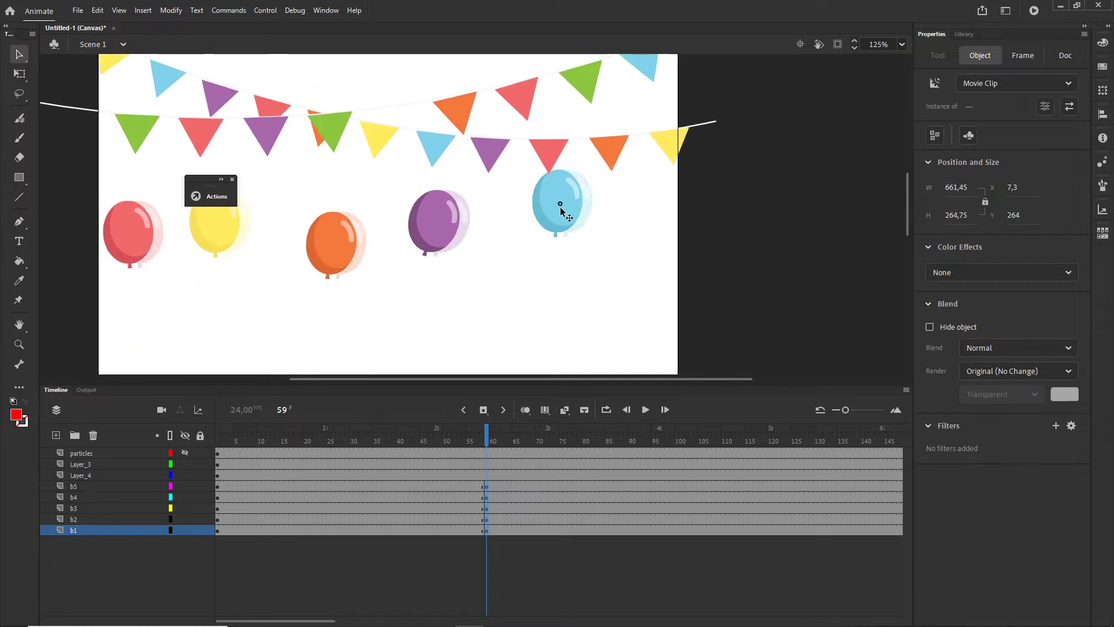
pyautogui.click(799, 231)
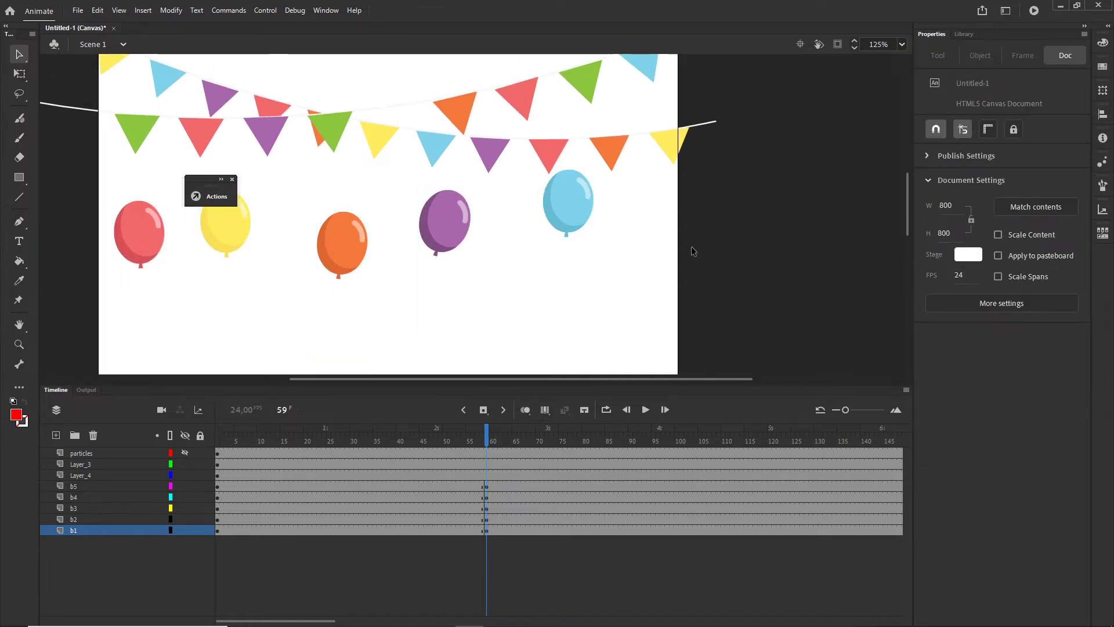
# Reposition the light blue, purple, orange, yellow and red balloons one by one at frame 59 so each sits just beneath a bunting flag.
pyautogui.moveTo(582, 214); pyautogui.dragTo(556, 198)
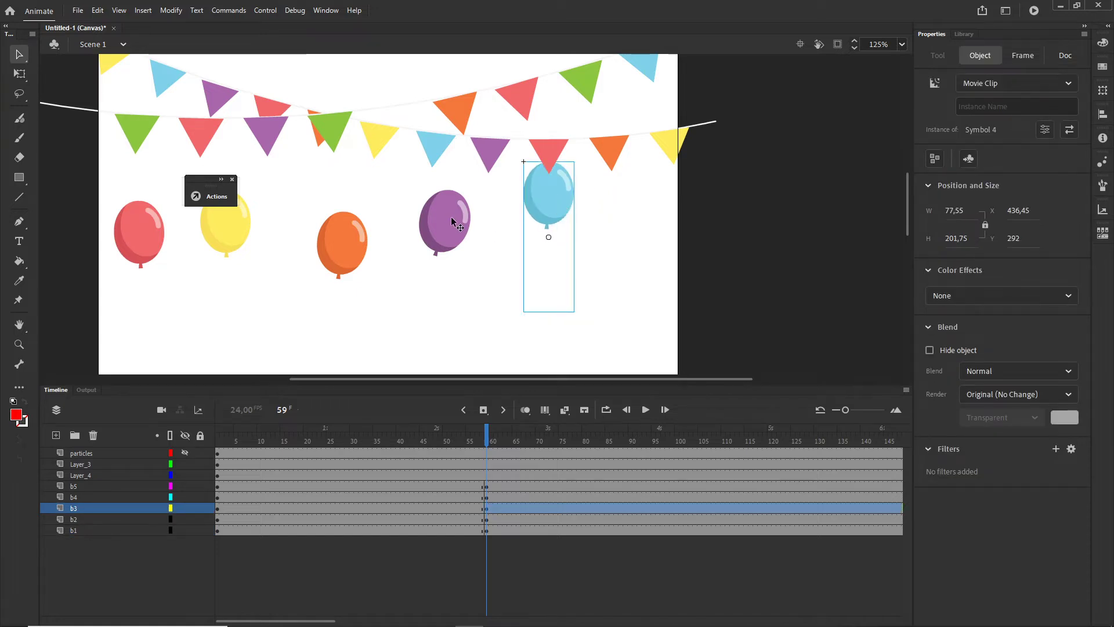
pyautogui.click(456, 221)
pyautogui.moveTo(456, 222); pyautogui.dragTo(437, 189)
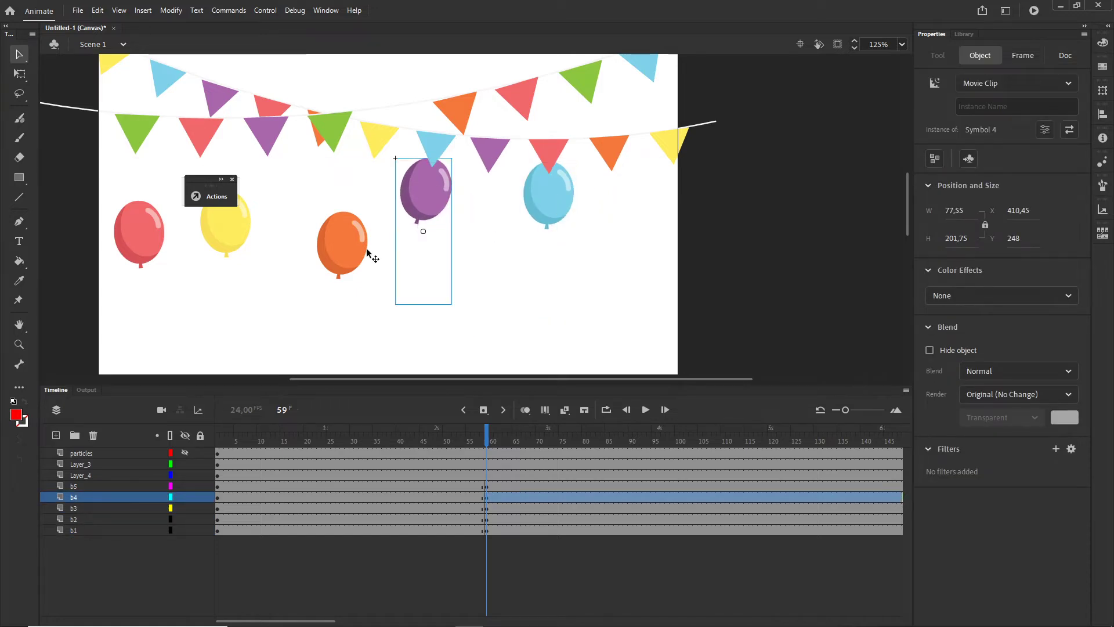
pyautogui.click(346, 246)
pyautogui.moveTo(354, 232); pyautogui.dragTo(342, 168)
pyautogui.click(228, 226)
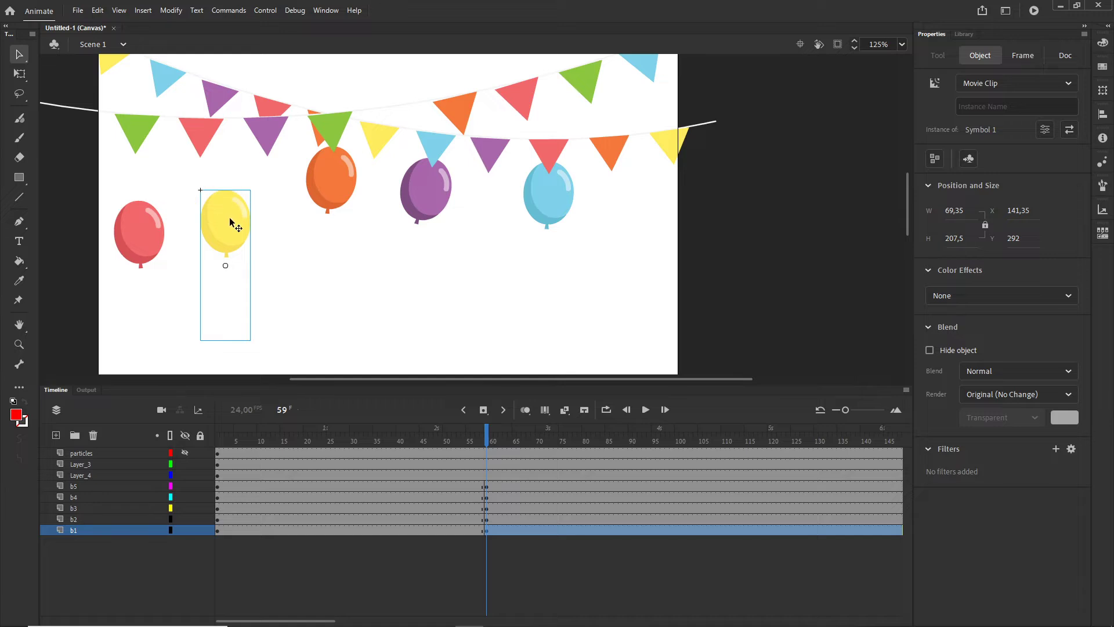
pyautogui.moveTo(232, 220); pyautogui.dragTo(269, 177)
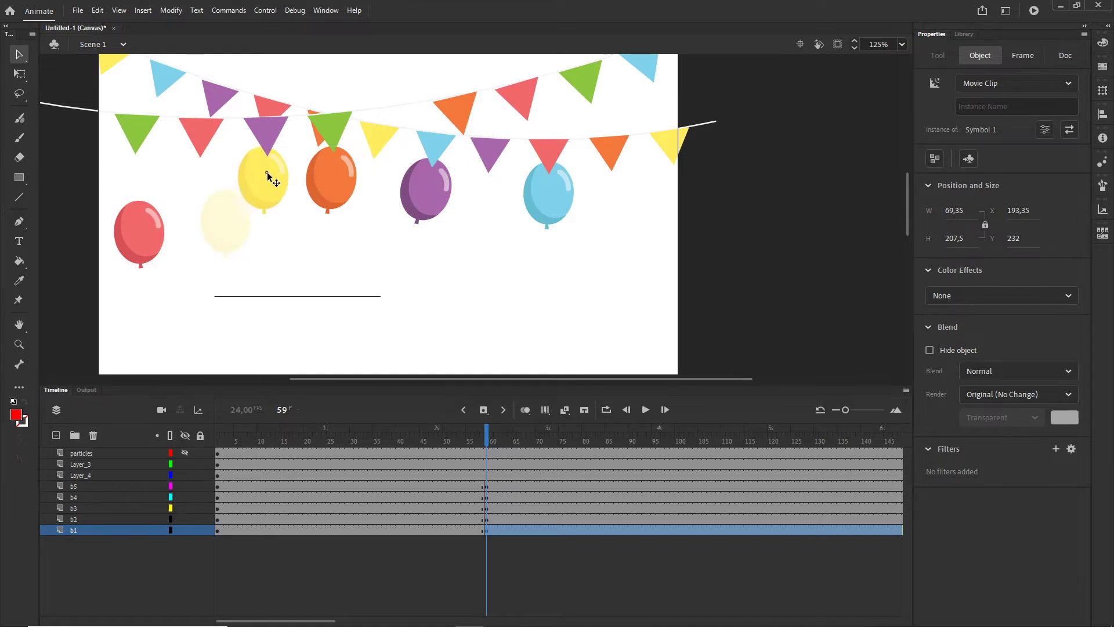
pyautogui.moveTo(152, 226); pyautogui.dragTo(148, 183)
# Create classic tweens between frames 1 and 59 on layers b1 through b5, and scrub through the balloons' rise.
pyautogui.click(332, 531)
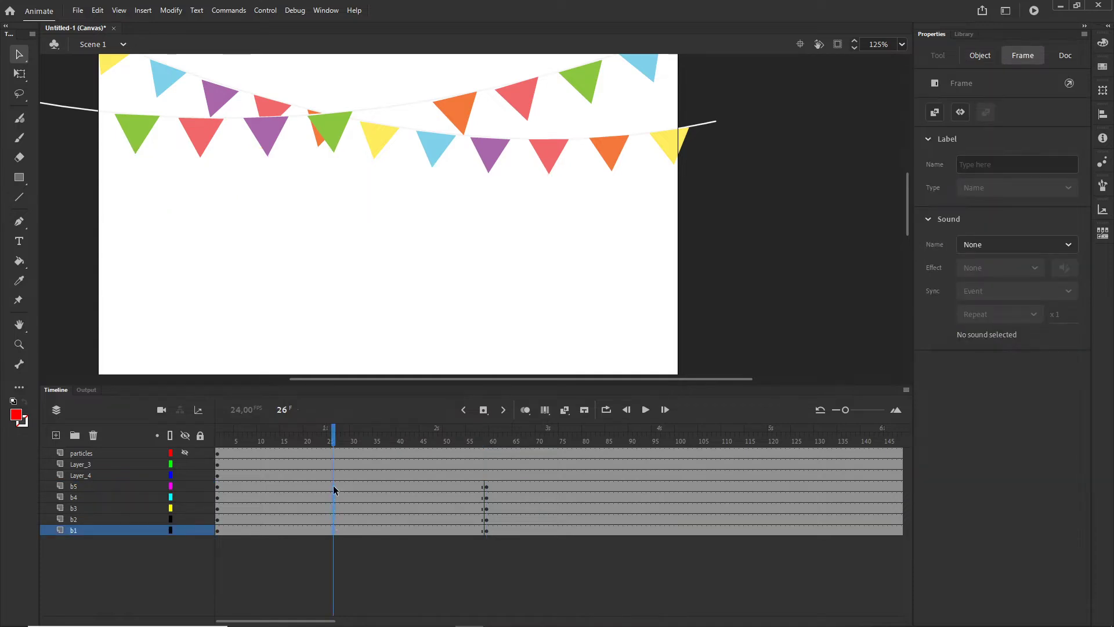
pyautogui.rightClick(333, 485)
pyautogui.click(383, 147)
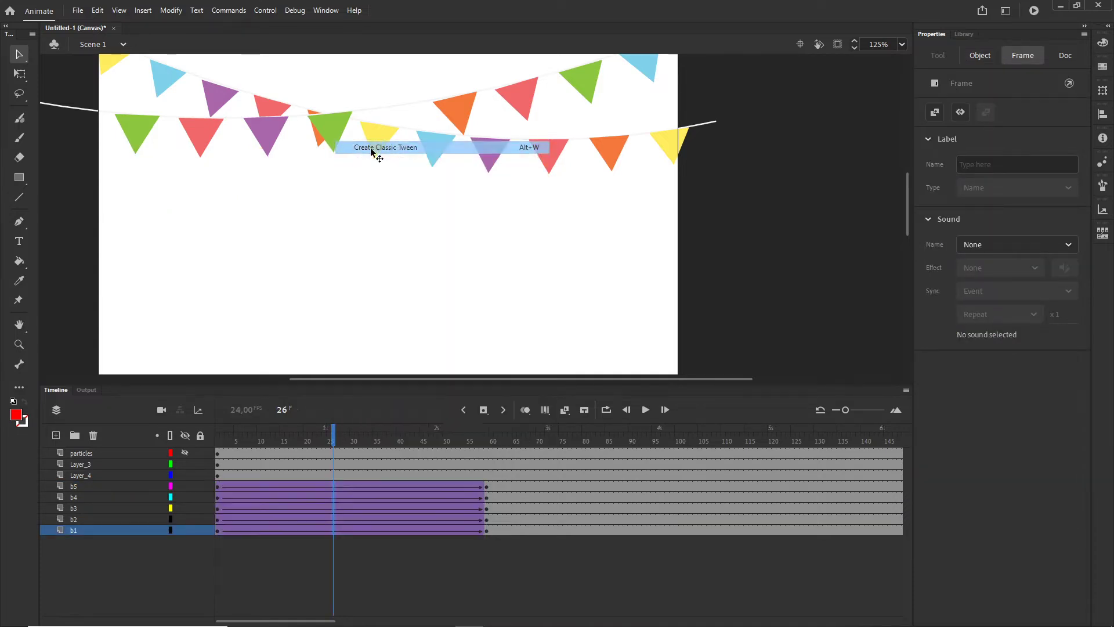
pyautogui.moveTo(333, 432); pyautogui.dragTo(490, 467)
pyautogui.scroll(-5, 450, 231)
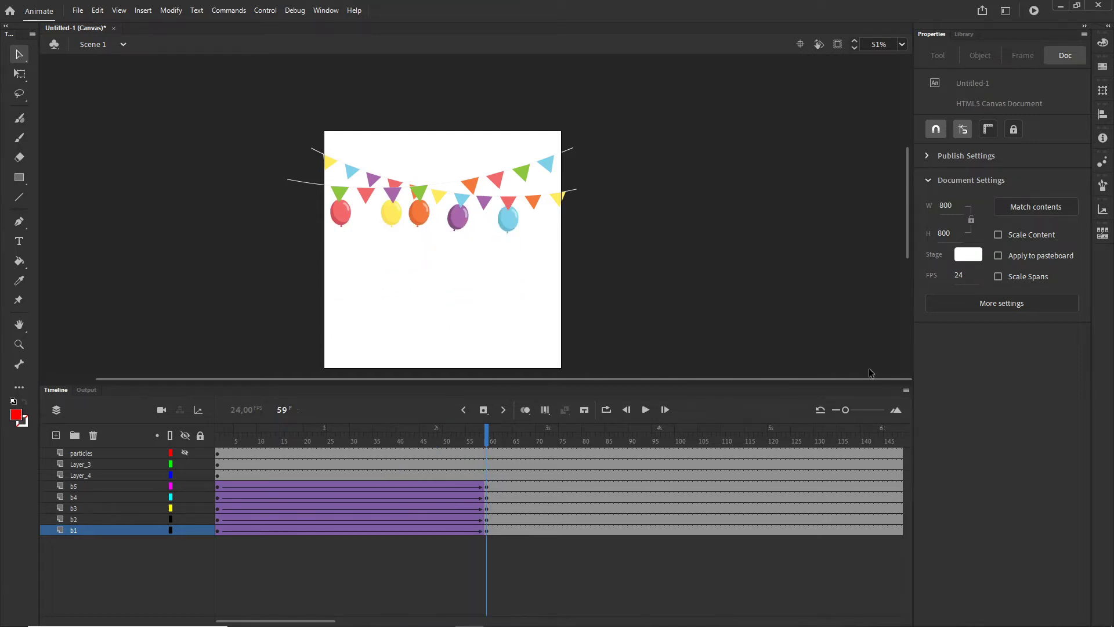
# Show the particles layer and shrink its confetti to about 148 × 93, placed over the purple balloon at about X 379, Y 232.
pyautogui.click(83, 454)
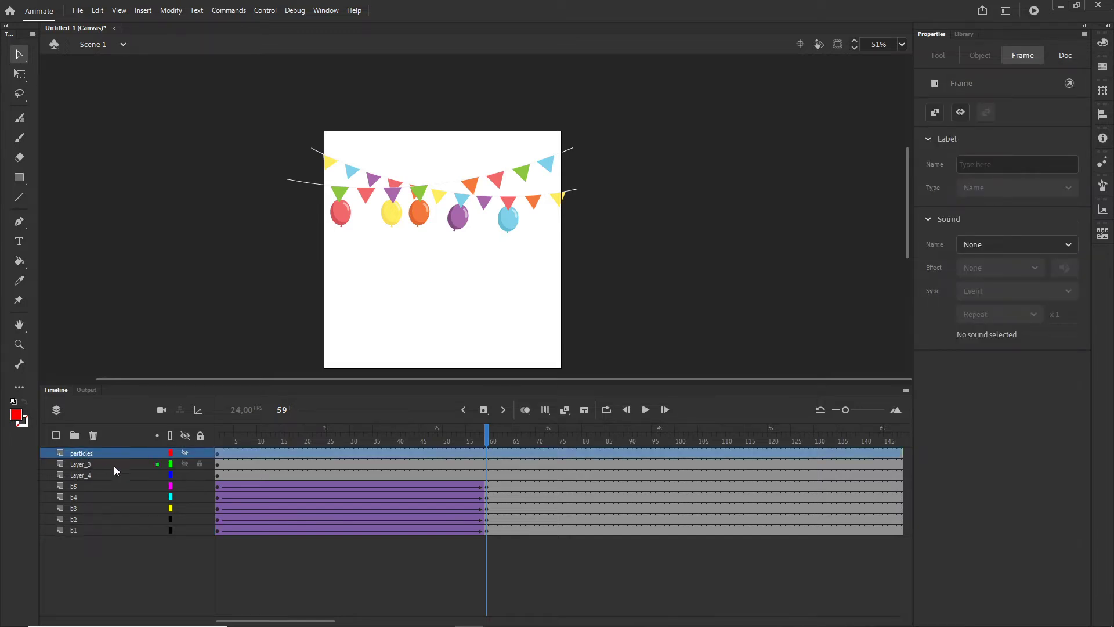
pyautogui.click(186, 452)
pyautogui.scroll(3, 463, 270)
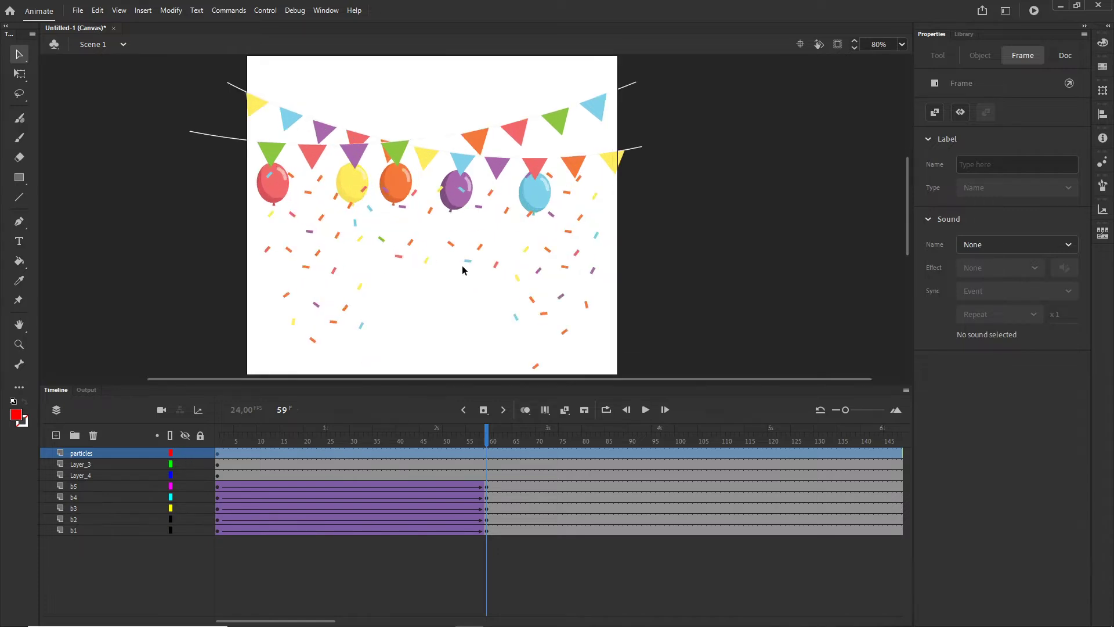
pyautogui.click(497, 270)
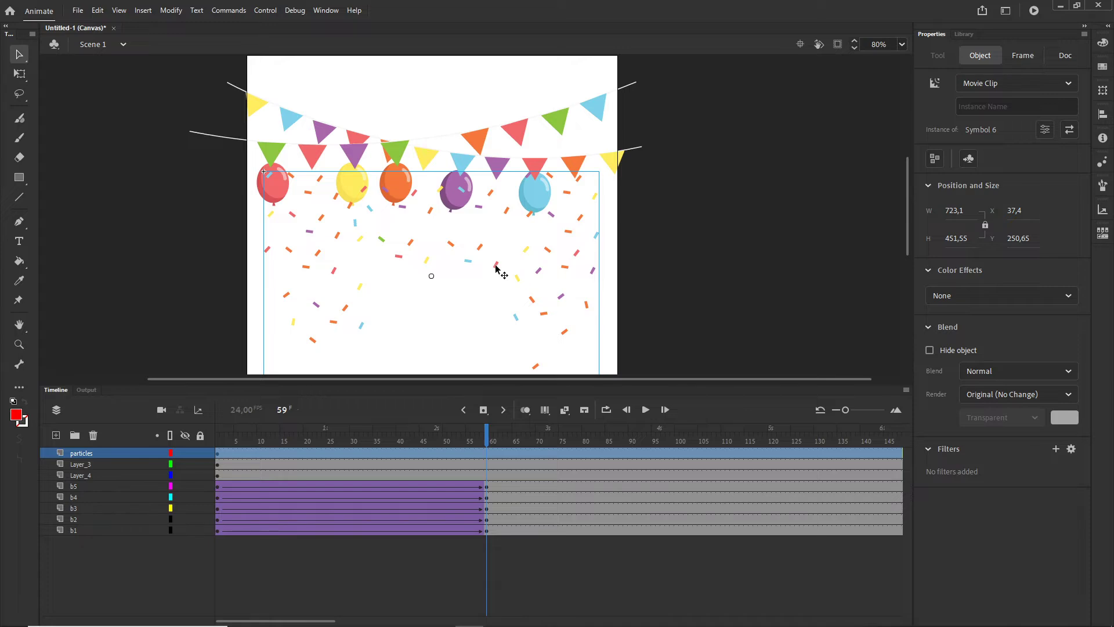
pyautogui.click(20, 75)
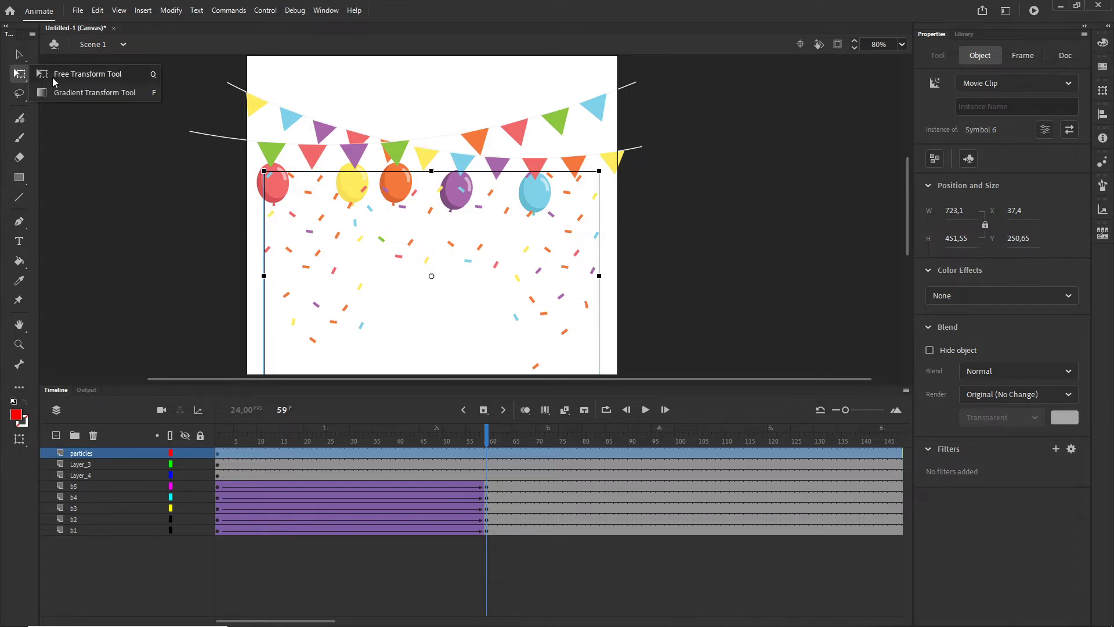
pyautogui.moveTo(599, 171); pyautogui.dragTo(485, 186)
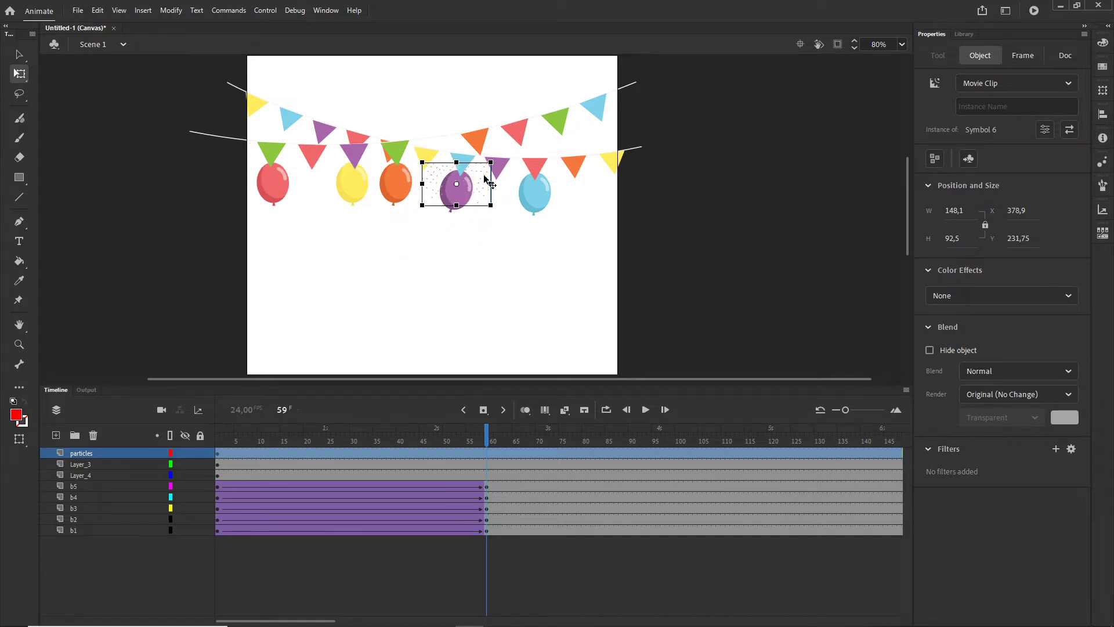
pyautogui.hotkey('ctrl', 'Return')
pyautogui.scroll(5, 478, 155)
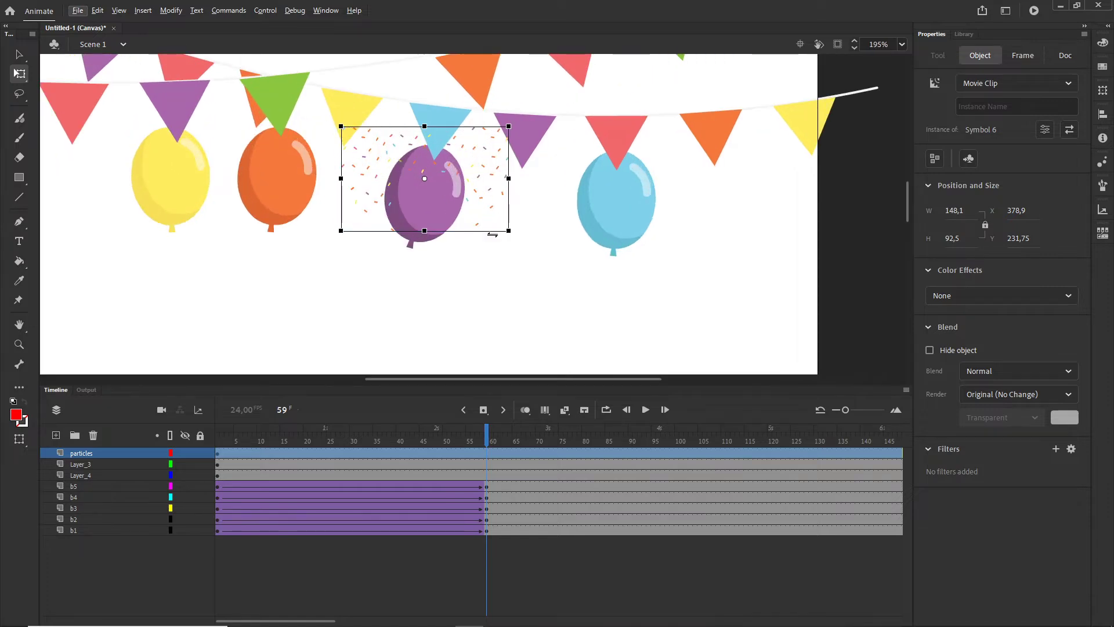
# Move the particles layer's first keyframe to frame 59 so the confetti starts when the balloons arrive.
pyautogui.click(218, 457)
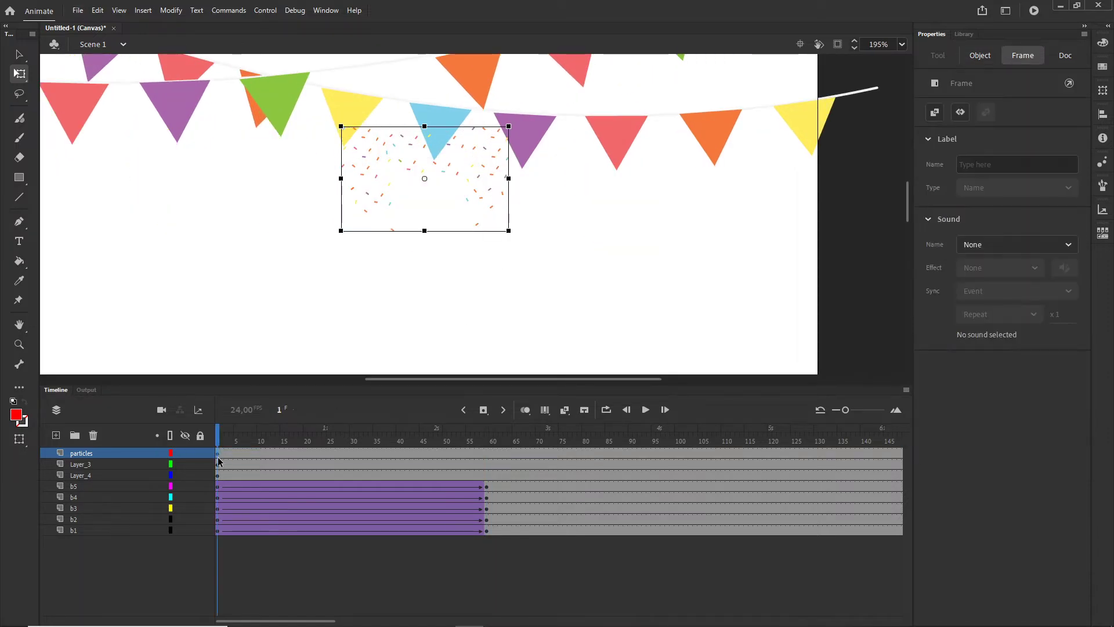
pyautogui.moveTo(218, 457); pyautogui.dragTo(486, 455)
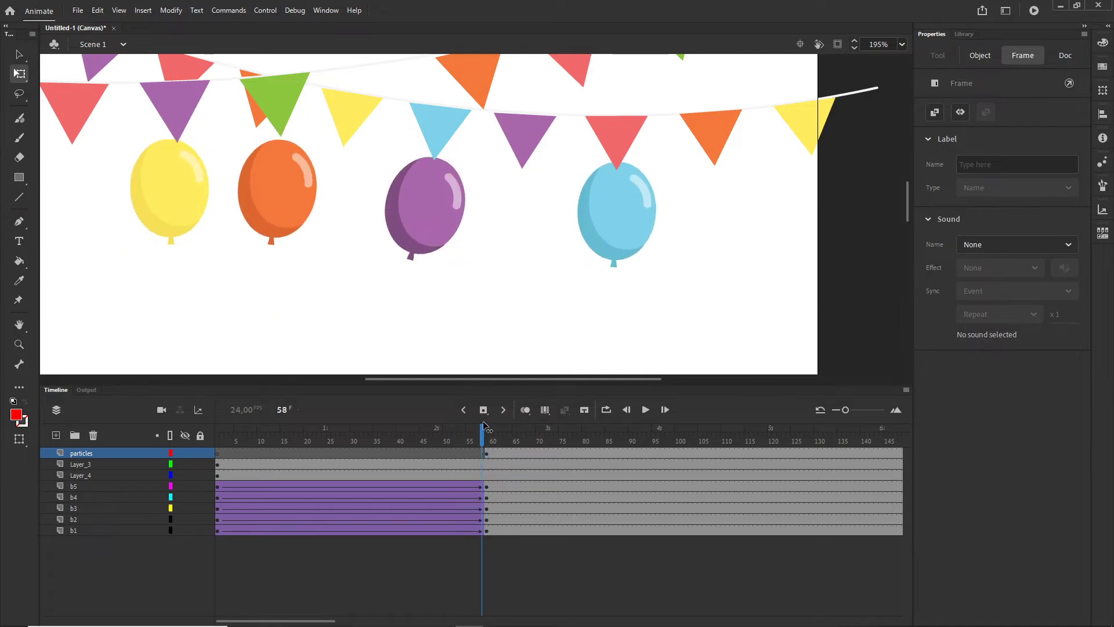
pyautogui.click(487, 427)
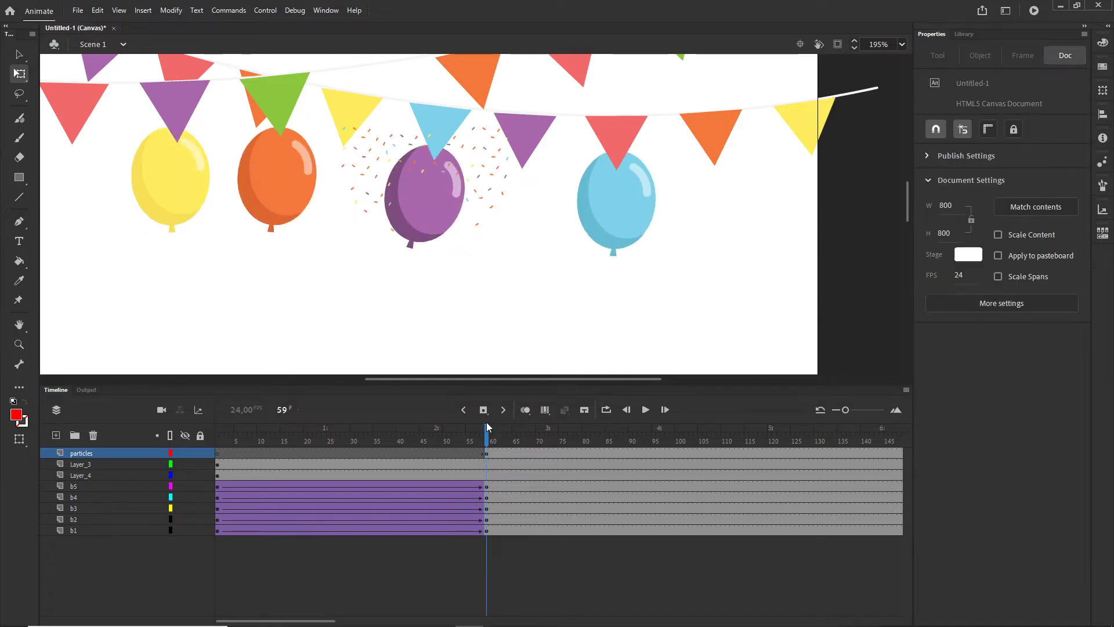
# Insert a keyframe at frame 73 on the particles layer and enlarge the confetti there to about 860 × 537.
pyautogui.click(543, 453)
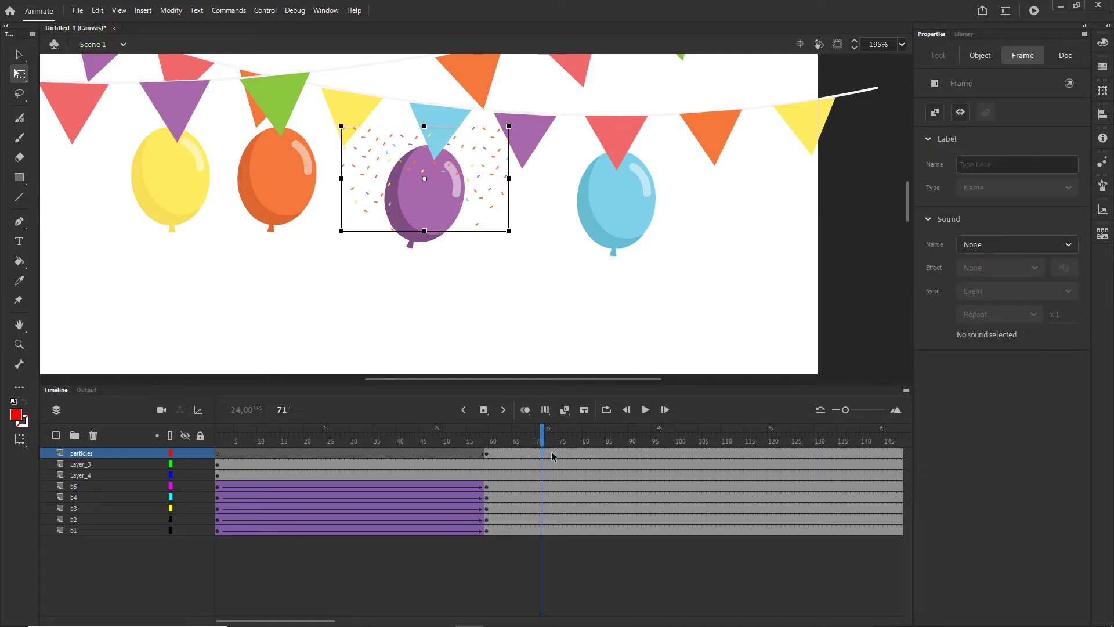
pyautogui.click(551, 455)
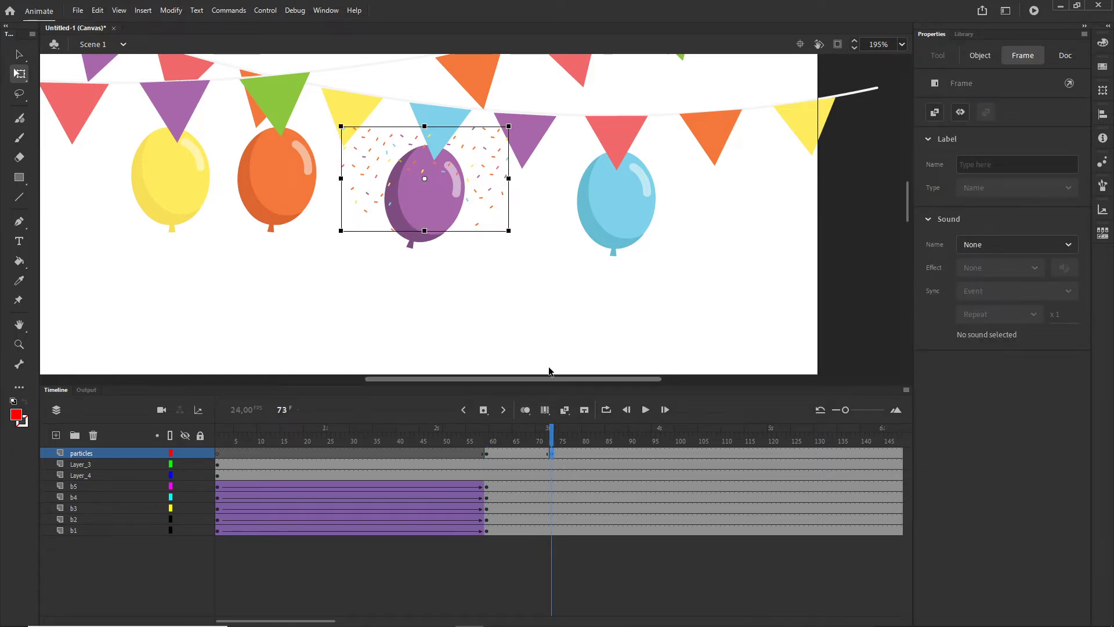
pyautogui.moveTo(509, 230); pyautogui.dragTo(763, 397)
pyautogui.hotkey('ctrl', '1')
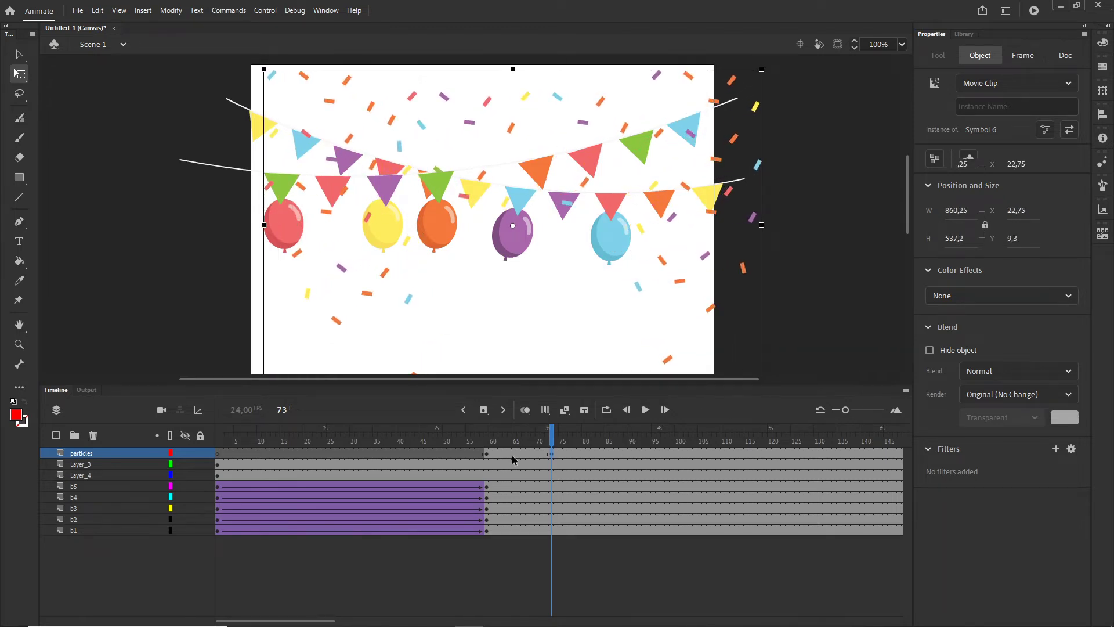
# Create a classic tween between frames 59 and 73 on the particles layer, and scrub through the confetti burst.
pyautogui.click(514, 455)
pyautogui.rightClick(514, 455)
pyautogui.click(560, 116)
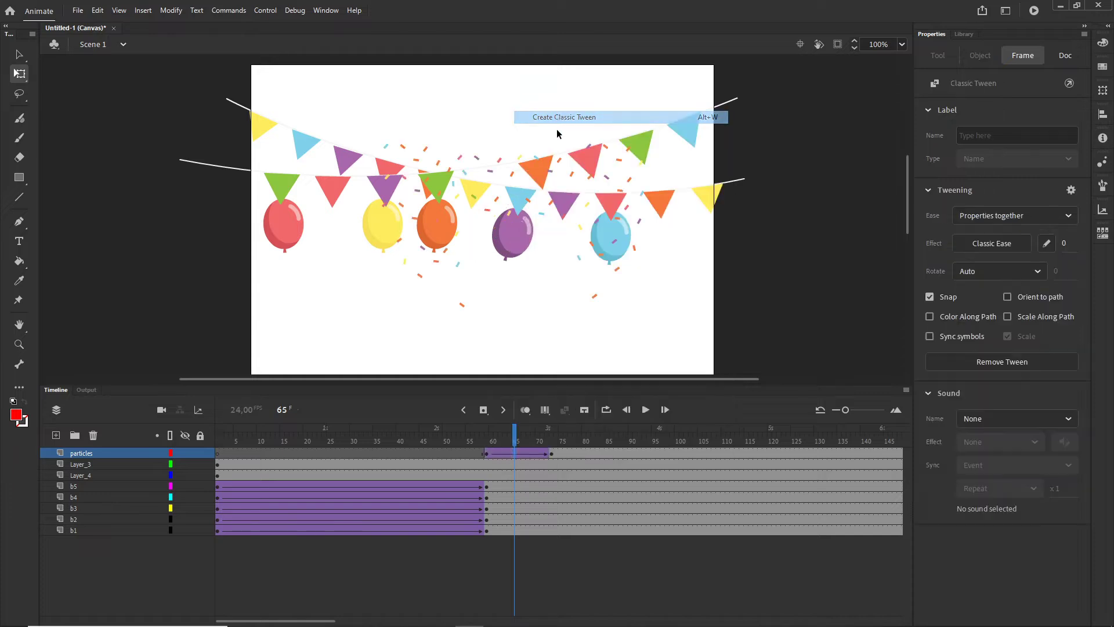
pyautogui.moveTo(514, 434); pyautogui.dragTo(539, 432)
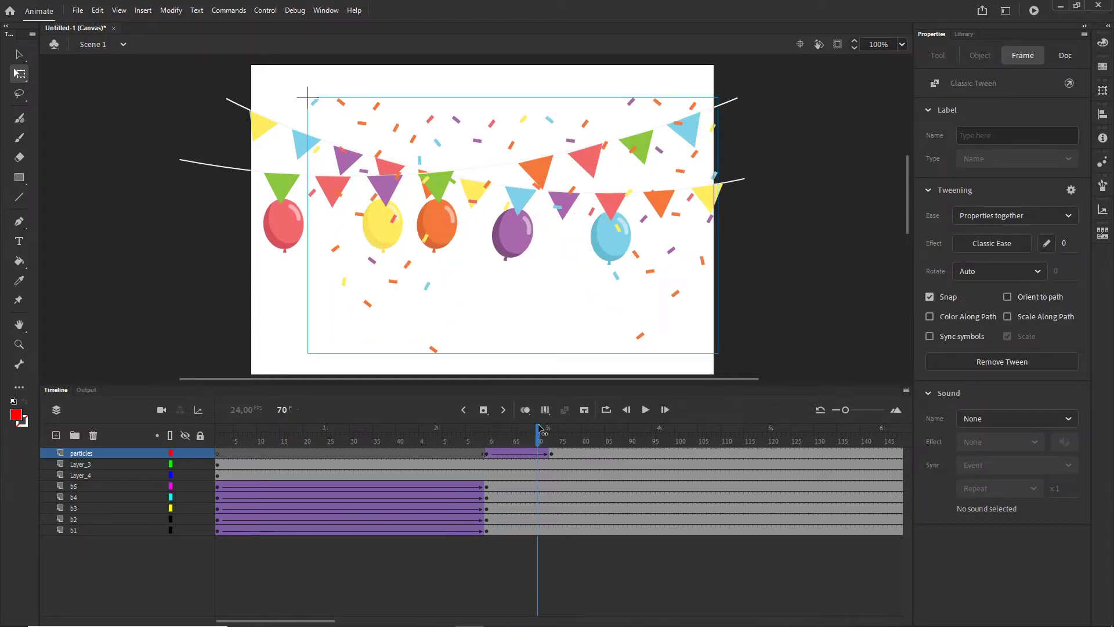
pyautogui.click(544, 431)
# Insert a particles keyframe at frame 70, make the confetti fully transparent at frame 73 with the Alpha color effect, and scrub through the fade.
pyautogui.click(540, 455)
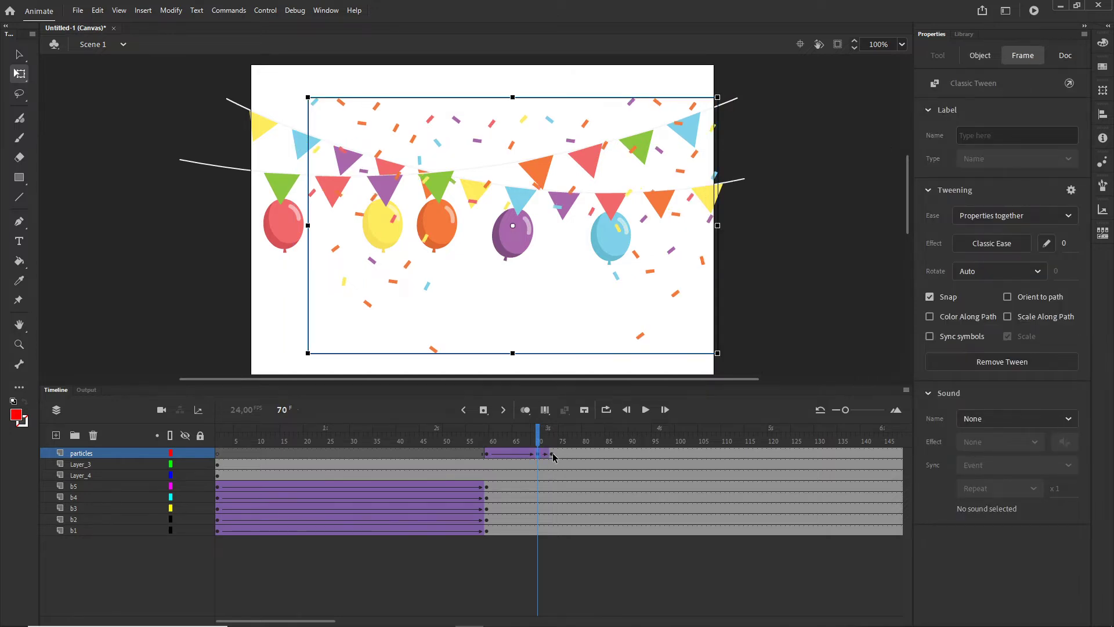
pyautogui.click(552, 454)
pyautogui.click(710, 314)
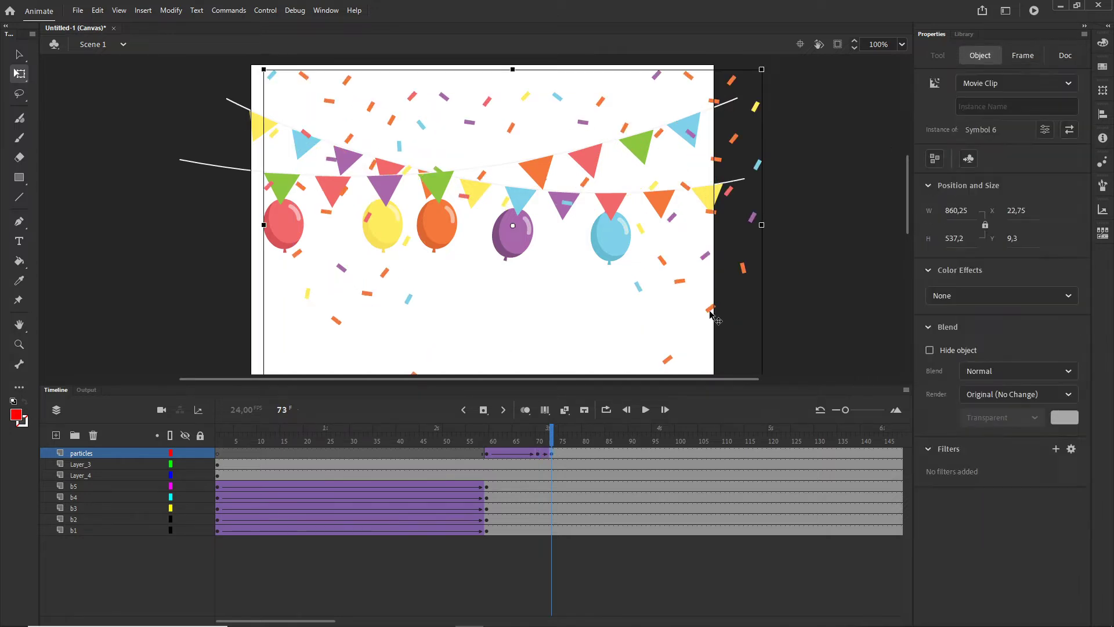
pyautogui.click(1018, 297)
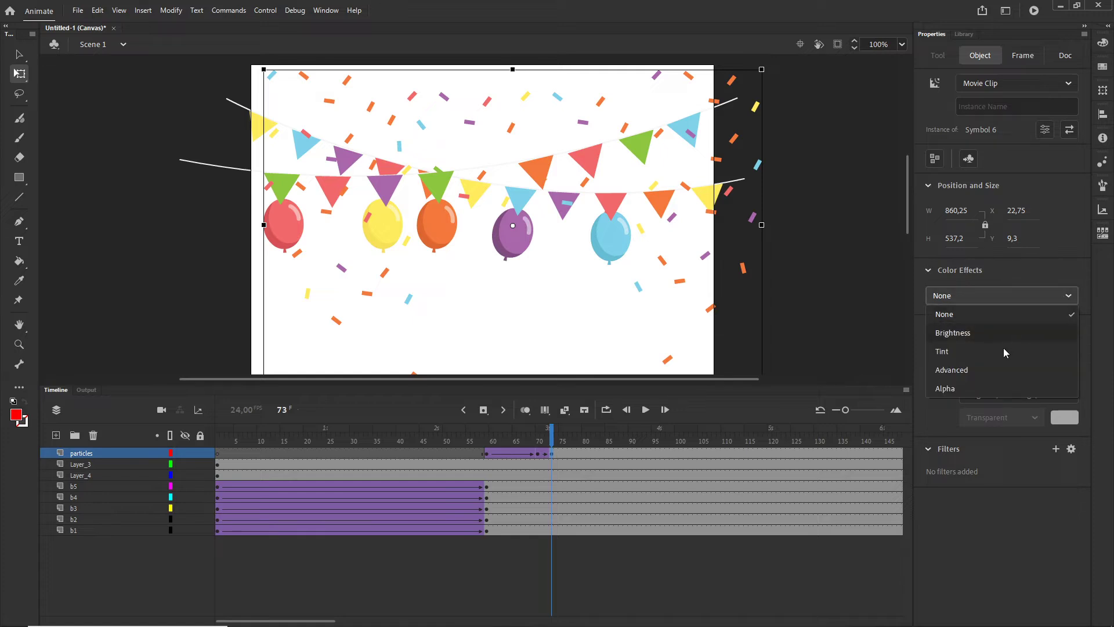
pyautogui.click(966, 393)
pyautogui.click(537, 439)
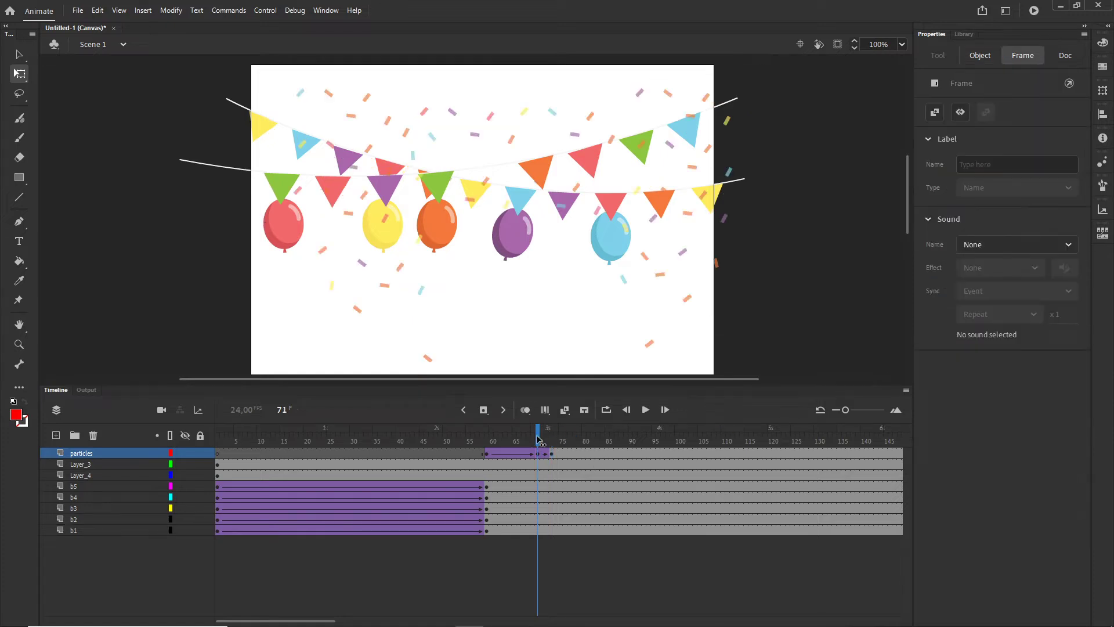
pyautogui.moveTo(538, 440); pyautogui.dragTo(558, 431)
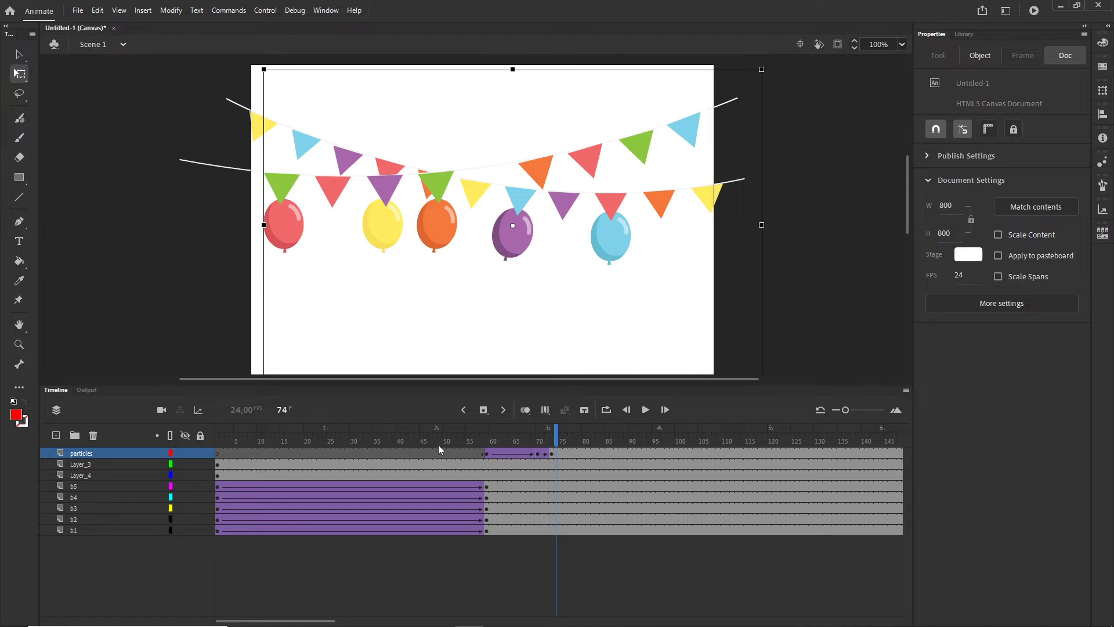
# Shift the tweens on layers b2 through b5 later so they start at frame 15, leaving b1 in place.
pyautogui.click(486, 520)
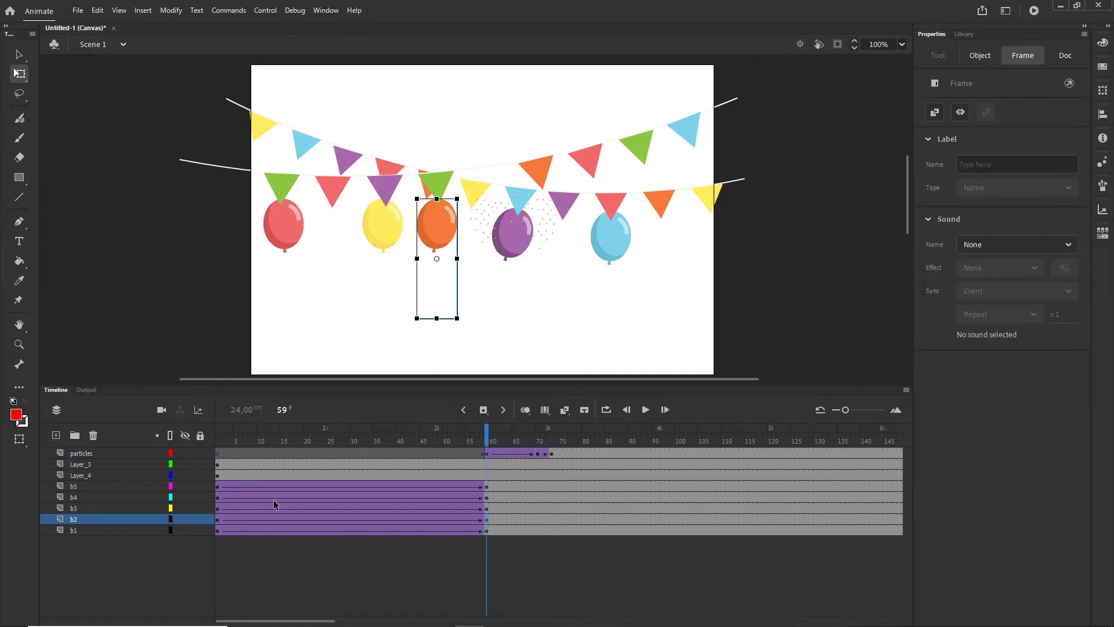
pyautogui.keyDown('shift'); pyautogui.click(218, 490); pyautogui.keyUp('shift')
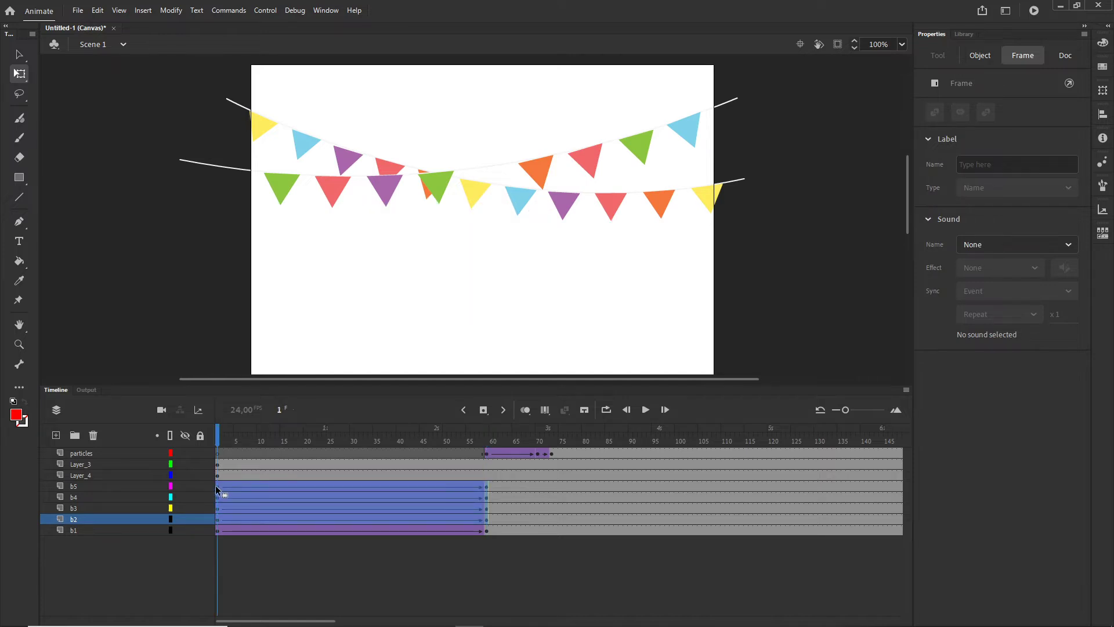
pyautogui.moveTo(216, 489); pyautogui.dragTo(288, 495)
pyautogui.click(483, 565)
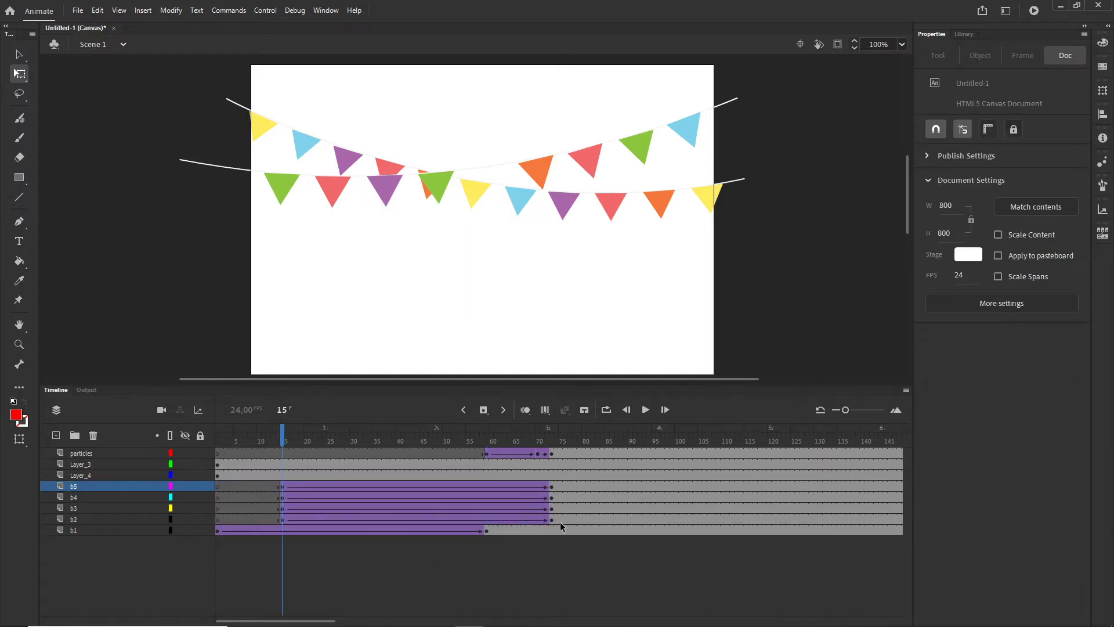
# Shift the tweens on layers b3, b4 and b5 later so they start at frame 32, leaving b2 in place.
pyautogui.click(551, 509)
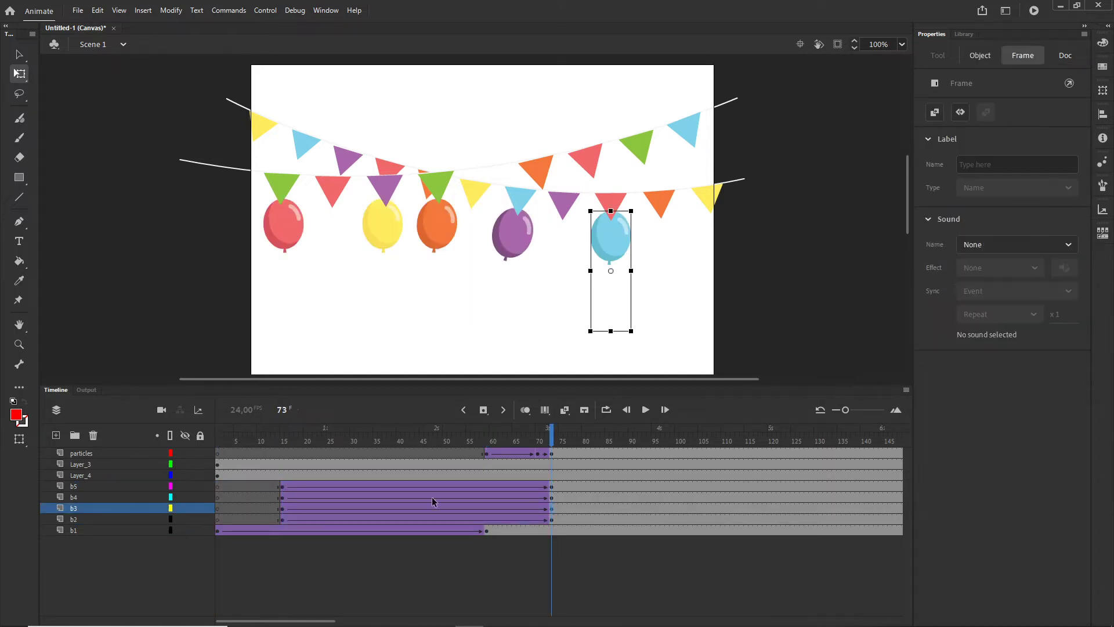
pyautogui.keyDown('shift'); pyautogui.click(282, 490); pyautogui.keyUp('shift')
pyautogui.moveTo(289, 492); pyautogui.dragTo(361, 490)
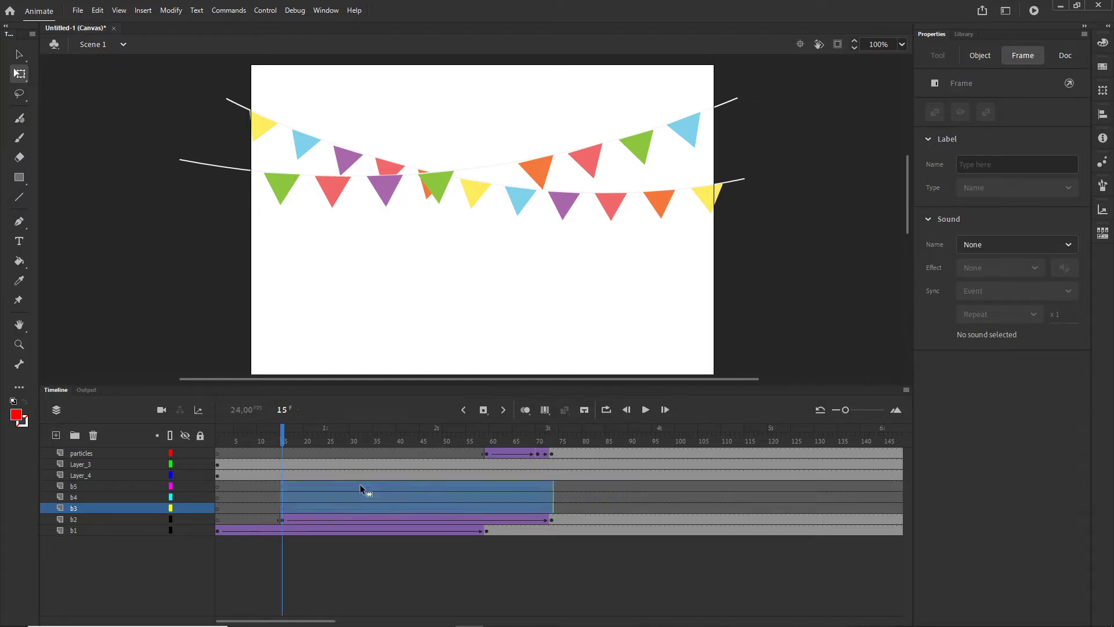
pyautogui.click(592, 574)
# Shift the tweens on layers b4 and b5 later so they start at frame 42, leaving b3 in place.
pyautogui.click(630, 498)
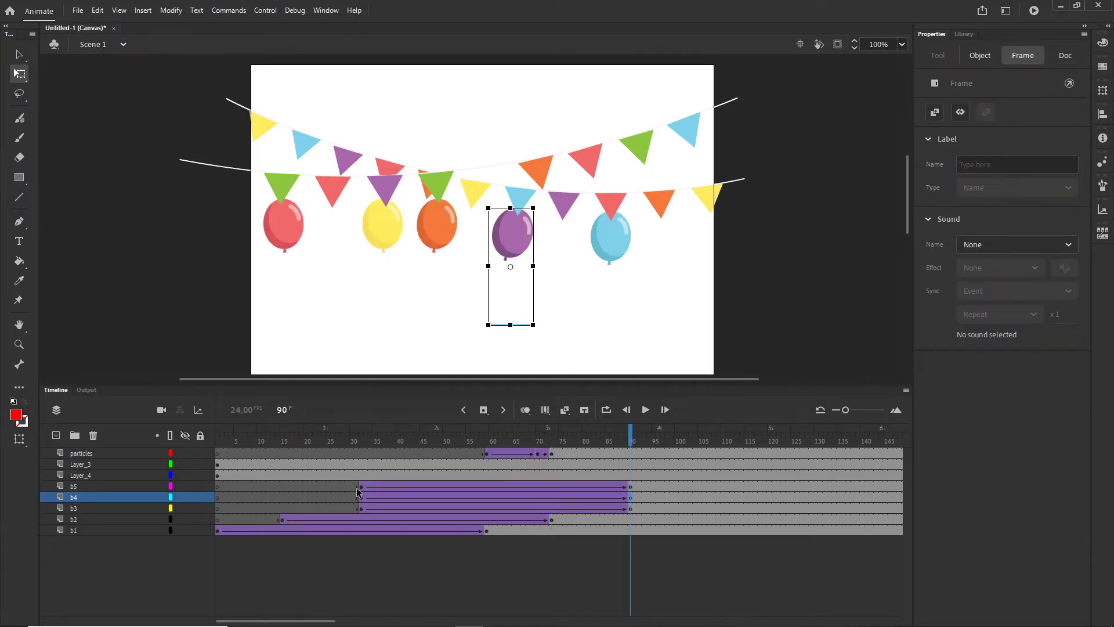
pyautogui.click(357, 492)
pyautogui.keyDown('shift'); pyautogui.click(362, 485); pyautogui.keyUp('shift')
pyautogui.moveTo(362, 485); pyautogui.dragTo(408, 485)
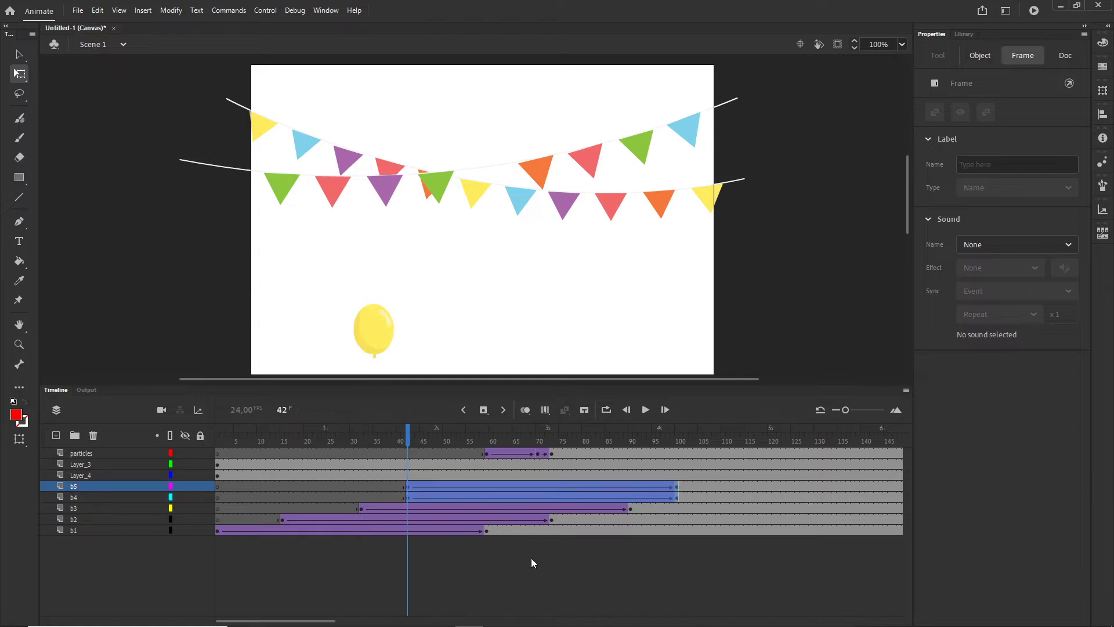
pyautogui.click(531, 559)
# Shift the tween on layer b5 later so it starts at frame 50, and scrub through the staggered balloons.
pyautogui.click(676, 489)
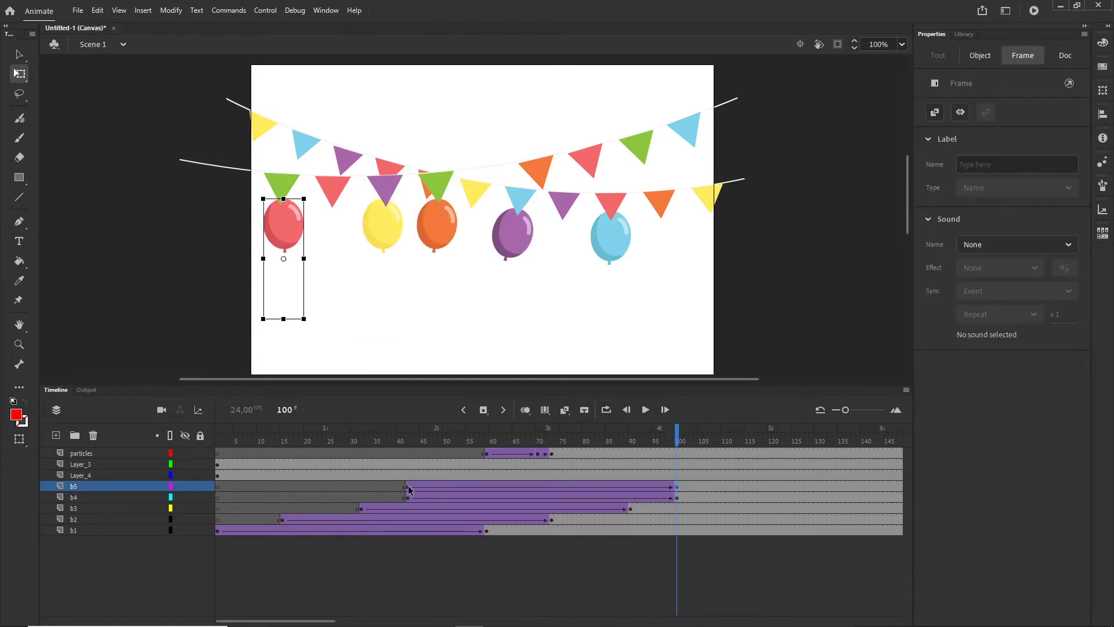
pyautogui.moveTo(409, 490); pyautogui.dragTo(448, 489)
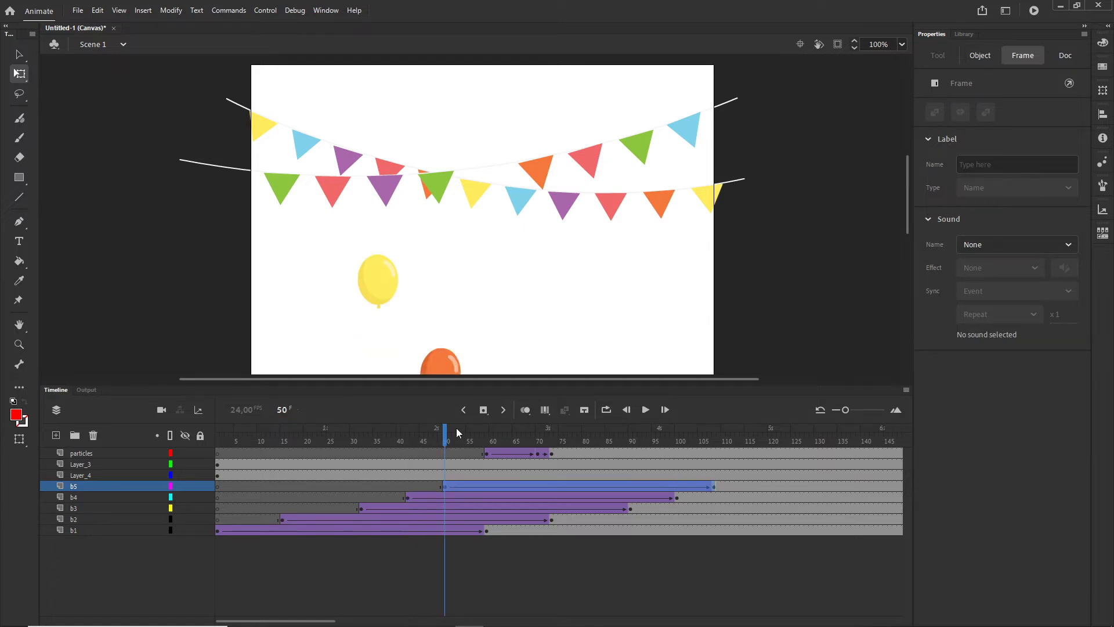
pyautogui.moveTo(458, 432); pyautogui.dragTo(673, 456)
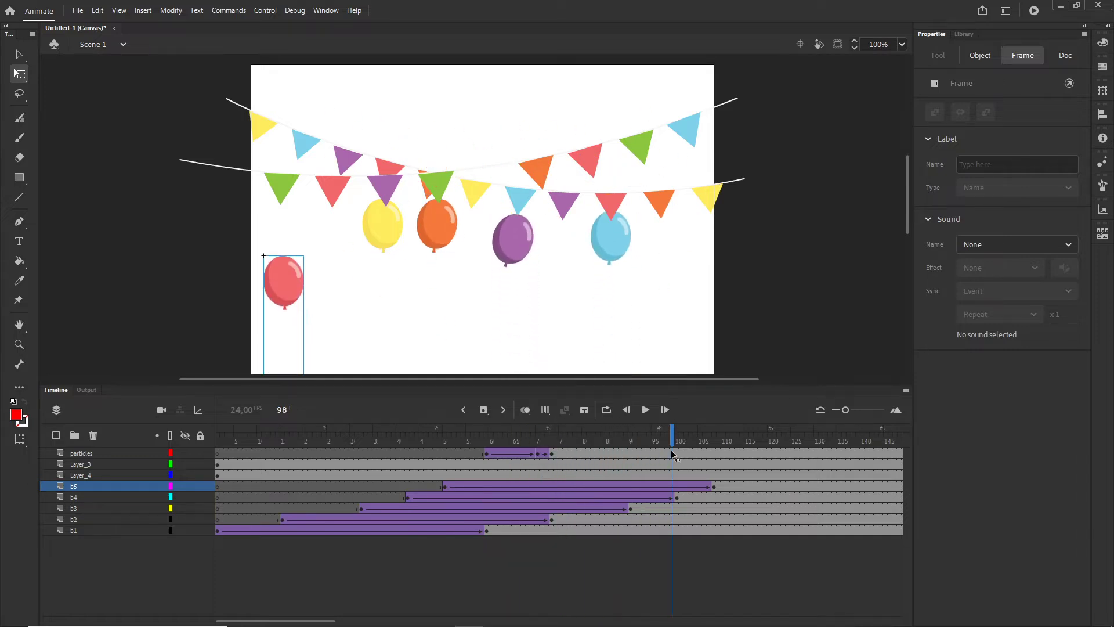
# Shift the confetti tweens on the particles layer so they start at frame 100, where b4's balloon stops, and scrub through the burst.
pyautogui.click(552, 453)
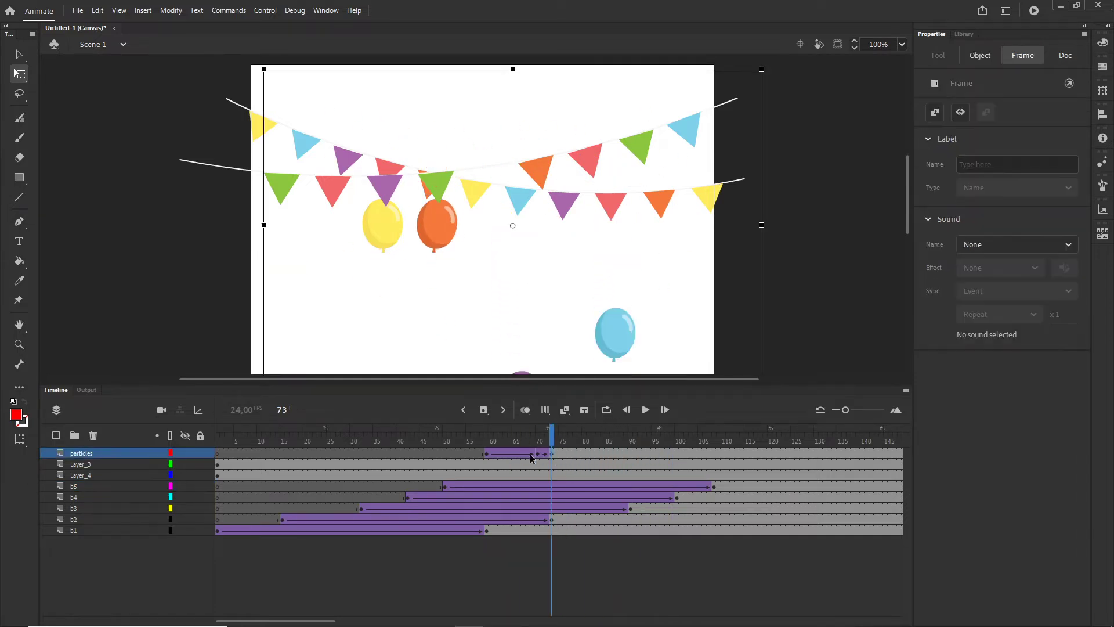
pyautogui.moveTo(487, 457); pyautogui.dragTo(676, 444)
pyautogui.click(677, 496)
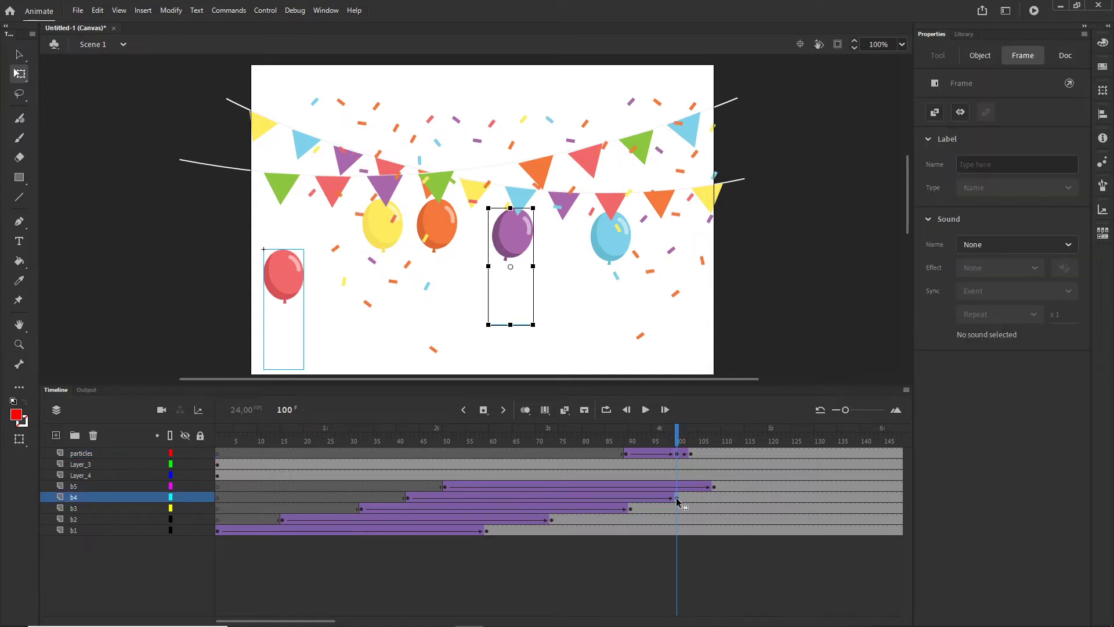
pyautogui.click(687, 456)
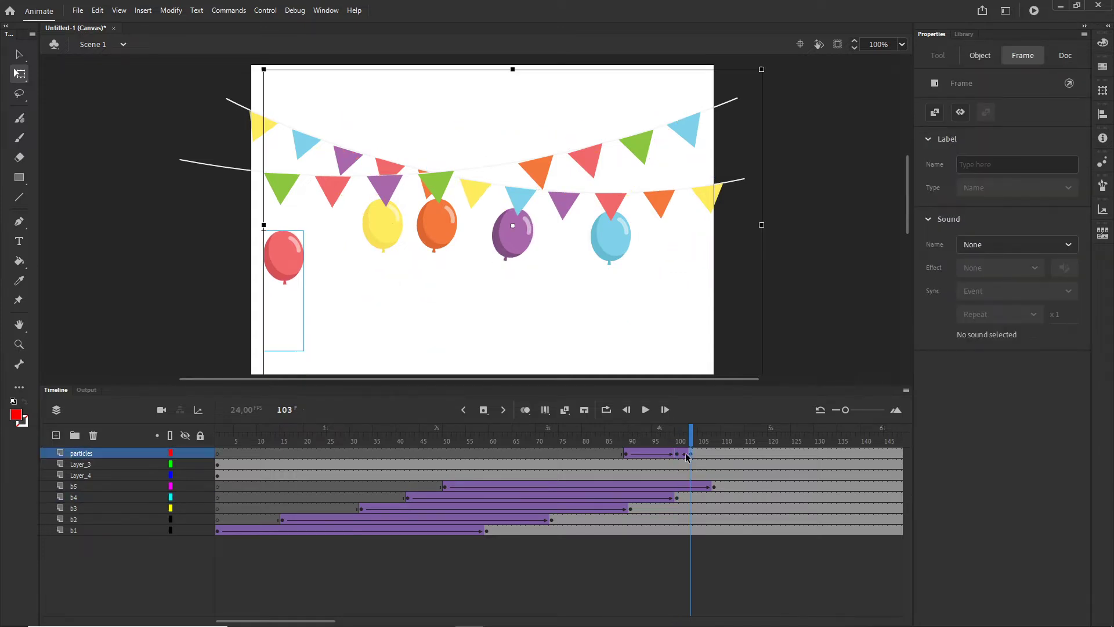
pyautogui.click(625, 454)
pyautogui.moveTo(625, 455); pyautogui.dragTo(677, 436)
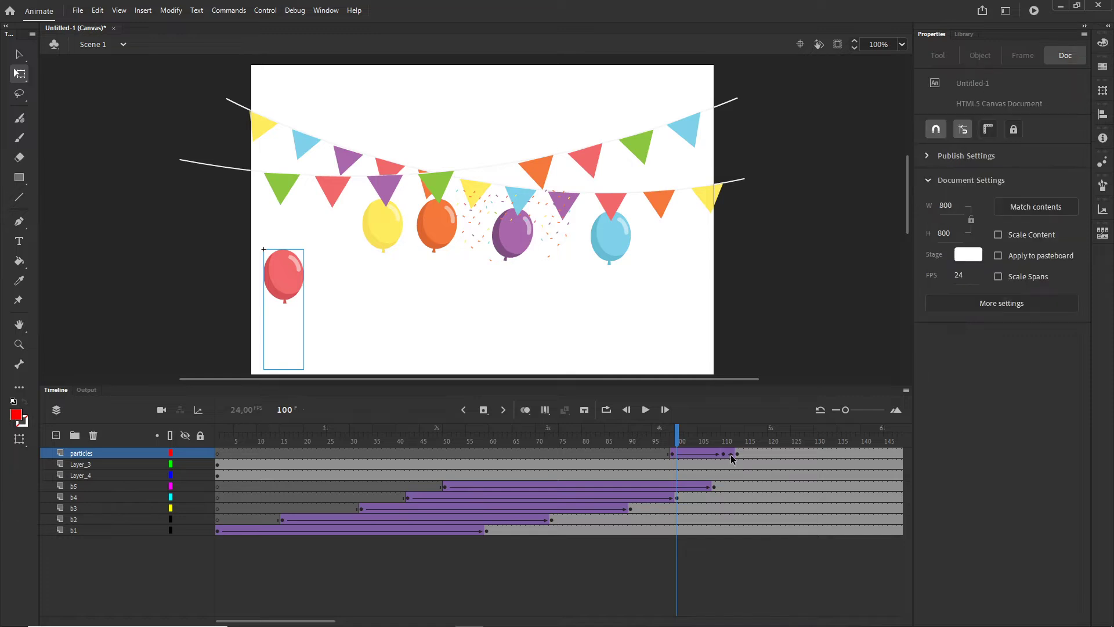
pyautogui.click(737, 454)
pyautogui.click(672, 453)
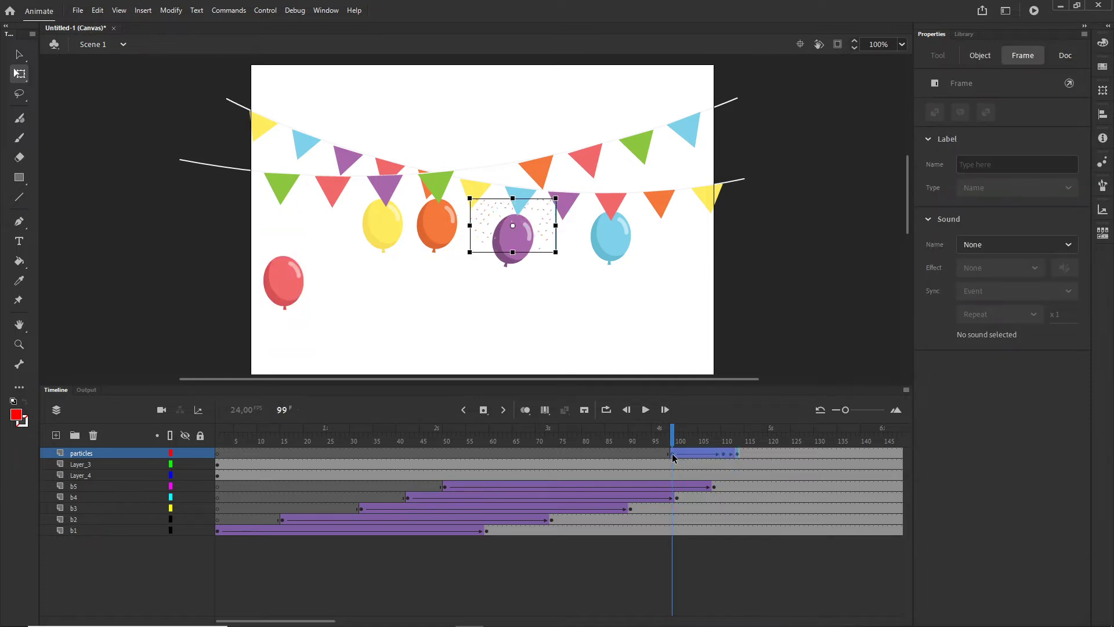
pyautogui.moveTo(676, 436); pyautogui.dragTo(721, 434)
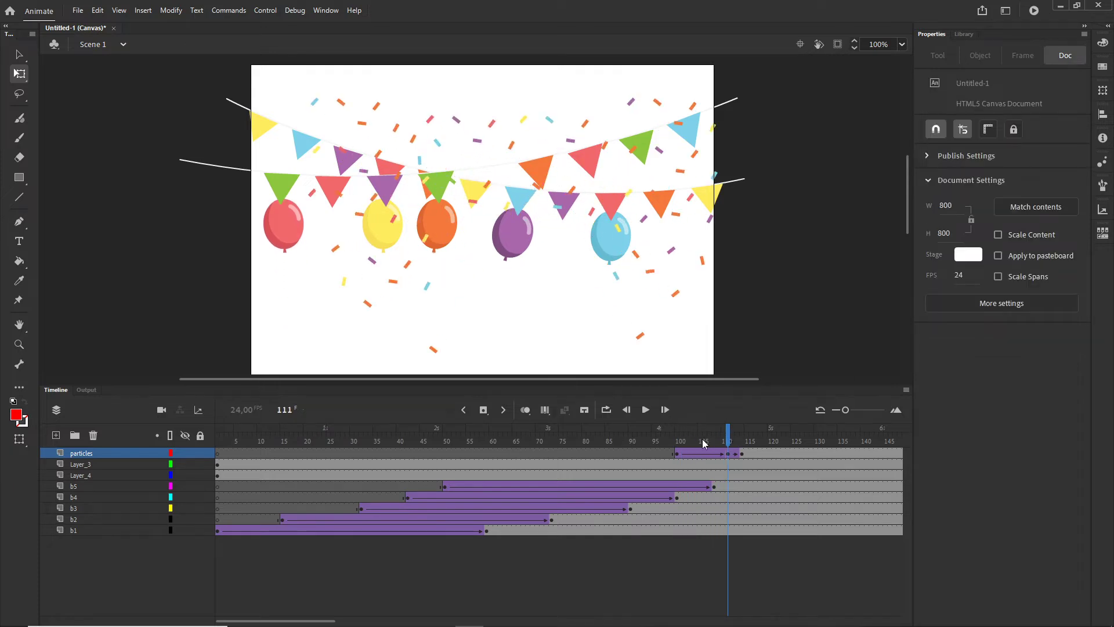
# Test the animation in the browser, and return to the timeline in Animate.
pyautogui.hotkey('ctrl', 'Return')
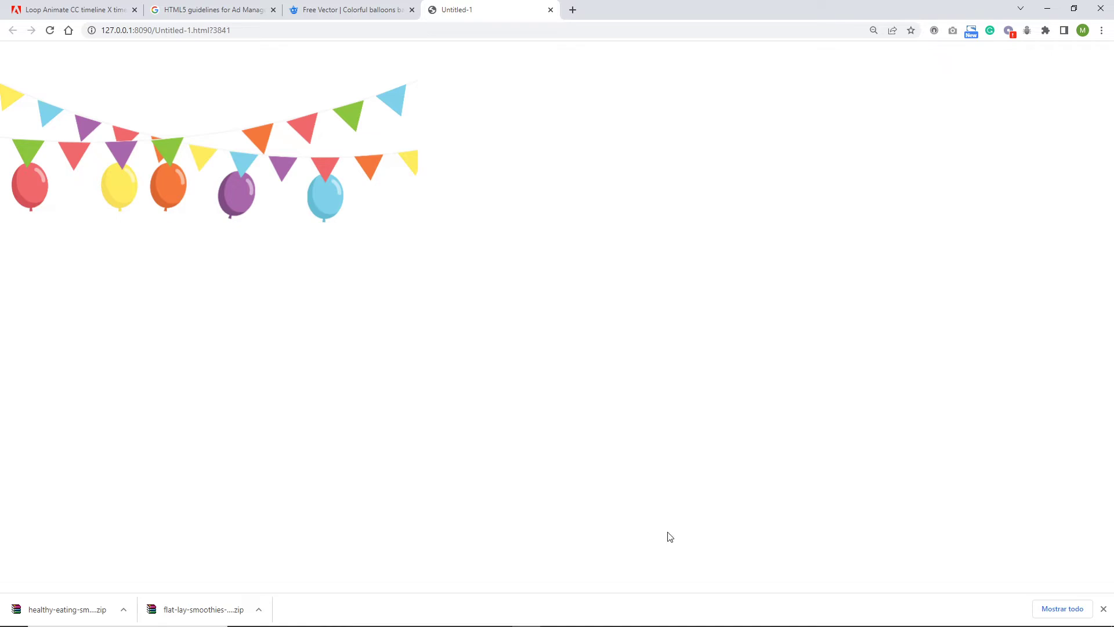
pyautogui.moveTo(625, 620)
pyautogui.click(528, 621)
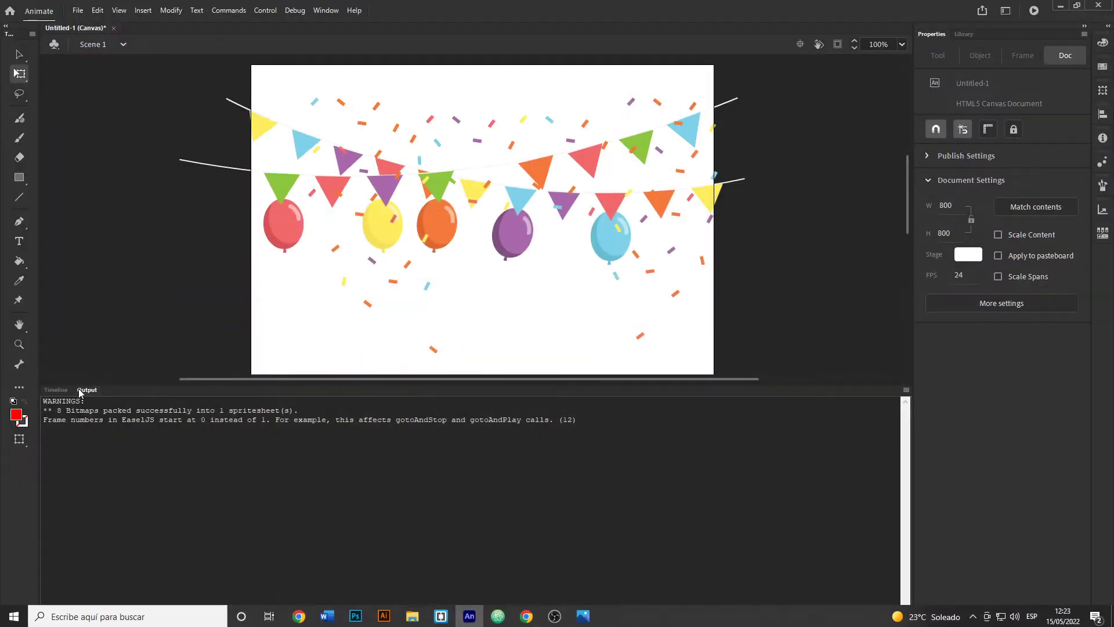
pyautogui.click(58, 390)
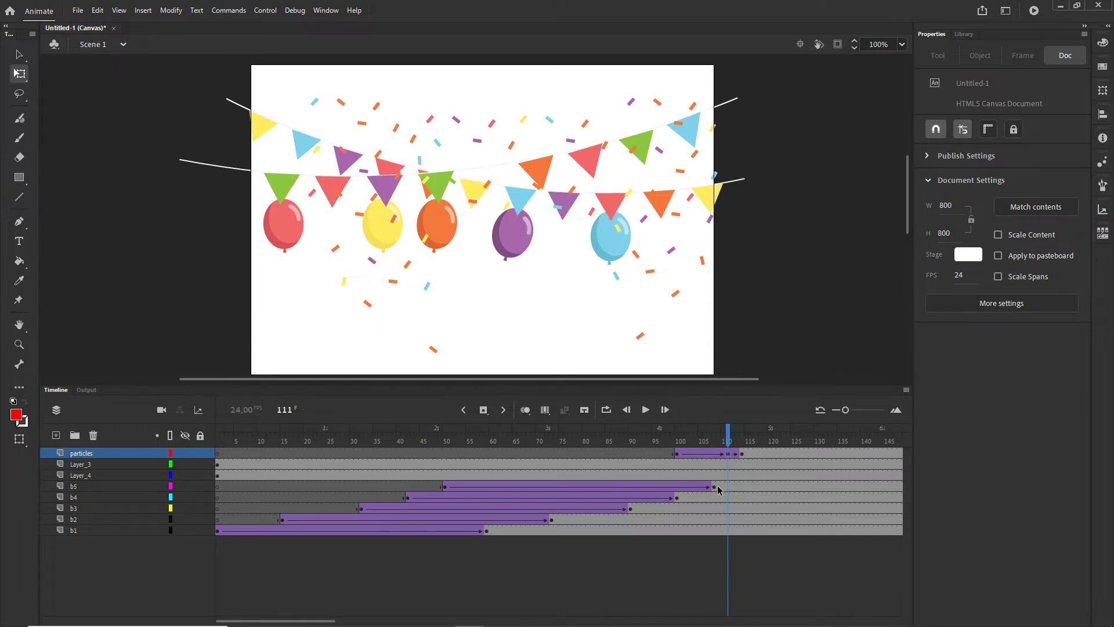
# Remove frames 101 to 200 from layer b4 so the purple balloon disappears as the confetti bursts, and scrub through the change.
pyautogui.moveTo(725, 452); pyautogui.dragTo(697, 452)
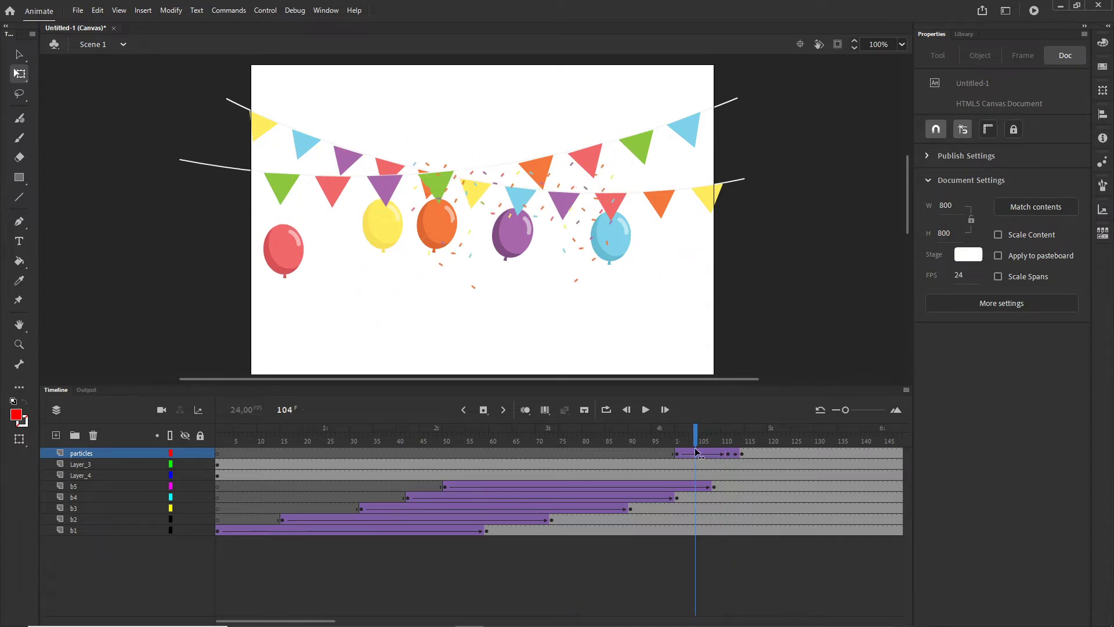
pyautogui.click(679, 498)
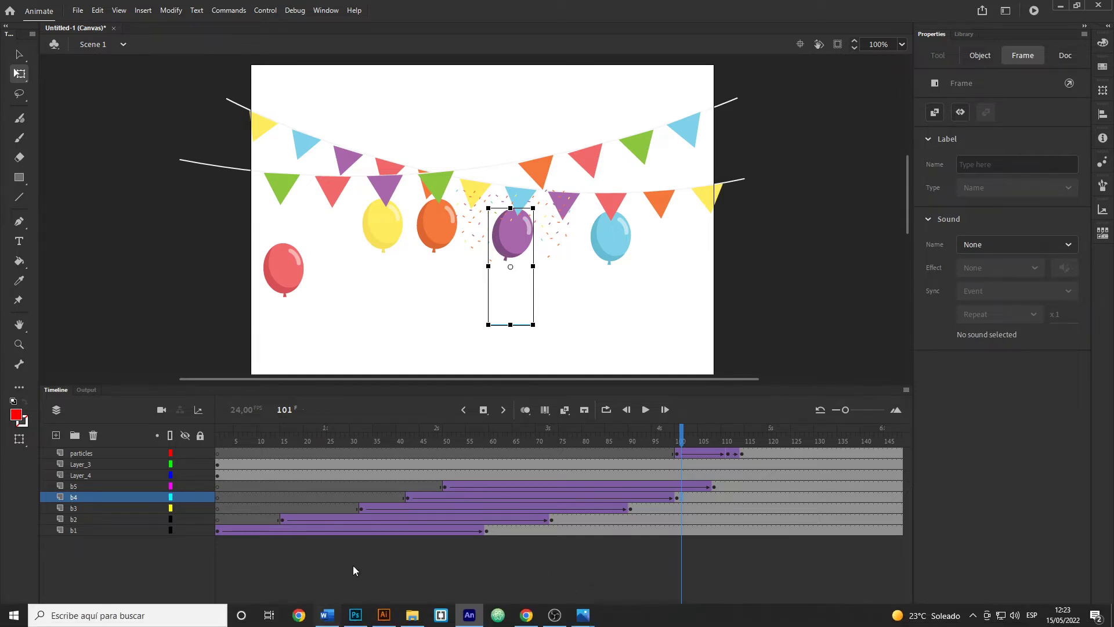
pyautogui.moveTo(327, 621); pyautogui.dragTo(392, 622)
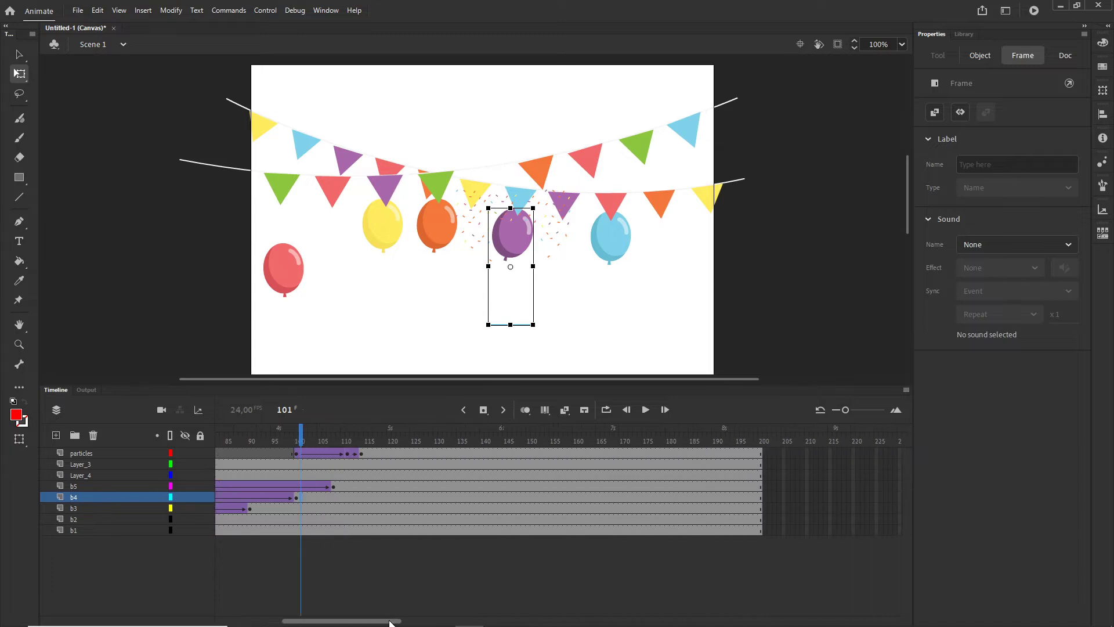
pyautogui.keyDown('shift'); pyautogui.click(767, 497); pyautogui.keyUp('shift')
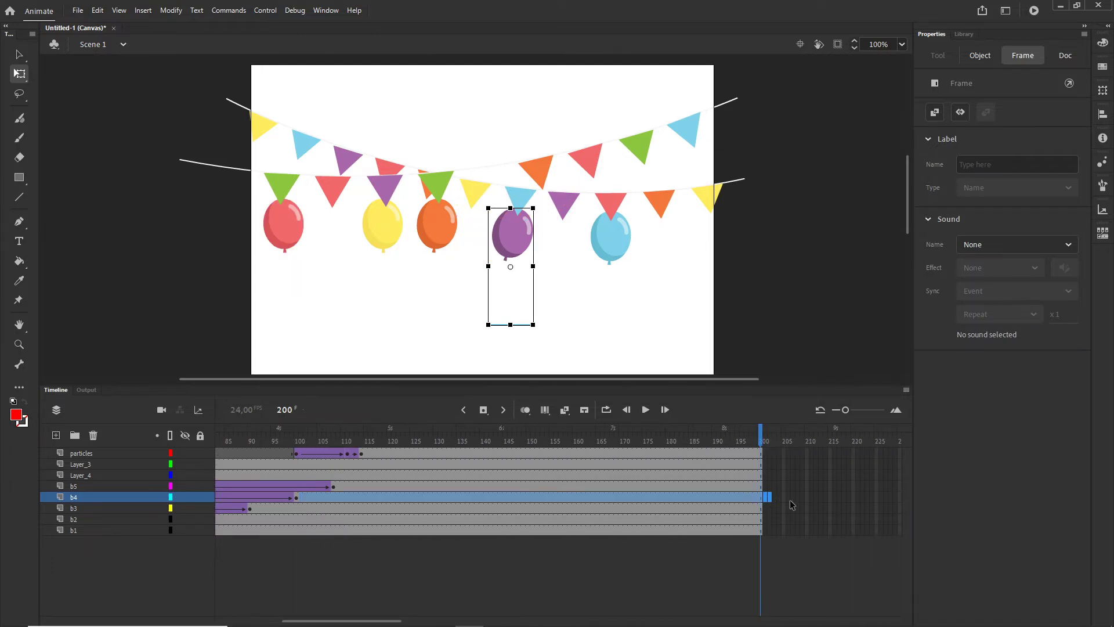
pyautogui.rightClick(701, 498)
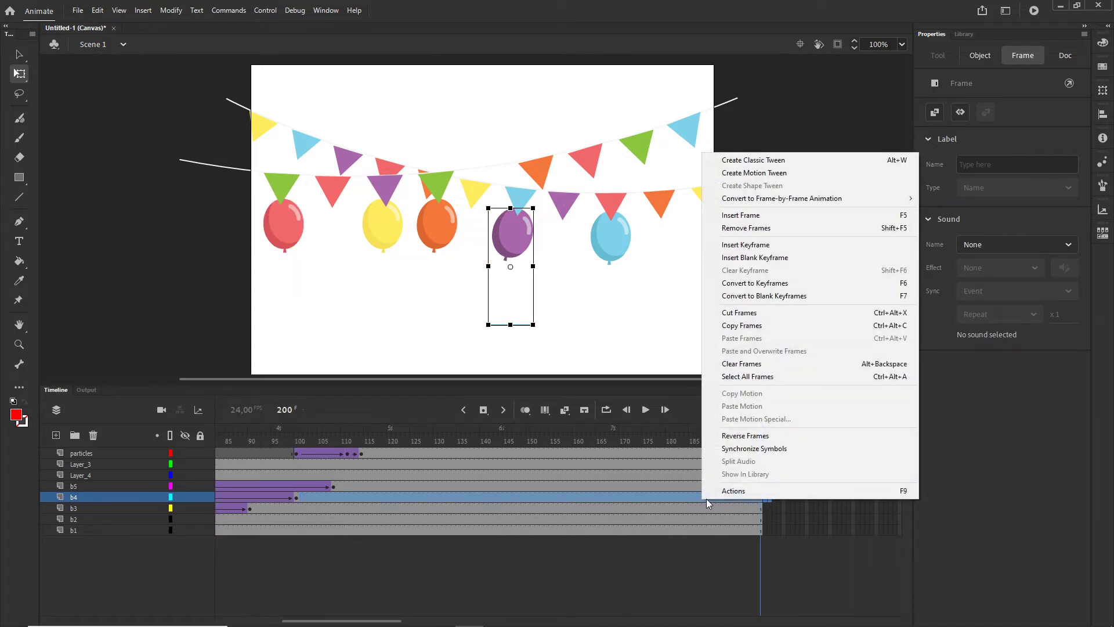
pyautogui.click(852, 228)
pyautogui.moveTo(758, 438); pyautogui.dragTo(304, 466)
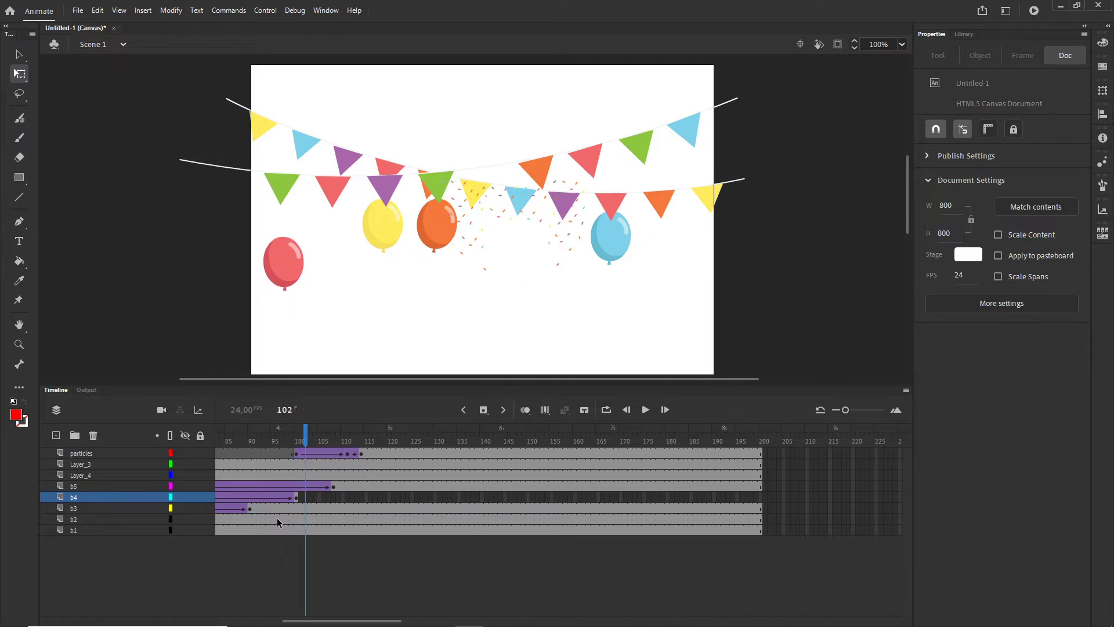
# Test the animation in the browser with the purple balloon's ending cut, and return to Animate's timeline.
pyautogui.hotkey('ctrl', 'Return')
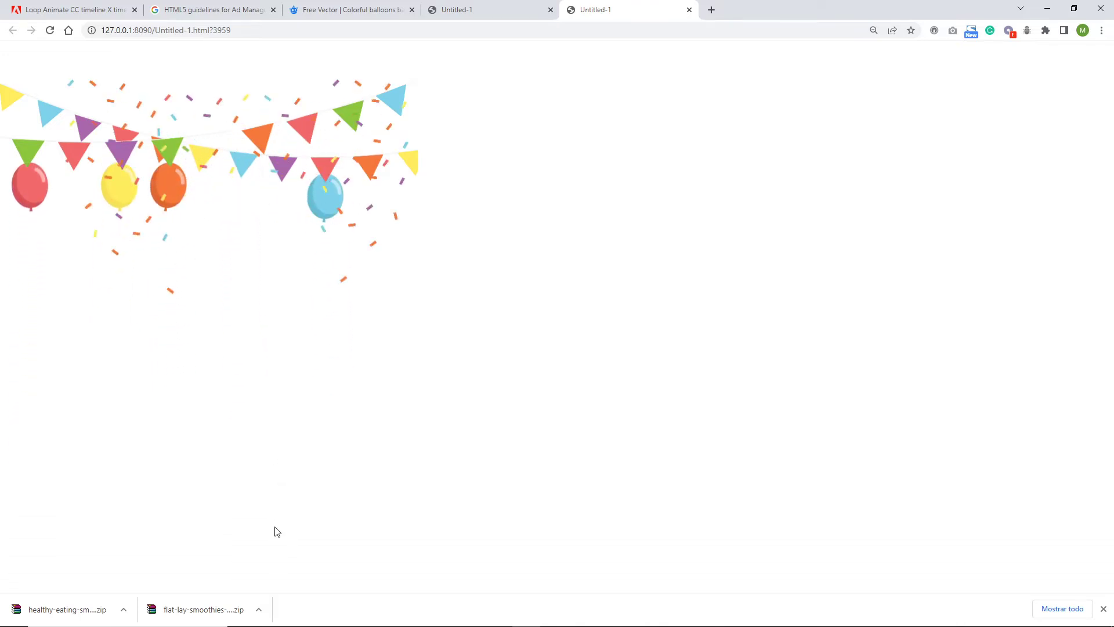
pyautogui.click(532, 622)
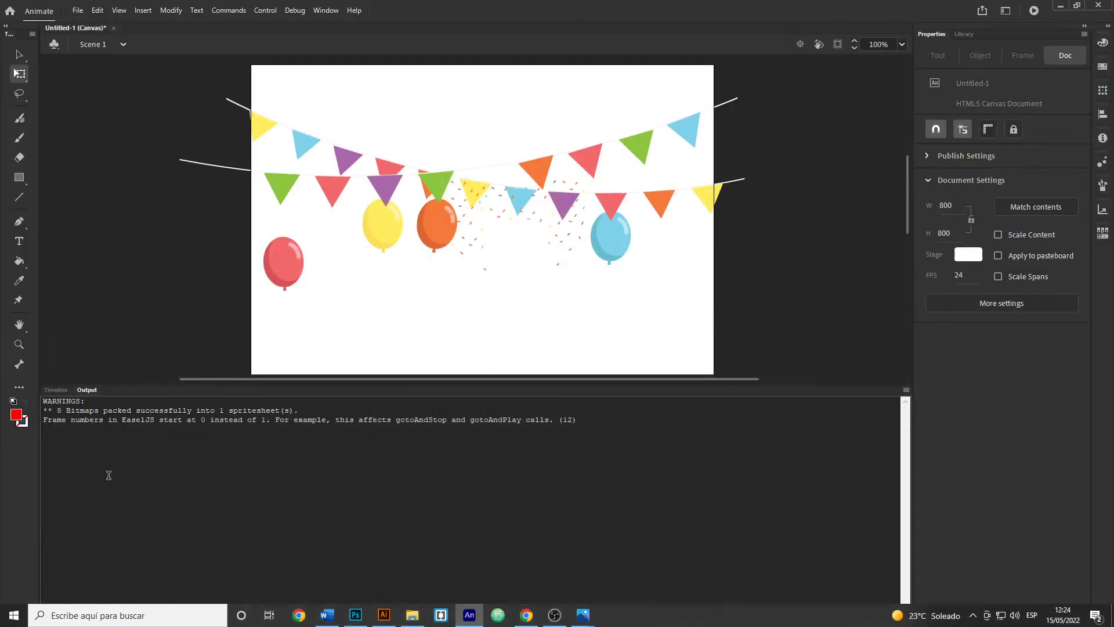
pyautogui.click(61, 389)
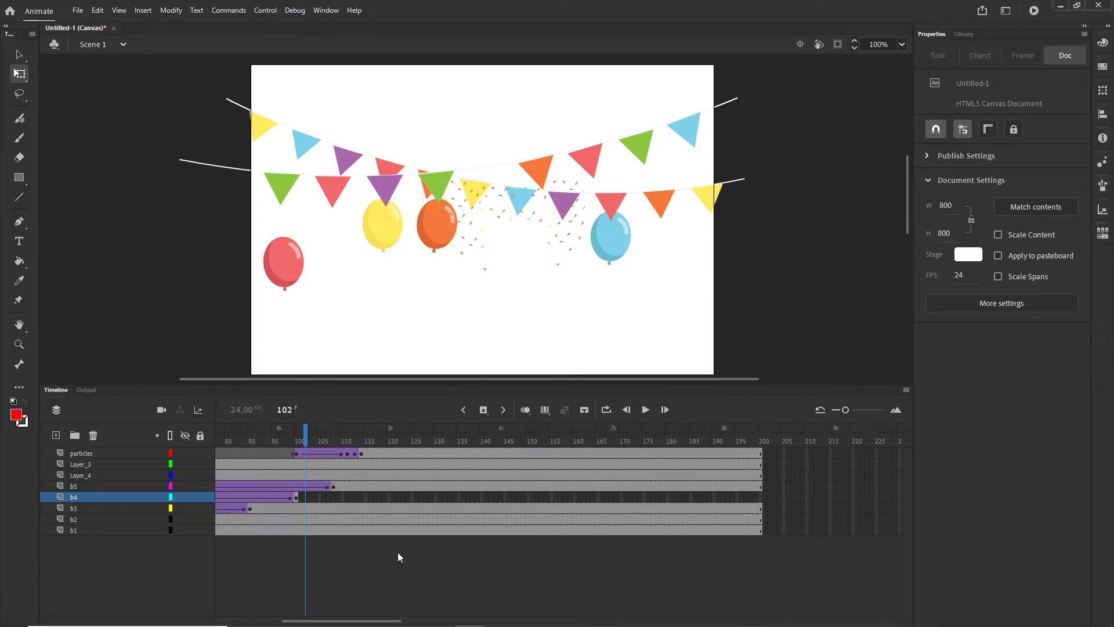
# Remove the frames from 60 to 200 on layer b1 so the yellow balloon disappears after reaching the bunting.
pyautogui.moveTo(388, 622); pyautogui.dragTo(326, 621)
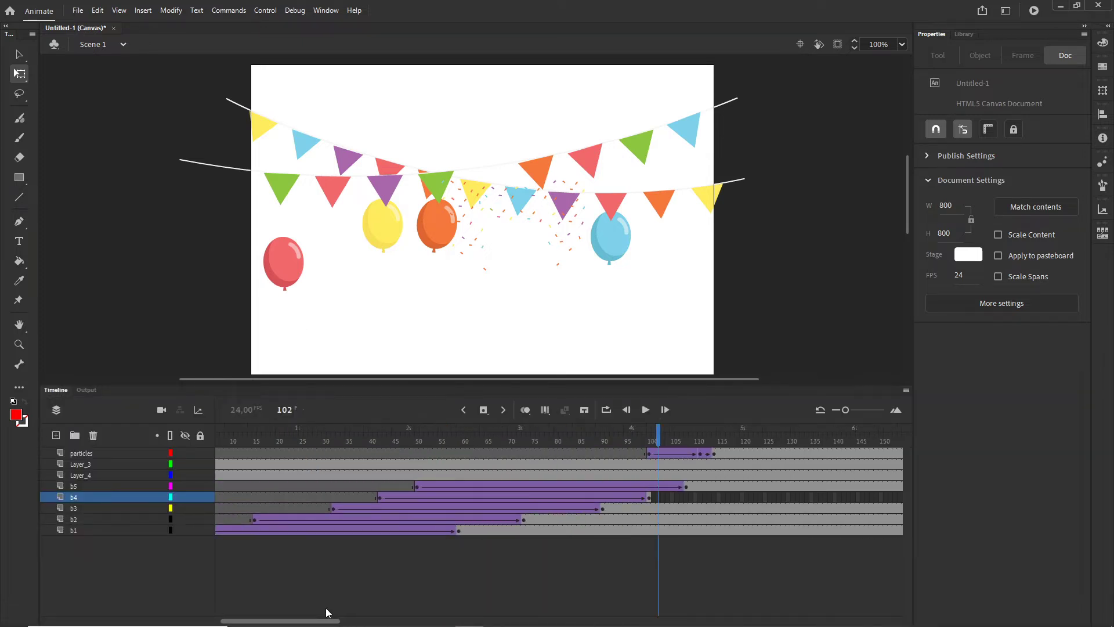
pyautogui.click(462, 530)
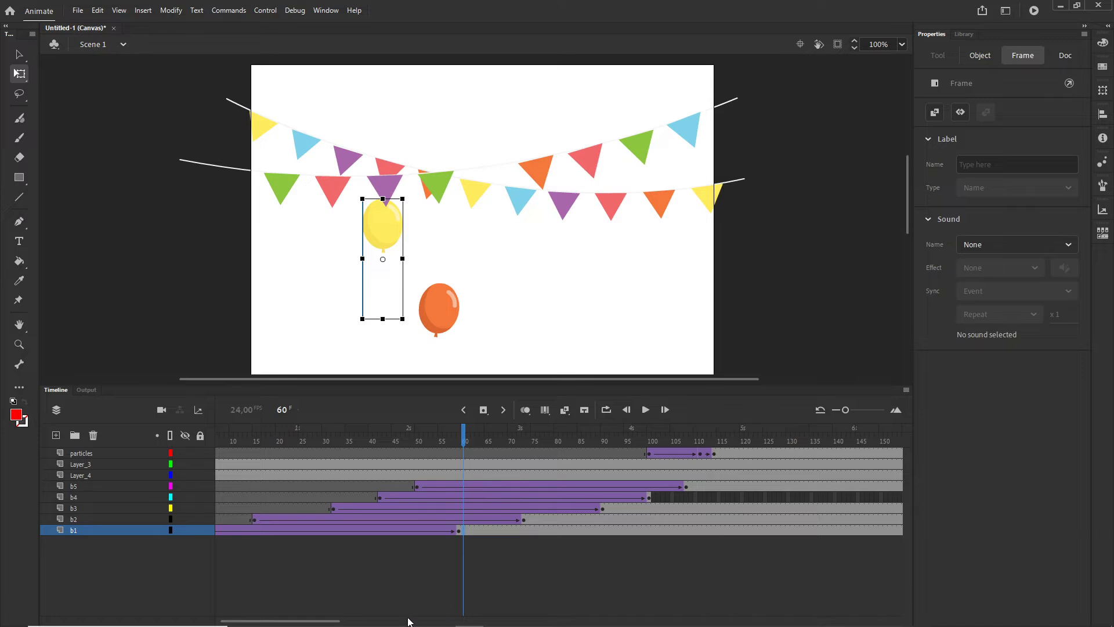
pyautogui.moveTo(278, 622); pyautogui.dragTo(352, 621)
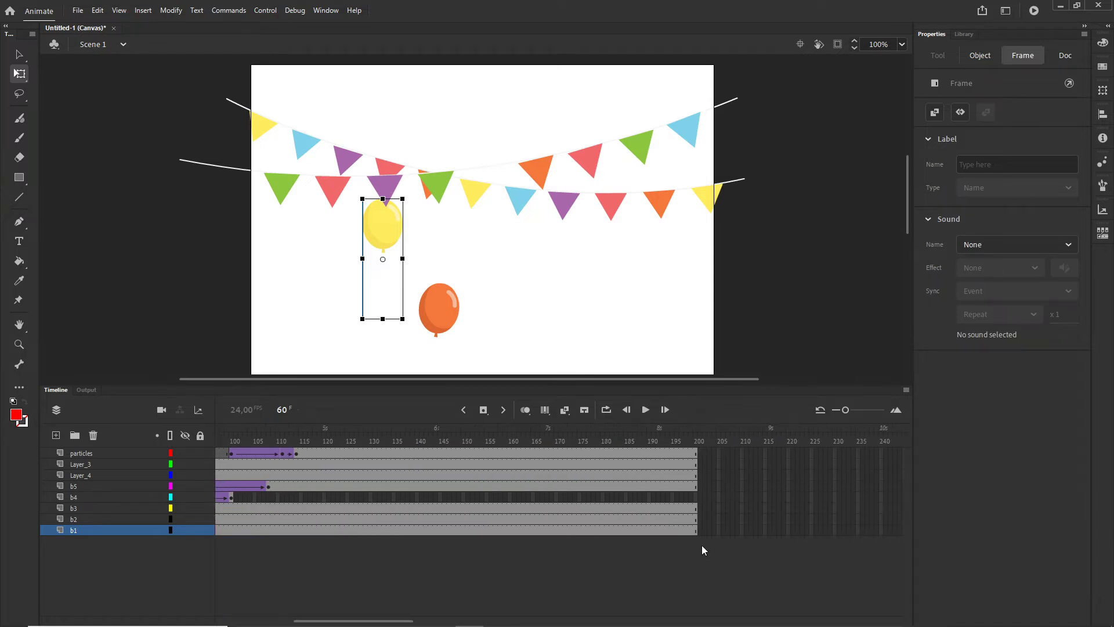
pyautogui.click(708, 531)
pyautogui.keyDown('shift'); pyautogui.click(709, 531); pyautogui.keyUp('shift')
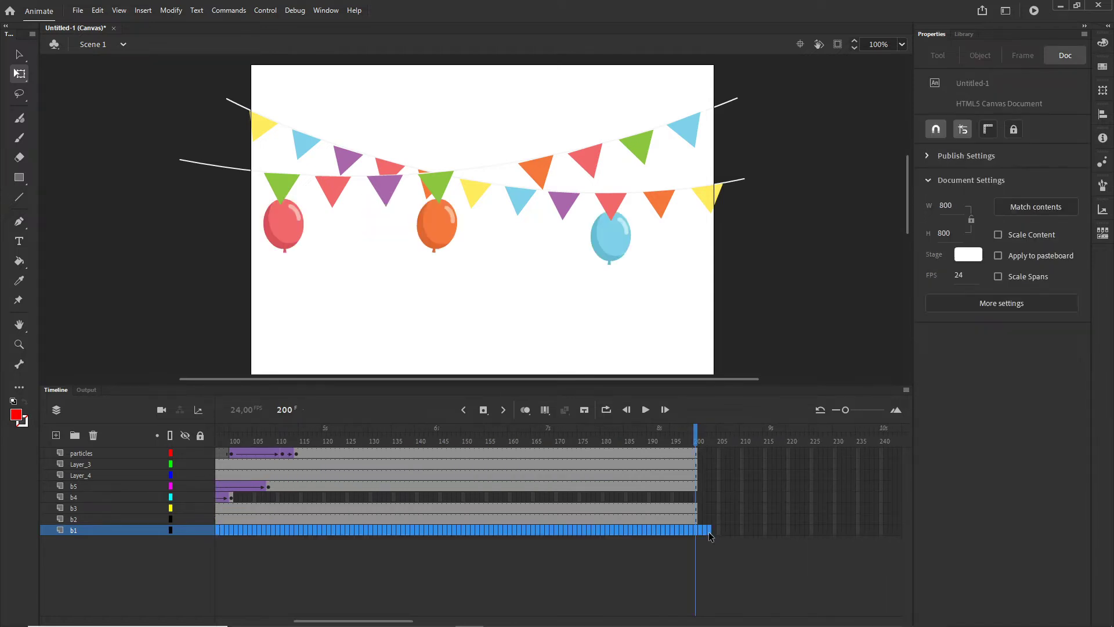
pyautogui.click(542, 564)
# Remove the frames from 74 to 200 on layer b2 so the orange balloon disappears after its rise.
pyautogui.moveTo(406, 621)
pyautogui.mouseDown()
pyautogui.moveTo(370, 622)
pyautogui.moveTo(393, 622)
pyautogui.mouseUp()
pyautogui.click(305, 519)
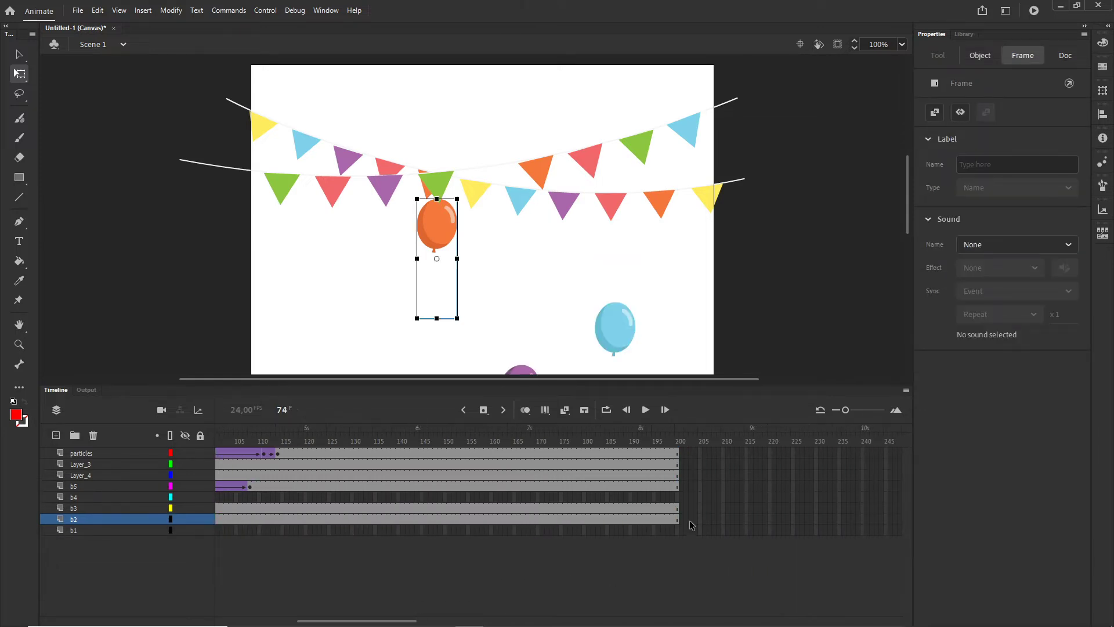
pyautogui.click(686, 520)
pyautogui.moveTo(687, 526); pyautogui.dragTo(677, 529)
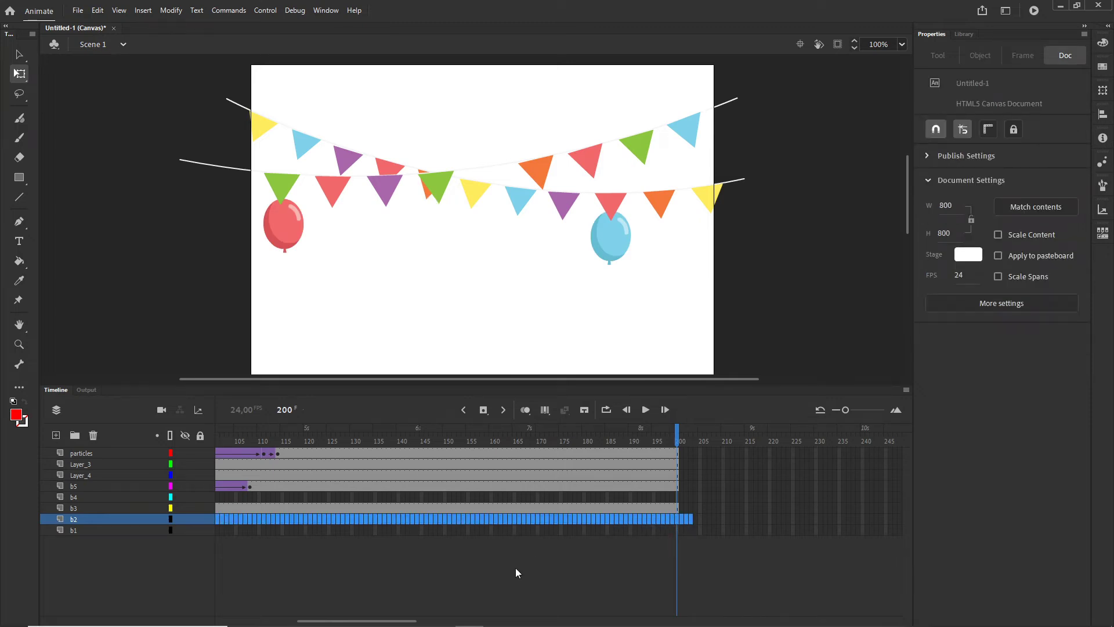
# Remove the frames from 91 to 200 on layer b3 so the blue balloon disappears after its rise.
pyautogui.moveTo(407, 623); pyautogui.dragTo(372, 623)
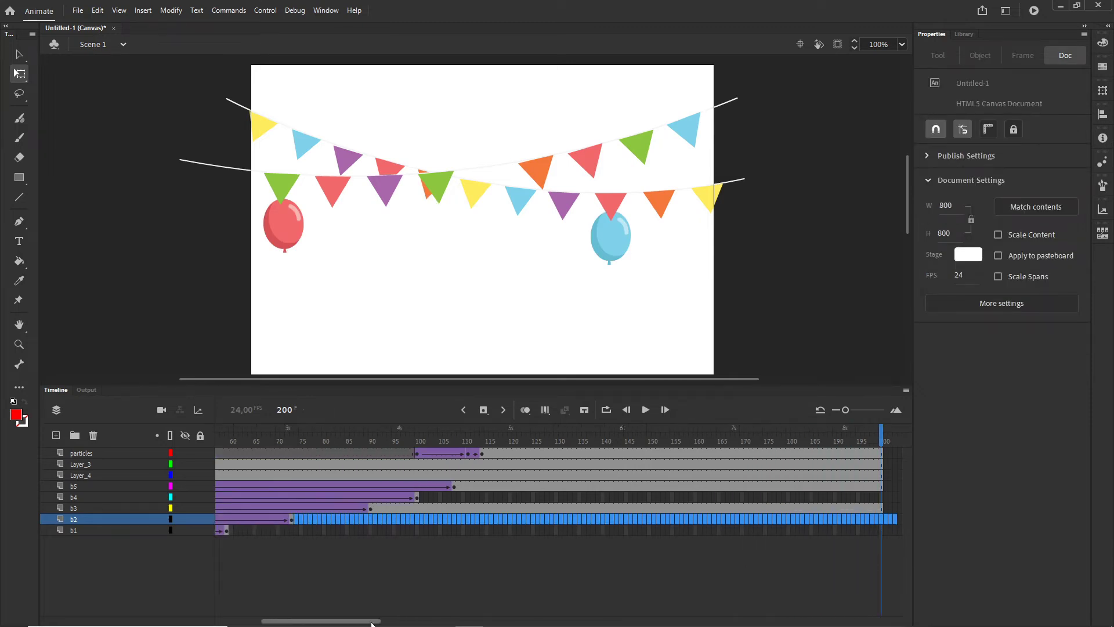
pyautogui.click(375, 510)
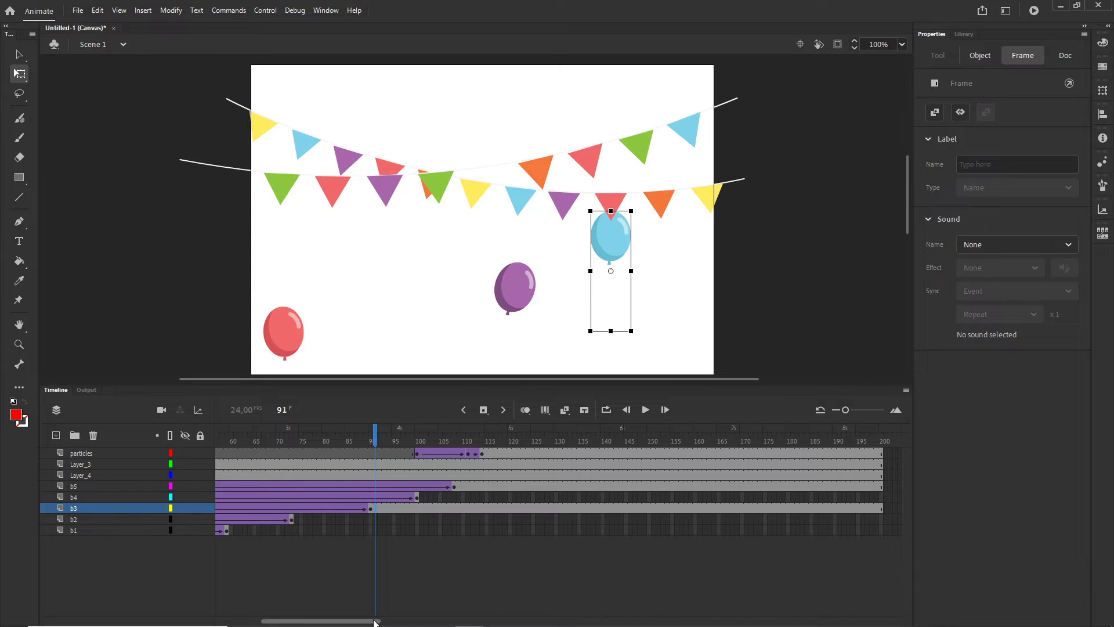
pyautogui.moveTo(375, 622); pyautogui.dragTo(403, 621)
pyautogui.keyDown('shift'); pyautogui.click(743, 509); pyautogui.keyUp('shift')
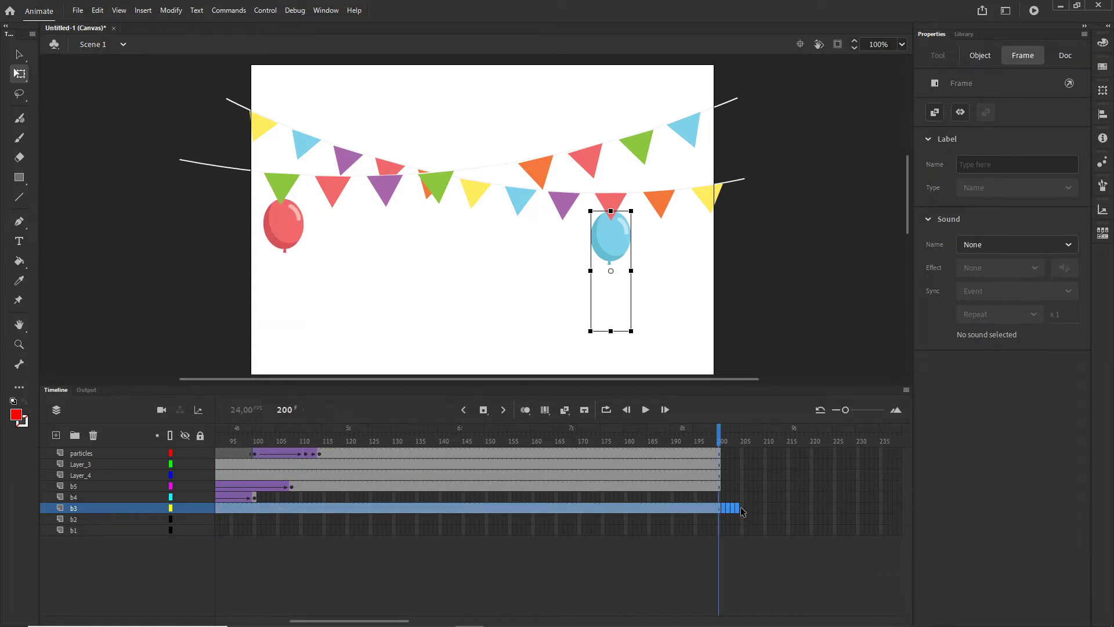
pyautogui.press('Delete')
pyautogui.hotkey('shift', 'F5')
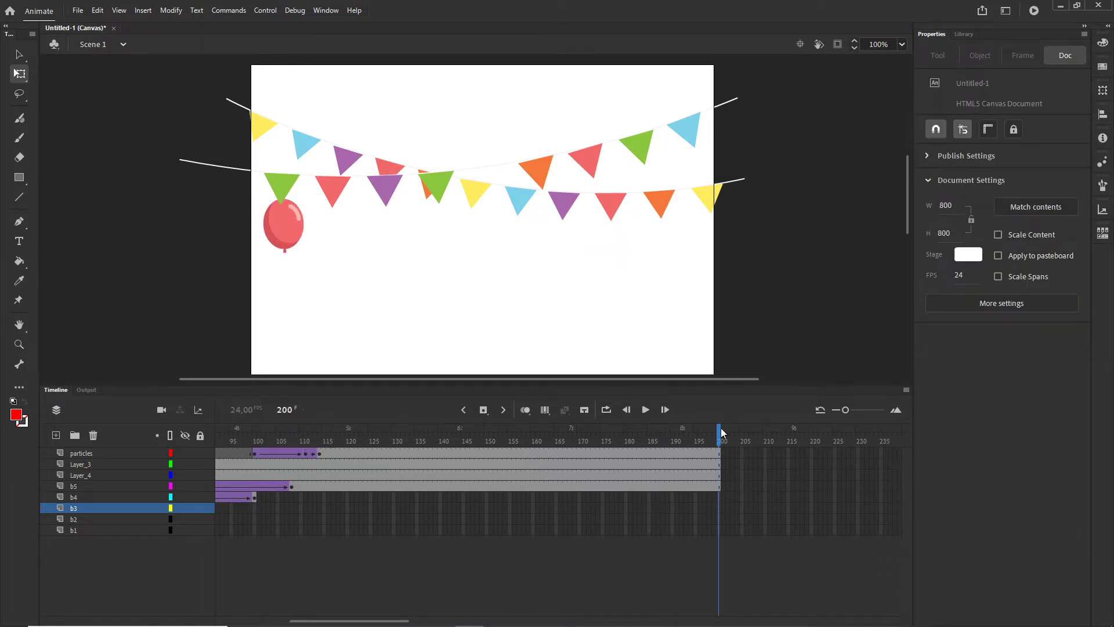
# Remove the frames from 109 to 200 on layer b5 so the red balloon disappears after its rise.
pyautogui.moveTo(723, 432); pyautogui.dragTo(696, 518)
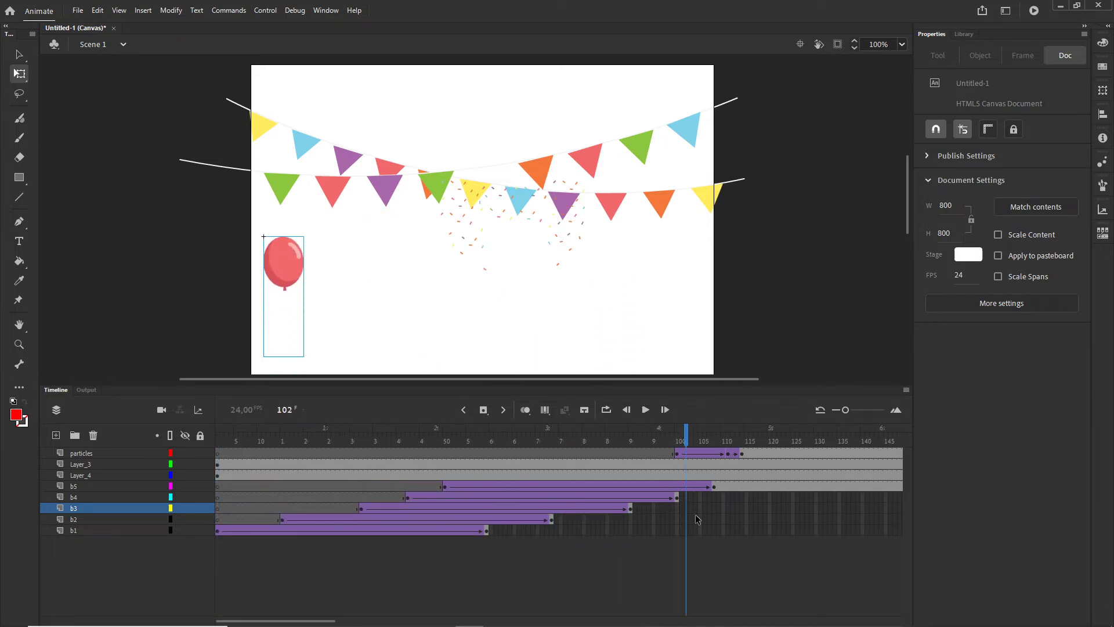
pyautogui.click(718, 485)
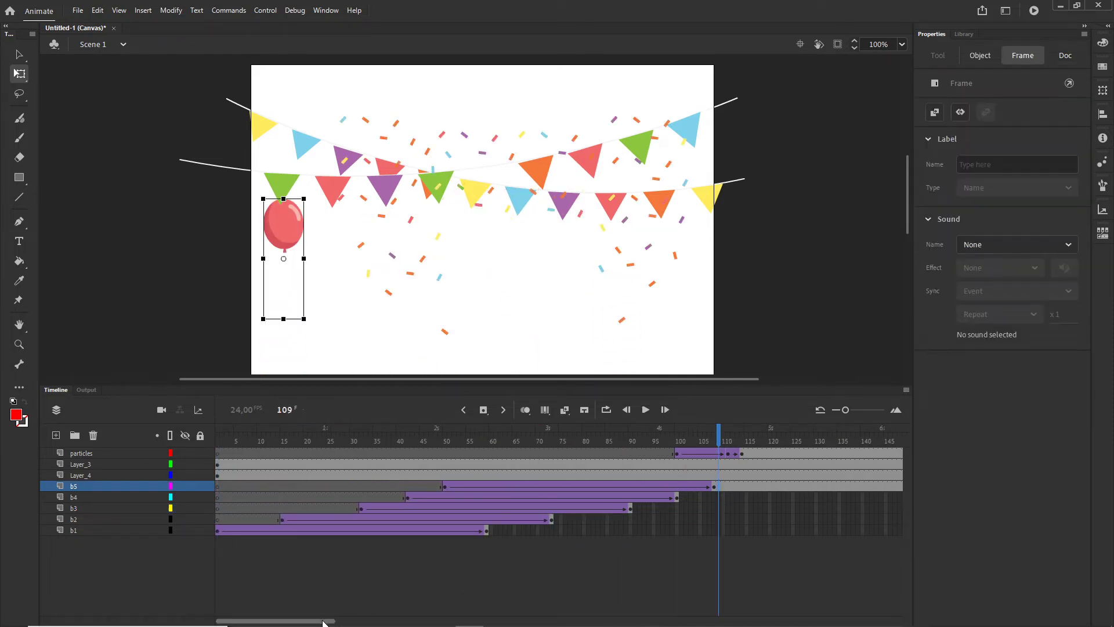
pyautogui.click(357, 620)
pyautogui.keyDown('shift'); pyautogui.click(754, 489); pyautogui.keyUp('shift')
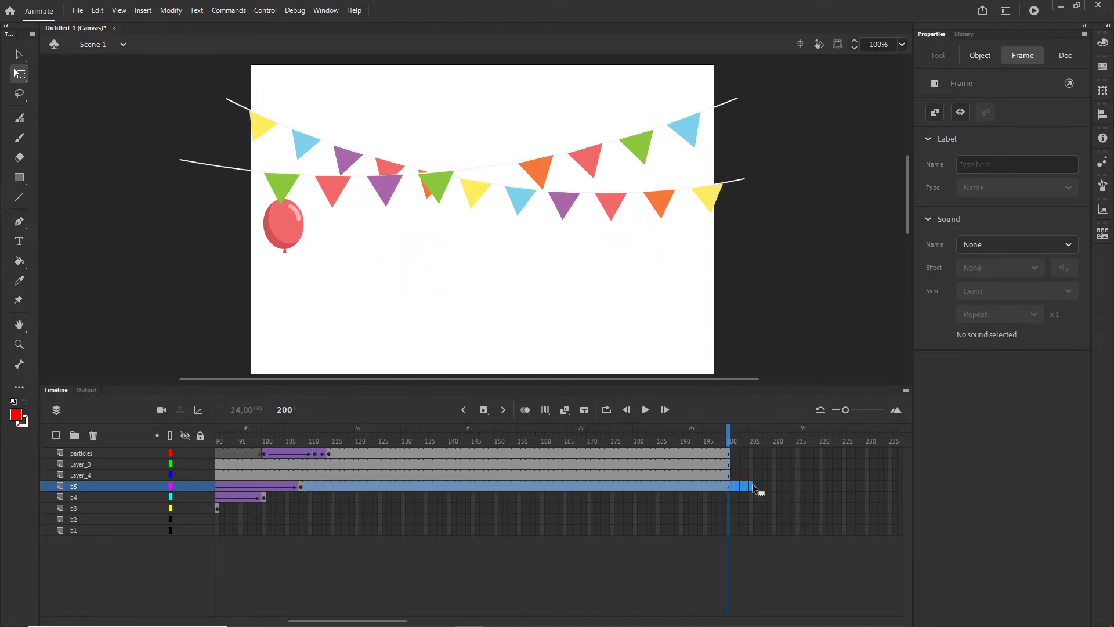
pyautogui.press('Delete')
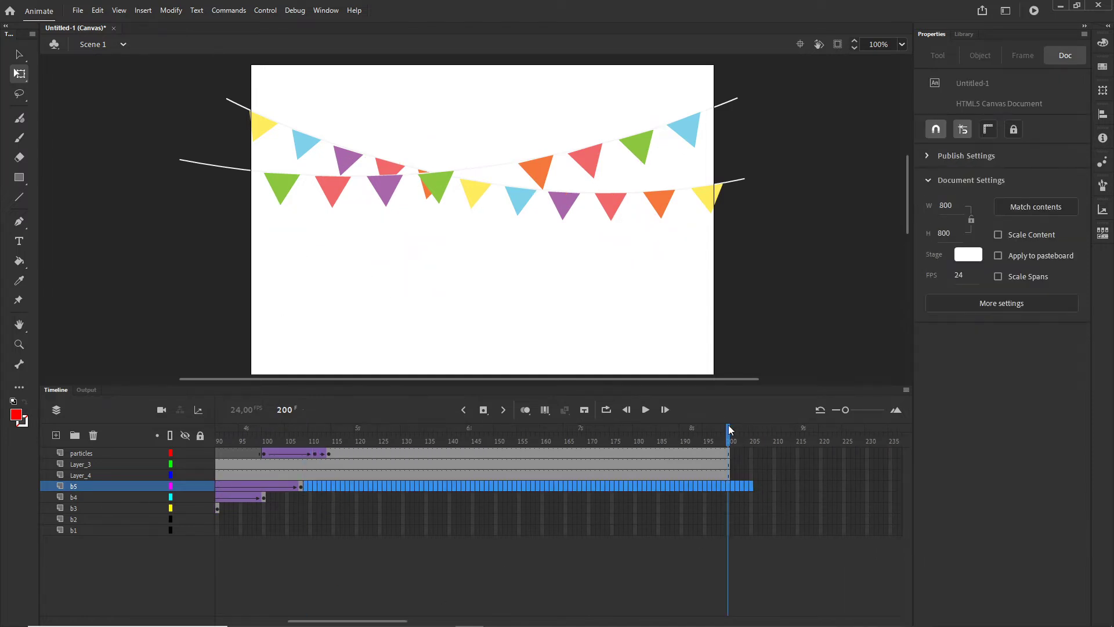
# Return to frame 1 and duplicate the particles layer.
pyautogui.moveTo(730, 429); pyautogui.dragTo(200, 435)
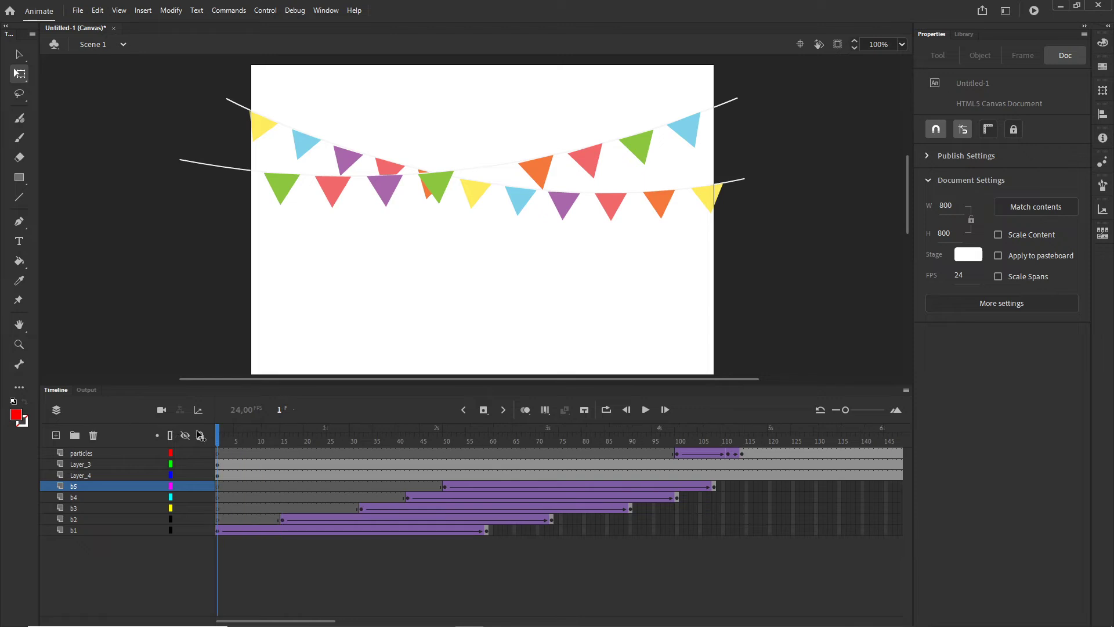
pyautogui.click(82, 457)
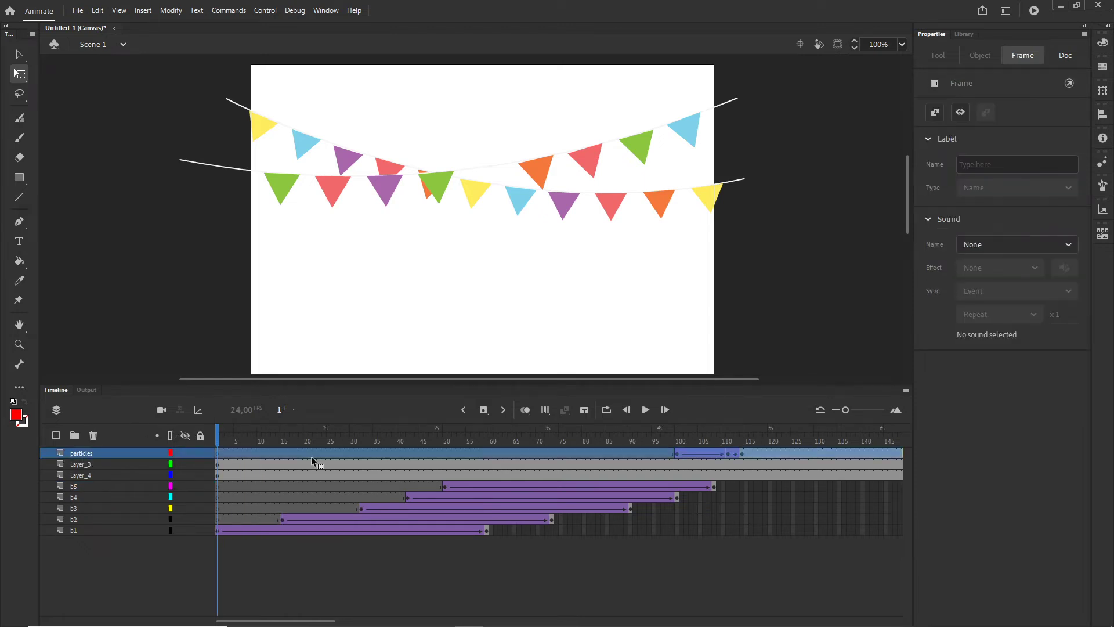
pyautogui.rightClick(85, 457)
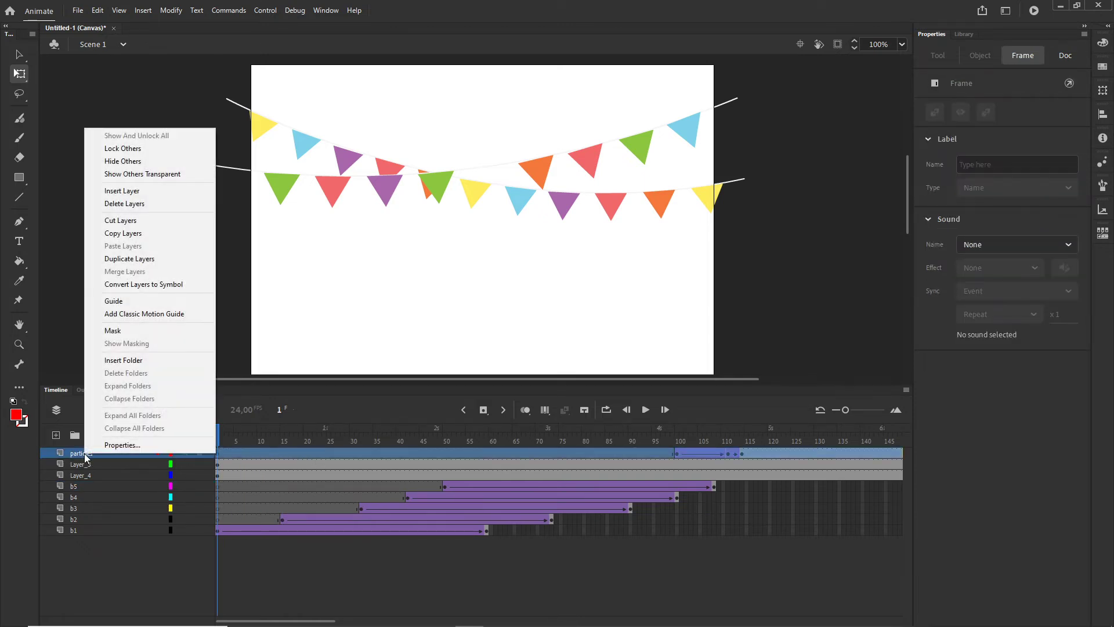
pyautogui.click(129, 258)
# Play and scrub the animation, toggling layer b1's visibility, to locate the frame where the yellow balloon's rise ends.
pyautogui.scroll(-1, 677, 329)
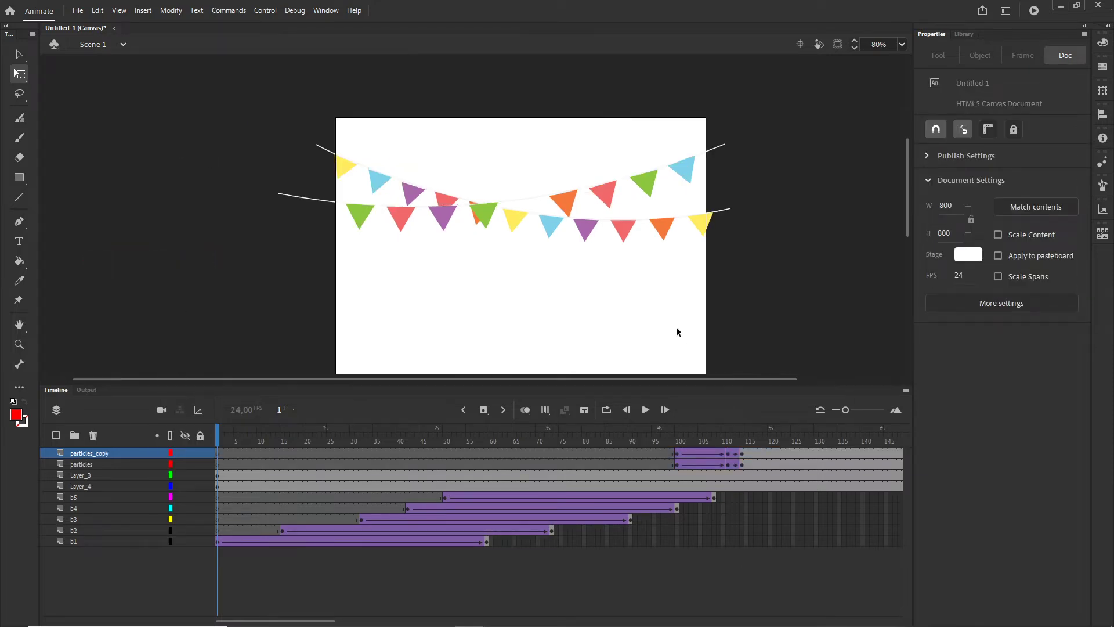
pyautogui.scroll(-1, 689, 317)
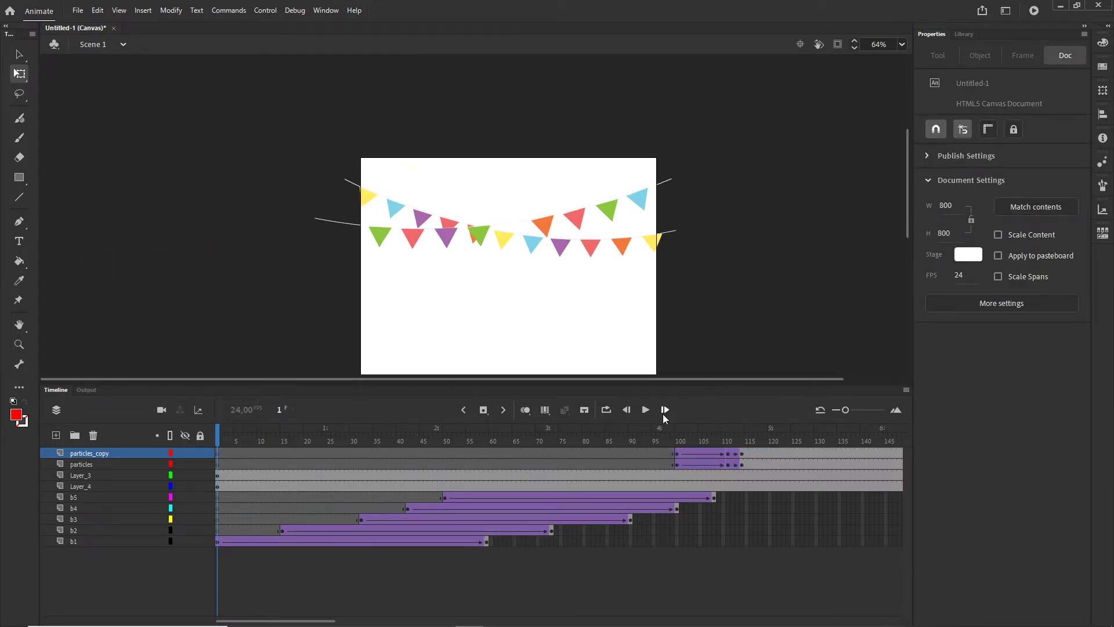
pyautogui.moveTo(669, 439); pyautogui.dragTo(687, 440)
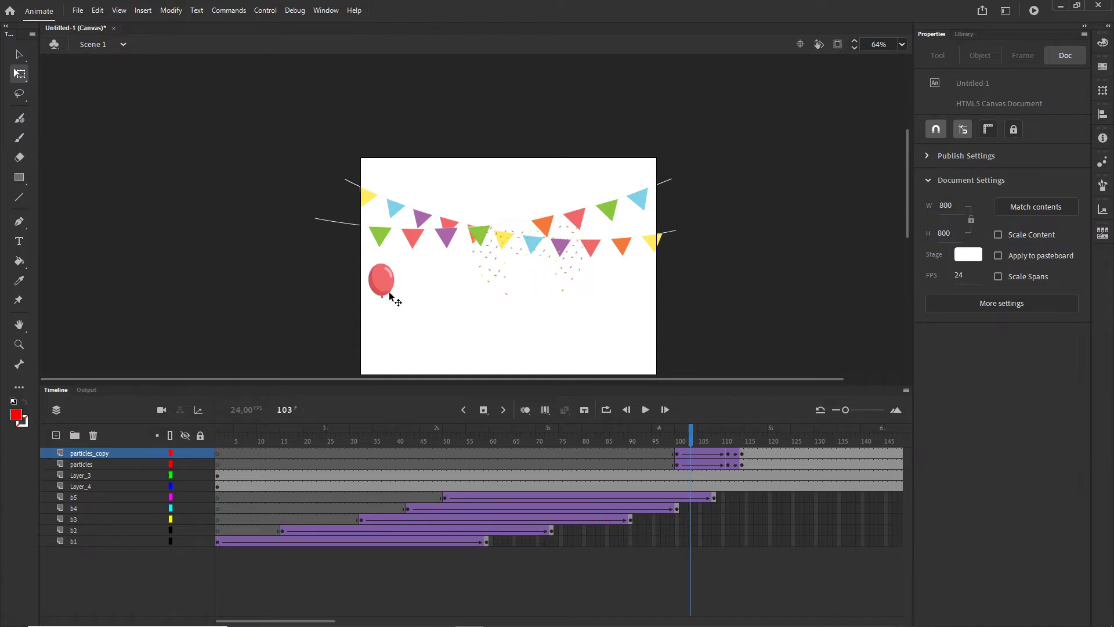
pyautogui.scroll(-1, 555, 305)
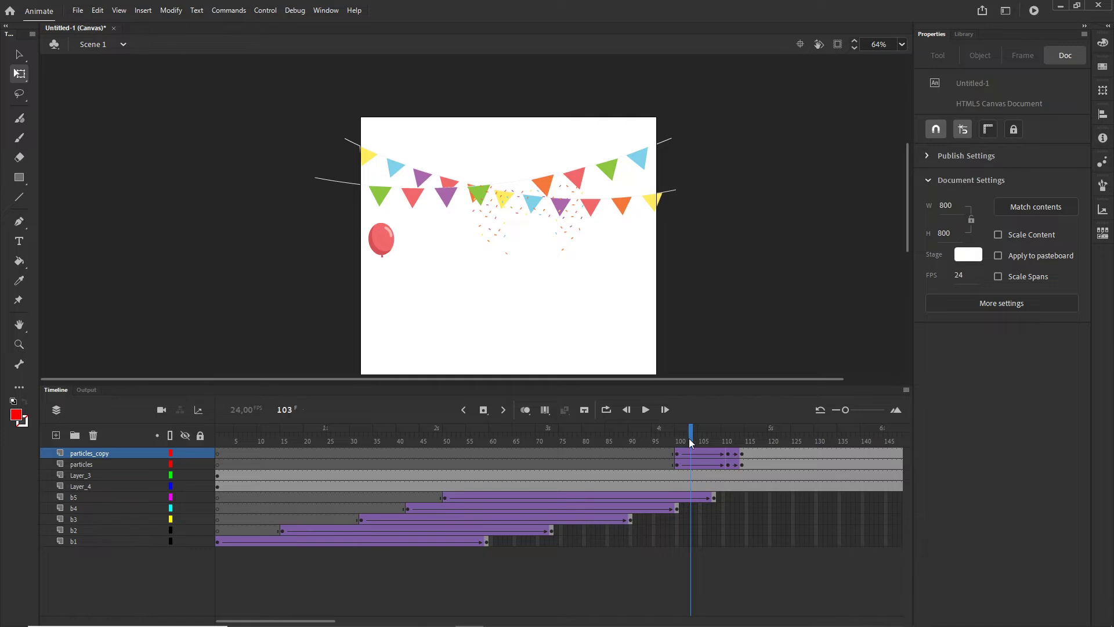
pyautogui.moveTo(691, 442); pyautogui.dragTo(217, 440)
pyautogui.press('Return')
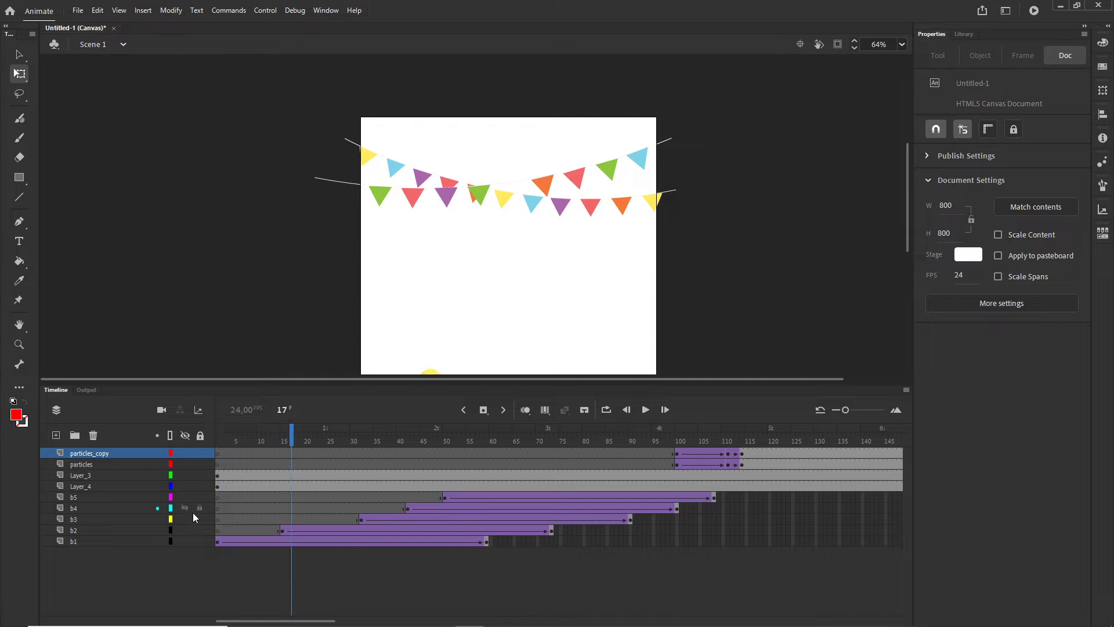
pyautogui.click(185, 540)
pyautogui.click(184, 540)
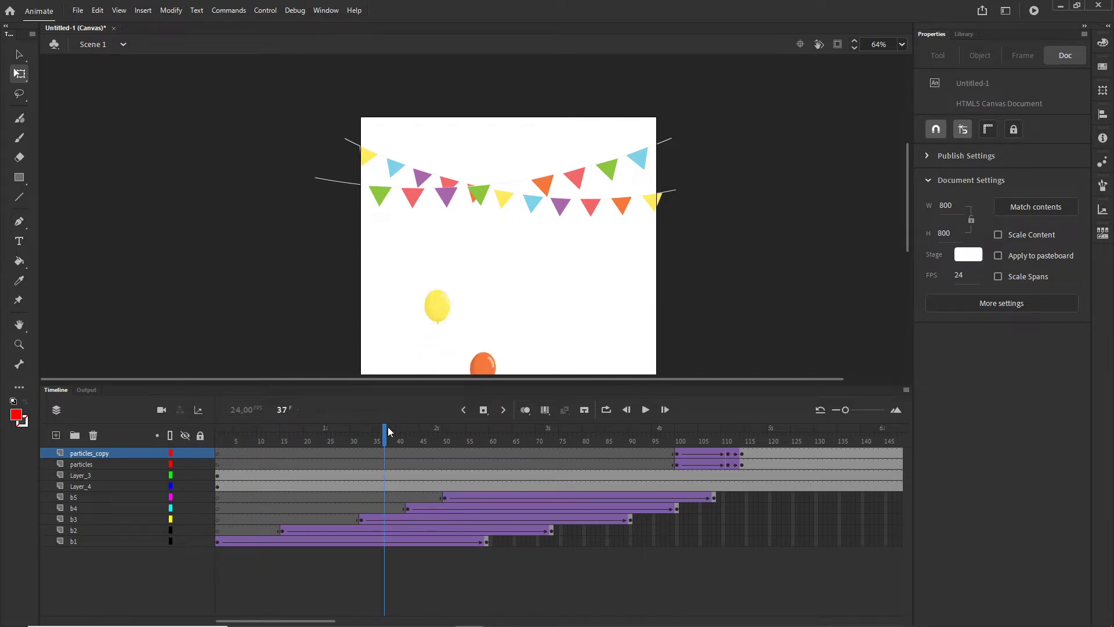
pyautogui.moveTo(388, 430); pyautogui.dragTo(482, 430)
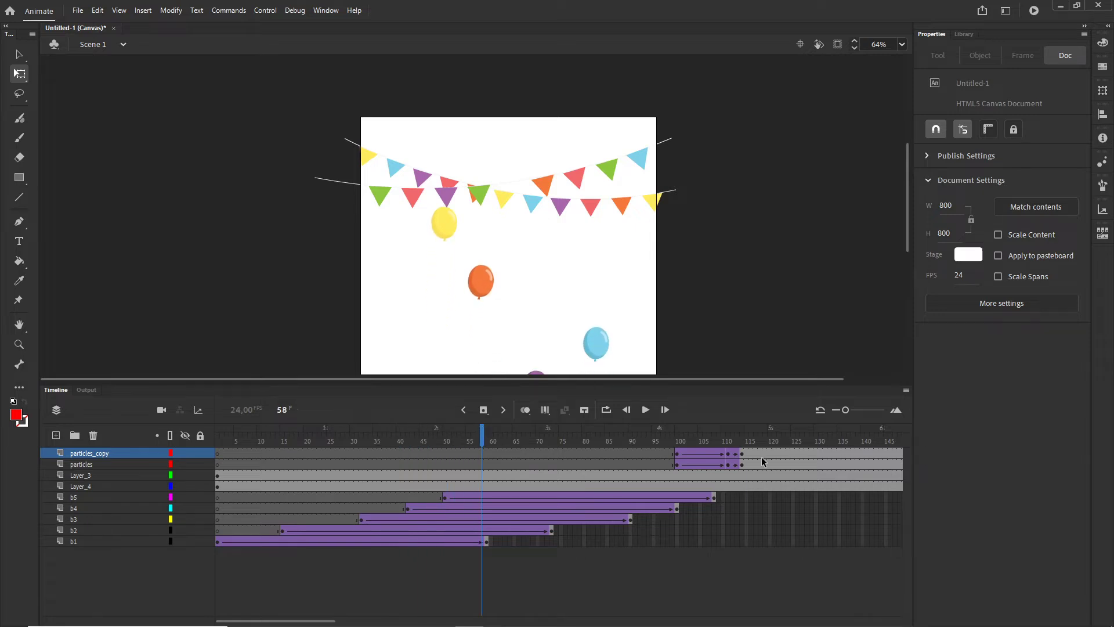
# Shift the confetti burst's keyframes on layer particles_copy so the burst starts at frame 59, at the end of the yellow balloon's rise.
pyautogui.click(742, 455)
pyautogui.click(677, 456)
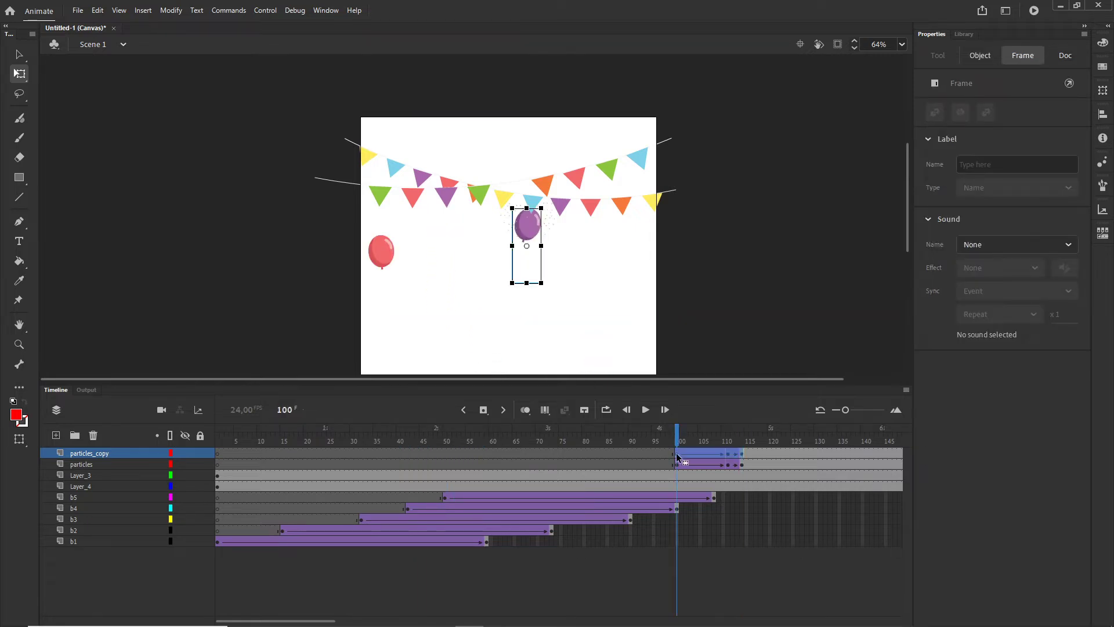
pyautogui.moveTo(677, 456); pyautogui.dragTo(486, 458)
pyautogui.click(547, 456)
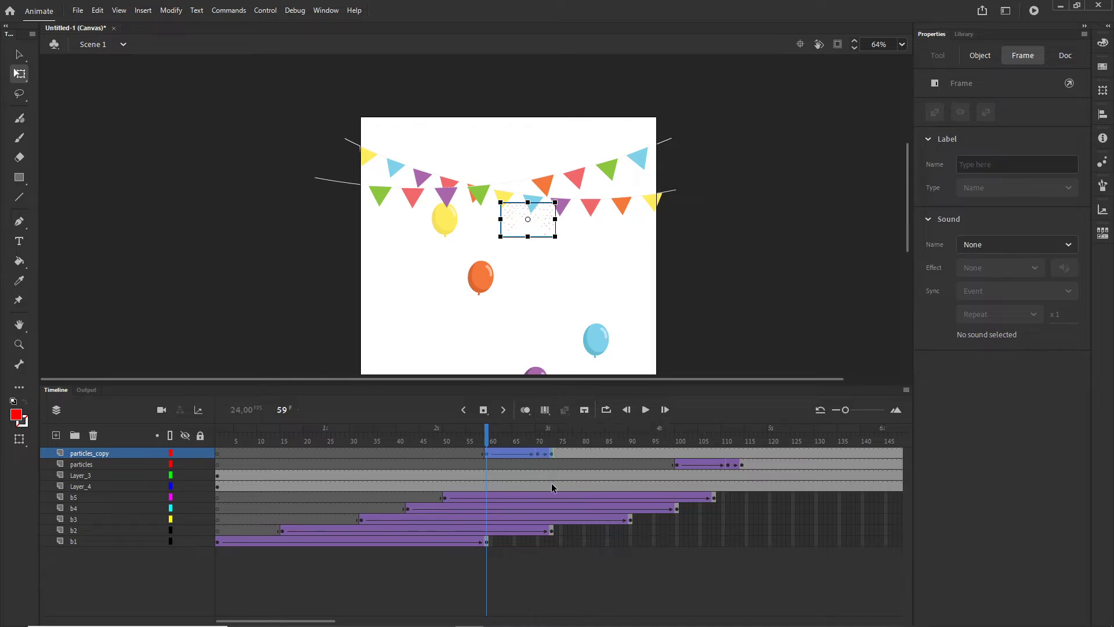
pyautogui.click(574, 562)
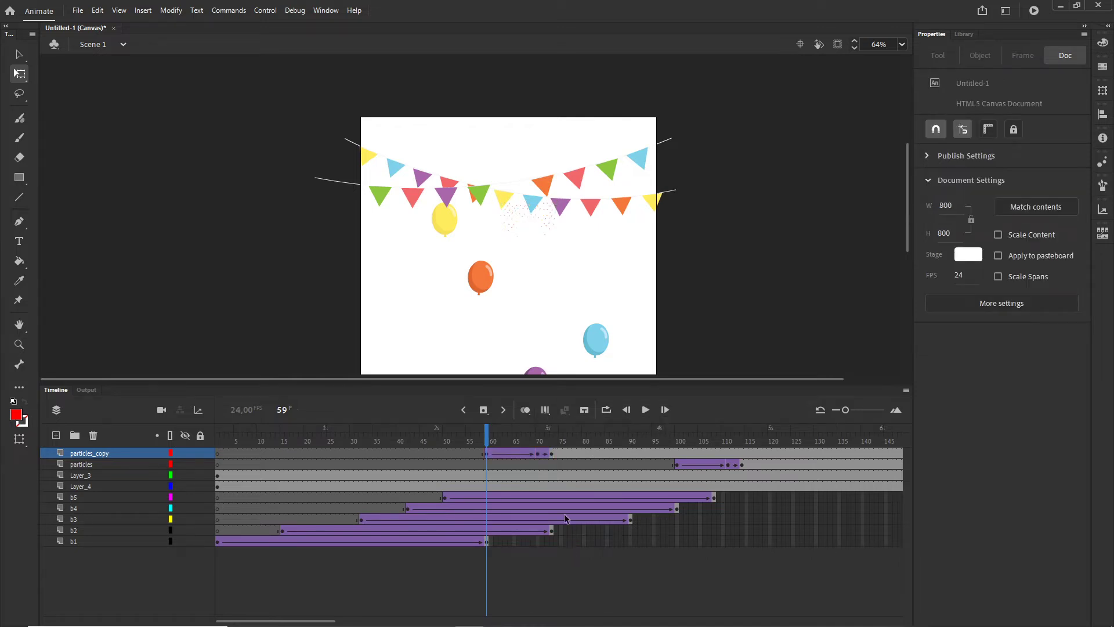
# Turn on Edit Multiple Frames over a range spanning the burst's keyframes and select everything on layer particles_copy.
pyautogui.click(546, 412)
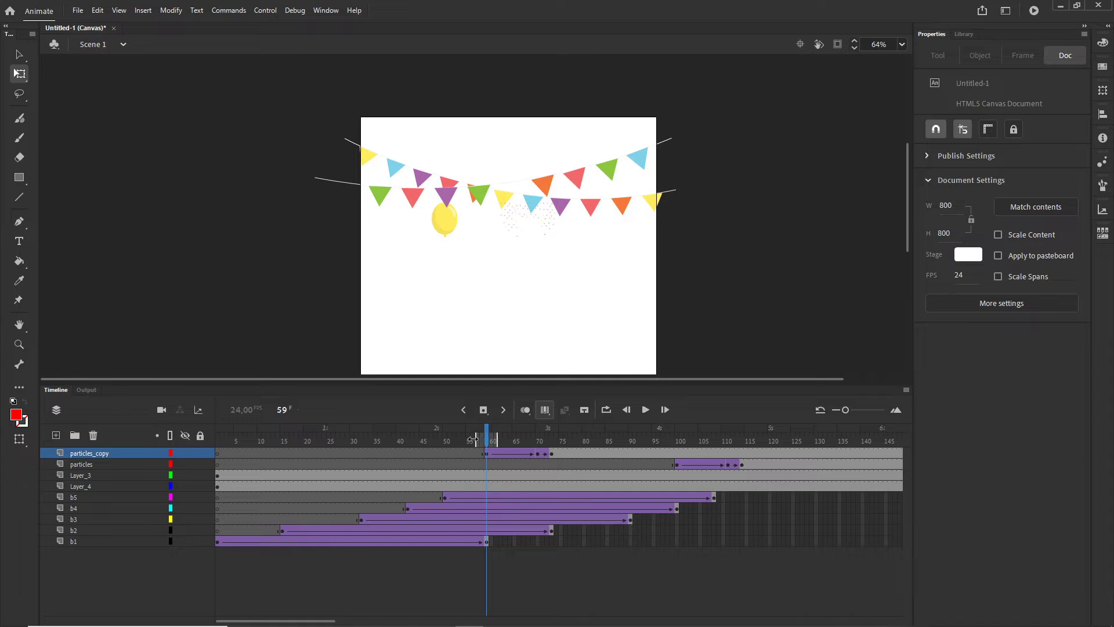
pyautogui.moveTo(473, 440); pyautogui.dragTo(594, 437)
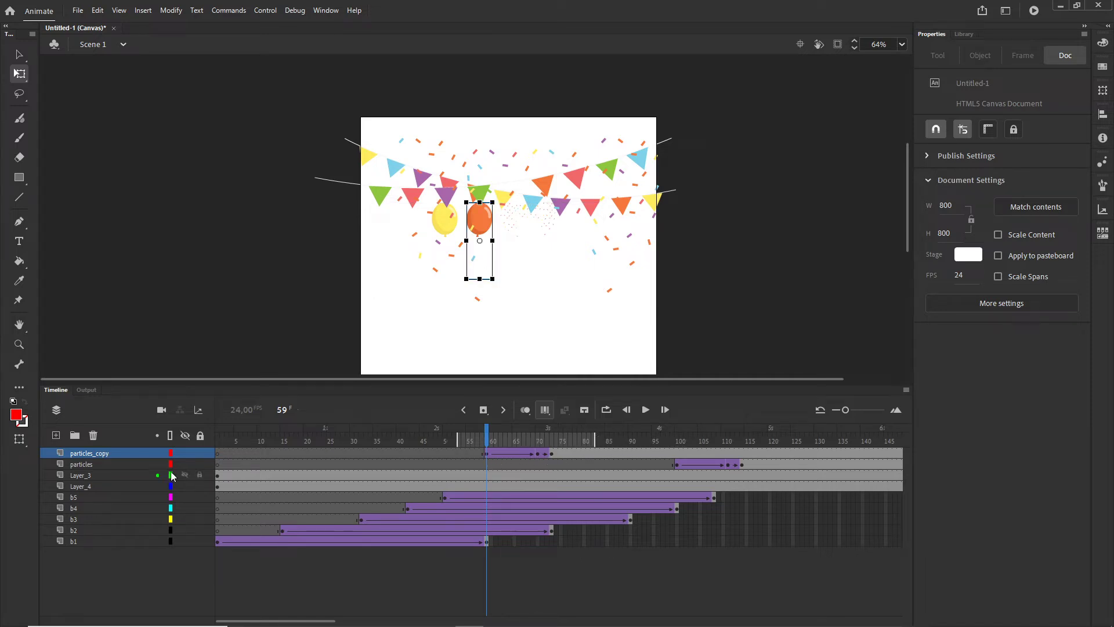
pyautogui.click(92, 454)
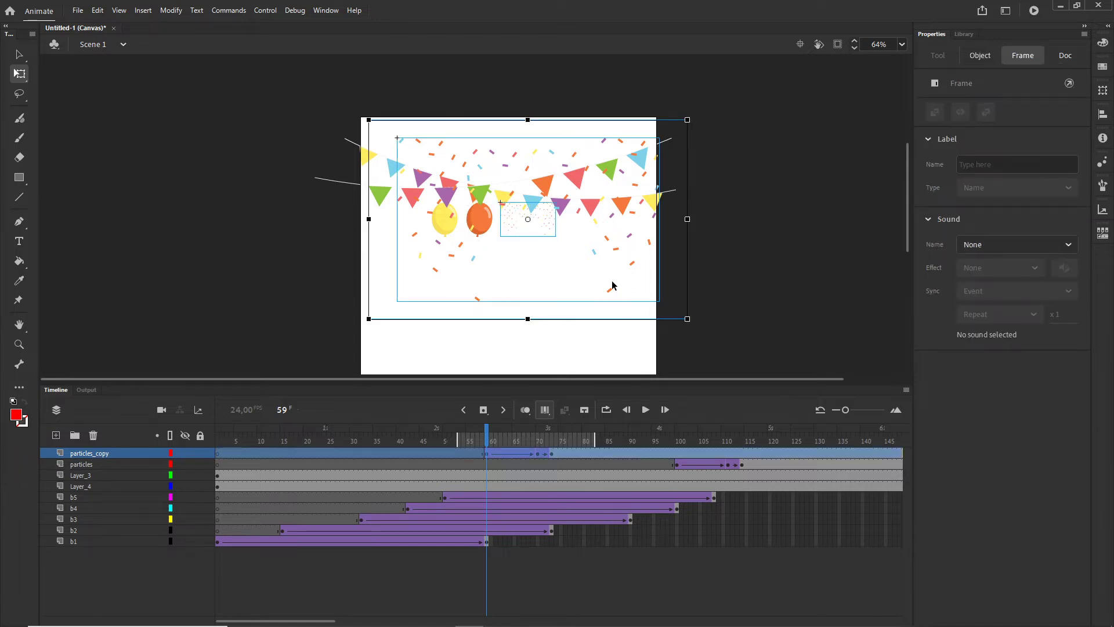
# Nudge the selected confetti in all keyframes over to the top of the yellow balloon, and turn off Edit Multiple Frames.
pyautogui.scroll(5, 519, 217)
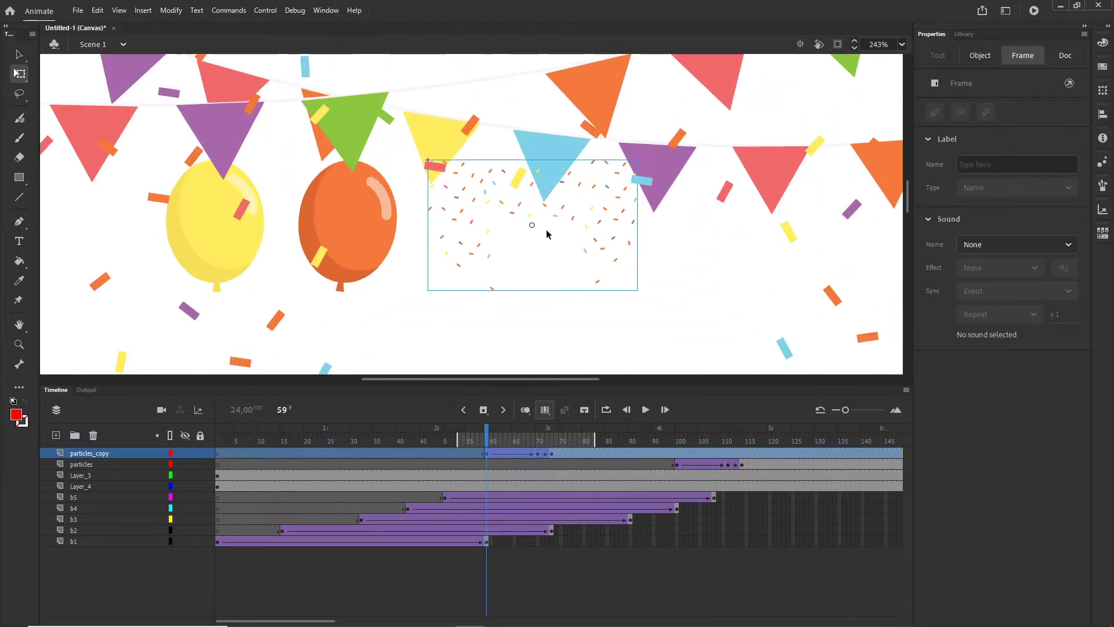
pyautogui.hotkey('shift', 'Left')
pyautogui.hotkey('shift', 'Left')
pyautogui.hotkey('shift', 'Left')
pyautogui.hotkey('shift', 'Left')
pyautogui.hotkey('shift', 'Left')
pyautogui.hotkey('shift', 'Left')
pyautogui.hotkey('shift', 'Left')
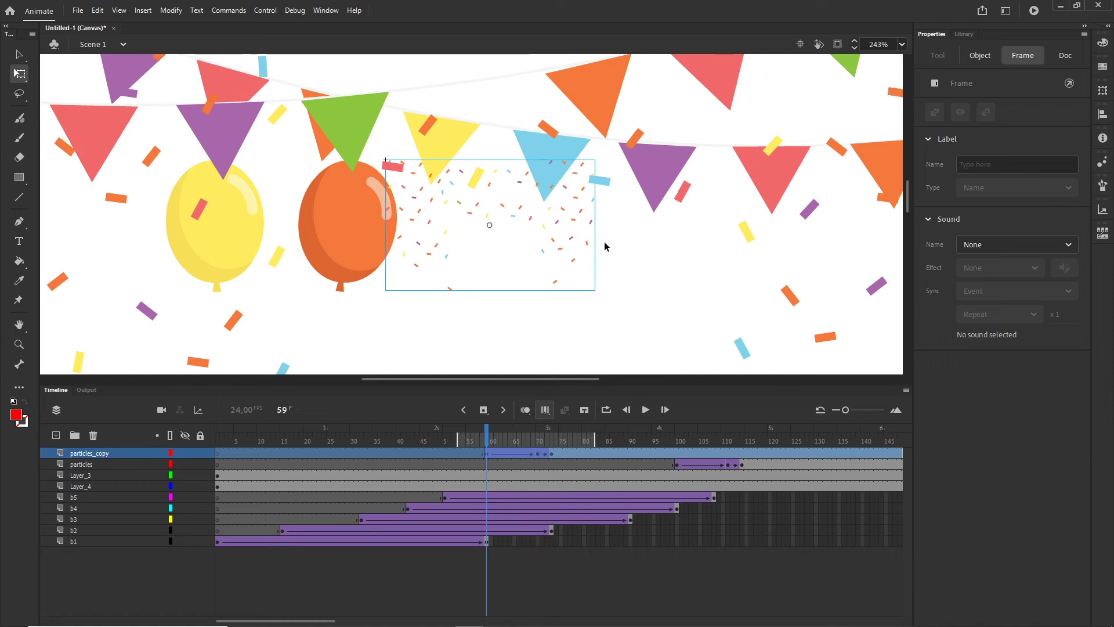
pyautogui.hotkey('shift', 'Left')
pyautogui.hotkey('shift', 'Left')
pyautogui.hotkey('shift', 'Left')
pyautogui.hotkey('shift', 'Left')
pyautogui.hotkey('shift', 'Left')
pyautogui.hotkey('shift', 'Left')
pyautogui.hotkey('shift', 'Left')
pyautogui.hotkey('shift', 'Left')
pyautogui.hotkey('shift', 'Left')
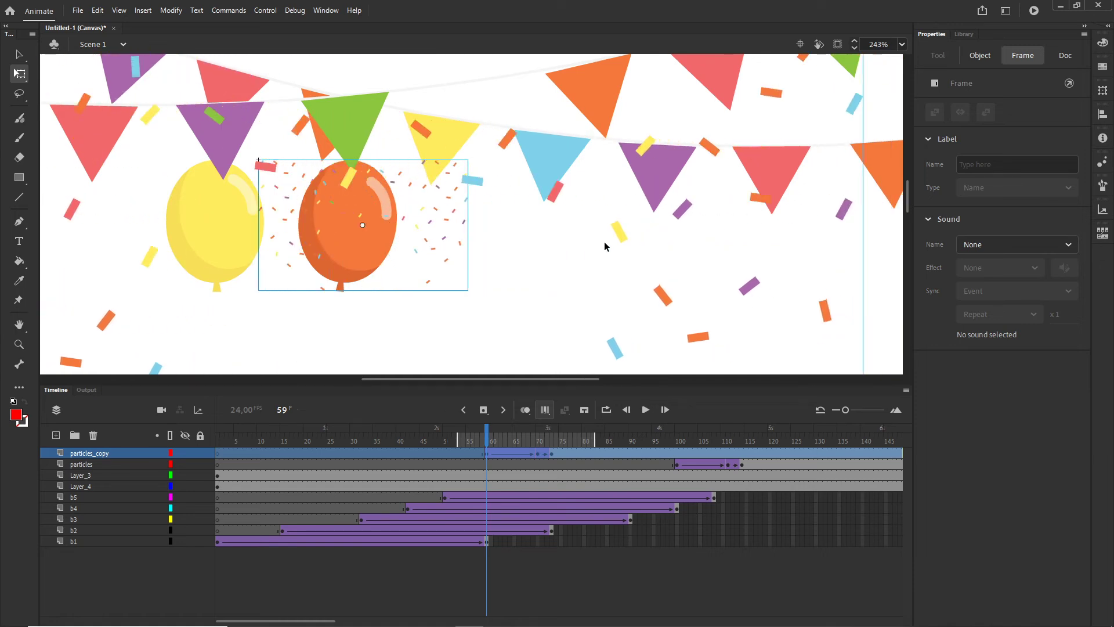
pyautogui.hotkey('shift', 'Left')
pyautogui.hotkey('shift', 'Left')
pyautogui.hotkey('shift', 'Left')
pyautogui.hotkey('shift', 'Left')
pyautogui.hotkey('shift', 'Left')
pyautogui.hotkey('shift', 'Left')
pyautogui.hotkey('shift', 'Left')
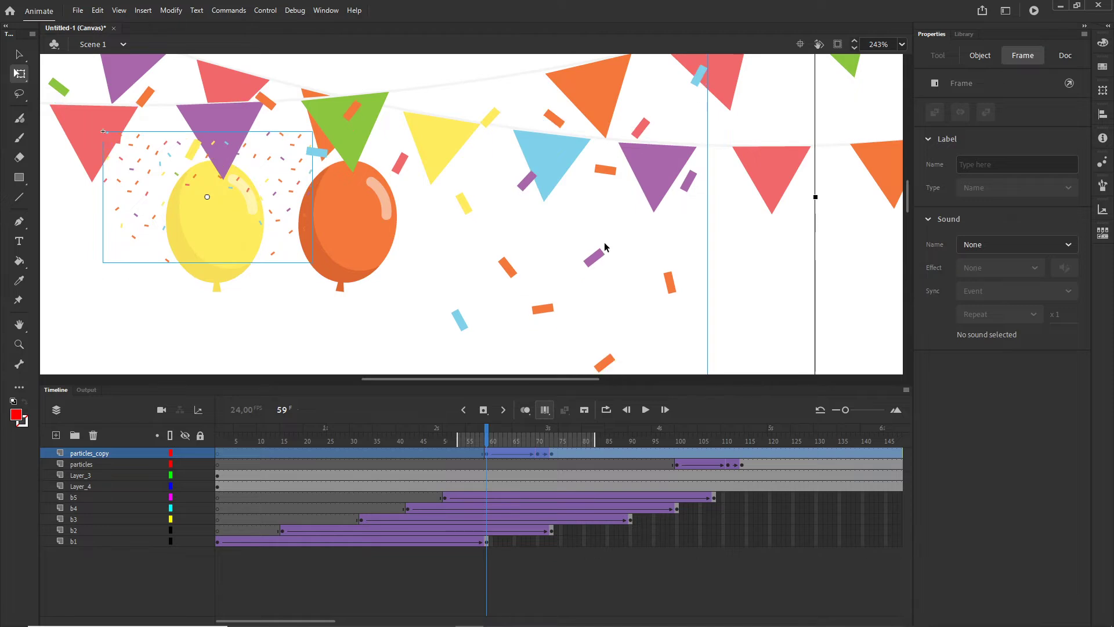
pyautogui.hotkey('shift', 'Right')
pyautogui.press('Up')
pyautogui.press('Up')
pyautogui.press('Up')
pyautogui.press('Up')
pyautogui.press('Up')
pyautogui.press('Up')
pyautogui.press('Up')
pyautogui.press('Up')
pyautogui.press('Up')
pyautogui.press('Up')
pyautogui.press('Up')
pyautogui.press('Up')
pyautogui.press('Up')
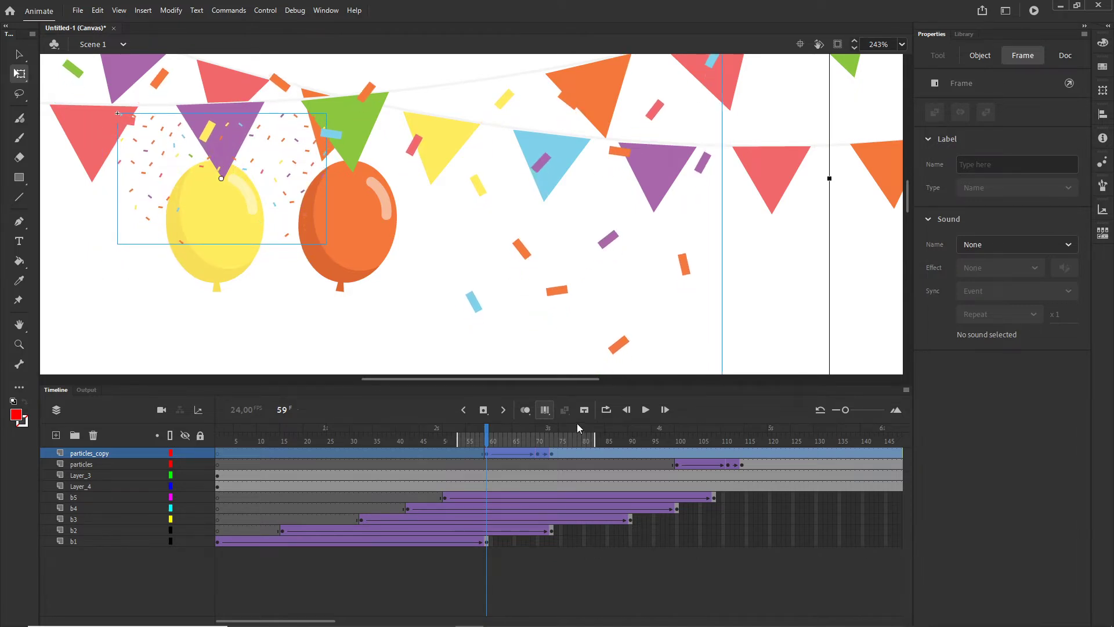
pyautogui.scroll(-5, 535, 239)
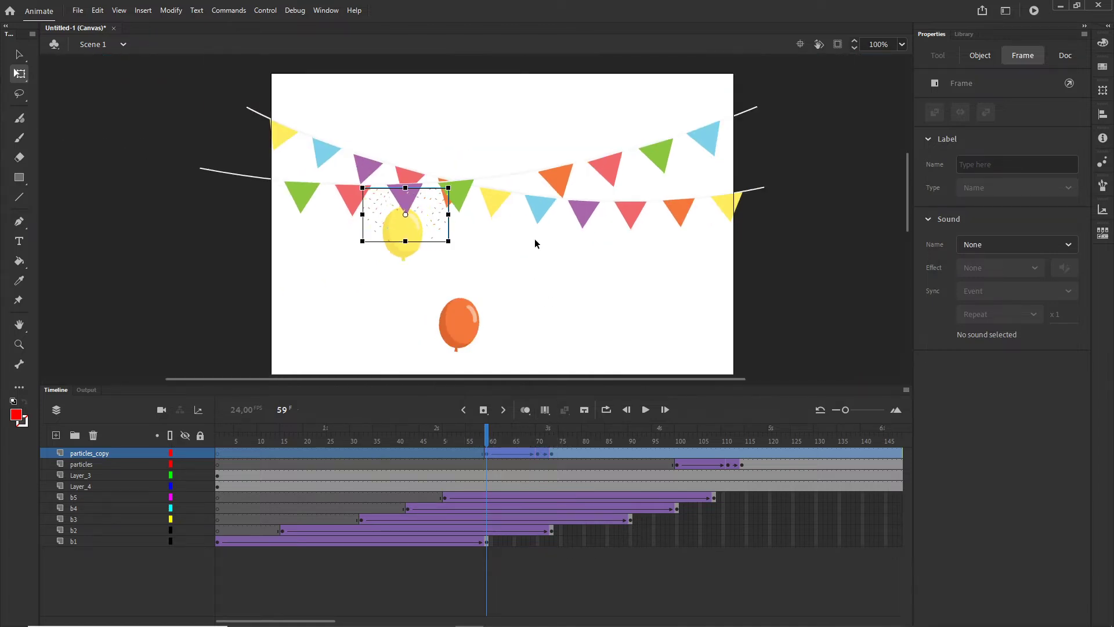
pyautogui.click(464, 571)
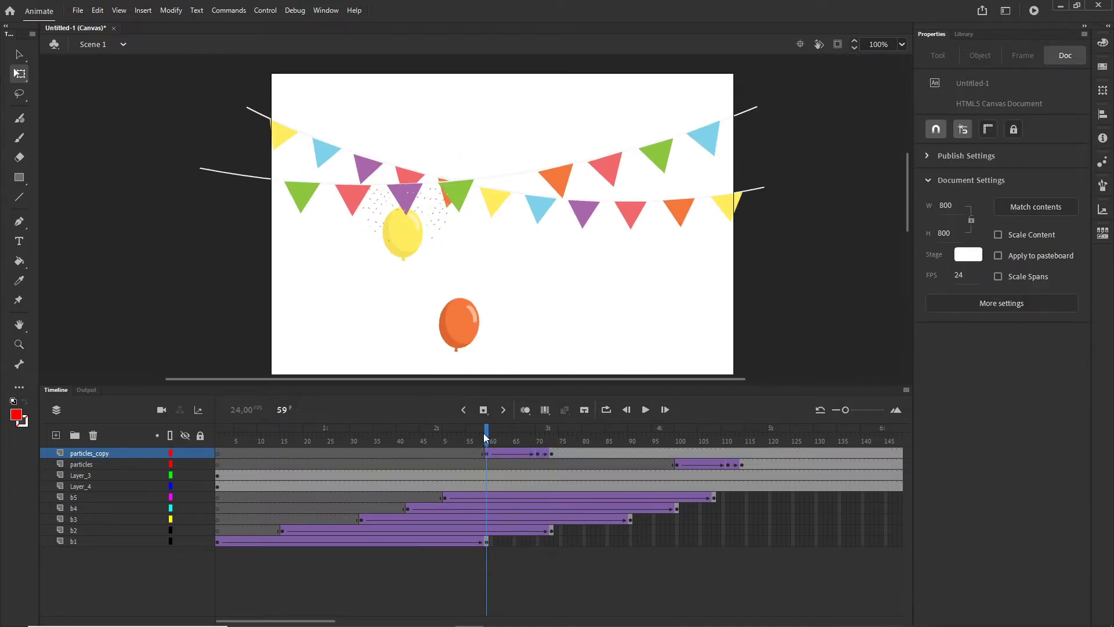
# Check the repositioned burst up to frame 71, duplicate layer particles_copy, and hide the original particles_copy.
pyautogui.moveTo(486, 436); pyautogui.dragTo(545, 422)
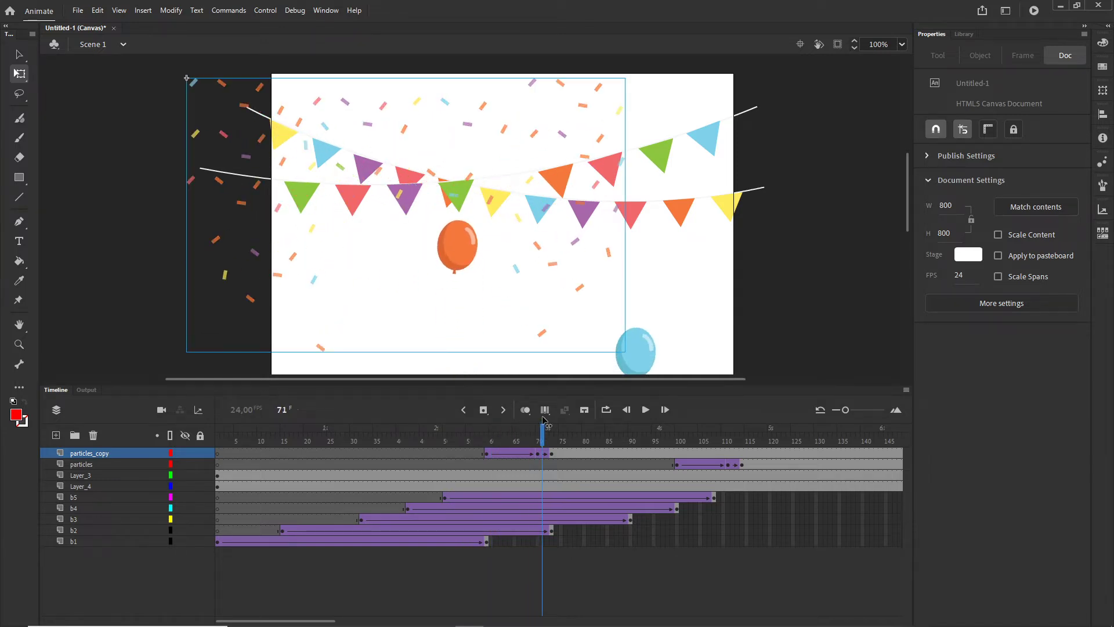
pyautogui.rightClick(89, 457)
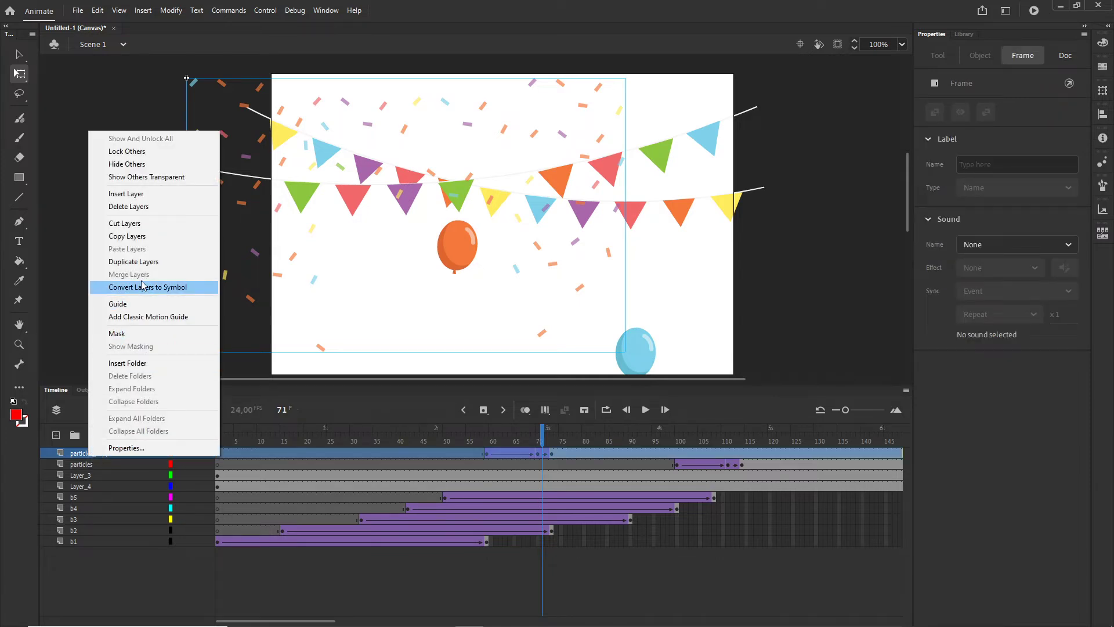
pyautogui.click(141, 261)
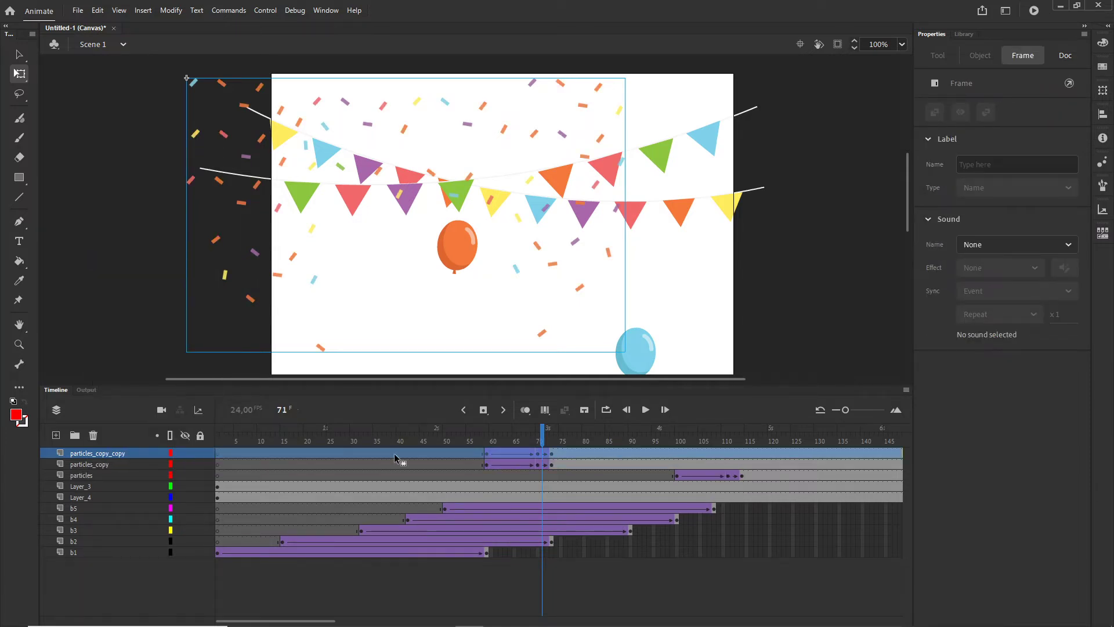
pyautogui.click(186, 465)
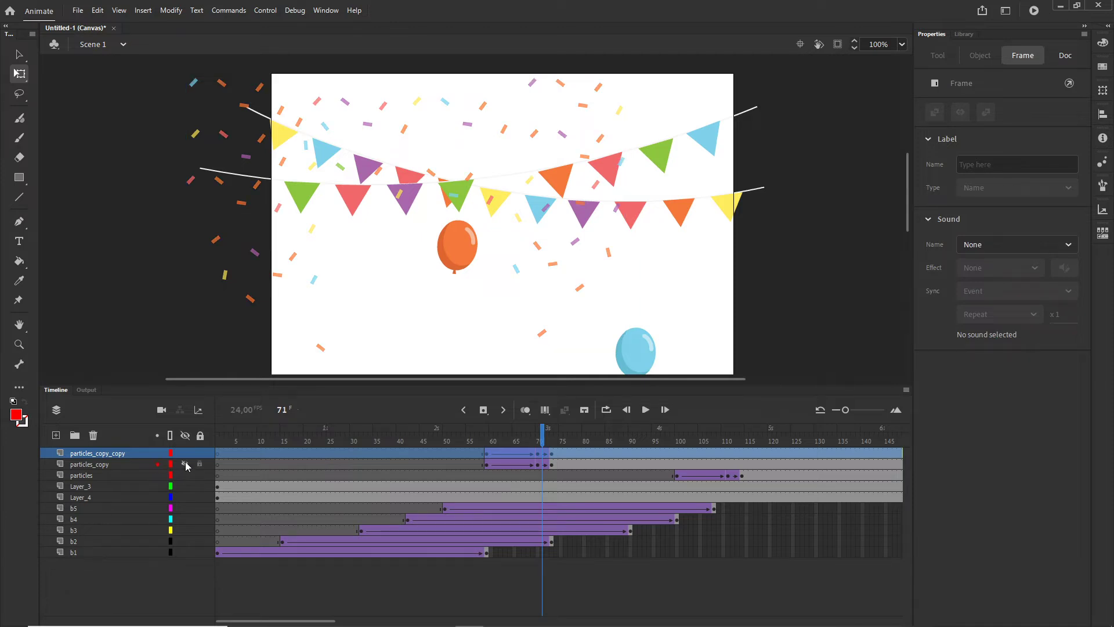
pyautogui.click(527, 615)
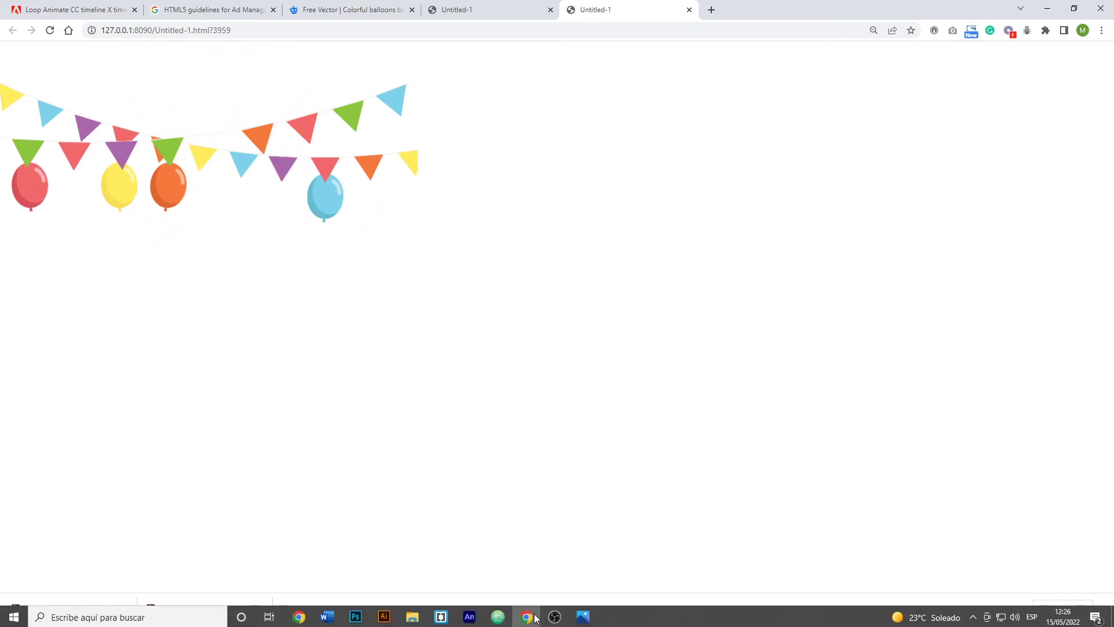
pyautogui.click(462, 621)
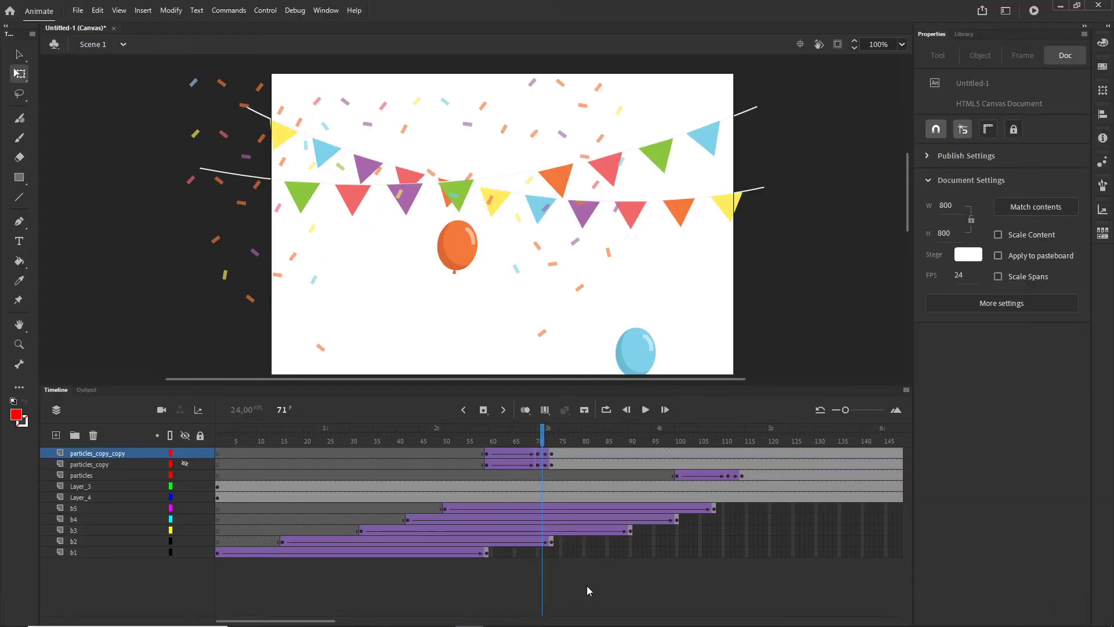
# Shift the confetti burst's keyframes on layer particles_copy_copy so the burst starts at frame 74, right after the orange balloon's rise.
pyautogui.moveTo(544, 440); pyautogui.dragTo(496, 431)
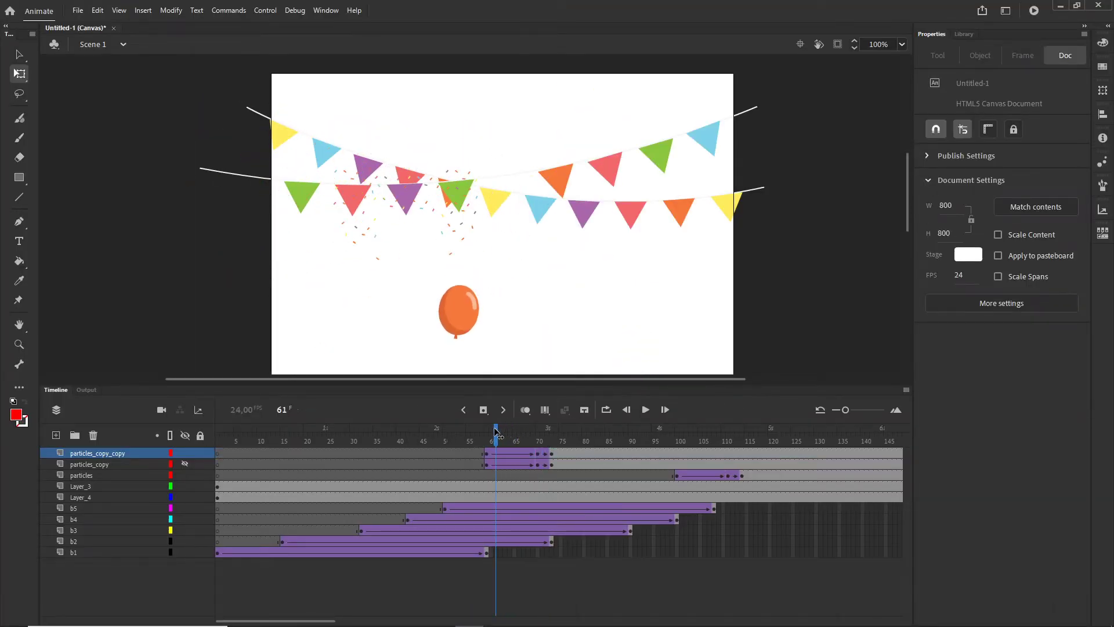
pyautogui.click(551, 453)
pyautogui.click(486, 455)
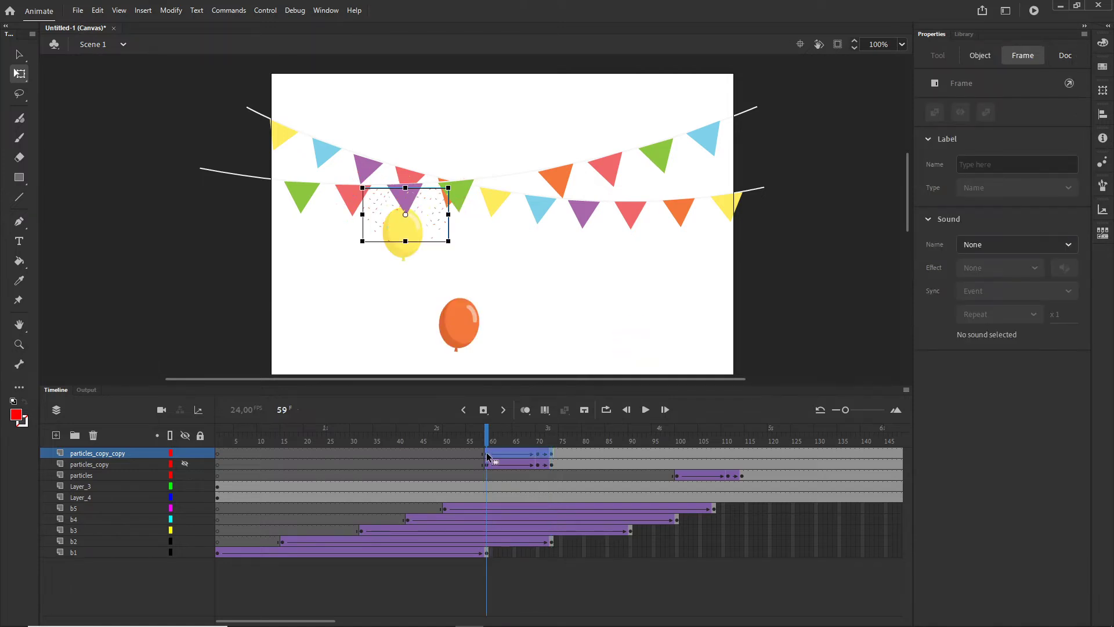
pyautogui.moveTo(488, 455); pyautogui.dragTo(552, 430)
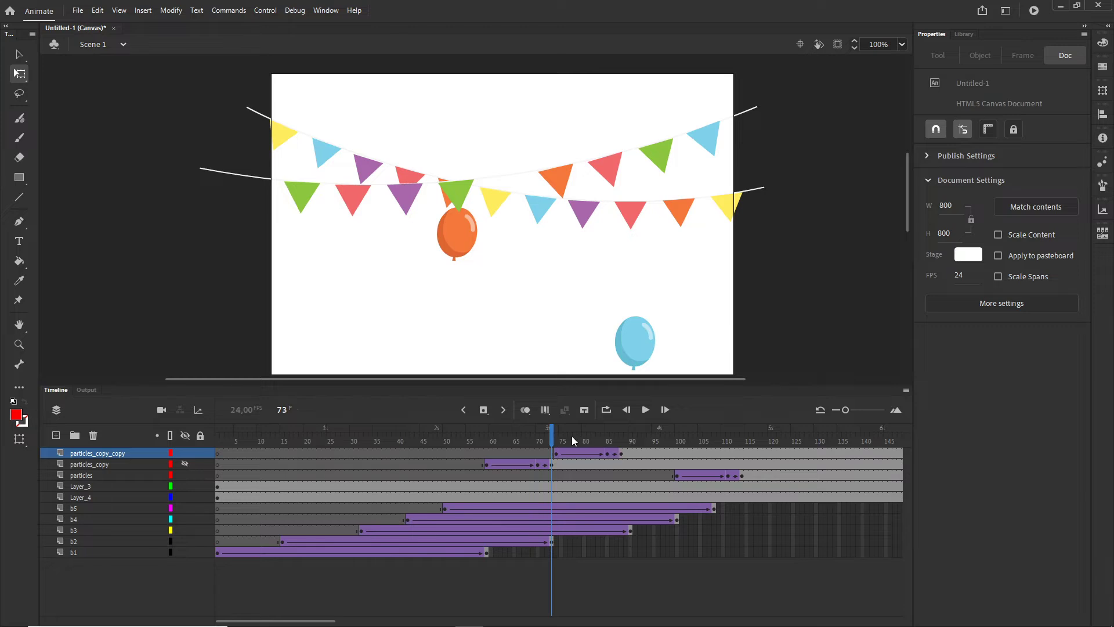
pyautogui.moveTo(553, 441); pyautogui.dragTo(561, 442)
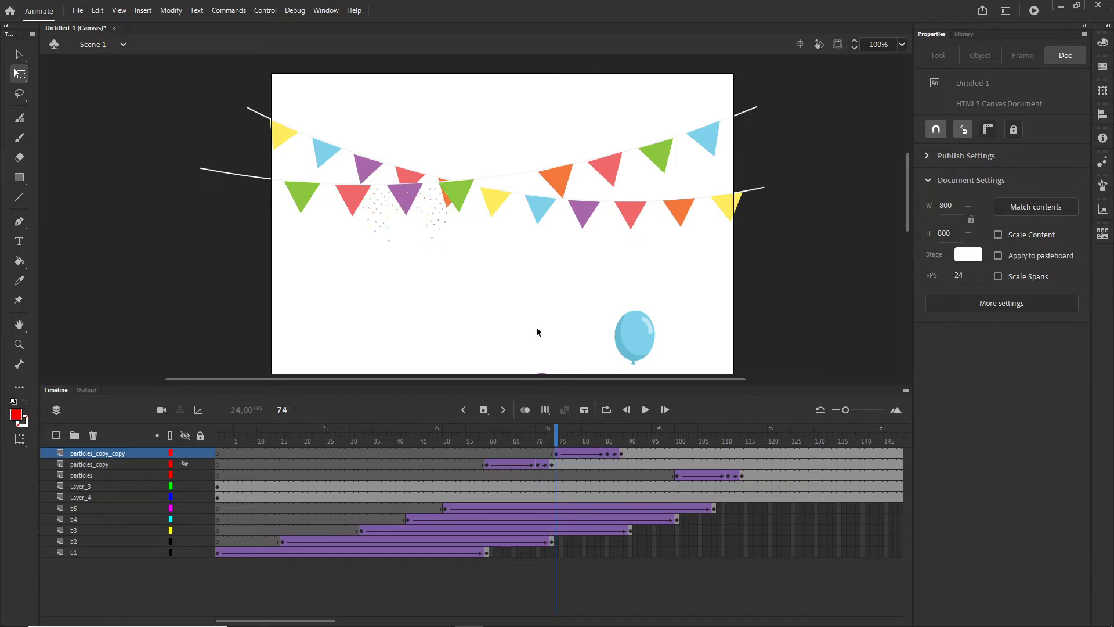
# At frame 74, turn on Edit Multiple Frames over a range spanning the burst's keyframes and select everything on layer particles_copy_copy.
pyautogui.scroll(1, 536, 326)
pyautogui.click(551, 440)
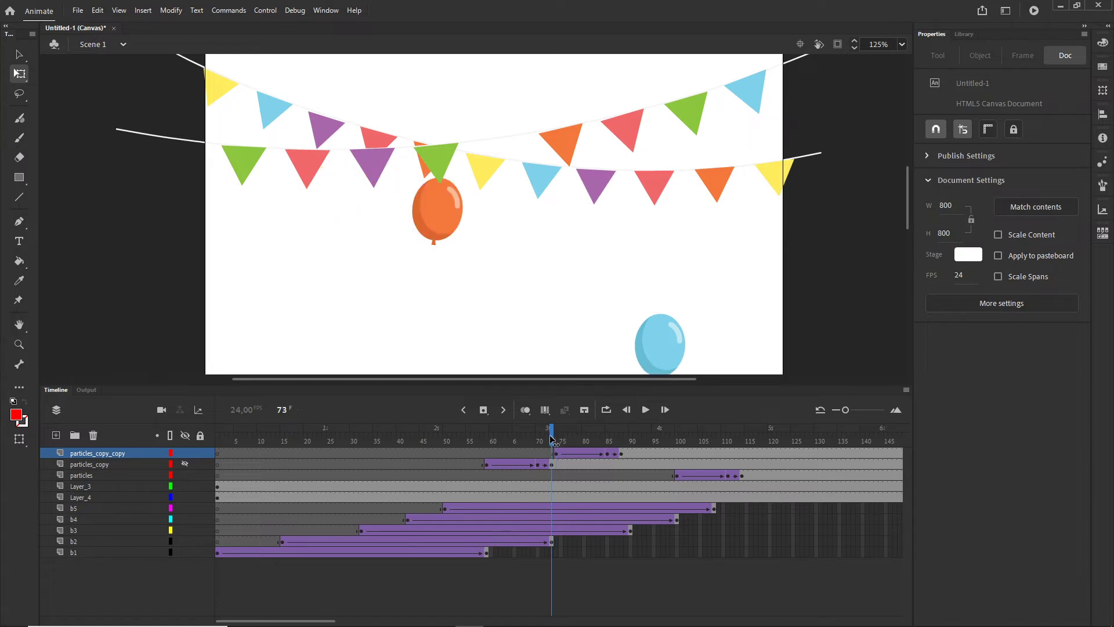
pyautogui.moveTo(550, 436); pyautogui.dragTo(557, 435)
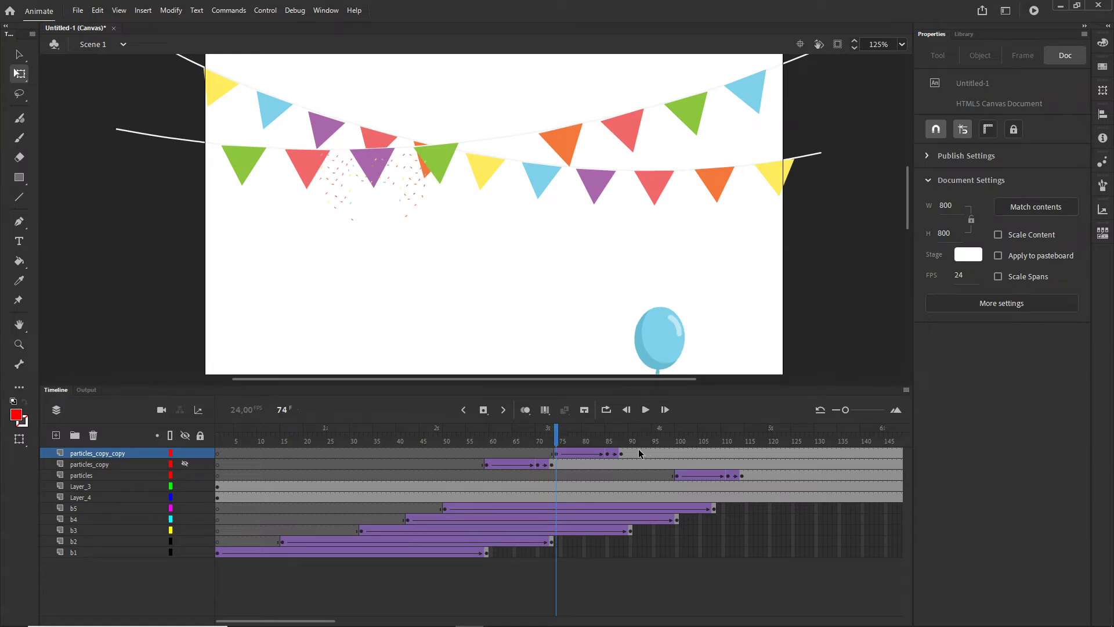
pyautogui.click(545, 409)
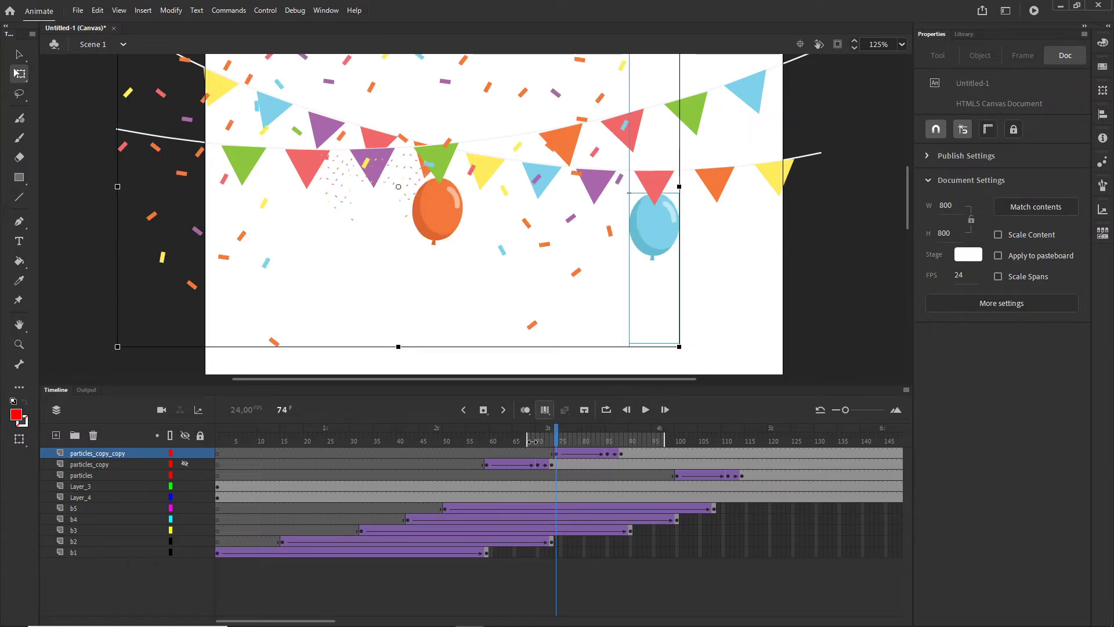
pyautogui.click(145, 454)
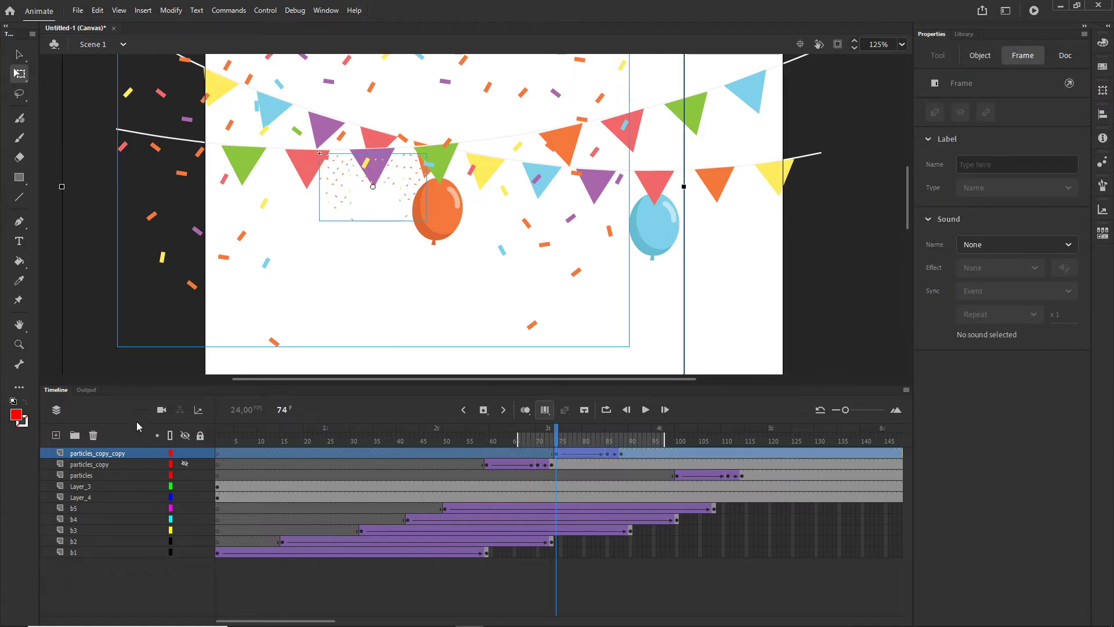
pyautogui.scroll(3, 349, 209)
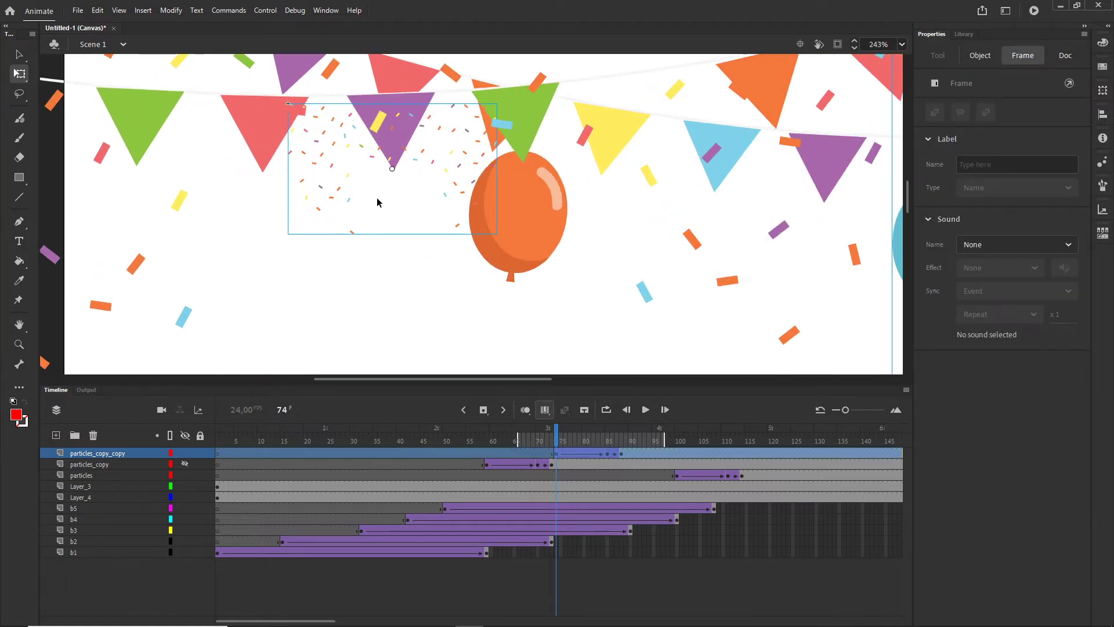
# Nudge the selected confetti in all keyframes over to the top of the orange balloon, and turn off Edit Multiple Frames.
pyautogui.hotkey('shift', 'Right')
pyautogui.hotkey('shift', 'Right')
pyautogui.hotkey('shift', 'Right')
pyautogui.hotkey('shift', 'Right')
pyautogui.hotkey('shift', 'Right')
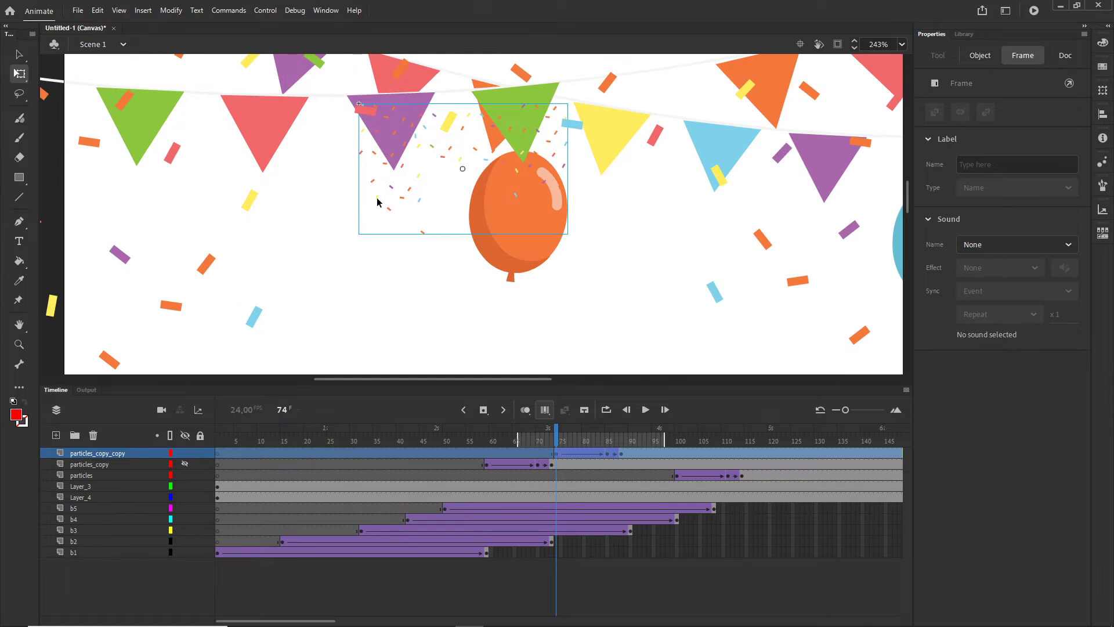
pyautogui.hotkey('shift', 'Right')
pyautogui.hotkey('shift', 'Right')
pyautogui.hotkey('shift', 'Right')
pyautogui.hotkey('shift', 'Right')
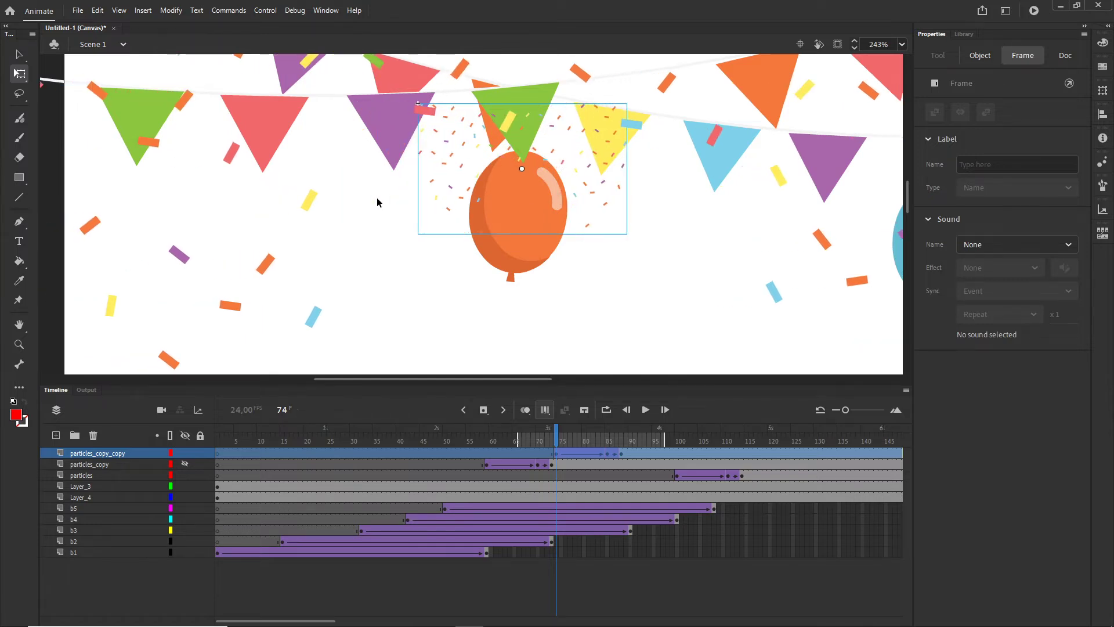
pyautogui.press('Right')
pyautogui.press('Up')
pyautogui.press('Up')
pyautogui.press('Up')
pyautogui.press('Up')
pyautogui.press('Up')
pyautogui.press('Up')
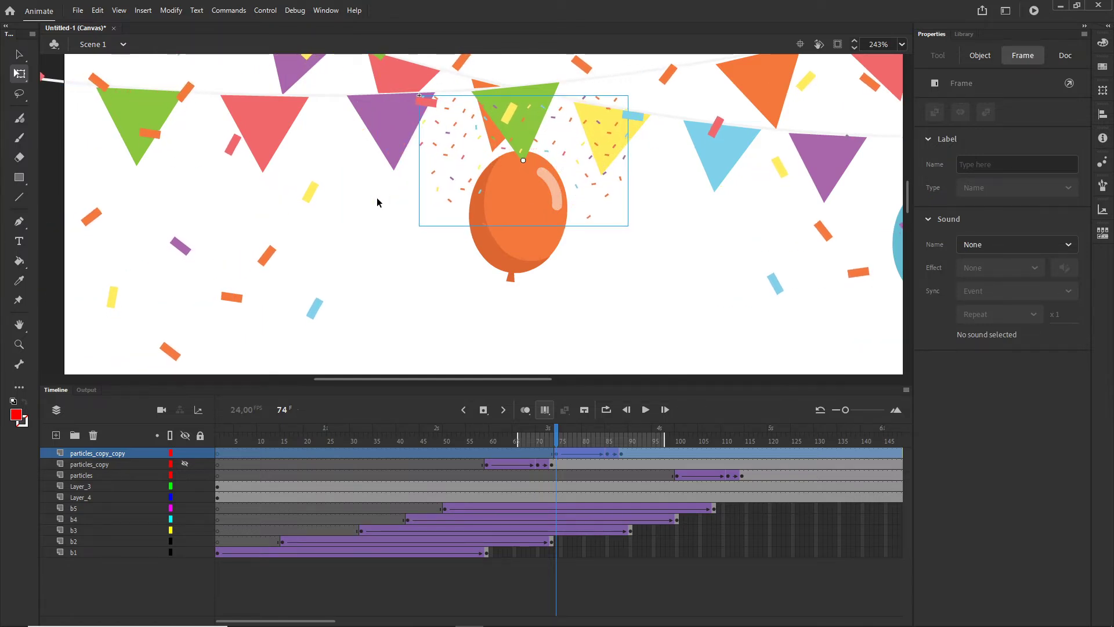
pyautogui.click(544, 410)
pyautogui.scroll(-3, 534, 266)
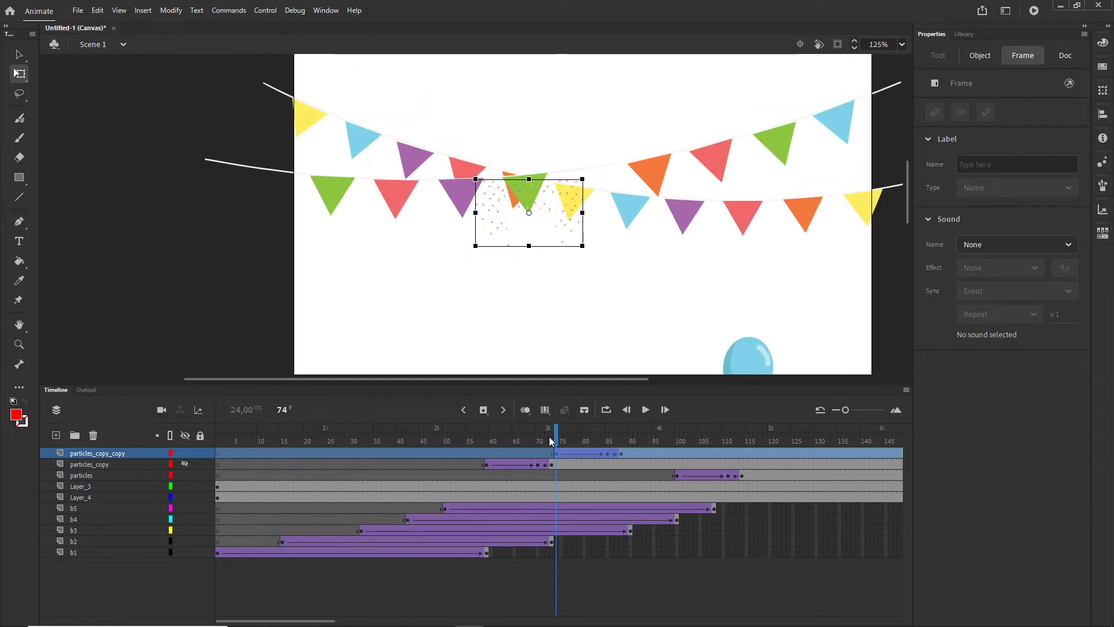
# Unhide layer particles_copy and duplicate layer particles_copy_copy.
pyautogui.moveTo(554, 441); pyautogui.dragTo(497, 434)
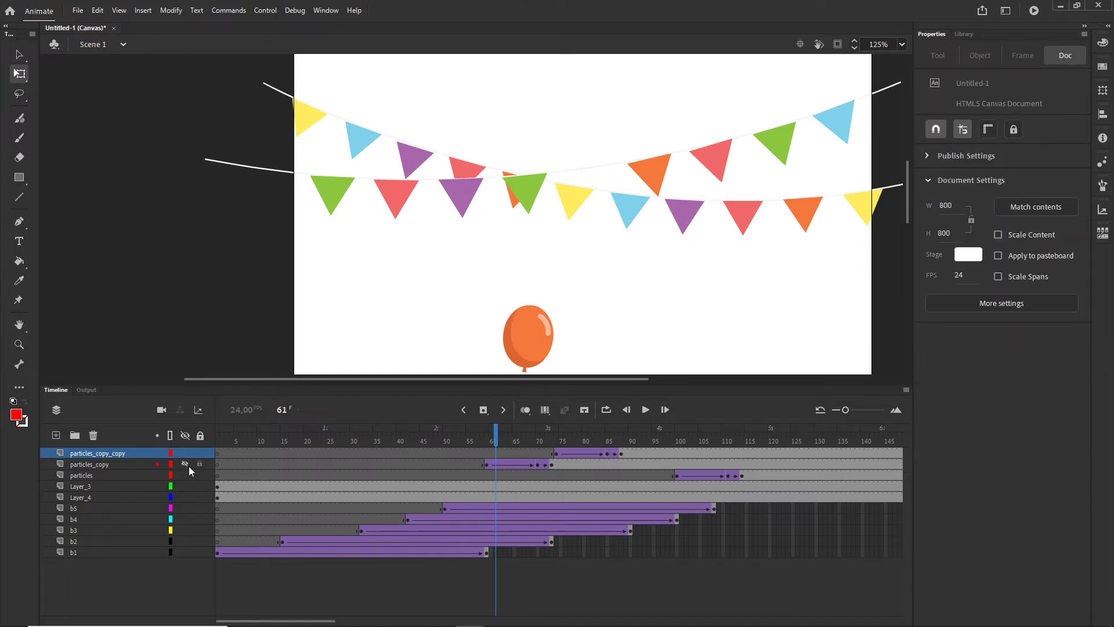
pyautogui.moveTo(514, 433); pyautogui.dragTo(626, 380)
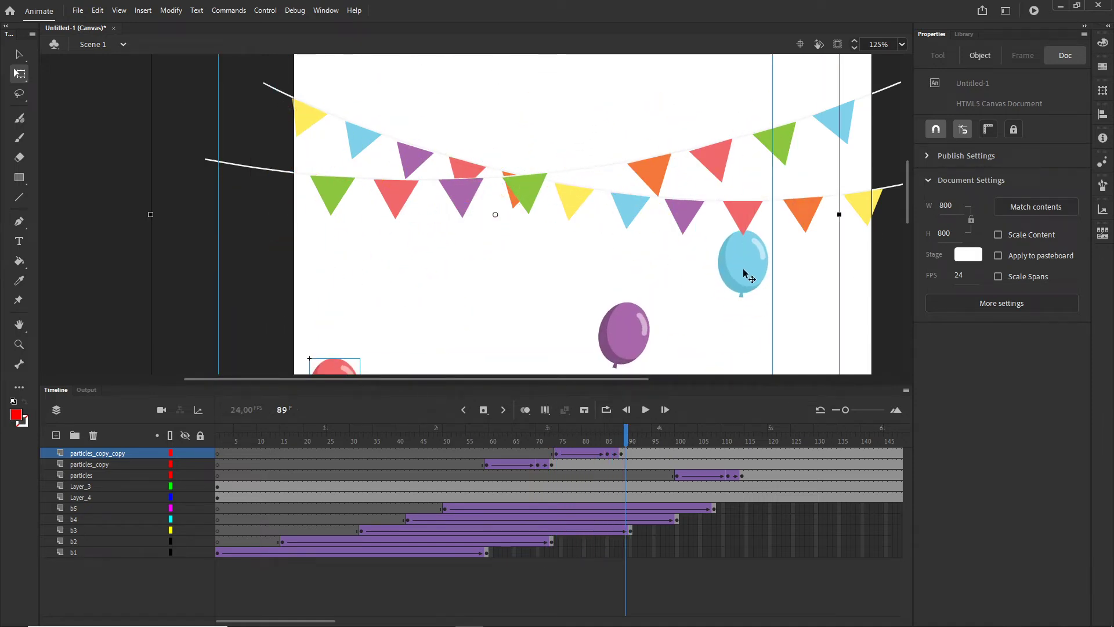
pyautogui.rightClick(96, 457)
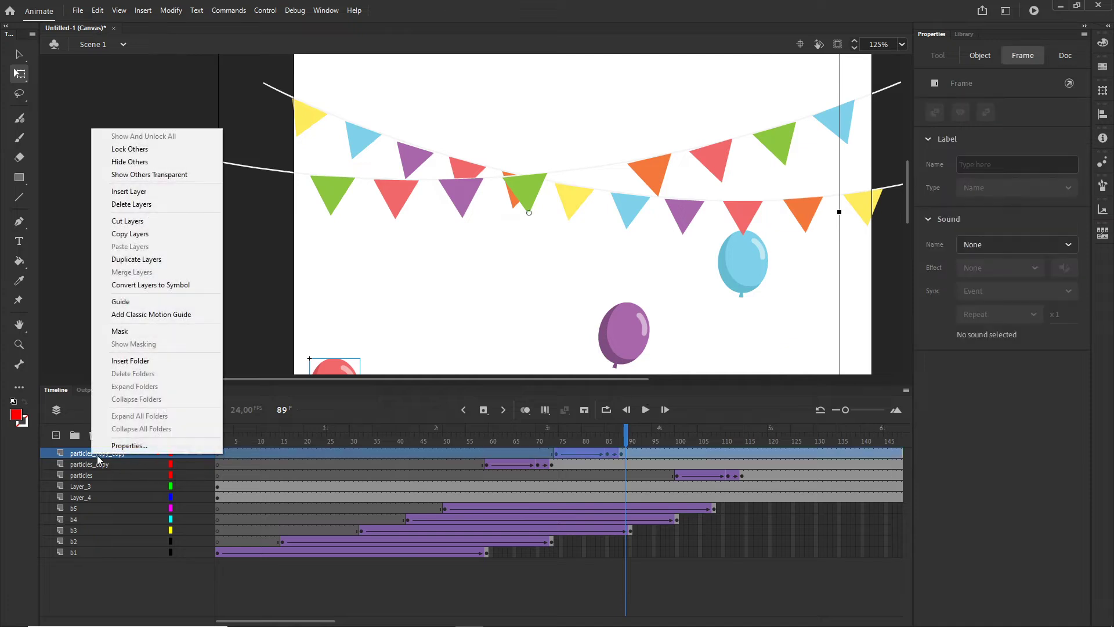
pyautogui.click(137, 259)
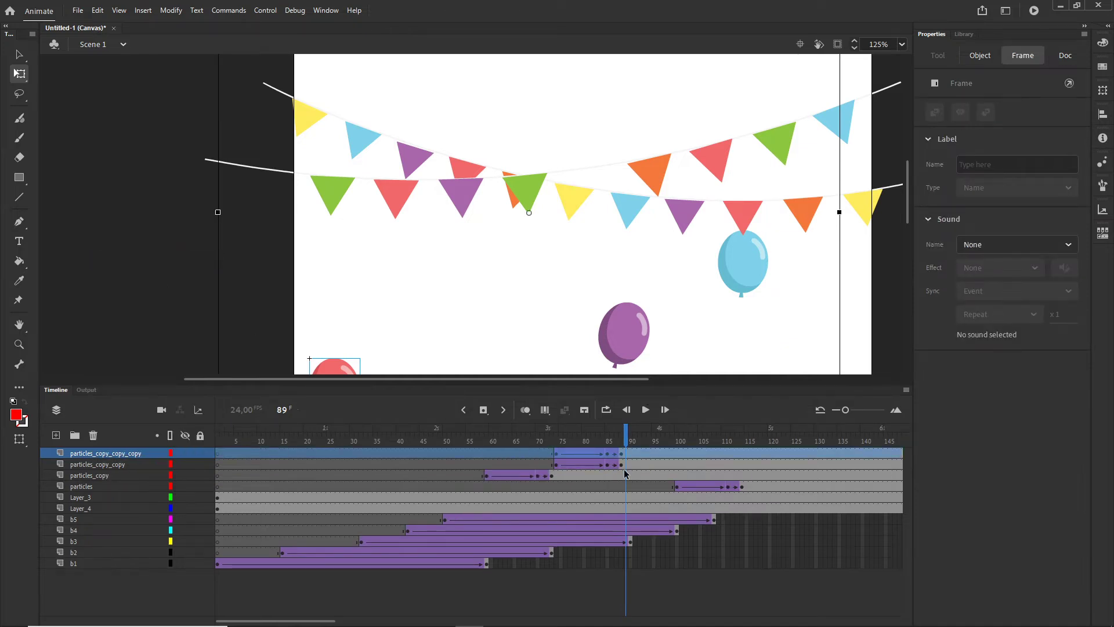
# Shift the burst's keyframes on layer particles_copy_copy_copy so the burst starts at frame 90, at the end of the blue balloon's rise.
pyautogui.click(622, 456)
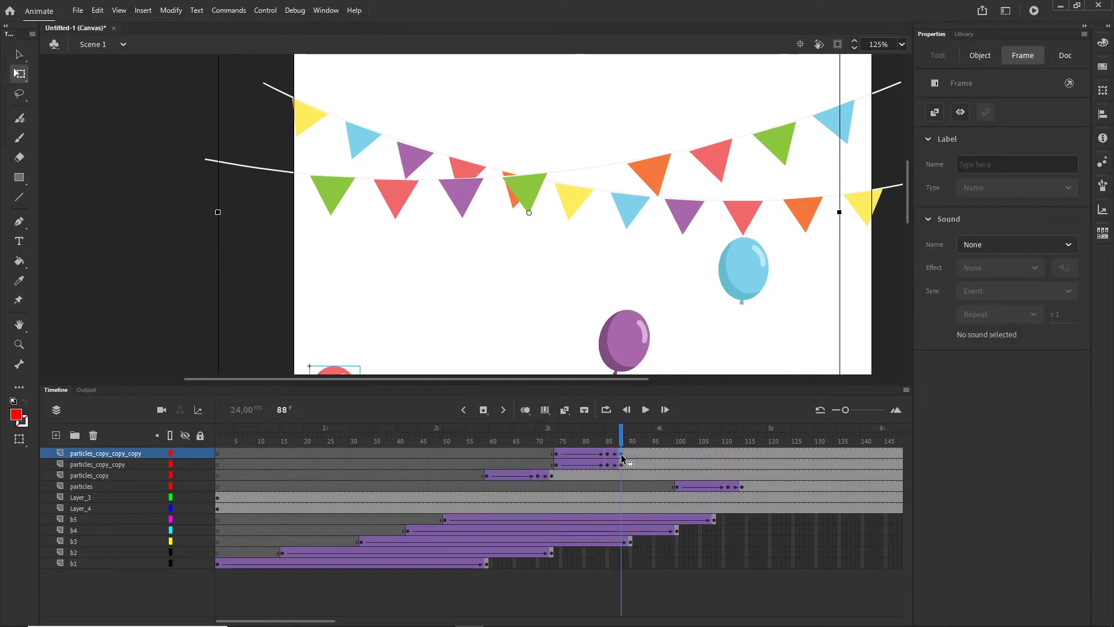
pyautogui.click(555, 457)
pyautogui.moveTo(557, 457); pyautogui.dragTo(629, 456)
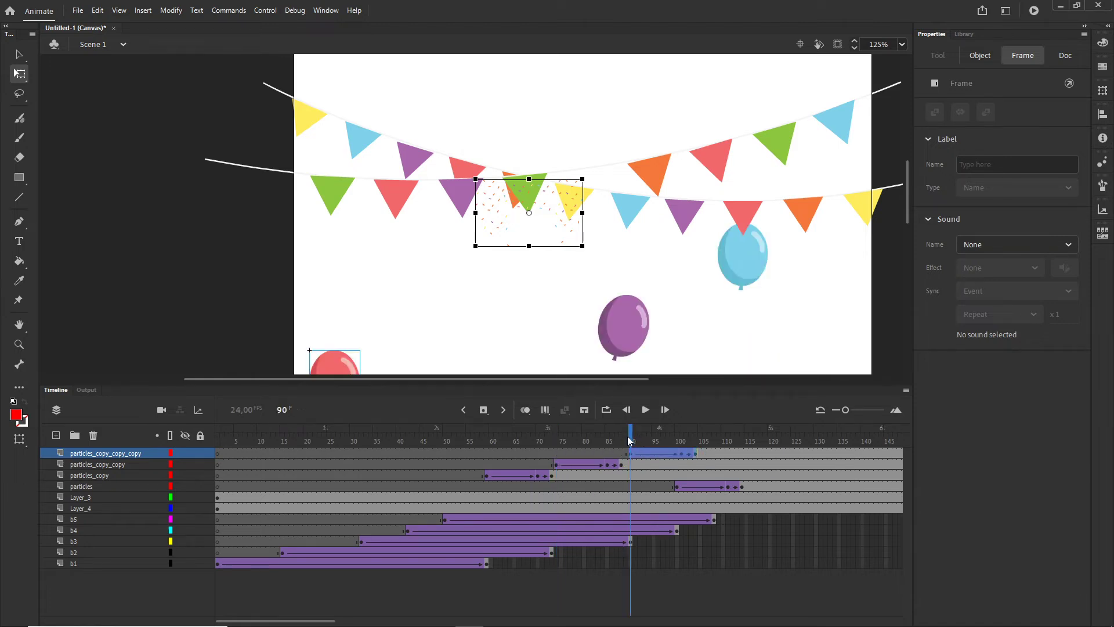
pyautogui.click(630, 440)
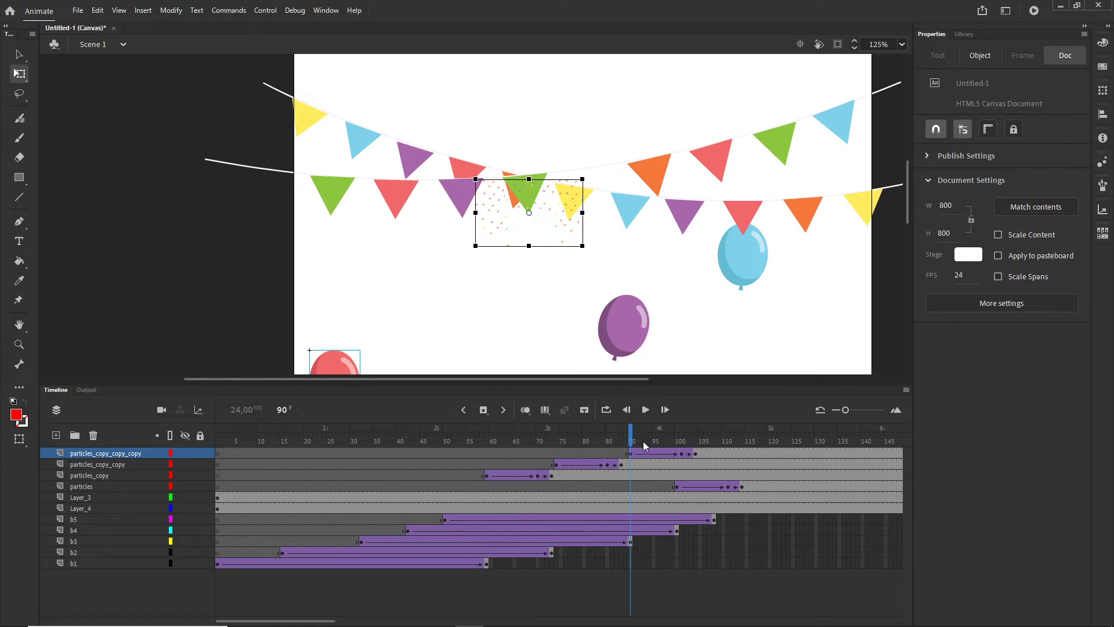
# Turn on Edit Multiple Frames over the burst's keyframes, hide layers particles_copy and particles_copy_copy, and select everything on layer particles_copy_copy_copy.
pyautogui.click(545, 410)
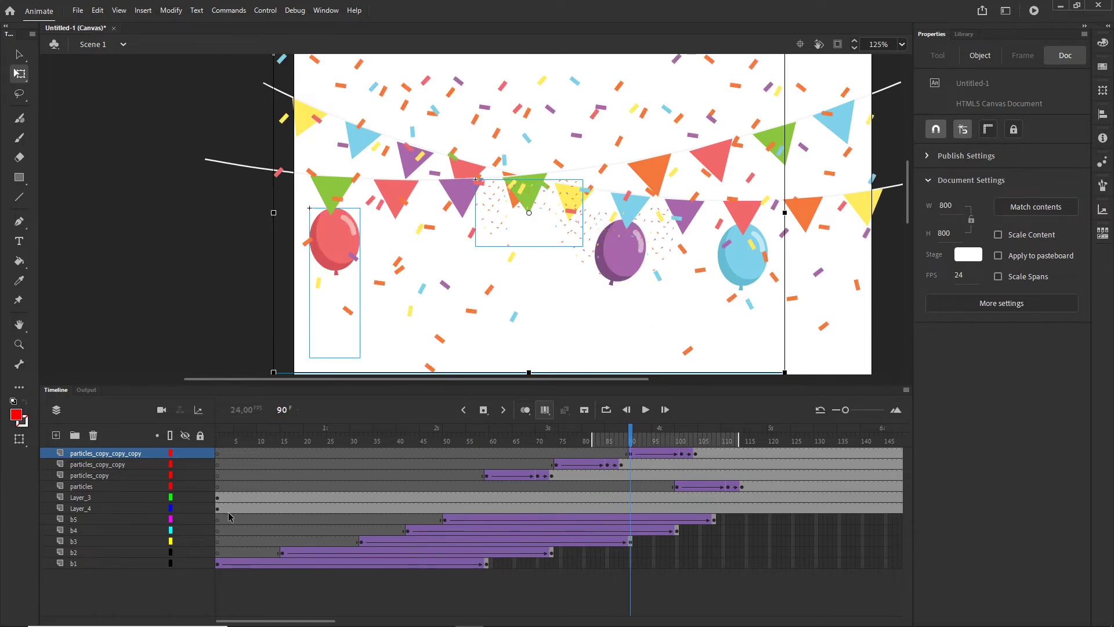
pyautogui.click(129, 454)
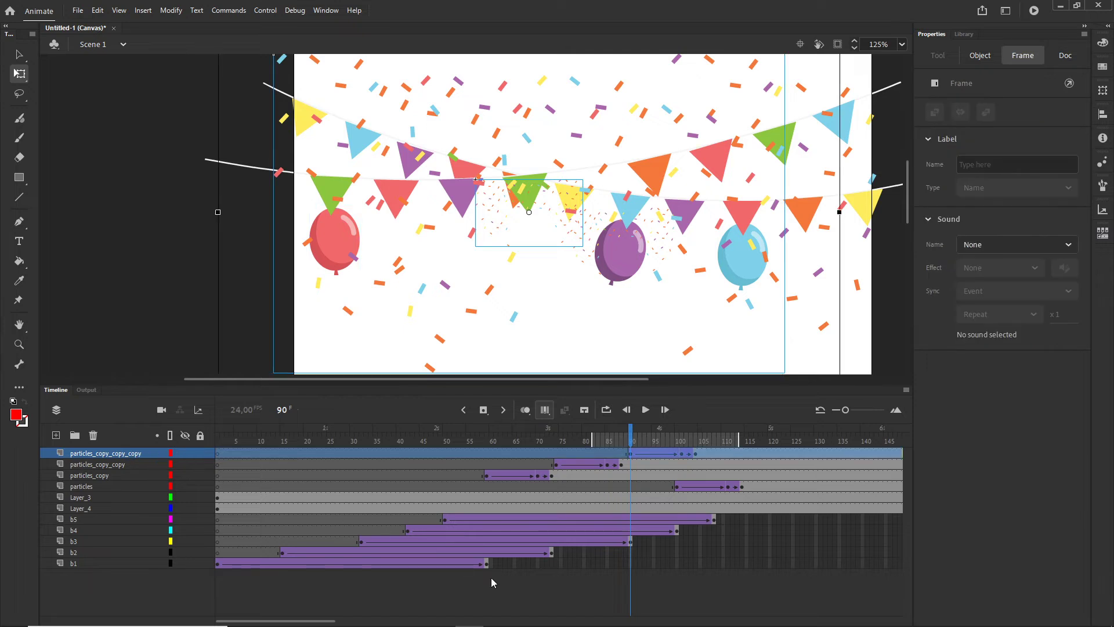
pyautogui.moveTo(586, 620)
pyautogui.click(772, 579)
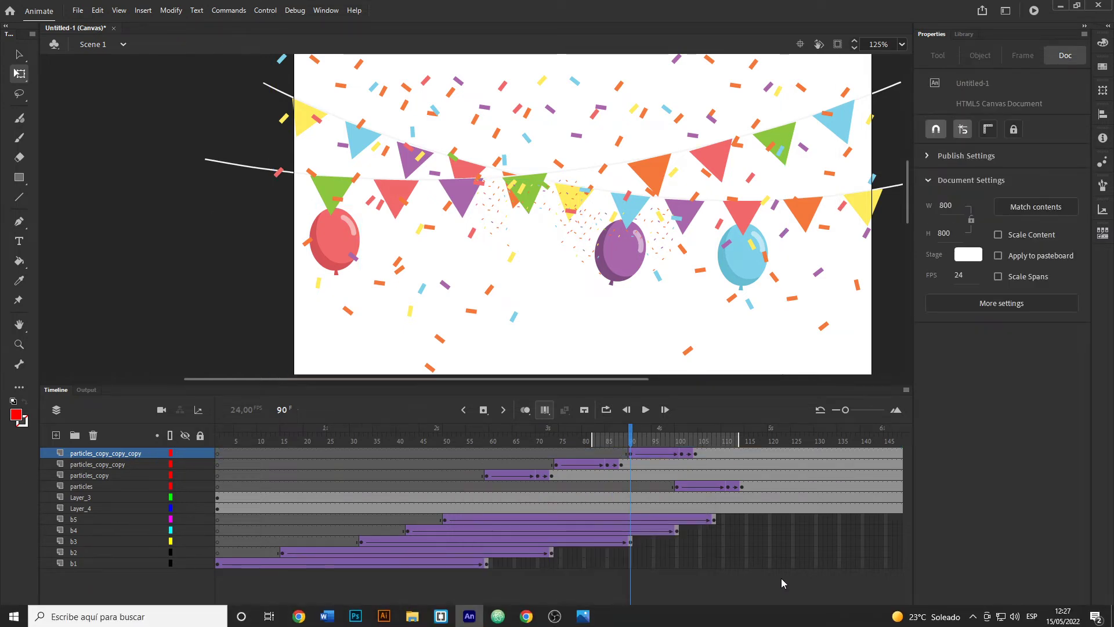
pyautogui.click(185, 475)
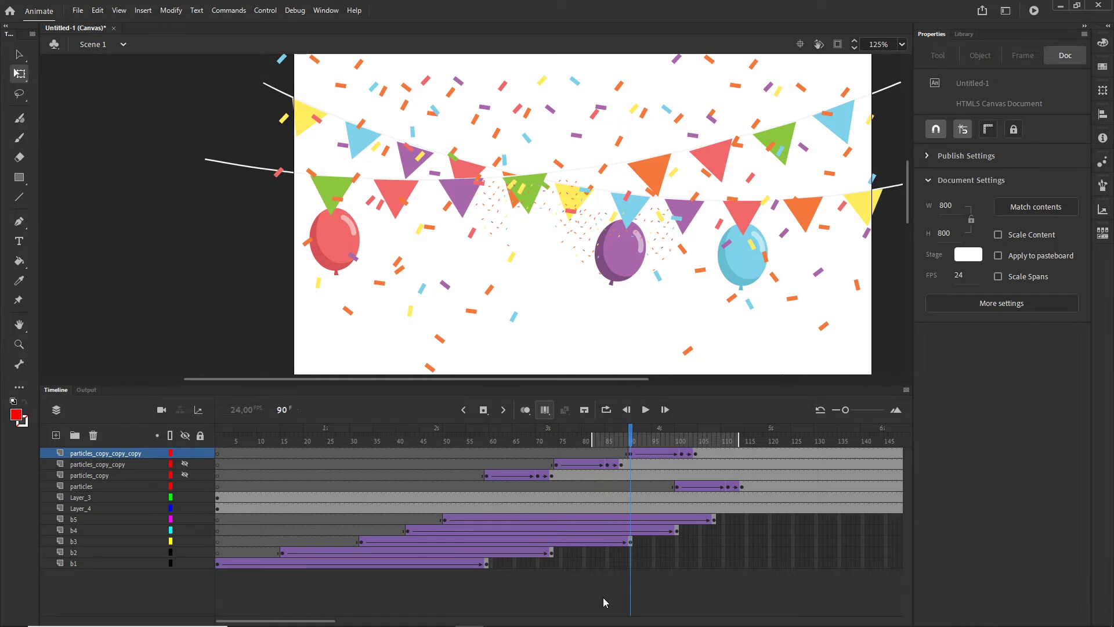
pyautogui.click(108, 455)
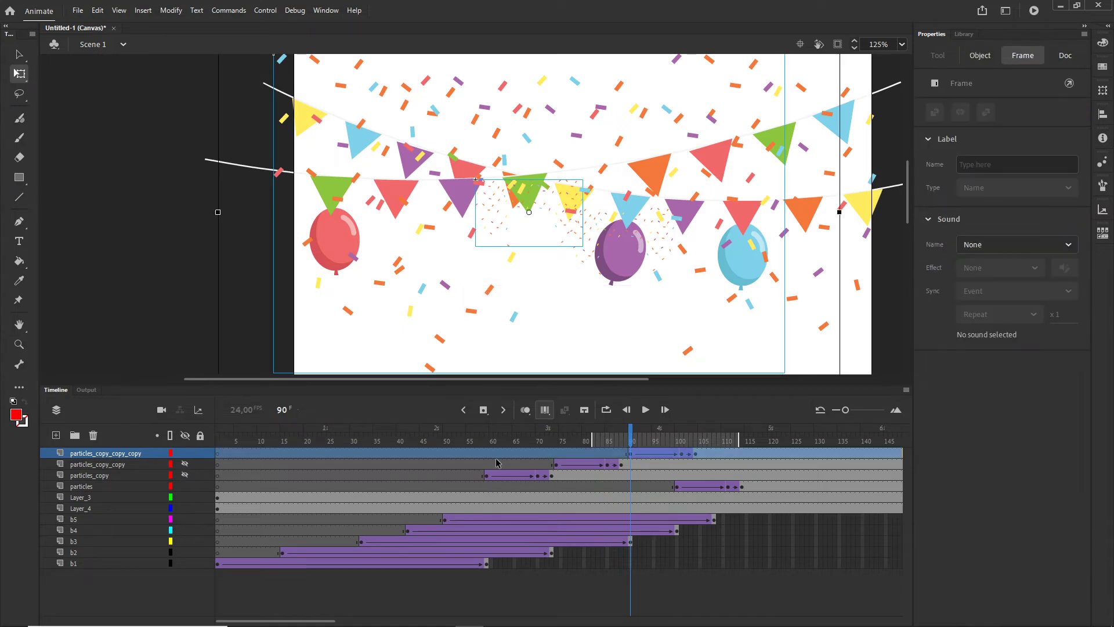
# Nudge the selected confetti in all keyframes over to the top of the blue balloon, and turn off Edit Multiple Frames.
pyautogui.hotkey('shift', 'Right')
pyautogui.hotkey('shift', 'Right')
pyautogui.hotkey('shift', 'Right')
pyautogui.hotkey('shift', 'Right')
pyautogui.hotkey('shift', 'Right')
pyautogui.hotkey('shift', 'Right')
pyautogui.hotkey('shift', 'Right')
pyautogui.hotkey('shift', 'Right')
pyautogui.hotkey('shift', 'Right')
pyautogui.hotkey('shift', 'Right')
pyautogui.hotkey('shift', 'Right')
pyautogui.hotkey('shift', 'Right')
pyautogui.hotkey('shift', 'Right')
pyautogui.hotkey('shift', 'Right')
pyautogui.hotkey('shift', 'Right')
pyautogui.hotkey('shift', 'Right')
pyautogui.hotkey('shift', 'Right')
pyautogui.hotkey('shift', 'Right')
pyautogui.hotkey('shift', 'Right')
pyautogui.hotkey('shift', 'Right')
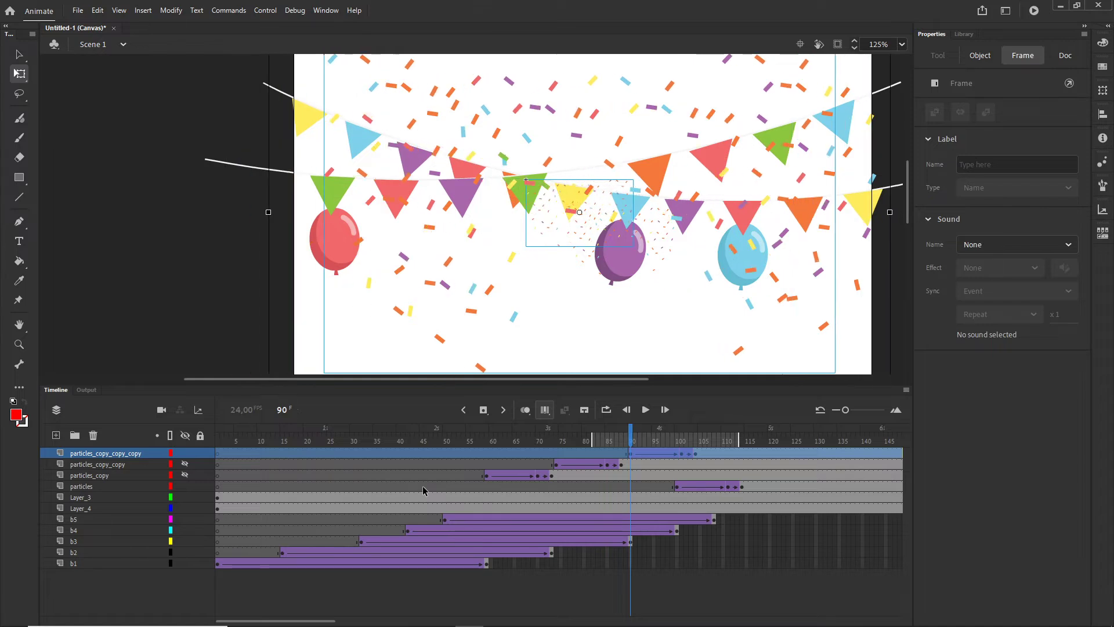
pyautogui.hotkey('shift', 'Right')
pyautogui.hotkey('shift', 'Right')
pyautogui.hotkey('shift', 'Right')
pyautogui.hotkey('shift', 'Right')
pyautogui.hotkey('shift', 'Right')
pyautogui.hotkey('shift', 'Right')
pyautogui.hotkey('shift', 'Right')
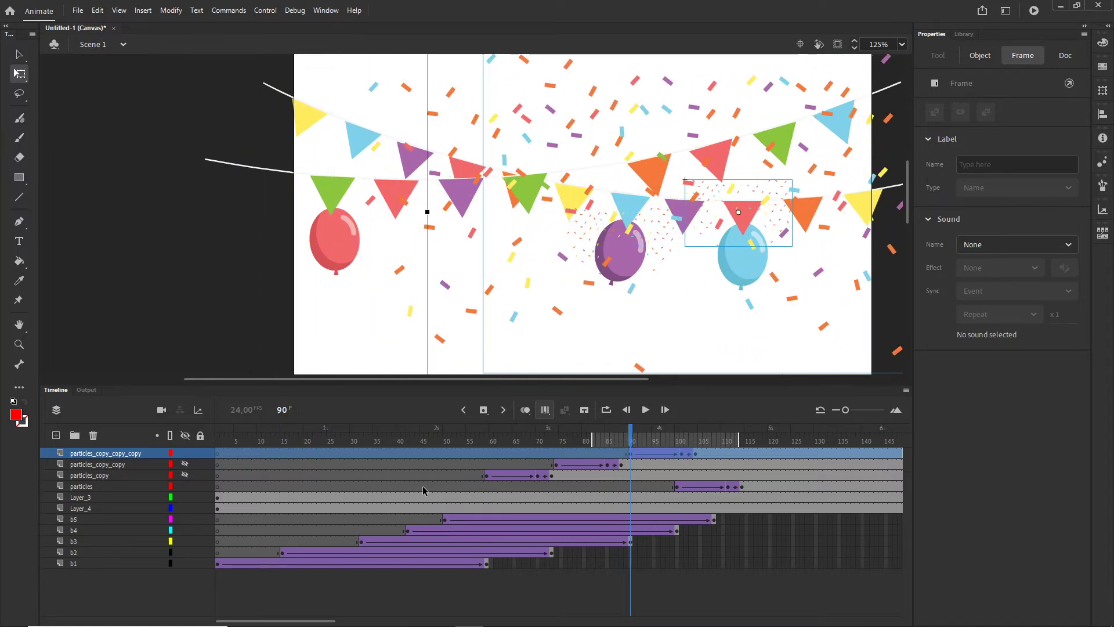
pyautogui.hotkey('shift', 'Down')
pyautogui.hotkey('shift', 'Down')
pyautogui.press('Right')
pyautogui.press('Right')
pyautogui.press('Right')
pyautogui.press('Right')
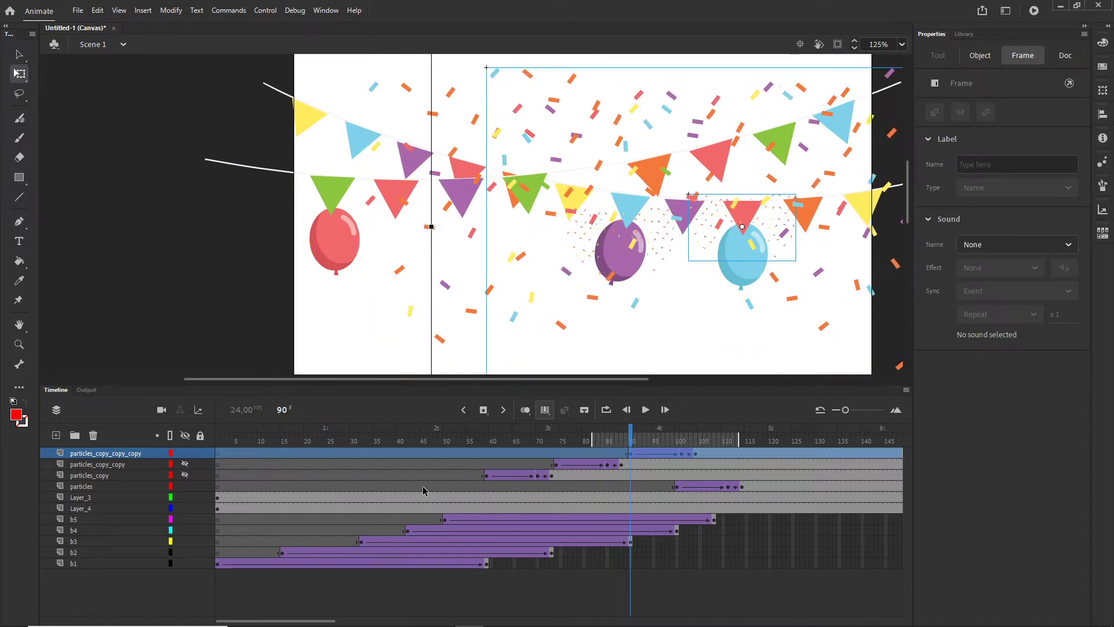
pyautogui.press('Down')
pyautogui.press('Down')
pyautogui.press('Down')
pyautogui.press('Down')
pyautogui.press('Right')
pyautogui.press('Down')
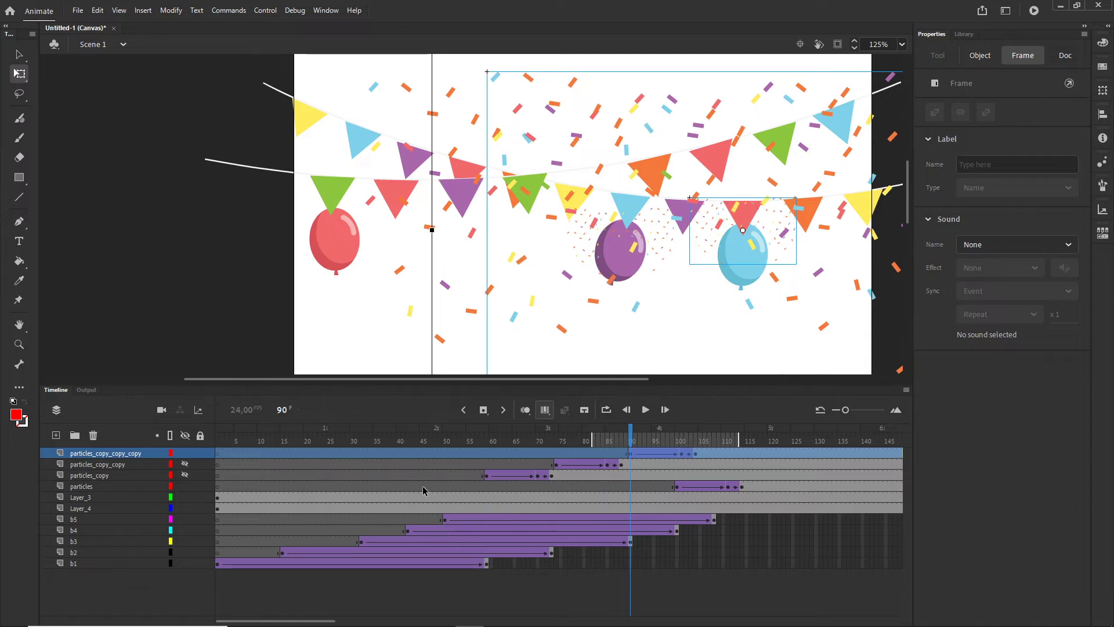
pyautogui.click(544, 410)
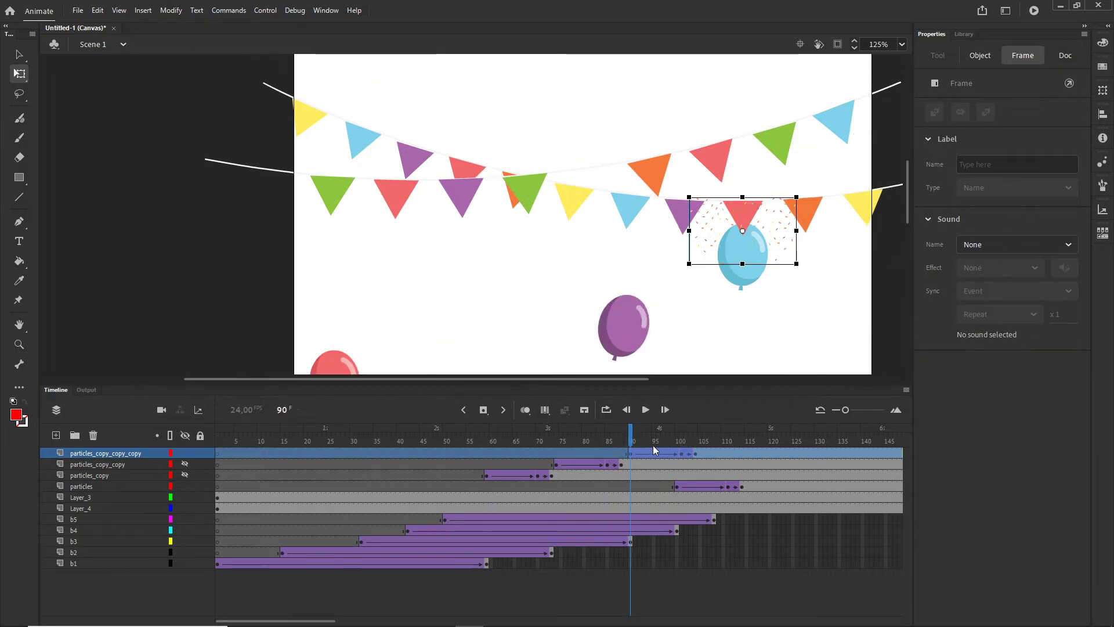
# Duplicate the particles_copy_copy_copy layer after moving the playhead to frame 108, where the red balloon finishes rising.
pyautogui.moveTo(632, 439); pyautogui.dragTo(714, 409)
pyautogui.click(488, 298)
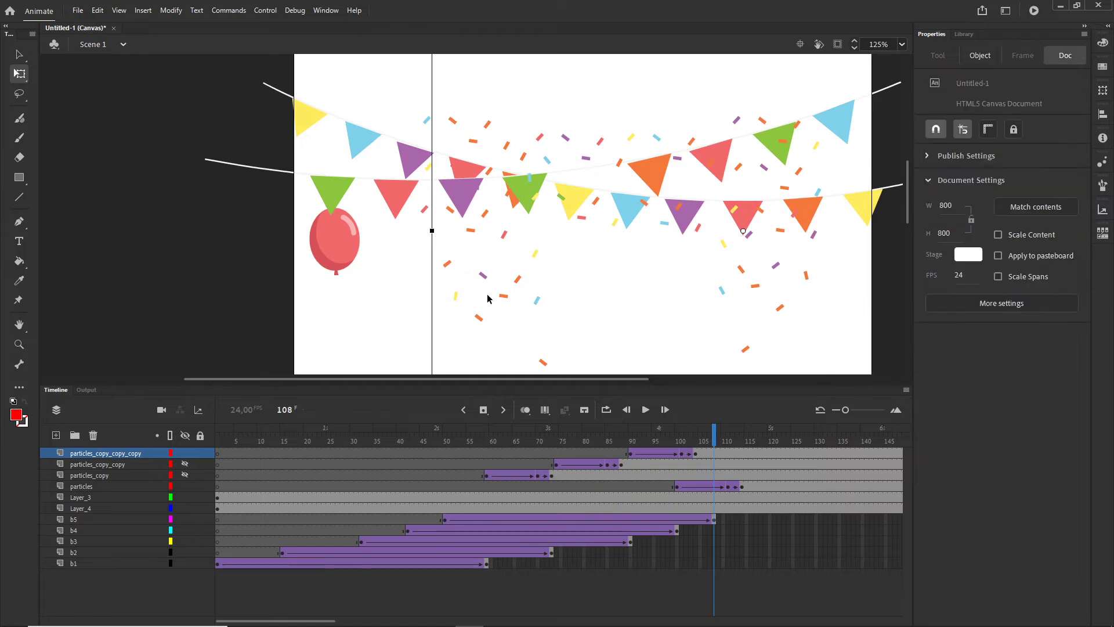
pyautogui.rightClick(104, 459)
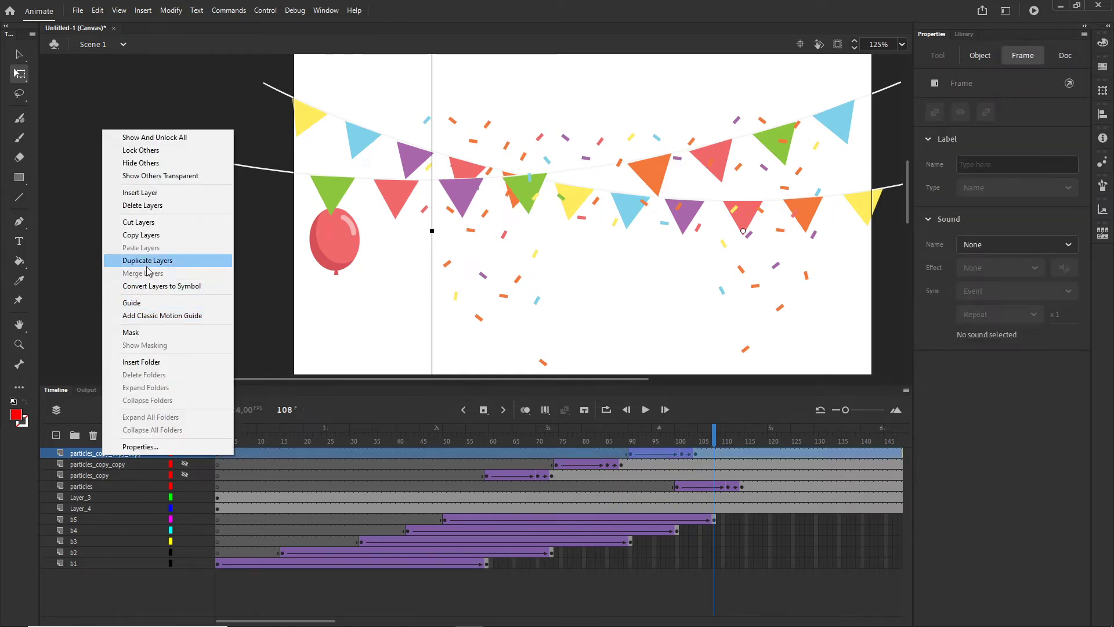
pyautogui.click(148, 261)
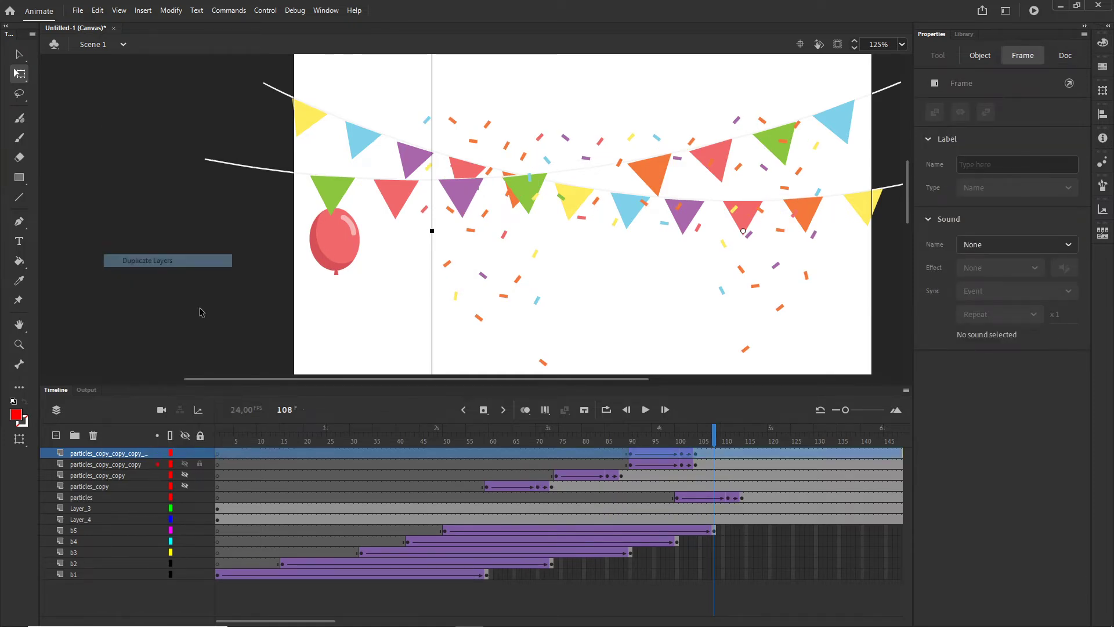
# Move all the tween frames on the duplicated top particles layer so the confetti burst starts at frame 108.
pyautogui.click(696, 455)
pyautogui.click(632, 454)
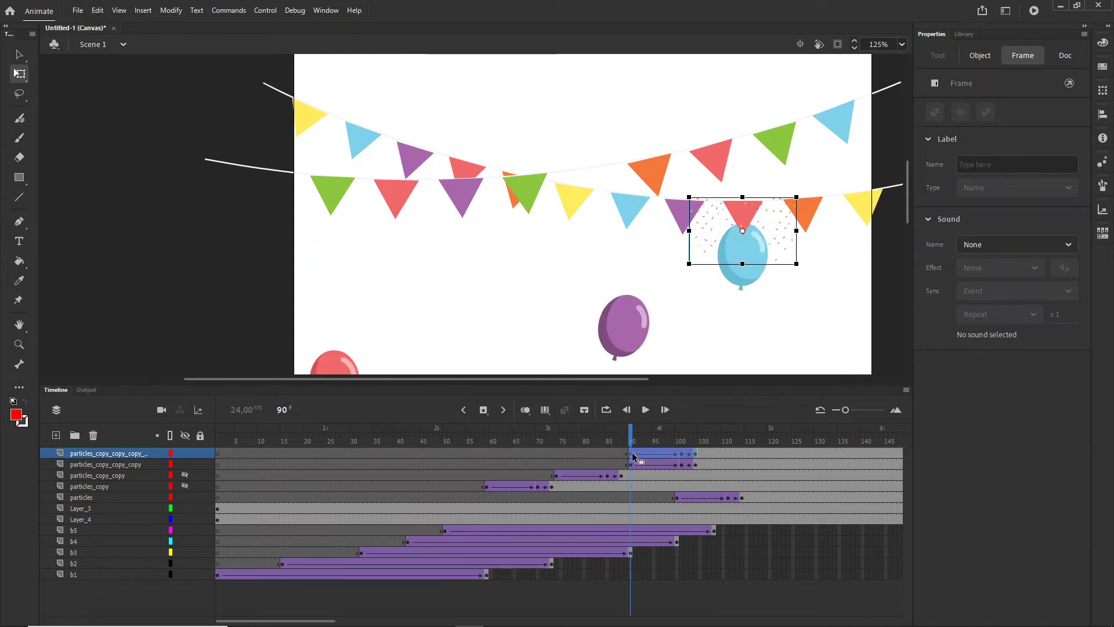
pyautogui.moveTo(632, 456); pyautogui.dragTo(723, 441)
pyautogui.click(708, 441)
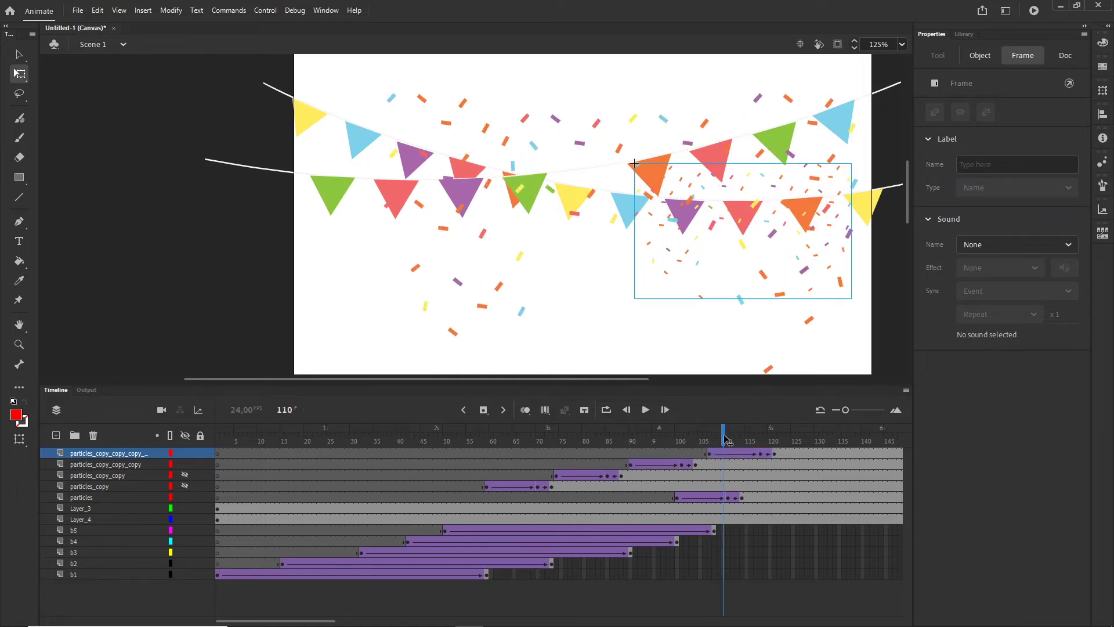
pyautogui.click(783, 469)
pyautogui.click(778, 459)
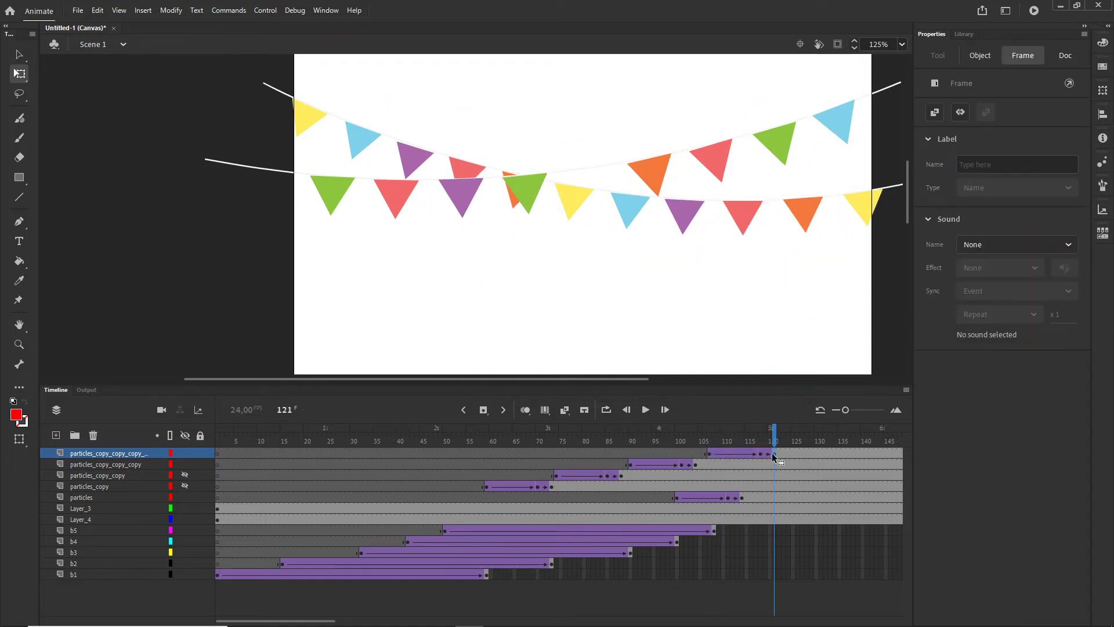
pyautogui.click(712, 457)
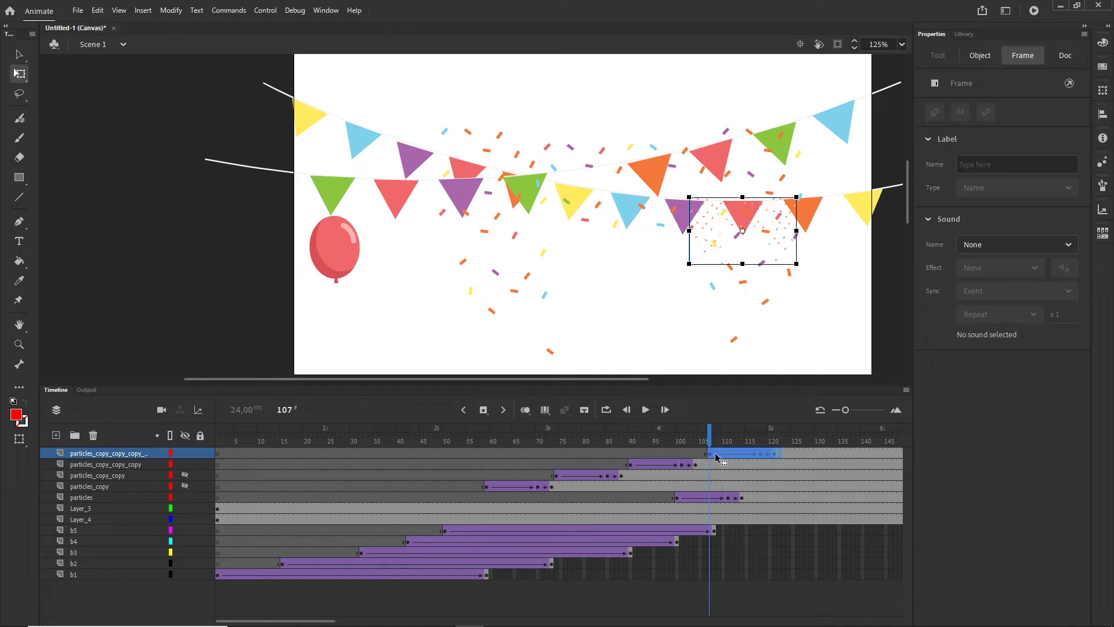
pyautogui.click(717, 457)
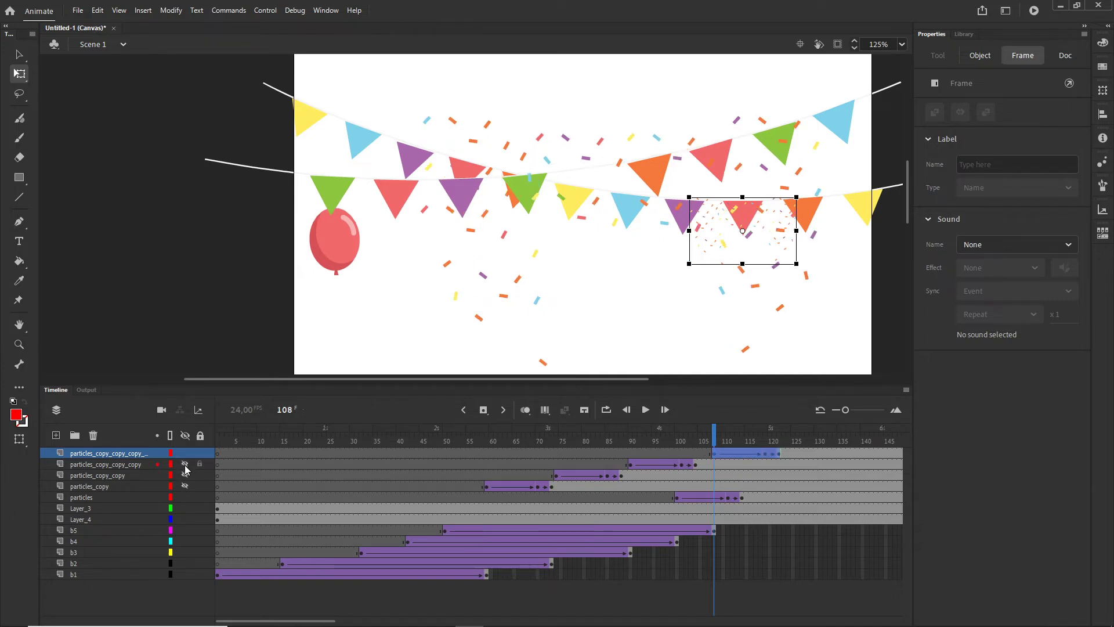
# Move the new burst across all its keyframes onto the upper part of the red balloon, using Edit Multiple Frames, and turn that mode off.
pyautogui.click(544, 410)
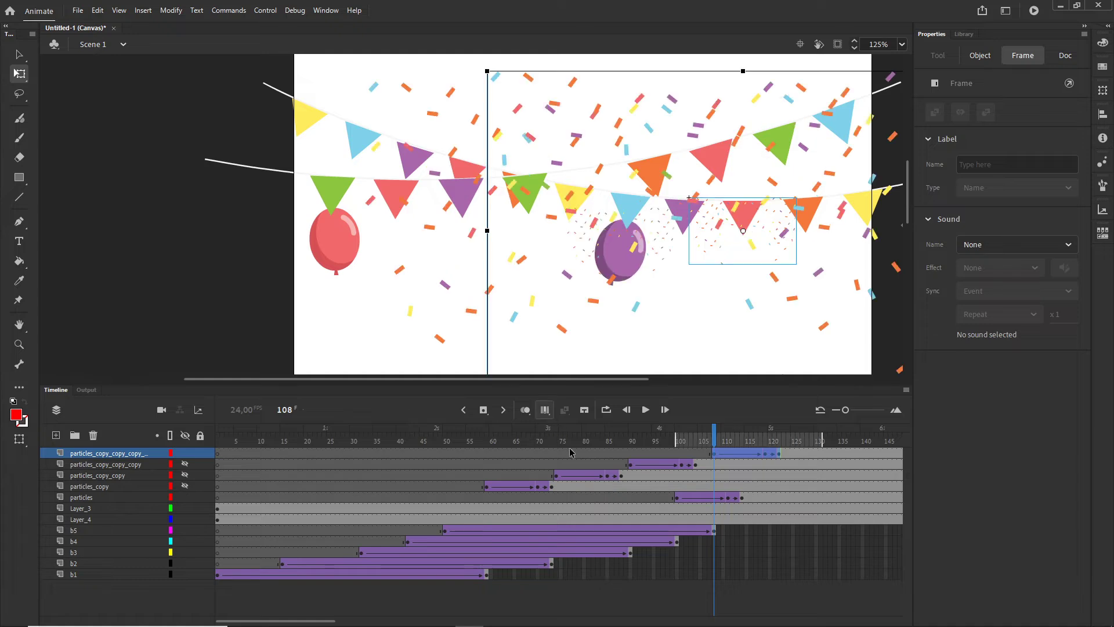
pyautogui.click(97, 467)
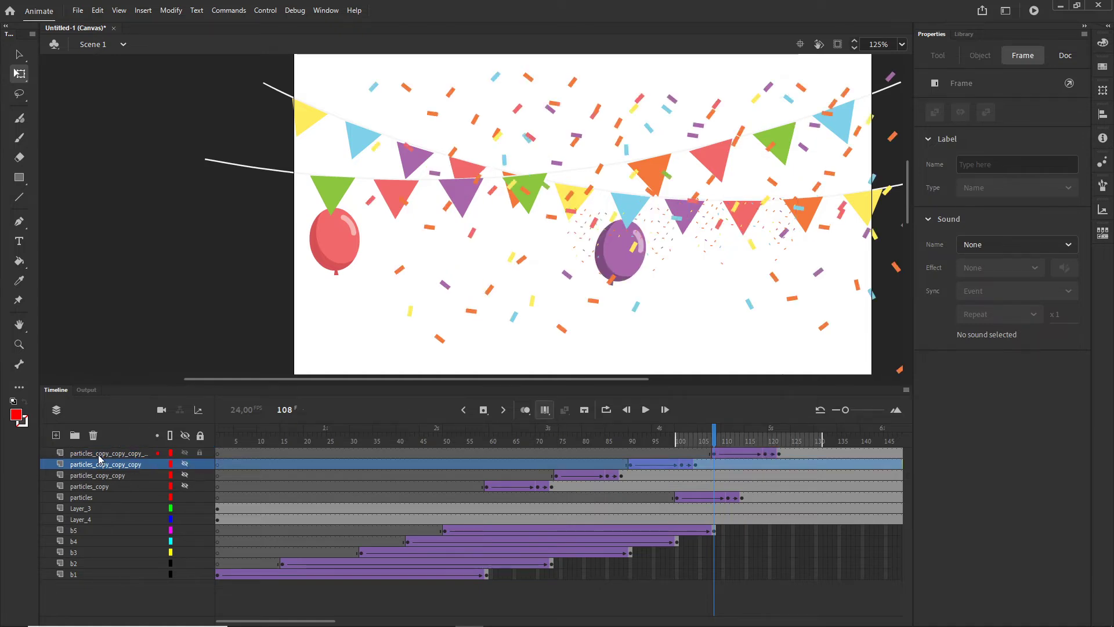
pyautogui.click(104, 455)
pyautogui.hotkey('shift', 'Left')
pyautogui.hotkey('shift', 'Left')
pyautogui.hotkey('shift', 'Left')
pyautogui.hotkey('shift', 'Left')
pyautogui.hotkey('shift', 'Left')
pyautogui.hotkey('shift', 'Left')
pyautogui.hotkey('shift', 'Left')
pyautogui.hotkey('shift', 'Left')
pyautogui.hotkey('shift', 'Left')
pyautogui.hotkey('shift', 'Left')
pyautogui.hotkey('shift', 'Left')
pyautogui.hotkey('shift', 'Left')
pyautogui.hotkey('shift', 'Left')
pyautogui.hotkey('shift', 'Left')
pyautogui.hotkey('shift', 'Left')
pyautogui.hotkey('shift', 'Left')
pyautogui.hotkey('shift', 'Left')
pyautogui.hotkey('shift', 'Left')
pyautogui.hotkey('shift', 'Left')
pyautogui.hotkey('shift', 'Left')
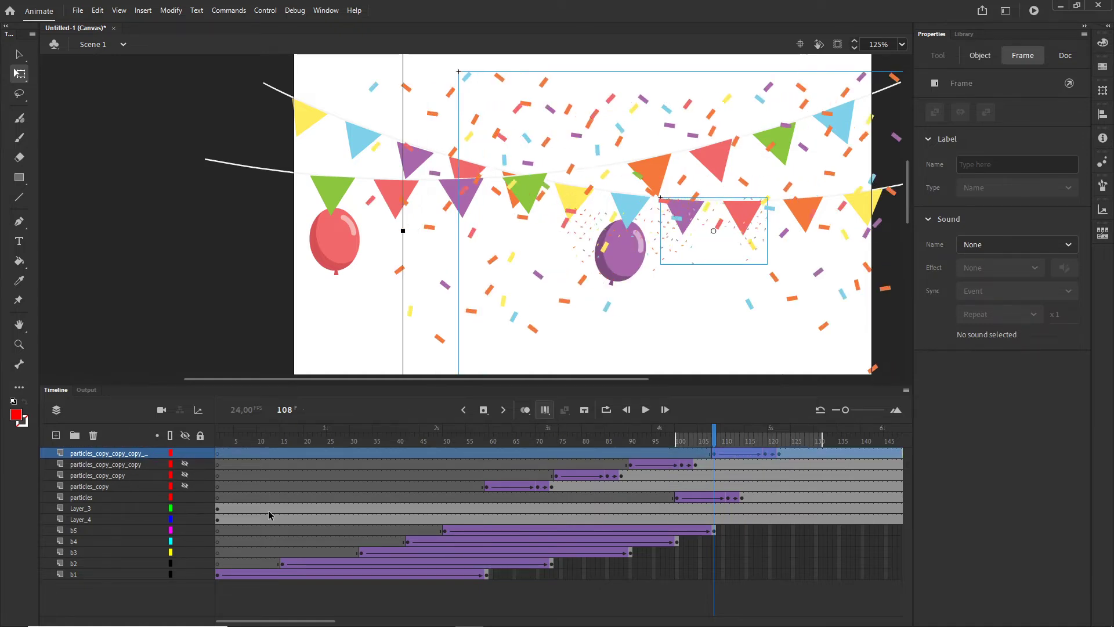
pyautogui.hotkey('shift', 'Left')
pyautogui.hotkey('shift', 'Left')
pyautogui.hotkey('shift', 'Left')
pyautogui.hotkey('shift', 'Left')
pyautogui.hotkey('shift', 'Left')
pyautogui.hotkey('shift', 'Left')
pyautogui.hotkey('shift', 'Left')
pyautogui.hotkey('shift', 'Left')
pyautogui.hotkey('shift', 'Left')
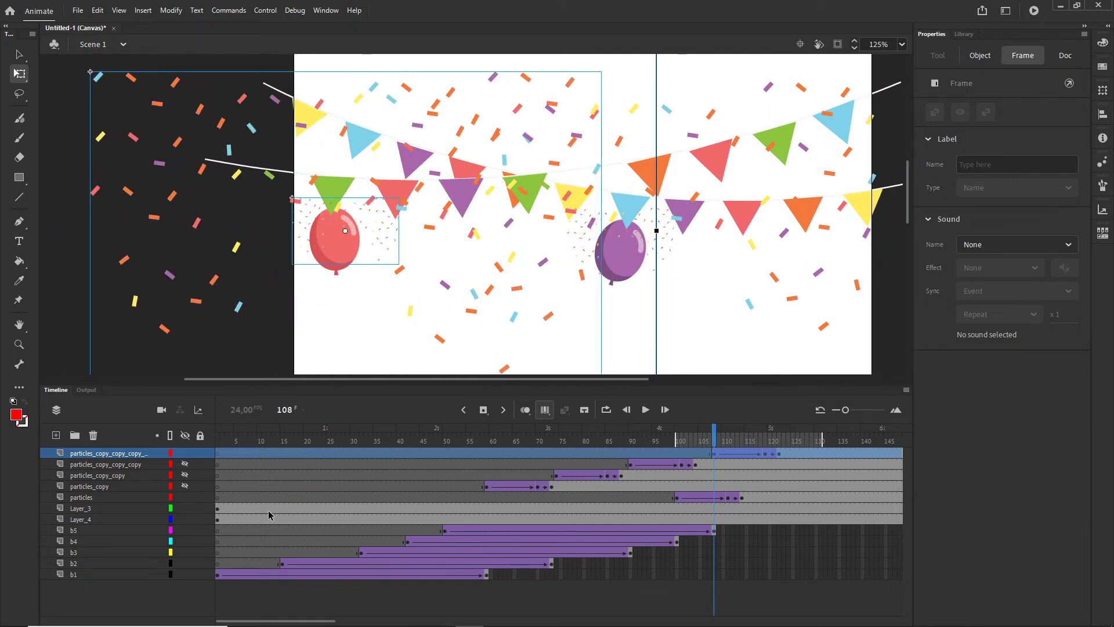
pyautogui.hotkey('shift', 'Up')
pyautogui.hotkey('shift', 'Up')
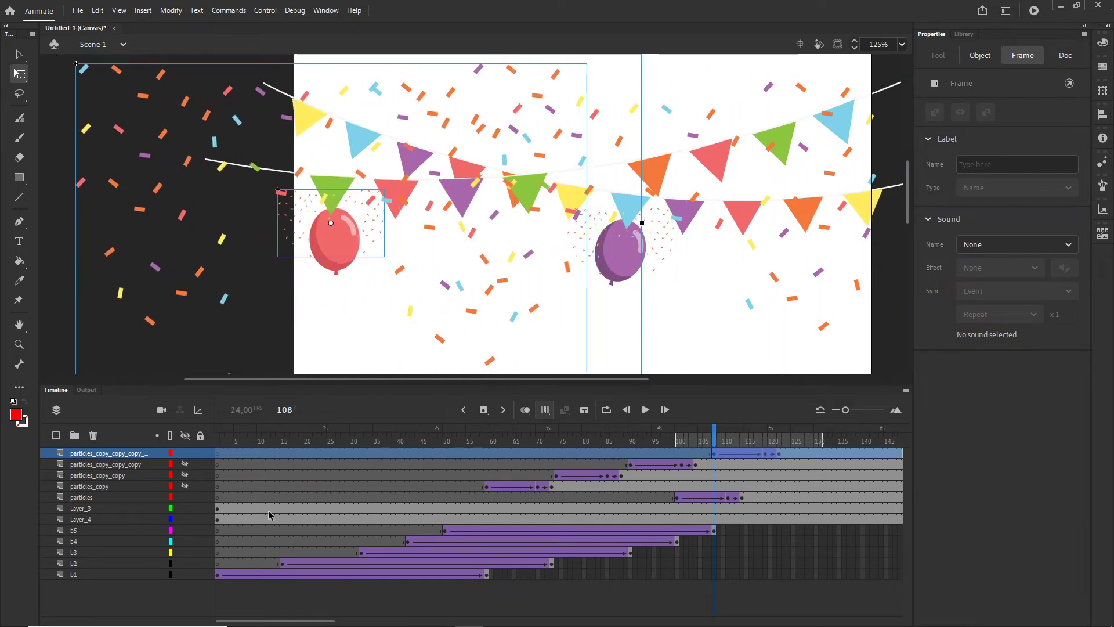
pyautogui.press('Up')
pyautogui.press('Up')
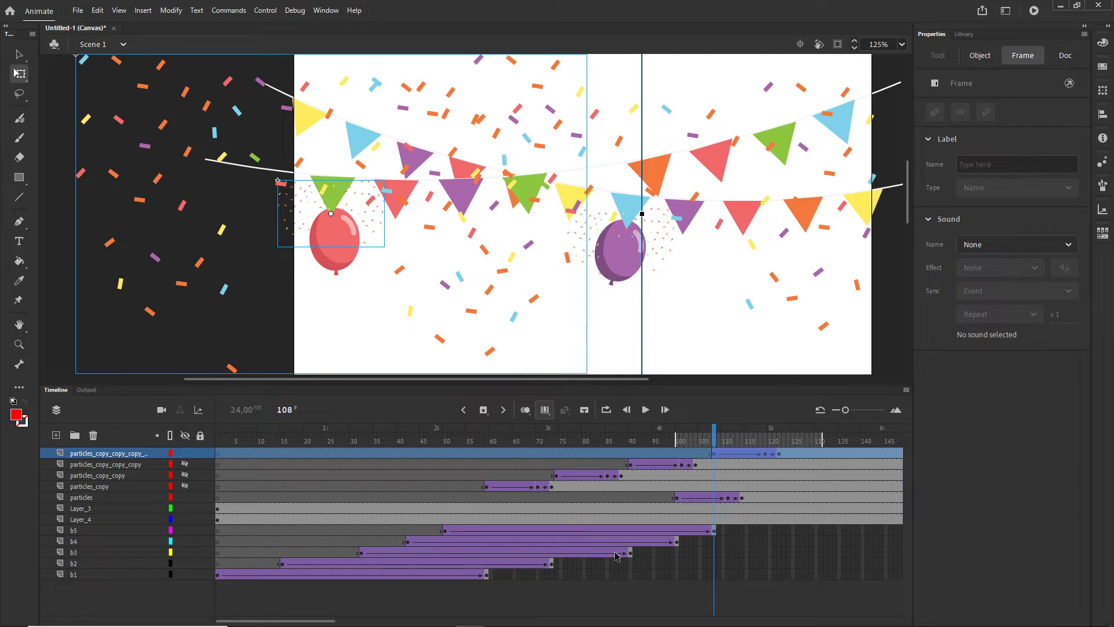
pyautogui.click(544, 410)
# Make the hidden particle copy layers visible and scrub through the last burst to frame 118.
pyautogui.scroll(-1, 628, 317)
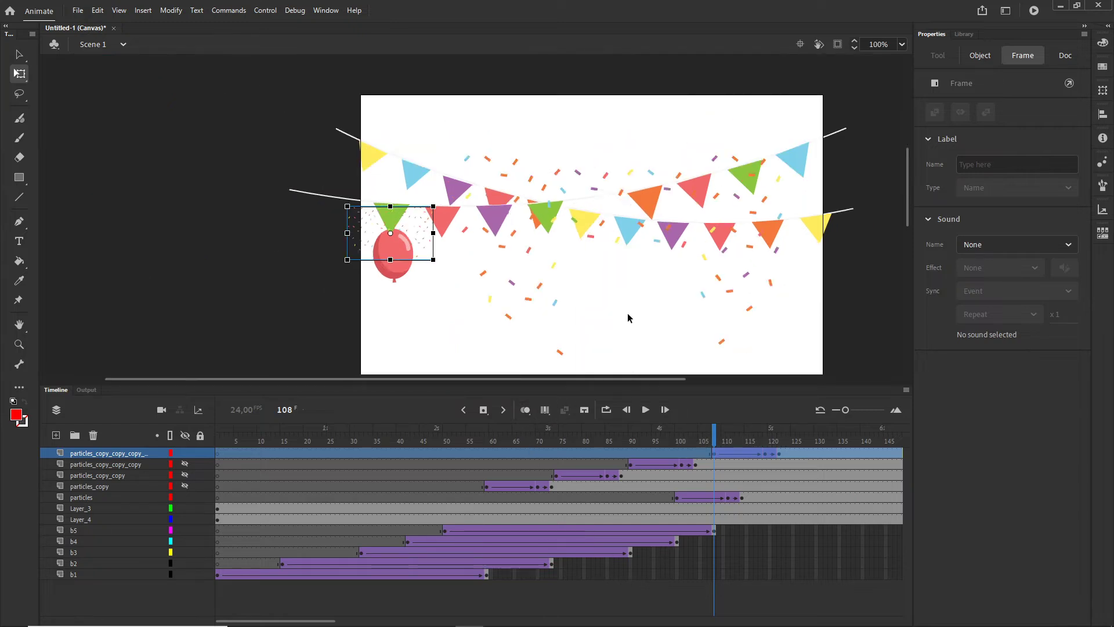
pyautogui.scroll(-1, 628, 318)
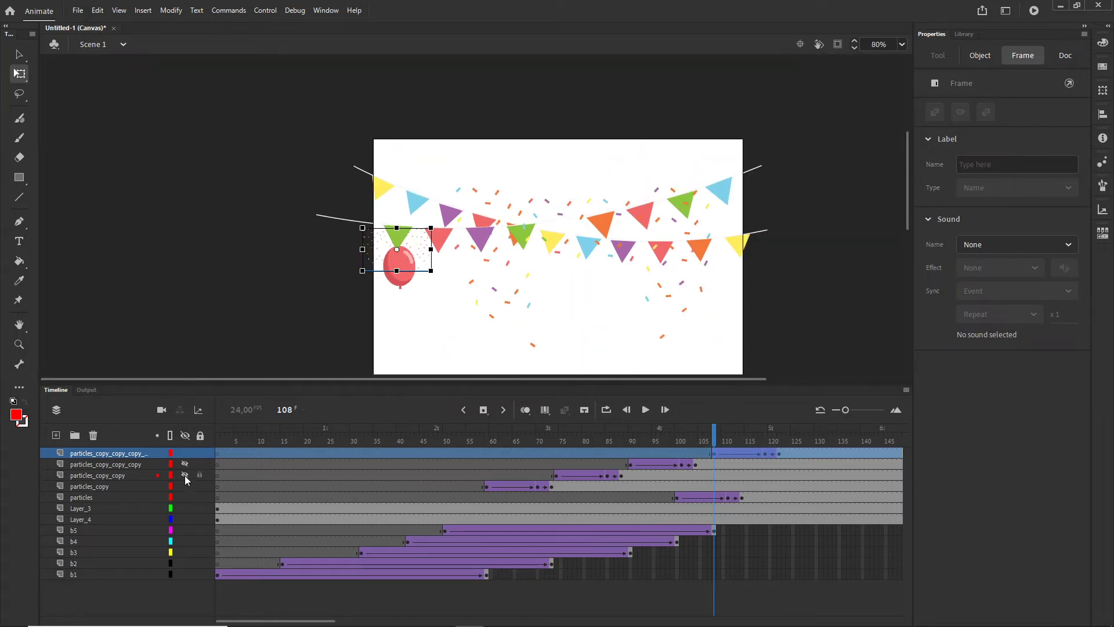
pyautogui.moveTo(714, 441); pyautogui.dragTo(760, 429)
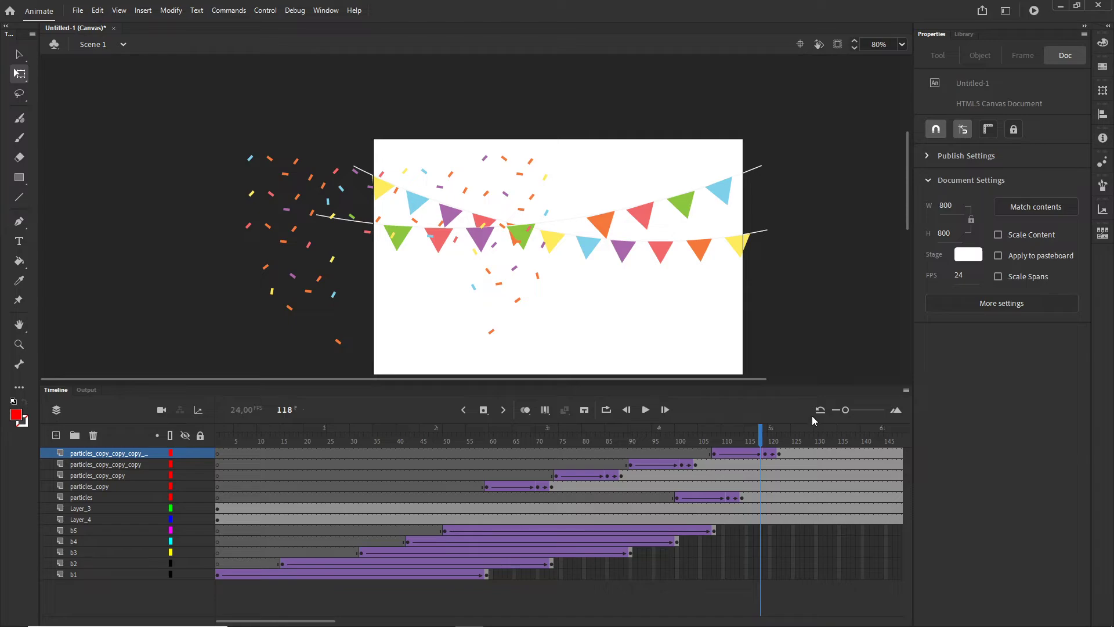
# Test the balloon and confetti animation in the browser, and return to the timeline in Animate.
pyautogui.hotkey('ctrl', 'Return')
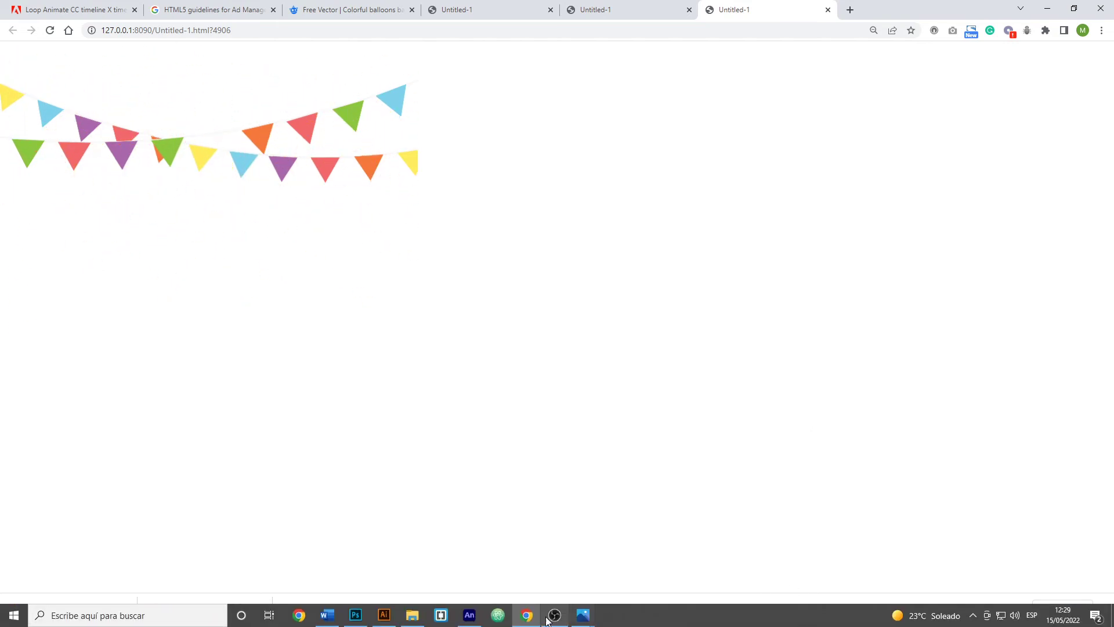
pyautogui.click(526, 616)
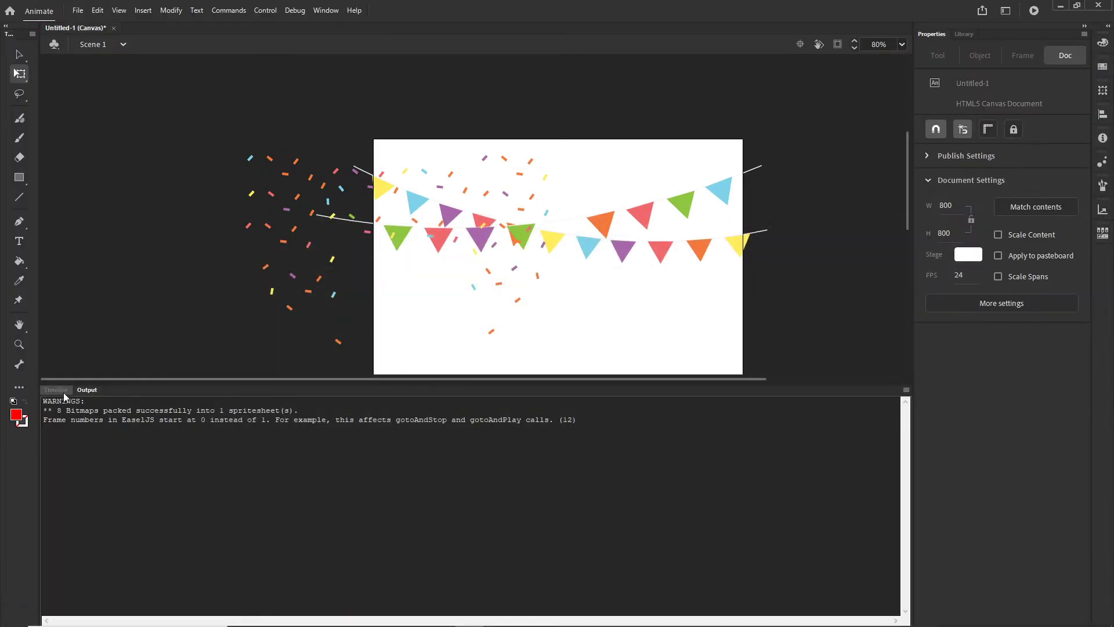
pyautogui.click(56, 390)
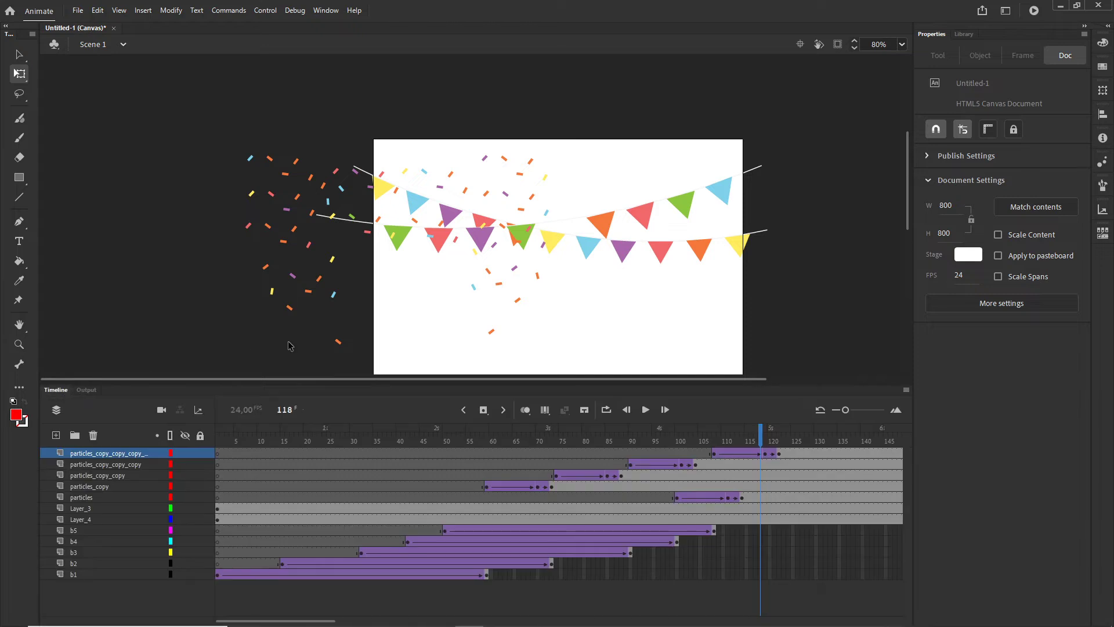
# Select all layers from b1 up to the topmost particles layer and duplicate them.
pyautogui.click(76, 575)
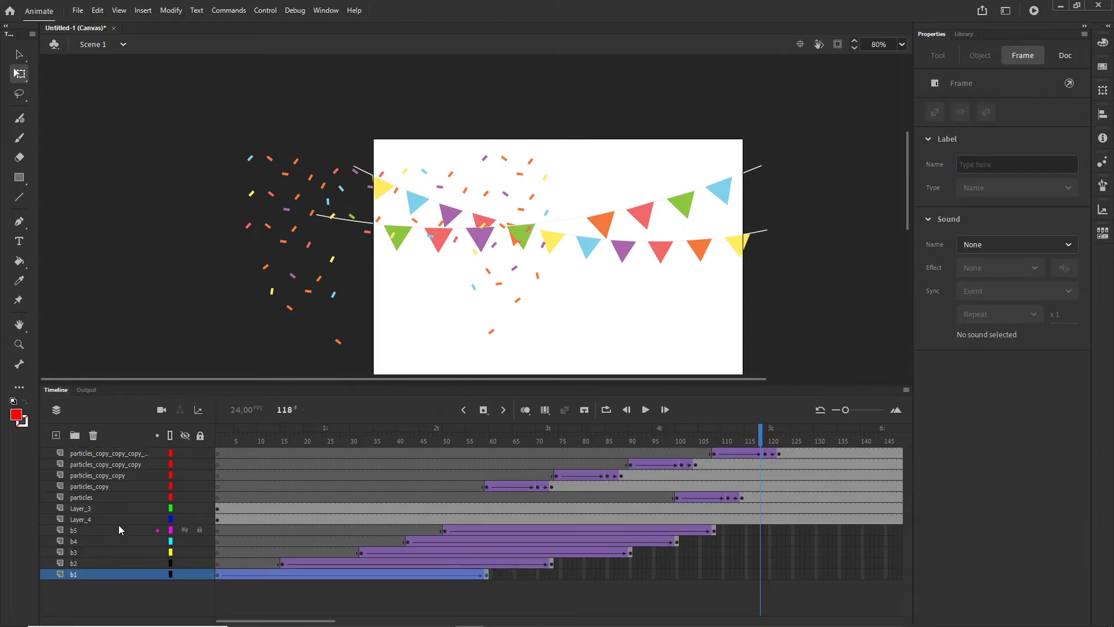
pyautogui.keyDown('shift'); pyautogui.click(97, 456); pyautogui.keyUp('shift')
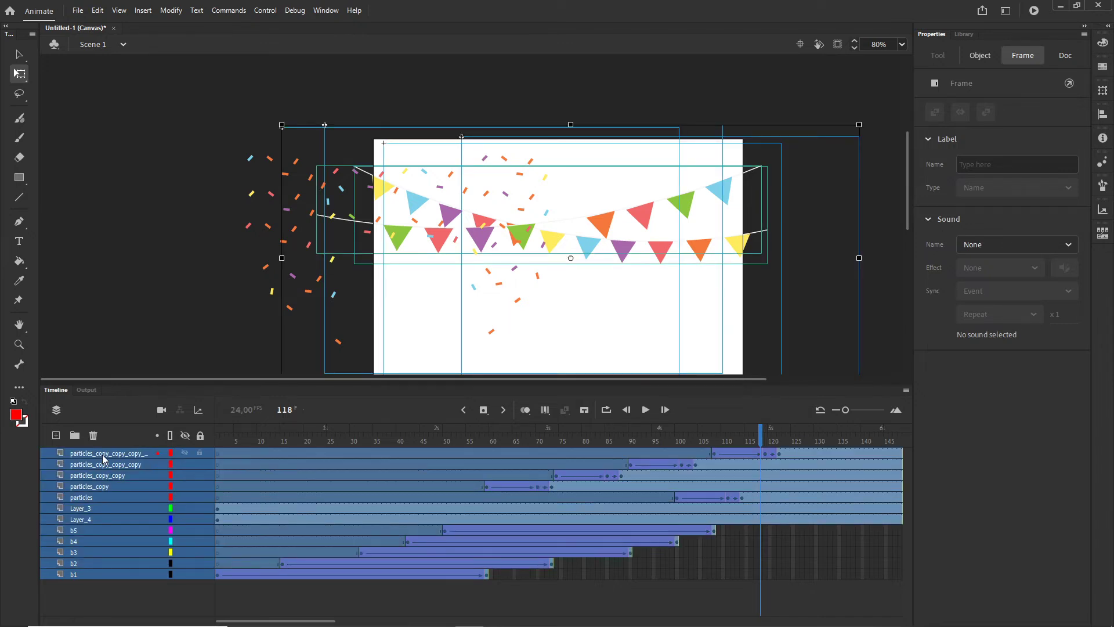
pyautogui.rightClick(103, 456)
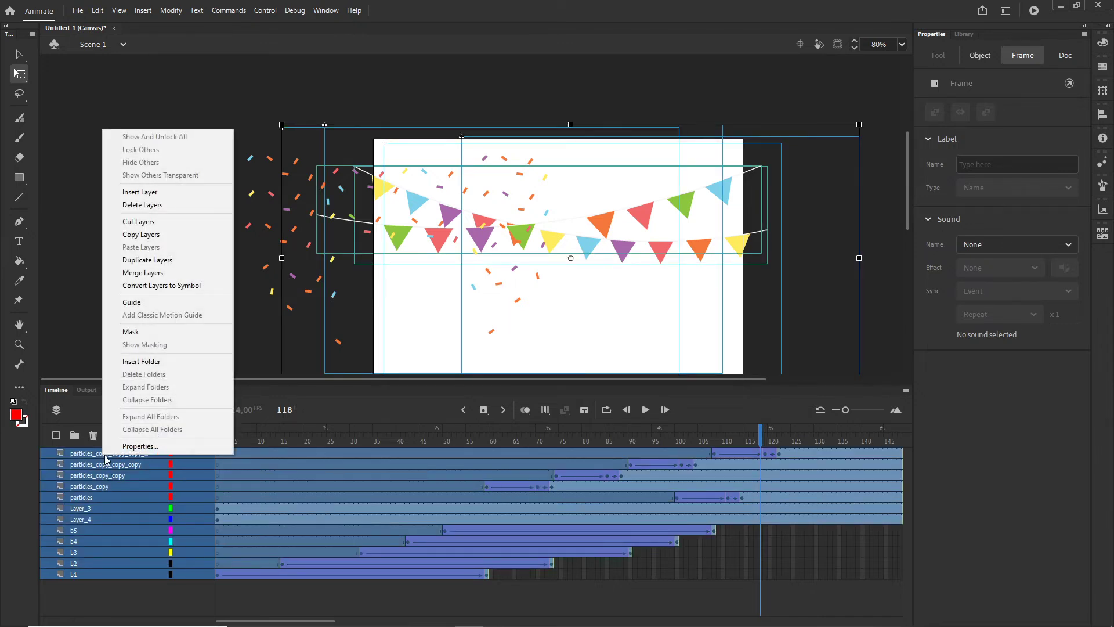
pyautogui.click(154, 265)
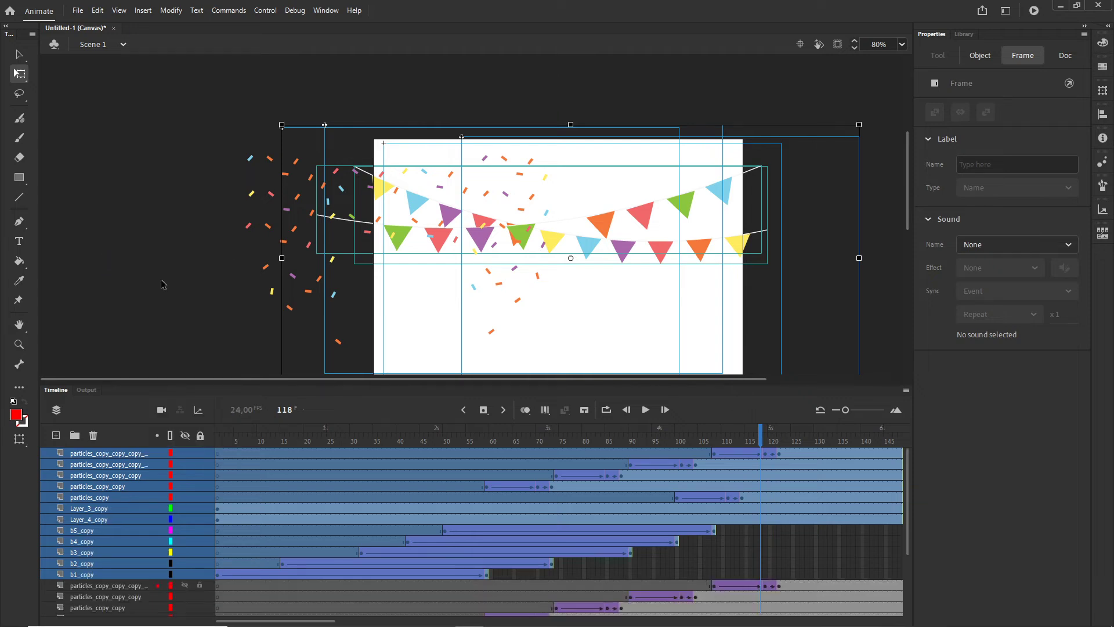
# Select frames 1 to 122 on all the duplicated layers and shift them about 57 frames later.
pyautogui.click(218, 578)
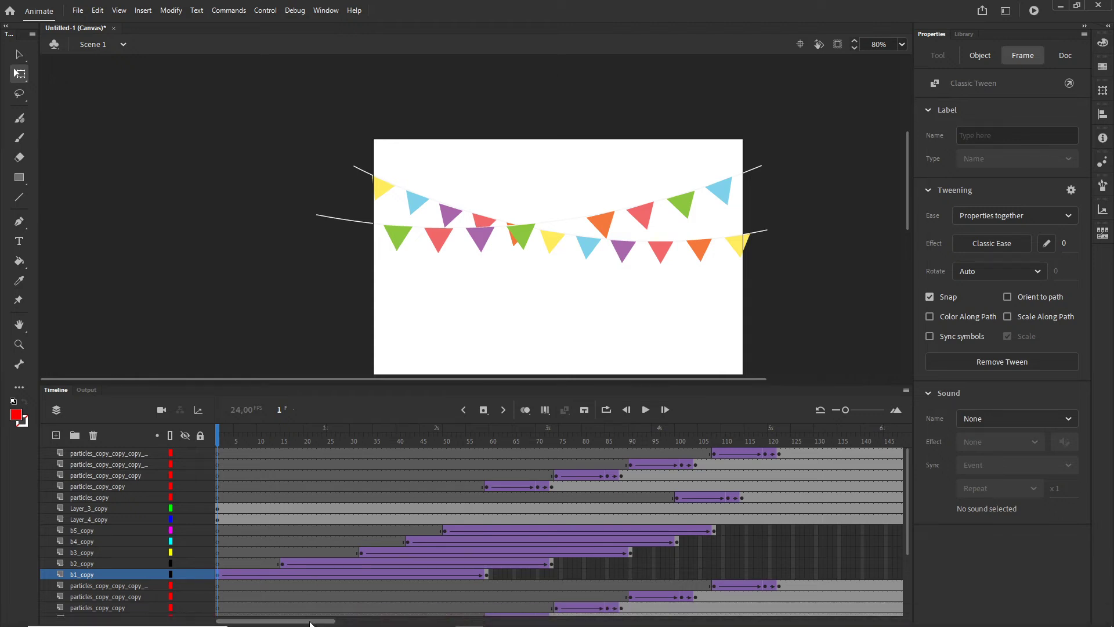
pyautogui.moveTo(305, 622); pyautogui.dragTo(363, 622)
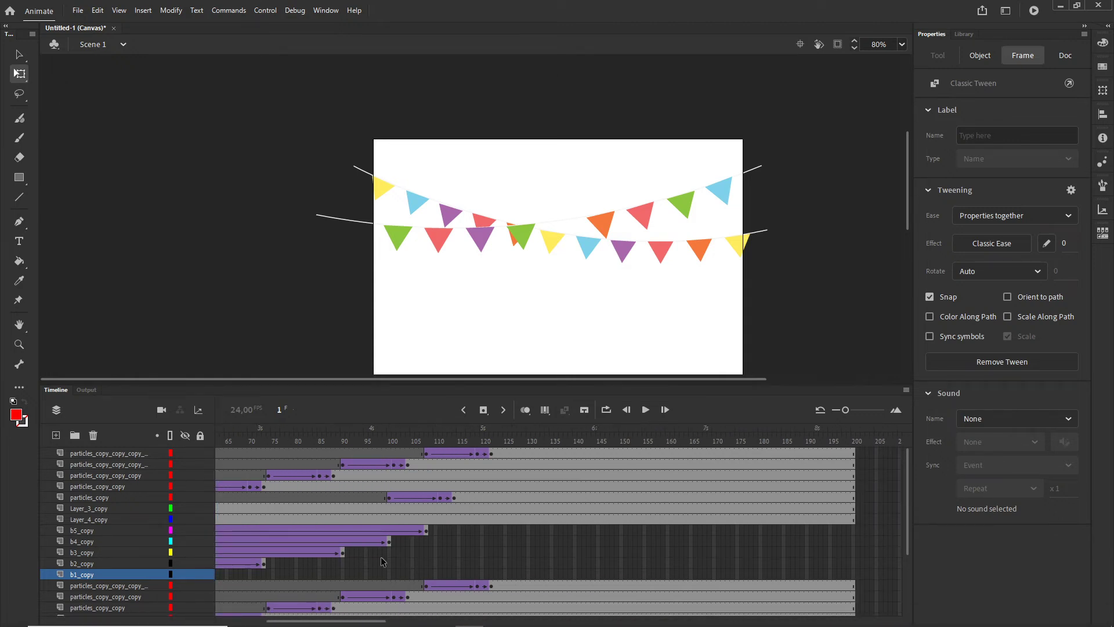
pyautogui.keyDown('shift'); pyautogui.click(491, 454); pyautogui.keyUp('shift')
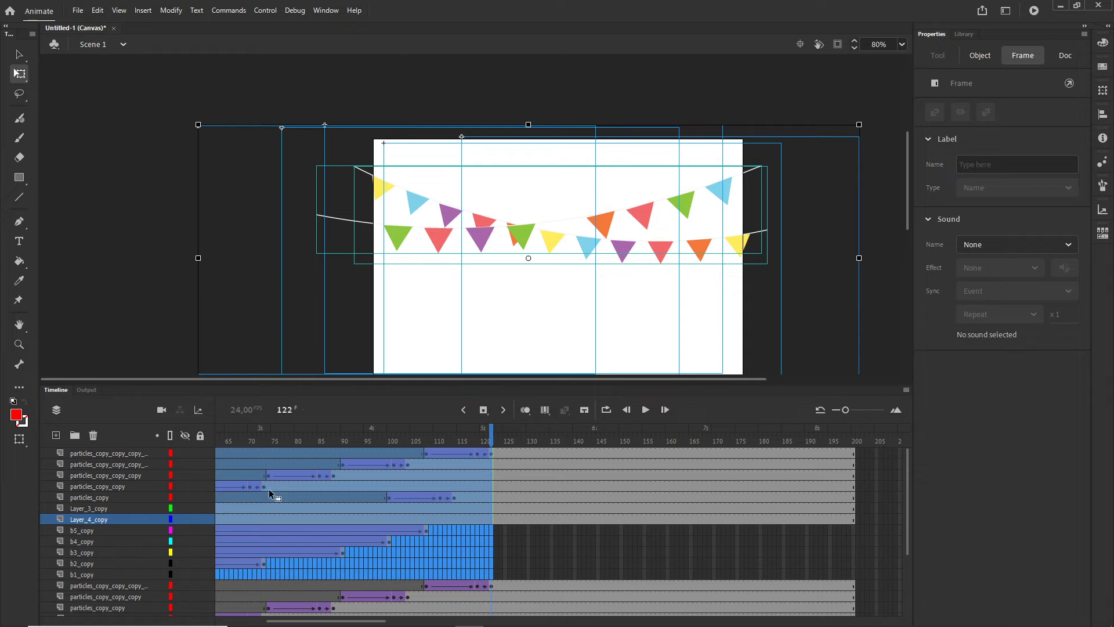
pyautogui.moveTo(283, 475); pyautogui.dragTo(569, 476)
# Preview the animation with the duplicated balloon sequence in the browser, and go back to Animate's timeline.
pyautogui.hotkey('ctrl', 'Return')
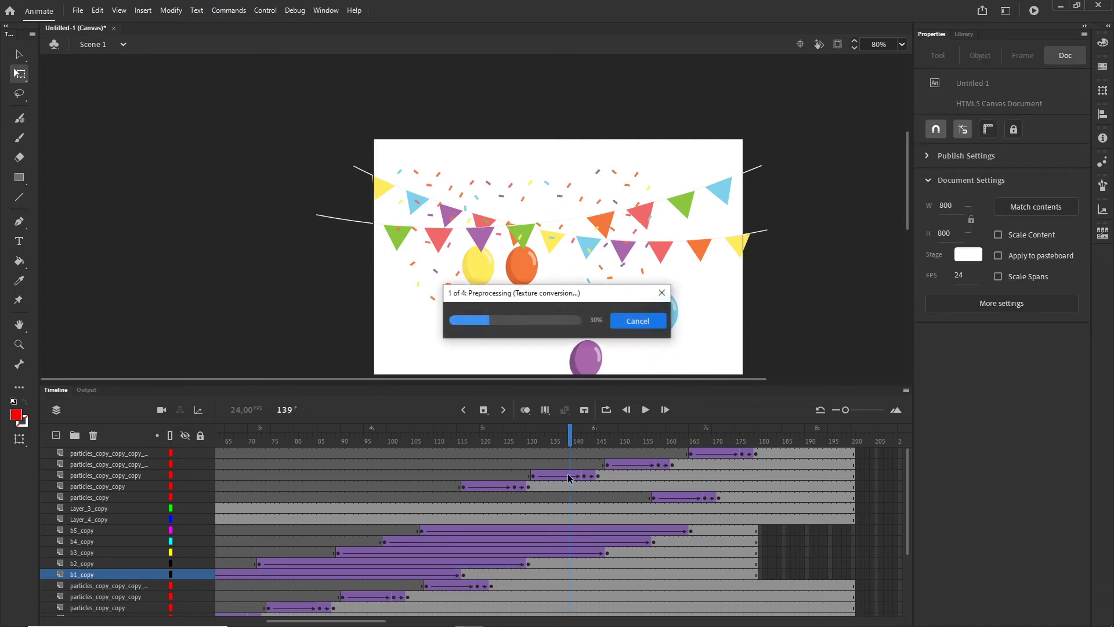
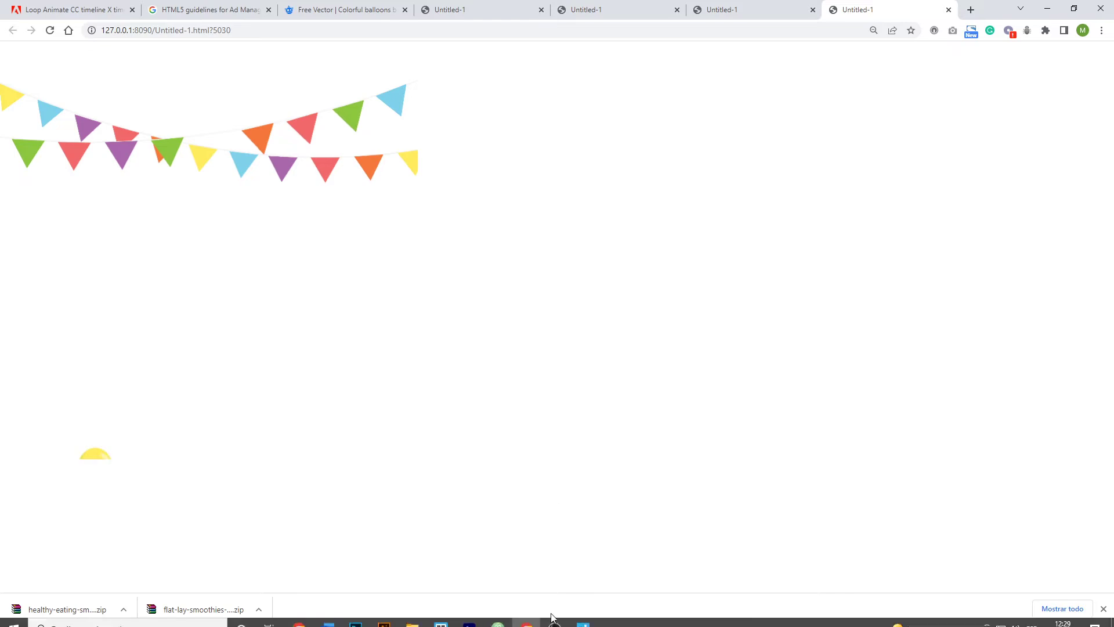
pyautogui.click(528, 614)
pyautogui.click(58, 390)
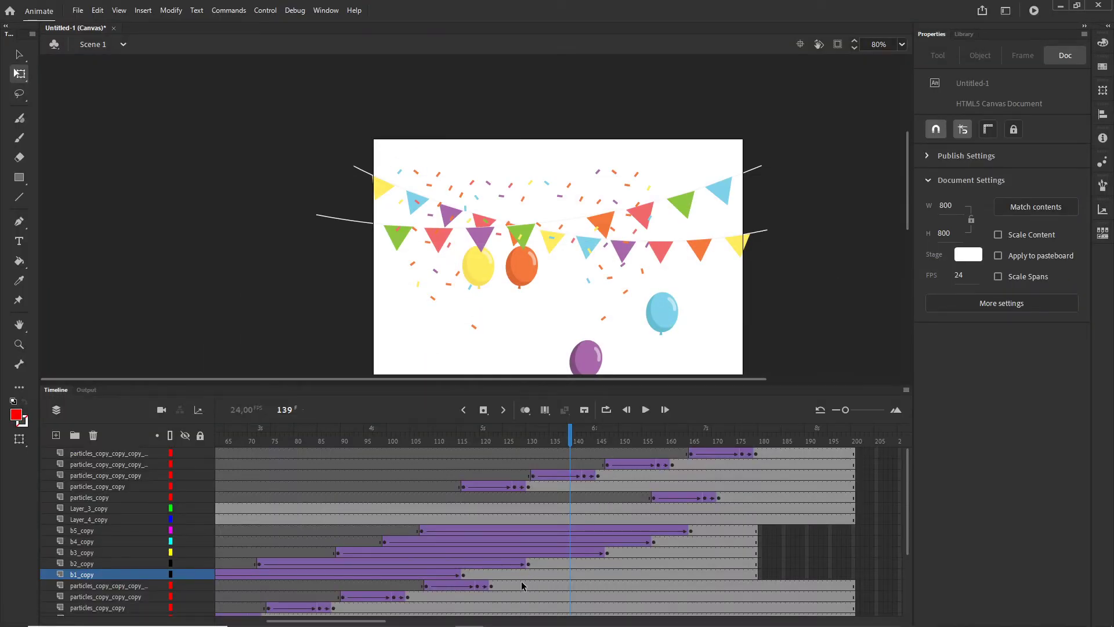
# Remove the leftover frames from 117 to the end of the b1_copy layer, after its balloon tween.
pyautogui.scroll(-3, 577, 537)
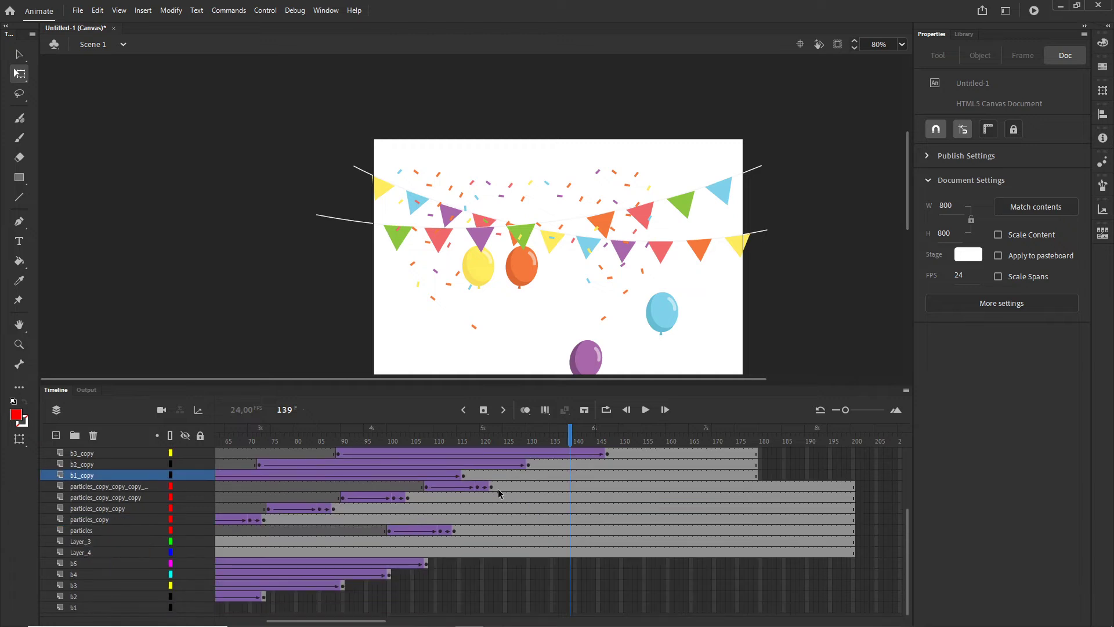
pyautogui.scroll(2, 537, 502)
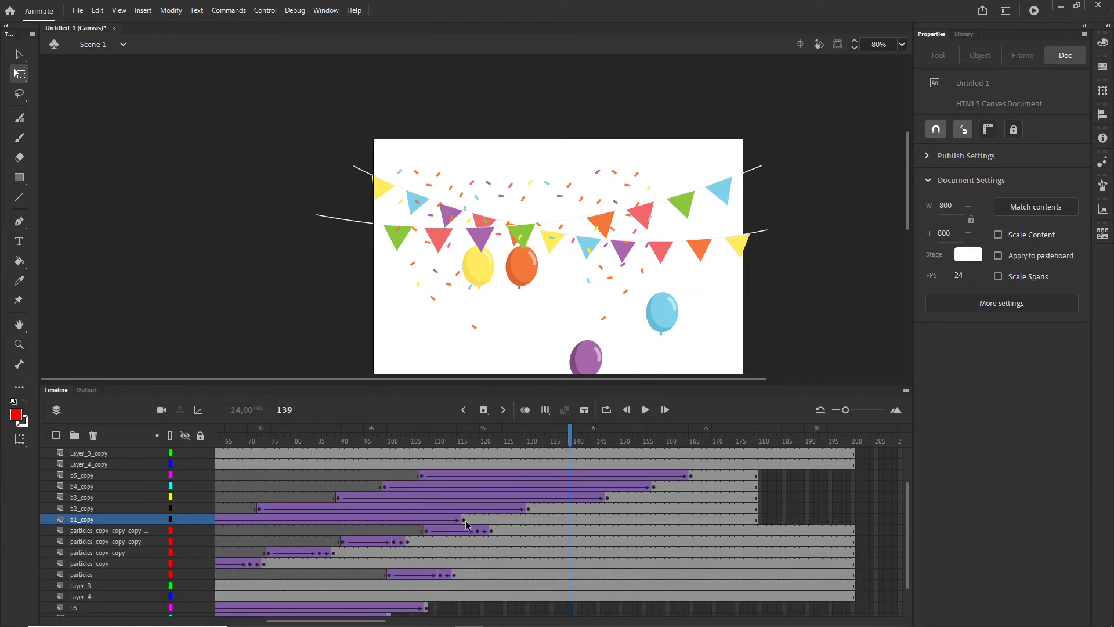
pyautogui.moveTo(574, 444); pyautogui.dragTo(464, 522)
pyautogui.click(463, 521)
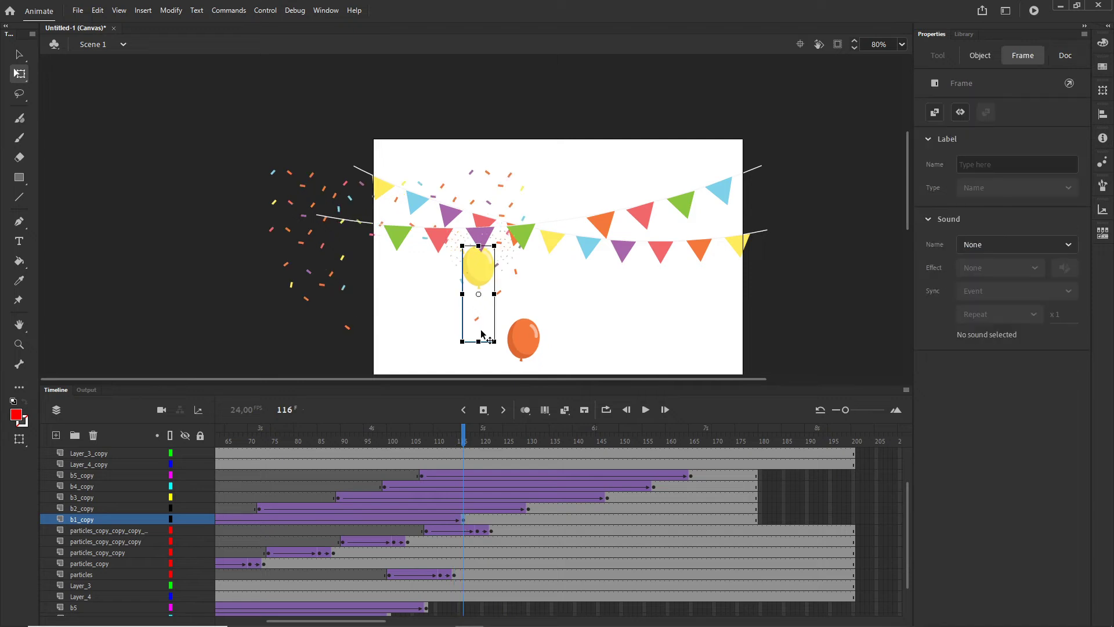
pyautogui.click(467, 520)
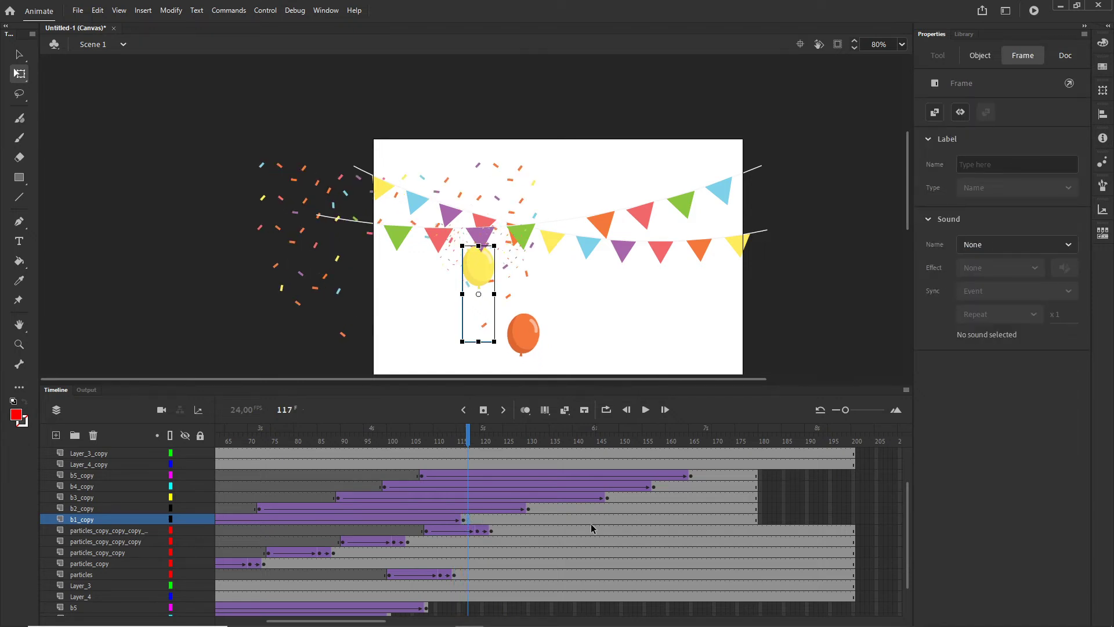
pyautogui.keyDown('shift'); pyautogui.click(766, 519); pyautogui.keyUp('shift')
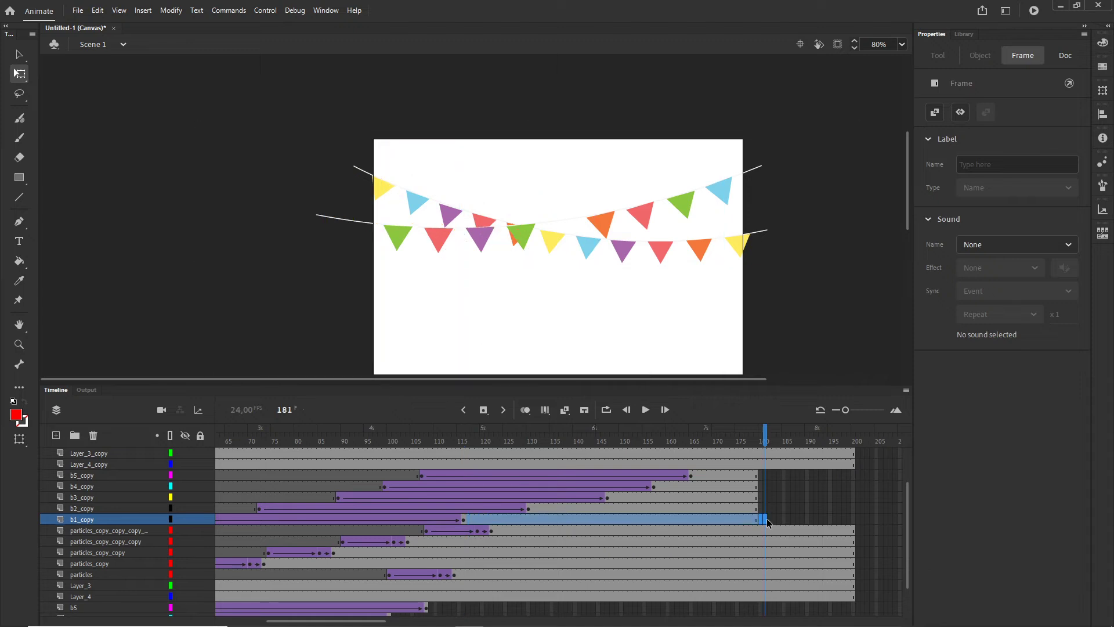
pyautogui.press('F6')
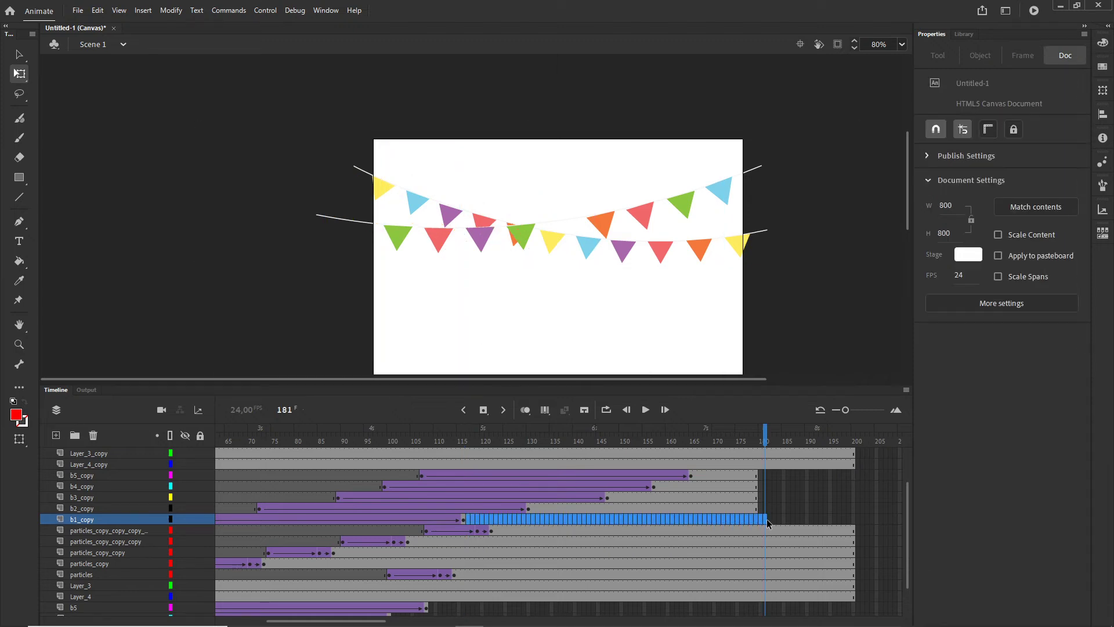
pyautogui.hotkey('shift', 'F5')
# Remove the leftover frames that follow the balloon tweens on the b2_copy and b3_copy layers.
pyautogui.click(533, 509)
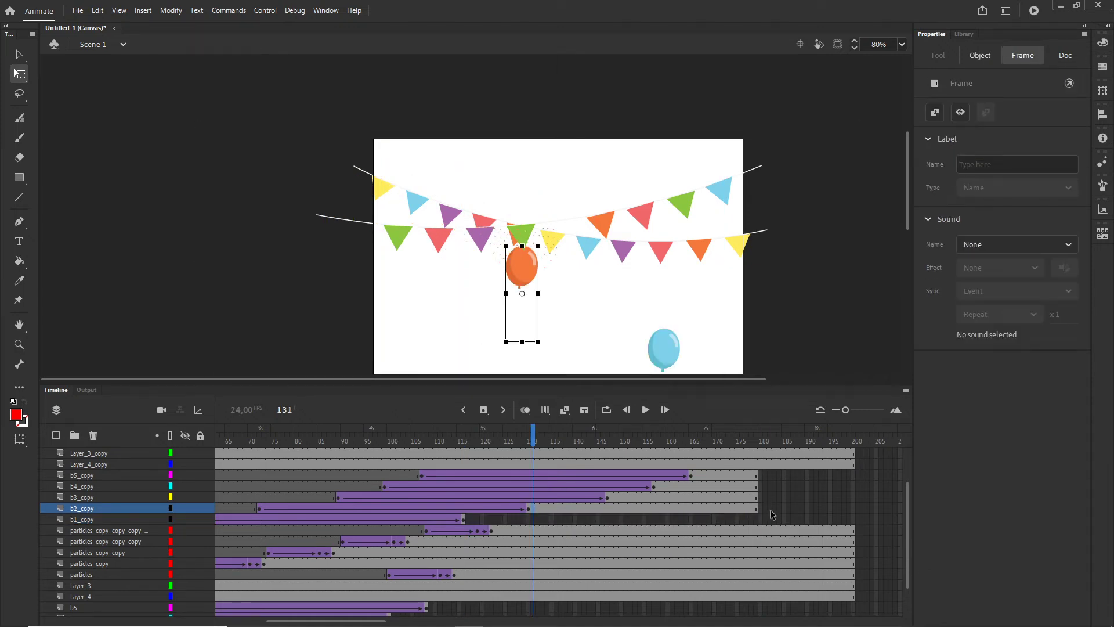
pyautogui.keyDown('shift'); pyautogui.click(766, 509); pyautogui.keyUp('shift')
pyautogui.press('F6')
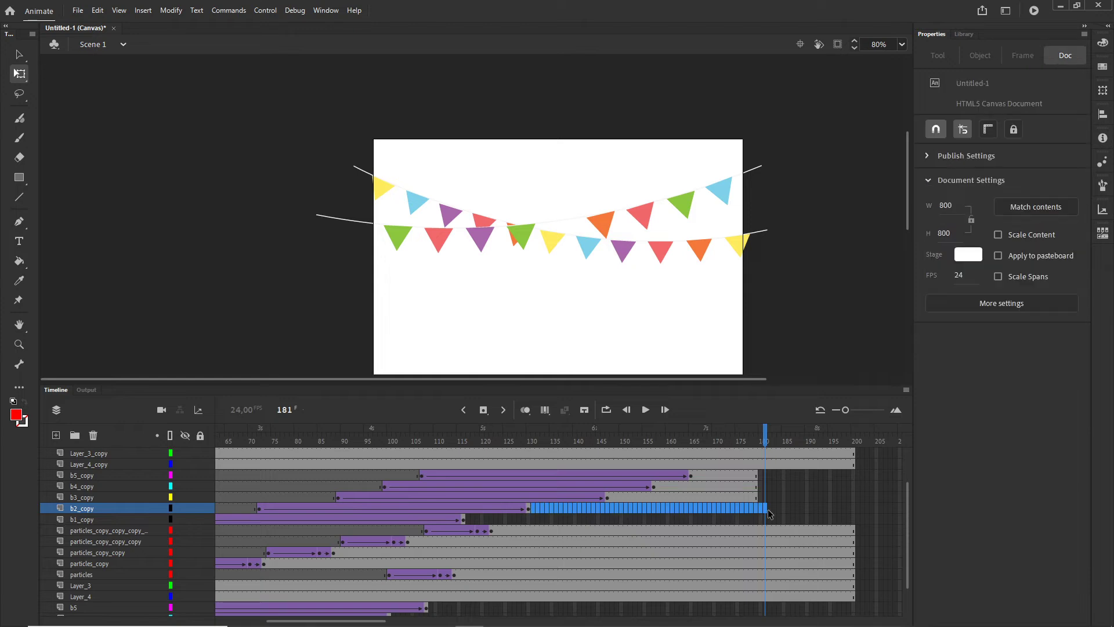
pyautogui.click(608, 498)
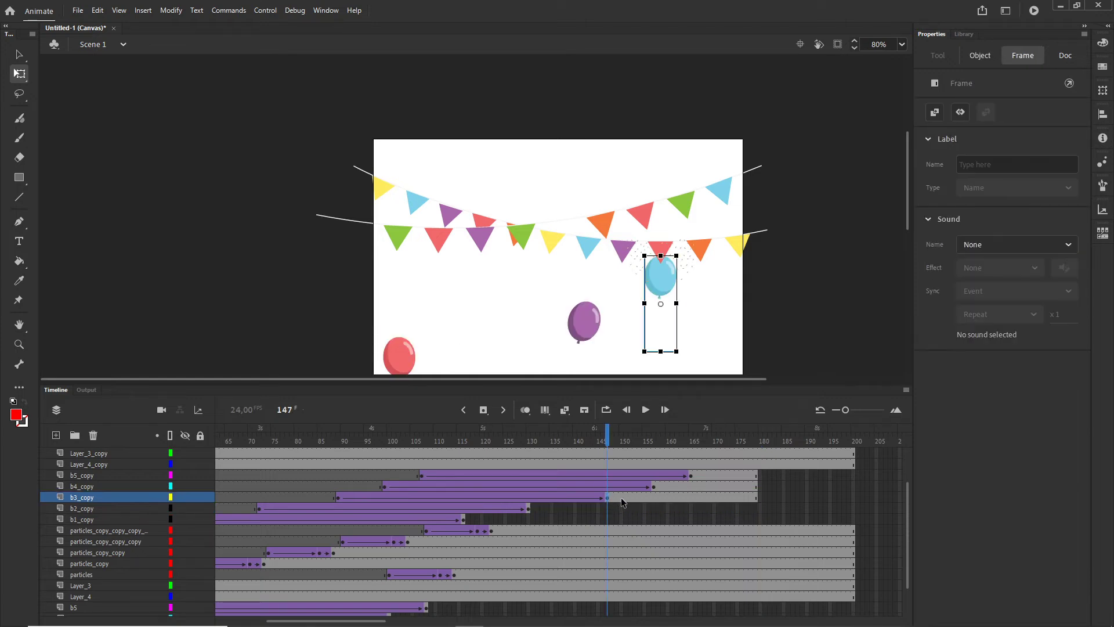
pyautogui.keyDown('shift'); pyautogui.click(775, 498); pyautogui.keyUp('shift')
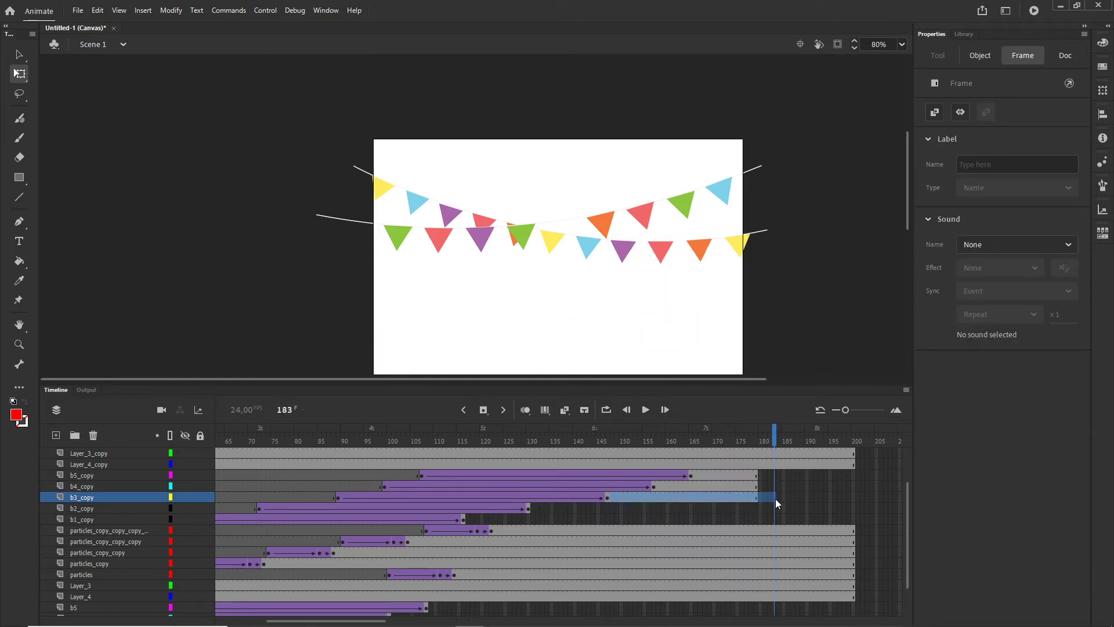
pyautogui.press('F6')
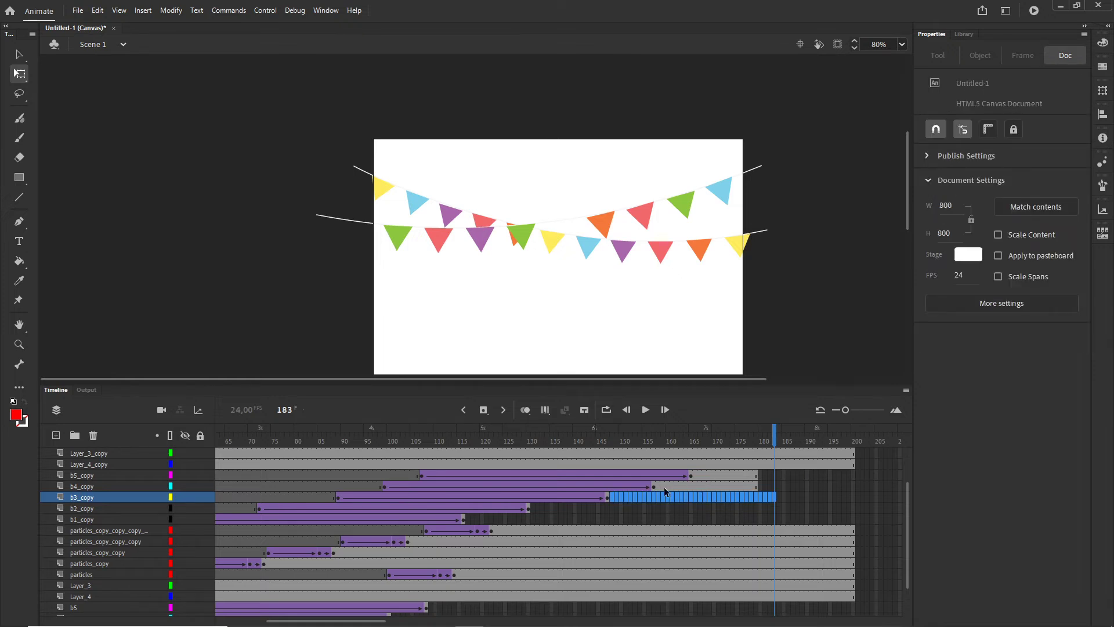
# Remove the leftover frames that follow the balloon tweens on the b4_copy and b5_copy layers.
pyautogui.click(658, 489)
pyautogui.keyDown('shift'); pyautogui.click(770, 489); pyautogui.keyUp('shift')
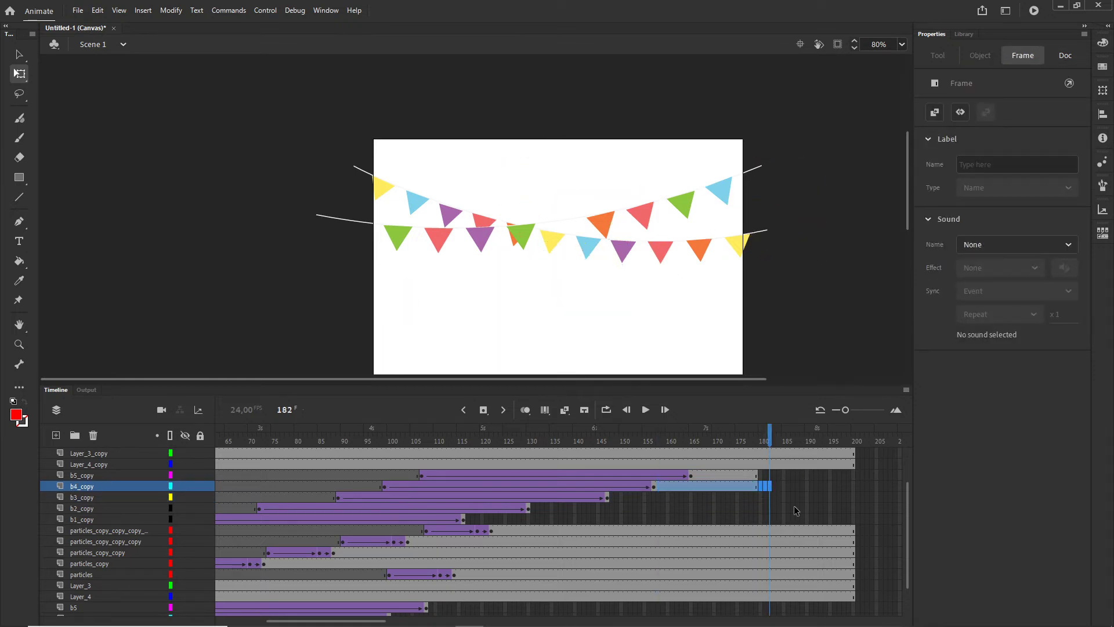
pyautogui.press('F6')
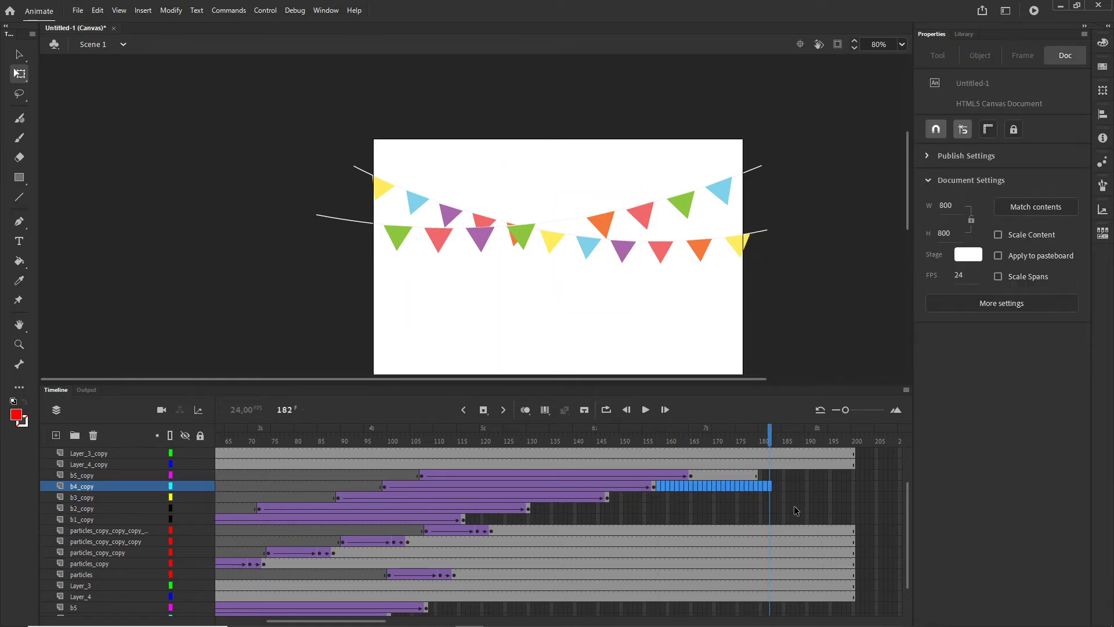
pyautogui.click(694, 476)
pyautogui.keyDown('shift'); pyautogui.click(778, 476); pyautogui.keyUp('shift')
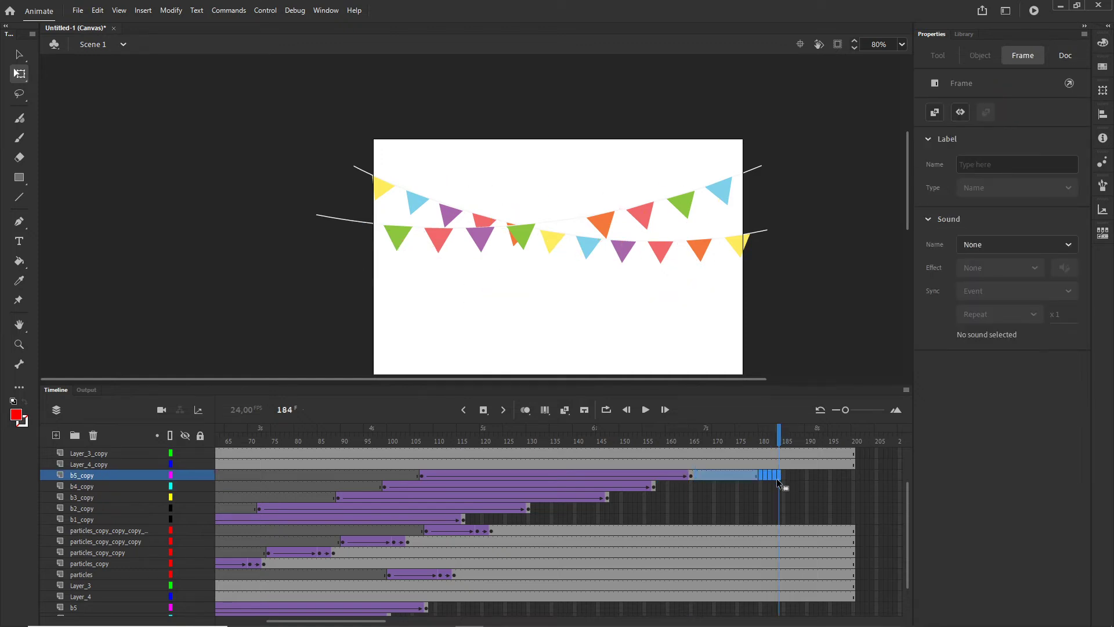
pyautogui.moveTo(775, 436); pyautogui.dragTo(695, 435)
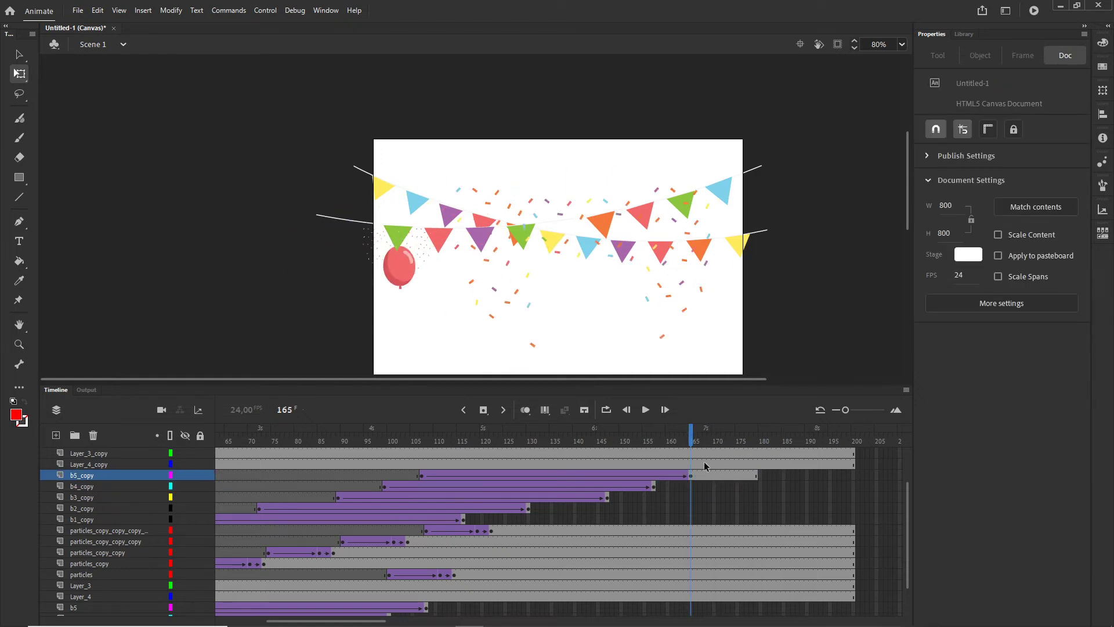
pyautogui.click(695, 477)
pyautogui.keyDown('shift'); pyautogui.click(768, 482); pyautogui.keyUp('shift')
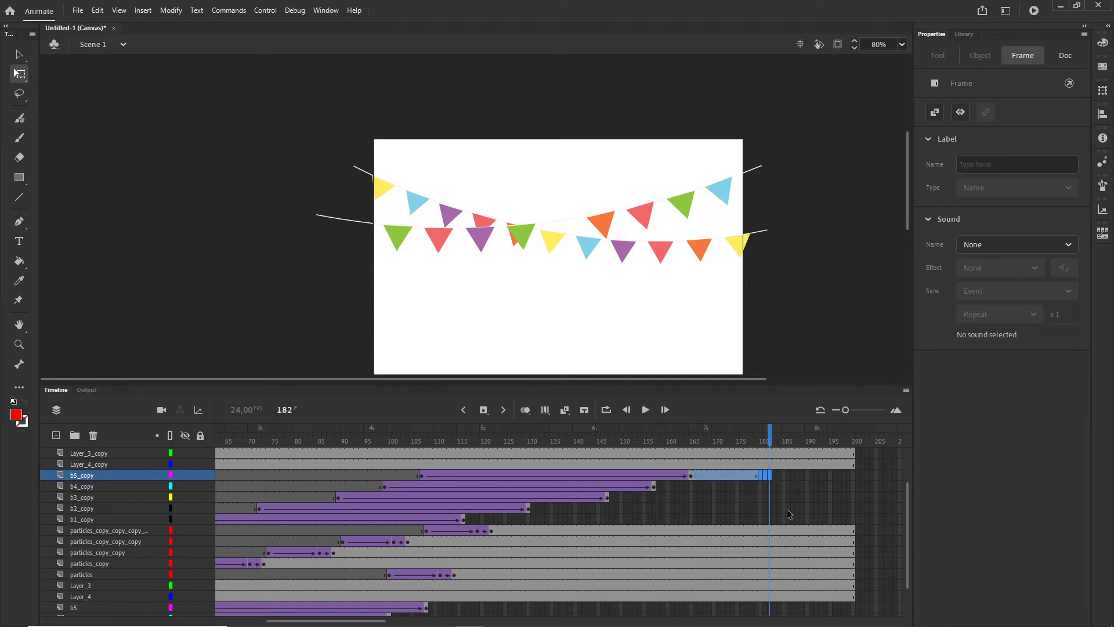
# Preview the trimmed balloon animation in the browser, and play it back on Animate's timeline.
pyautogui.hotkey('ctrl', 'Return')
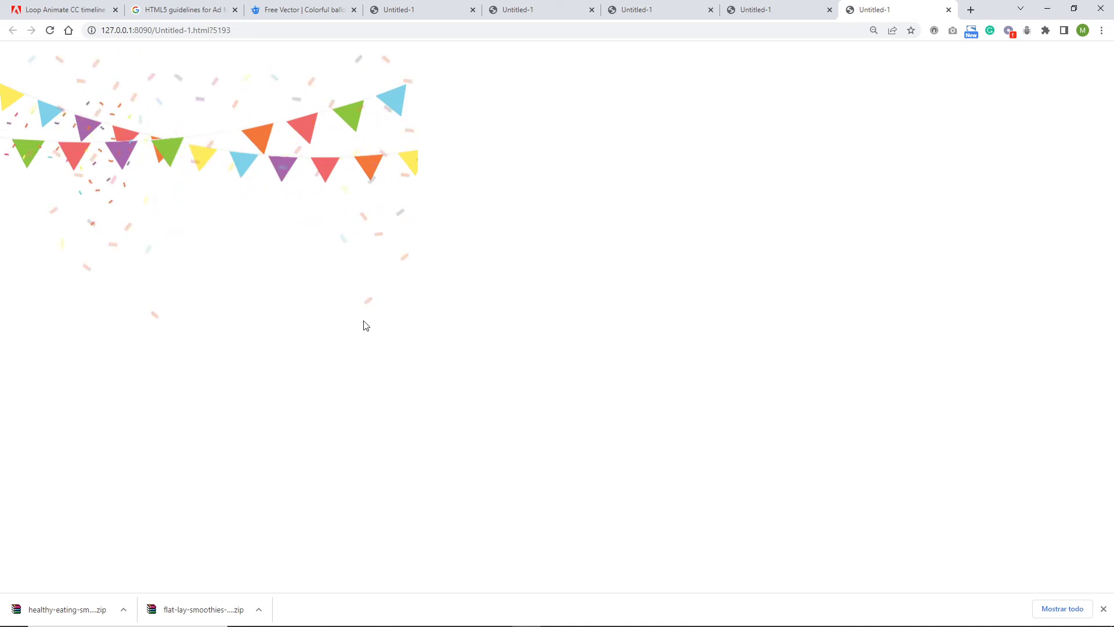
pyautogui.click(534, 619)
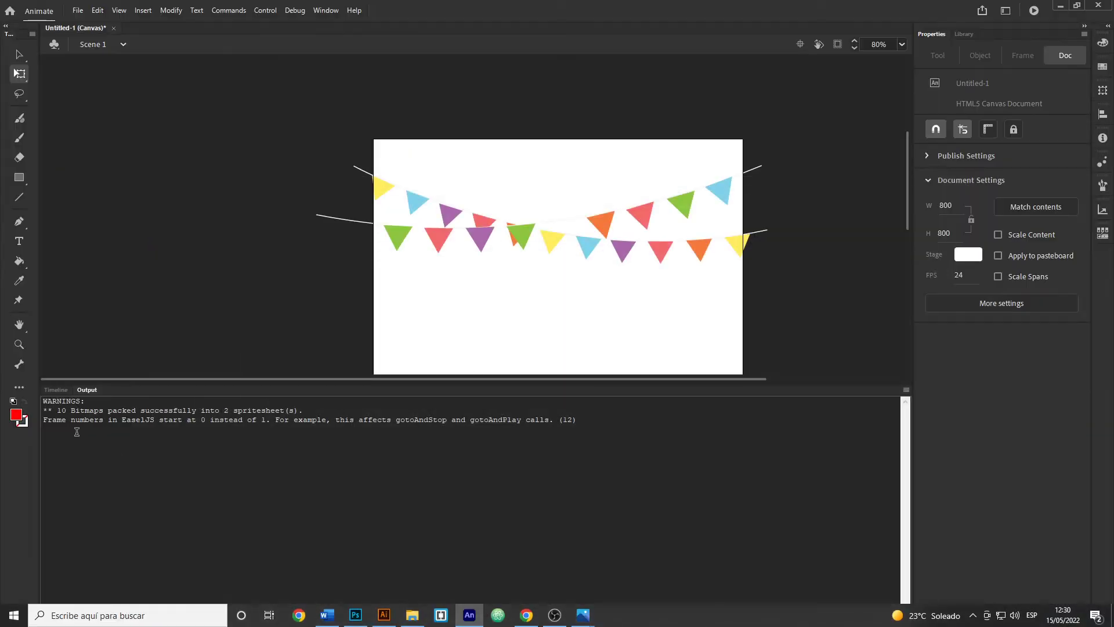
pyautogui.click(56, 388)
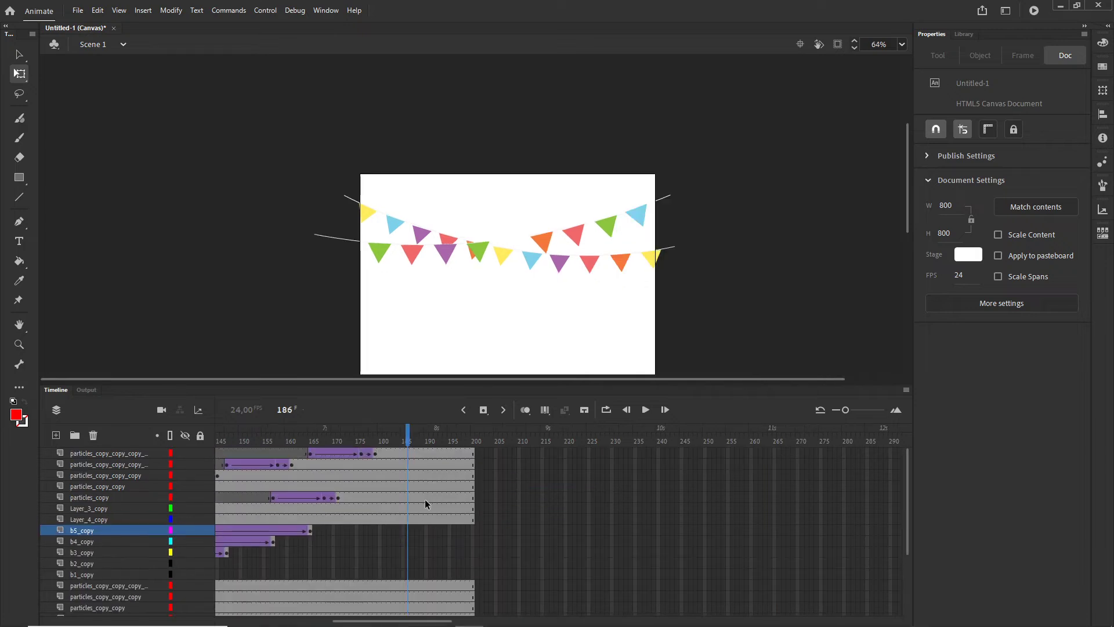
pyautogui.press('Return')
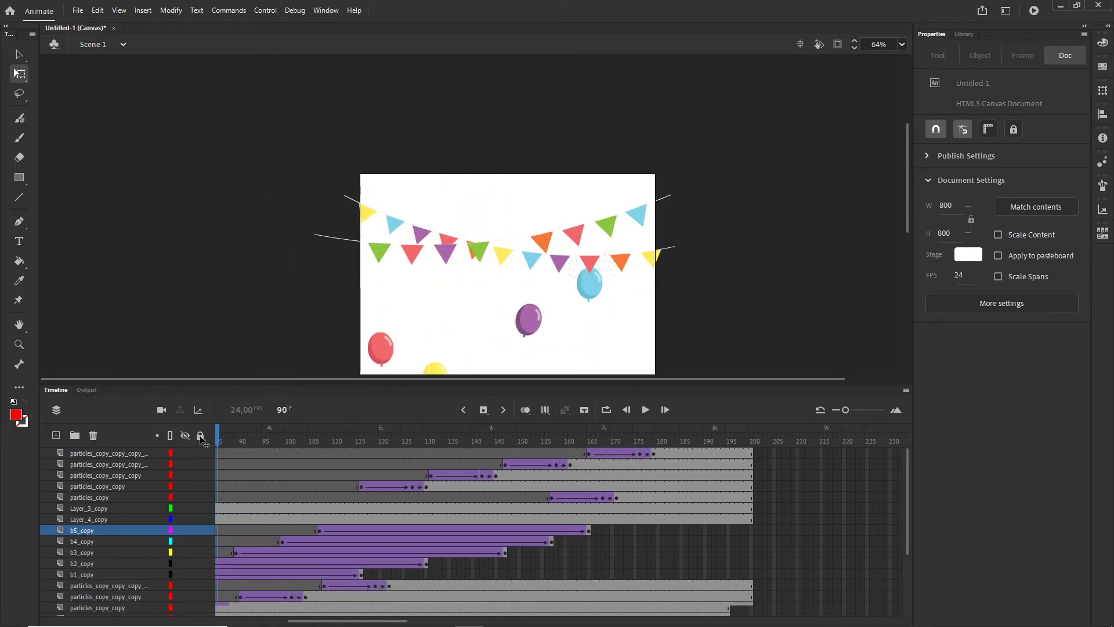
# Return to frame 1 and add a new layer above the topmost particles layer.
pyautogui.hotkey('shift', ',')
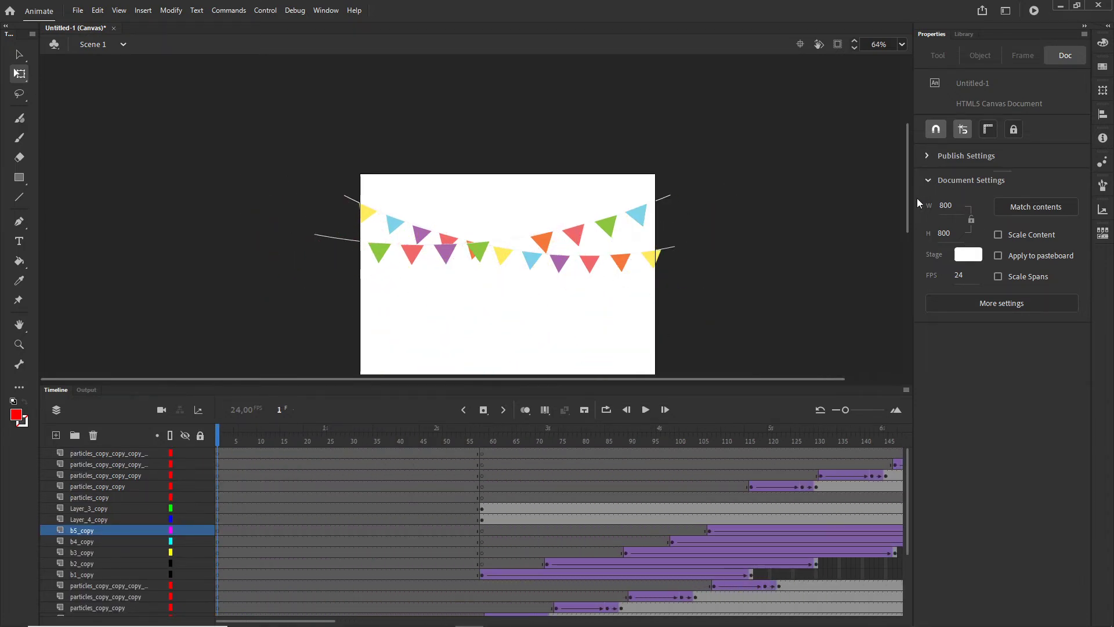
pyautogui.moveTo(907, 211); pyautogui.dragTo(909, 258)
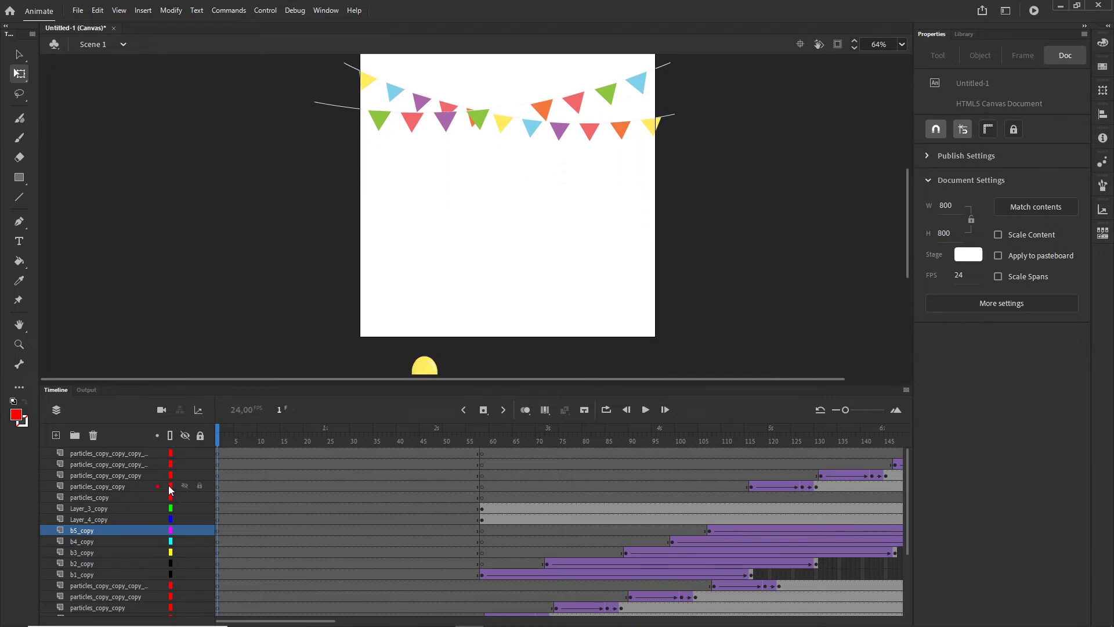
pyautogui.click(90, 453)
pyautogui.click(56, 435)
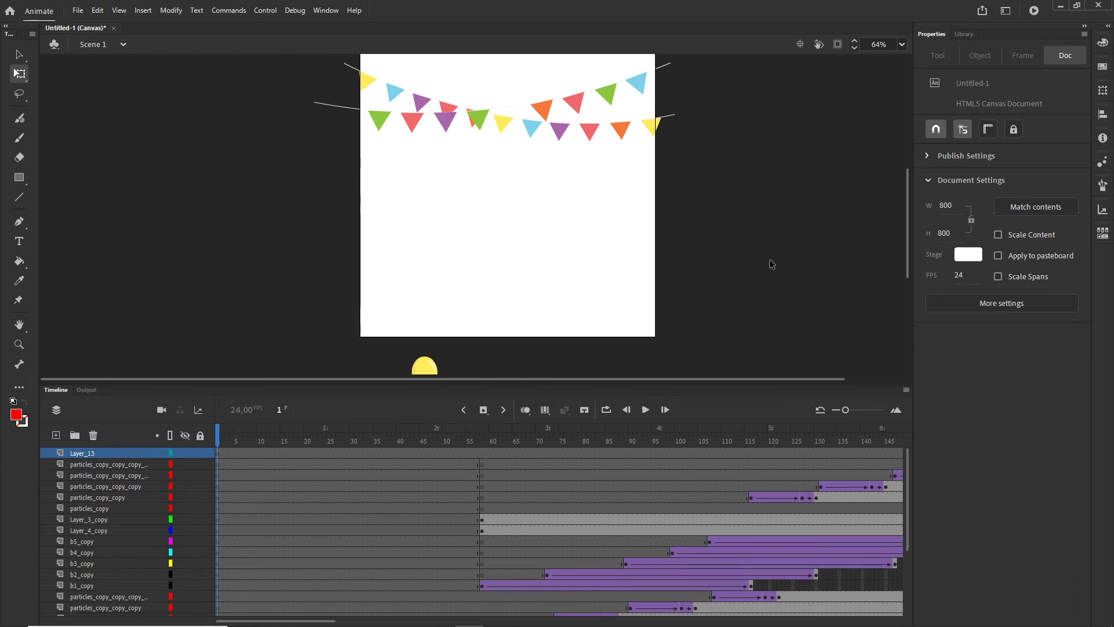
# Add the static text "happy birthday" below the bunting on the new layer.
pyautogui.click(19, 240)
pyautogui.click(451, 235)
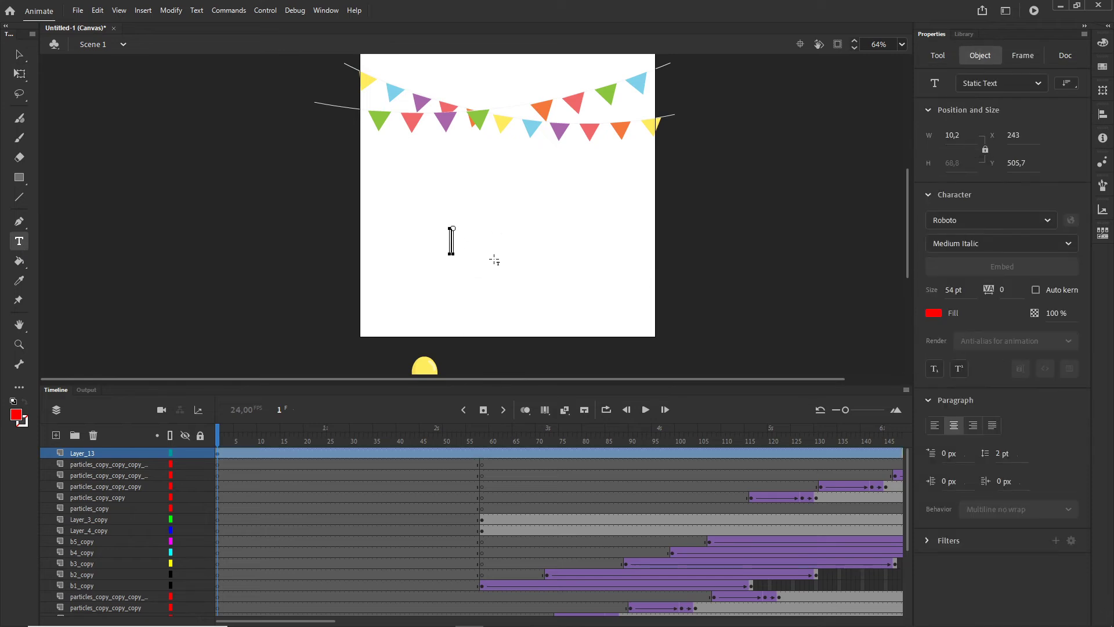
pyautogui.write('happ')
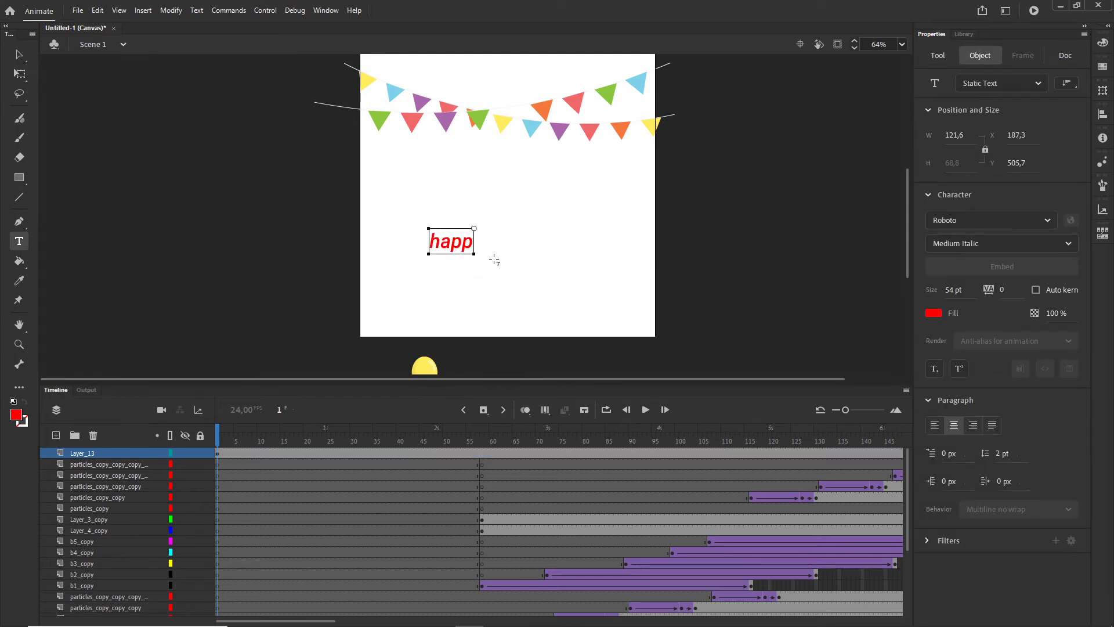
pyautogui.write('y birth')
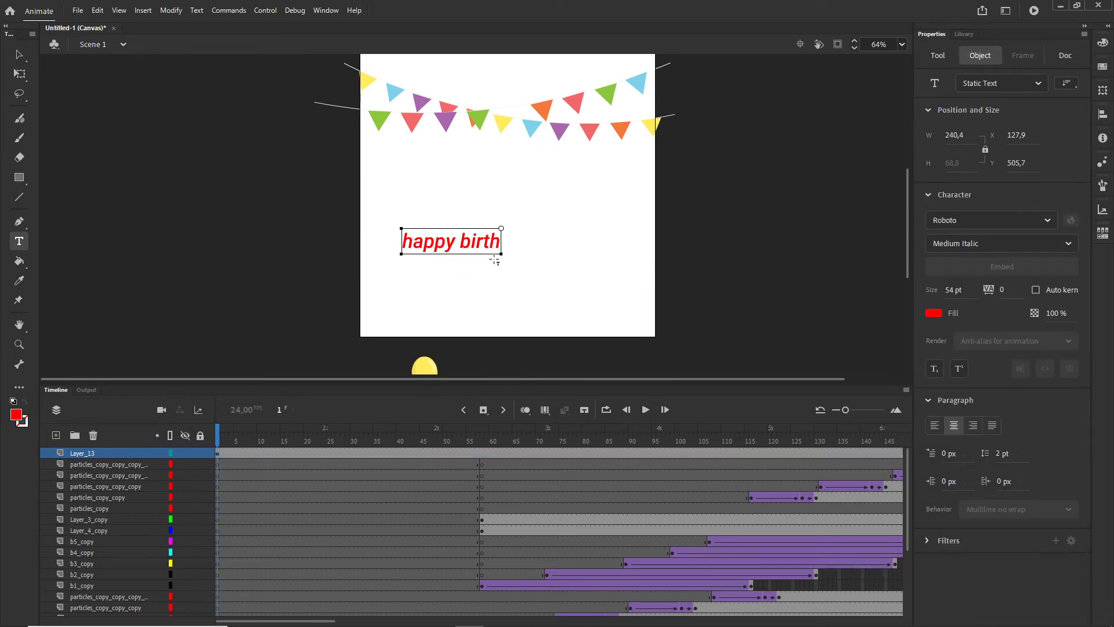
pyautogui.write('day')
pyautogui.press('Escape')
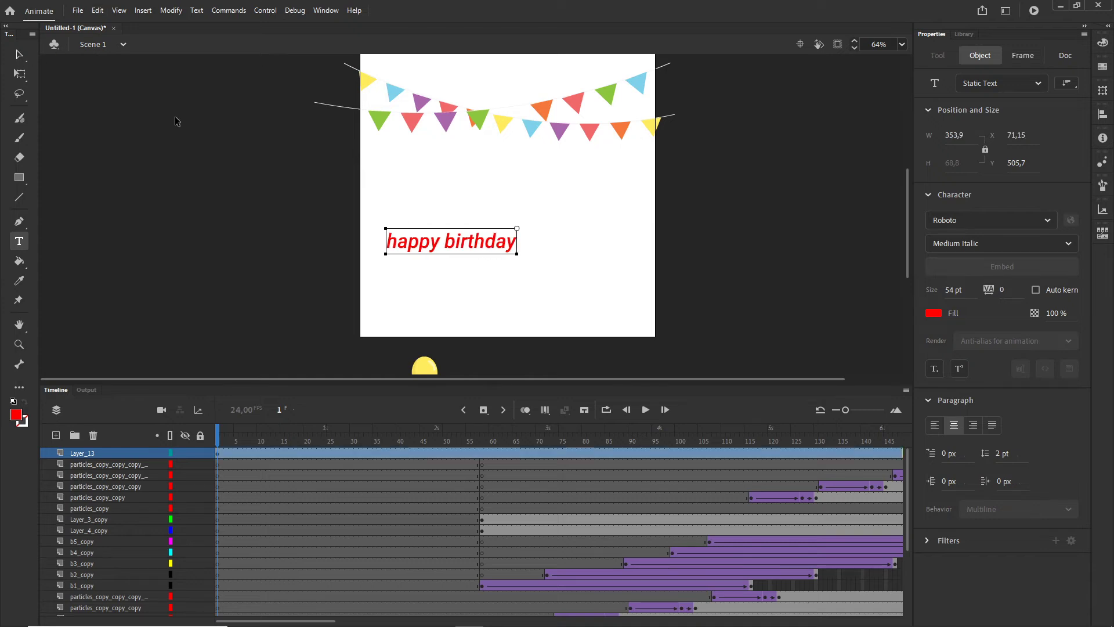
# Move the happy birthday text to the horizontal middle of the stage and enlarge it to about 486 px wide.
pyautogui.press('v')
pyautogui.moveTo(472, 246); pyautogui.dragTo(517, 240)
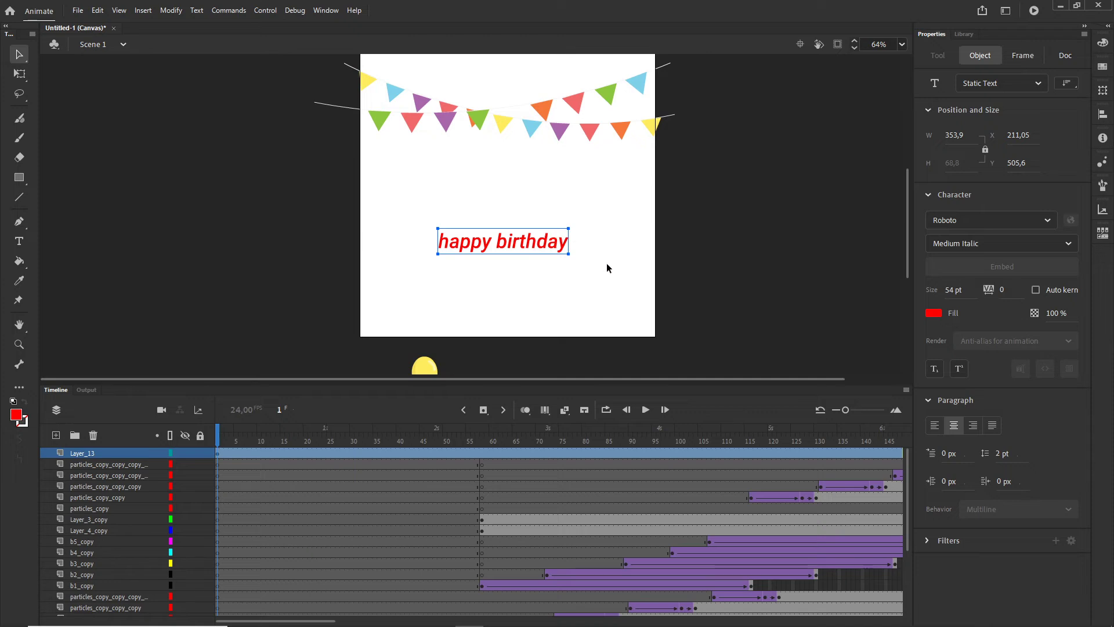
pyautogui.press('q')
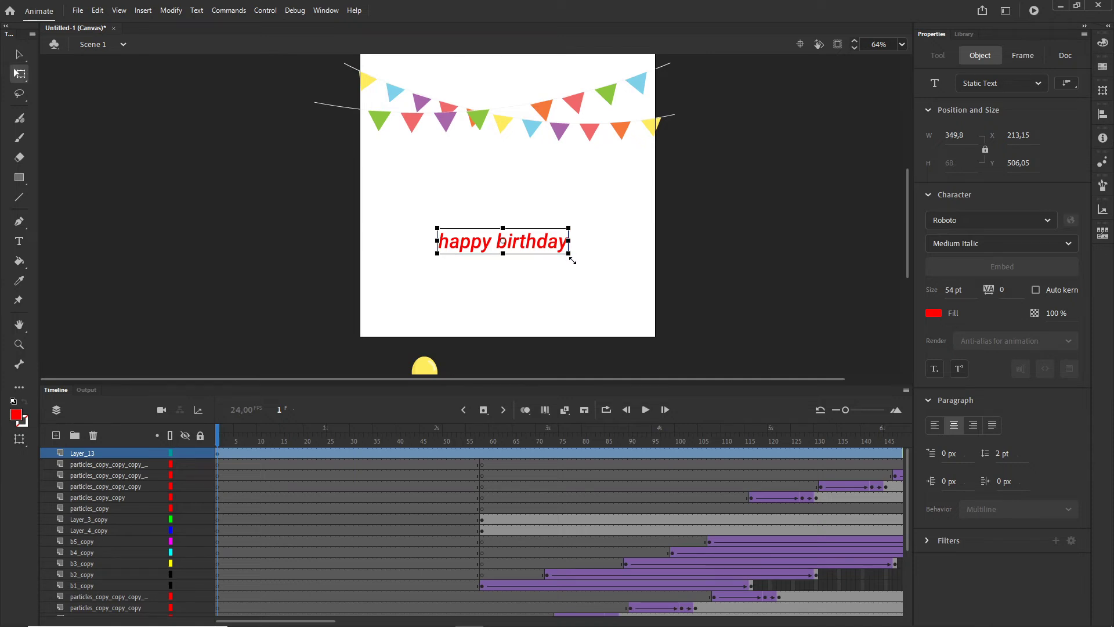
pyautogui.click(659, 244)
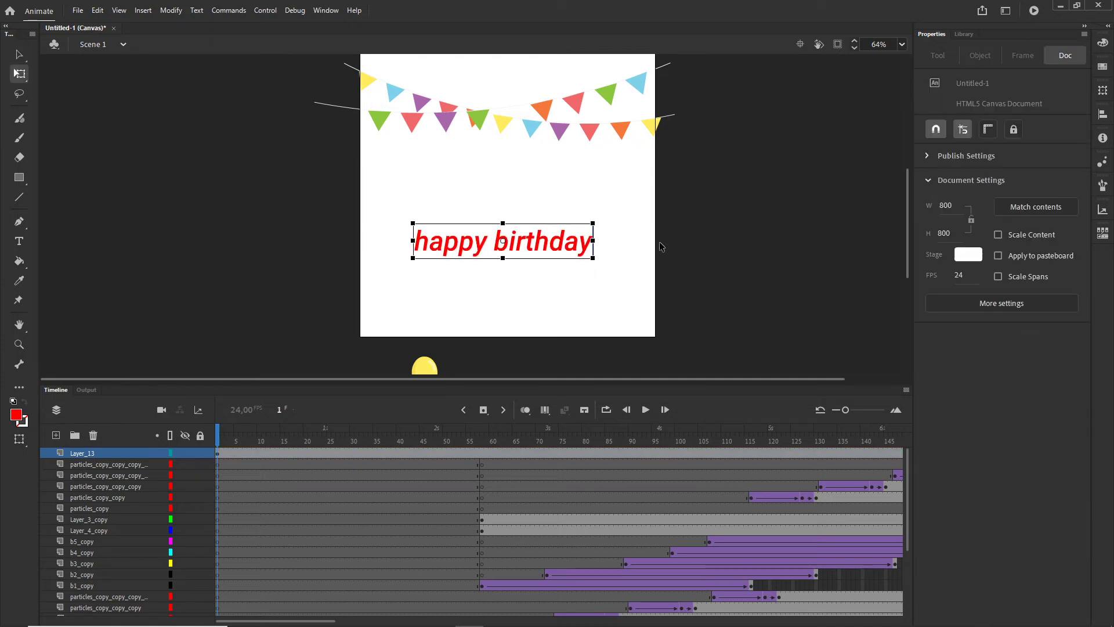
# Convert the happy birthday text to a Movie Clip symbol, keeping the default name.
pyautogui.click(547, 248)
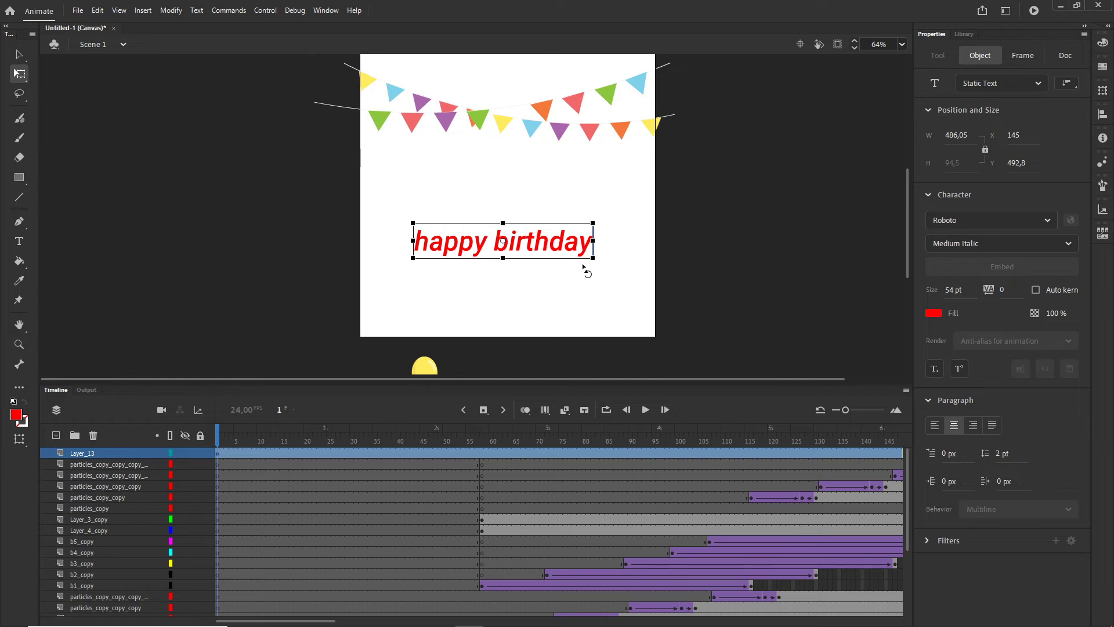
pyautogui.press('F8')
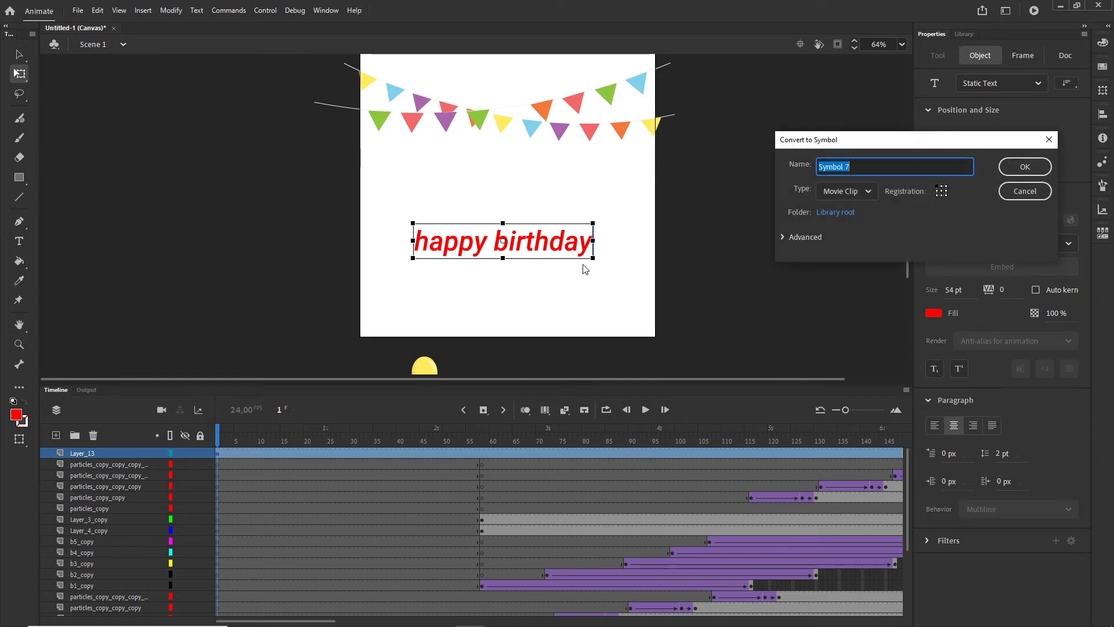
pyautogui.click(1025, 168)
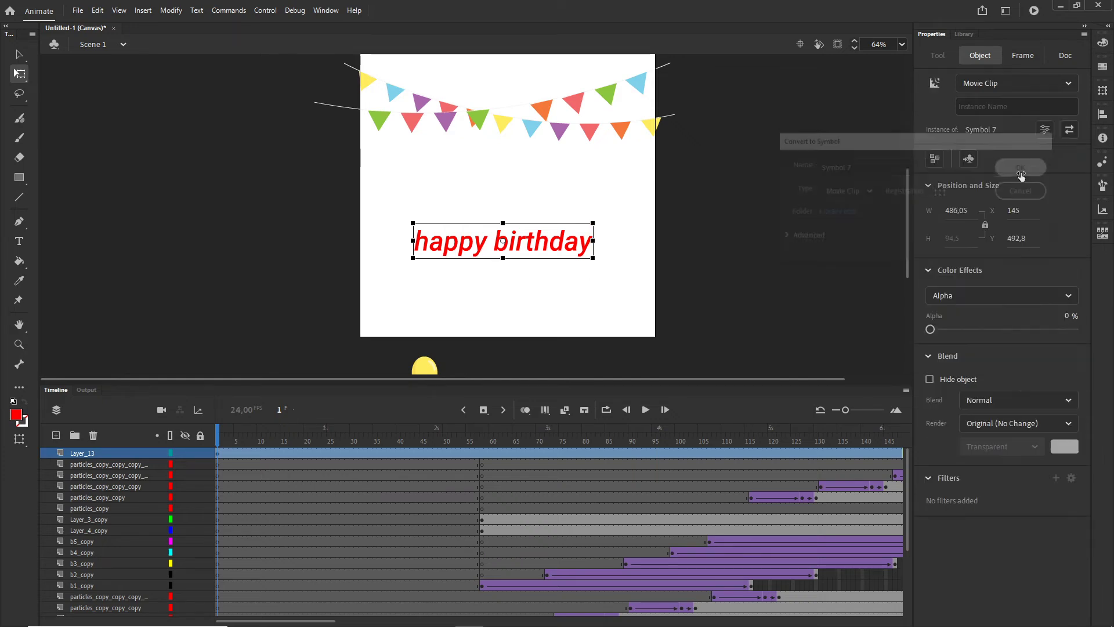
# Duplicate the topmost particles layer, directly below the happy birthday text layer.
pyautogui.click(128, 469)
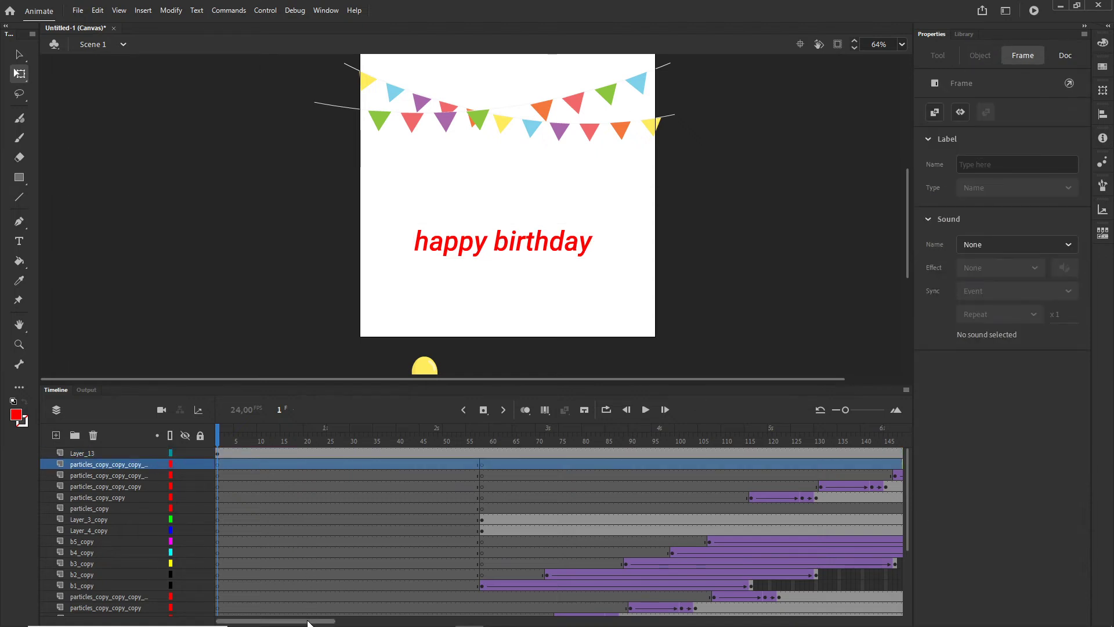
pyautogui.moveTo(309, 620); pyautogui.dragTo(372, 619)
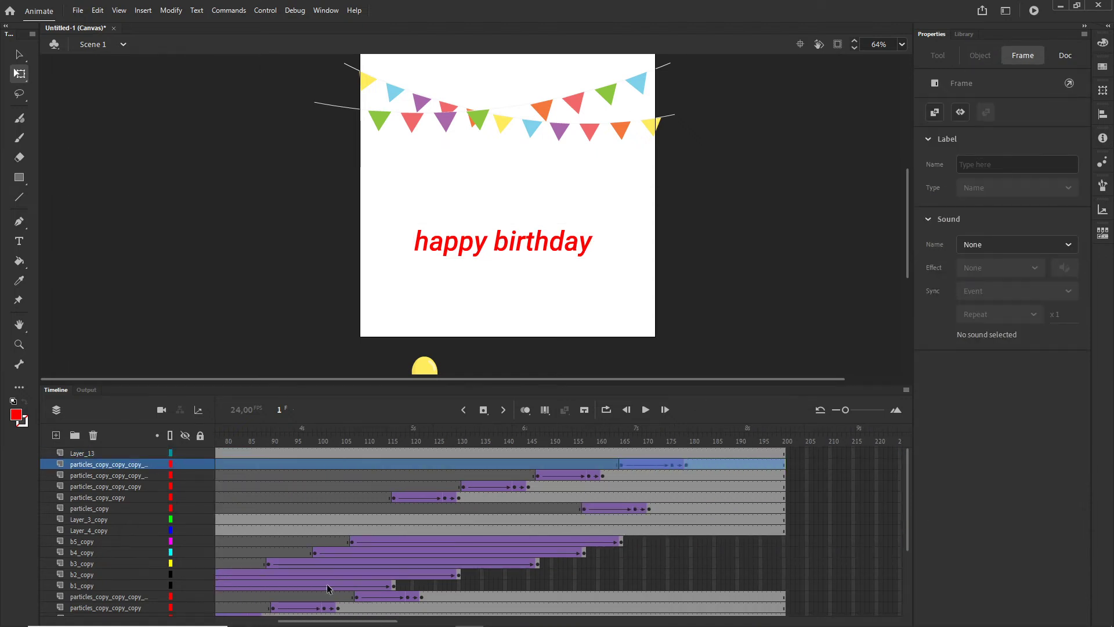
pyautogui.rightClick(107, 465)
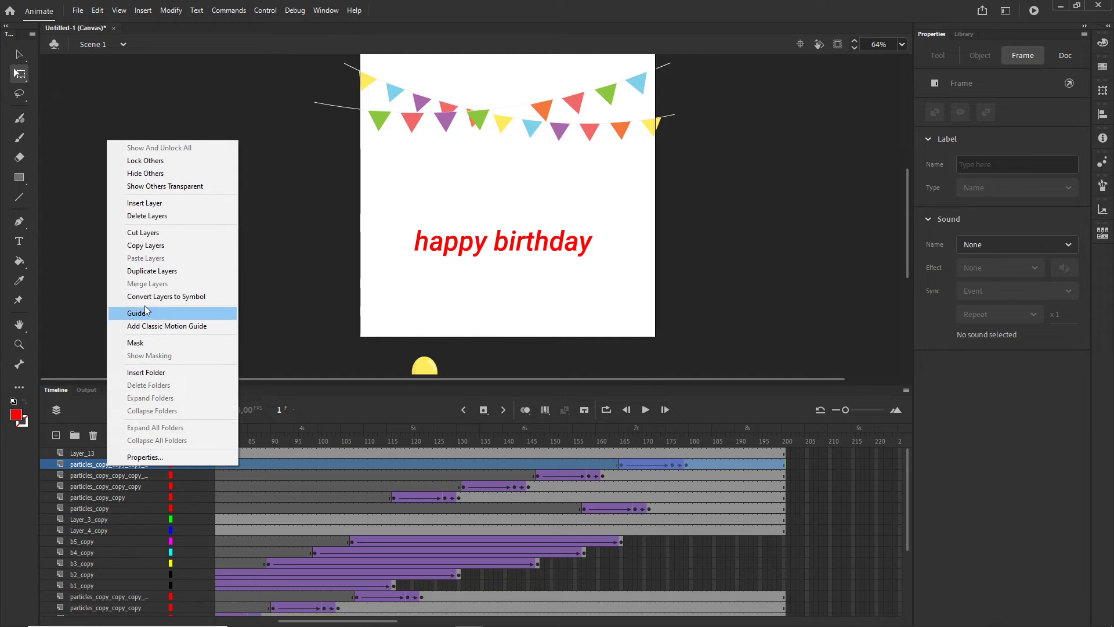
pyautogui.click(150, 271)
pyautogui.click(728, 336)
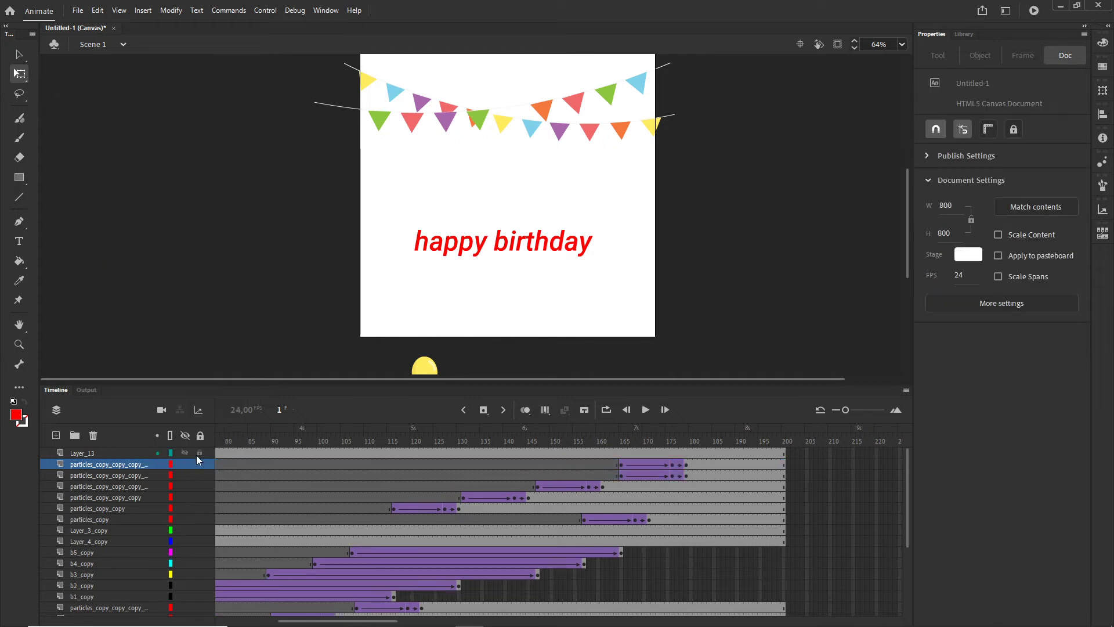
# With Edit Multiple Frames active around frame 165, move the duplicated layer's whole confetti burst down and right to centre it on the happy birthday text.
pyautogui.click(127, 467)
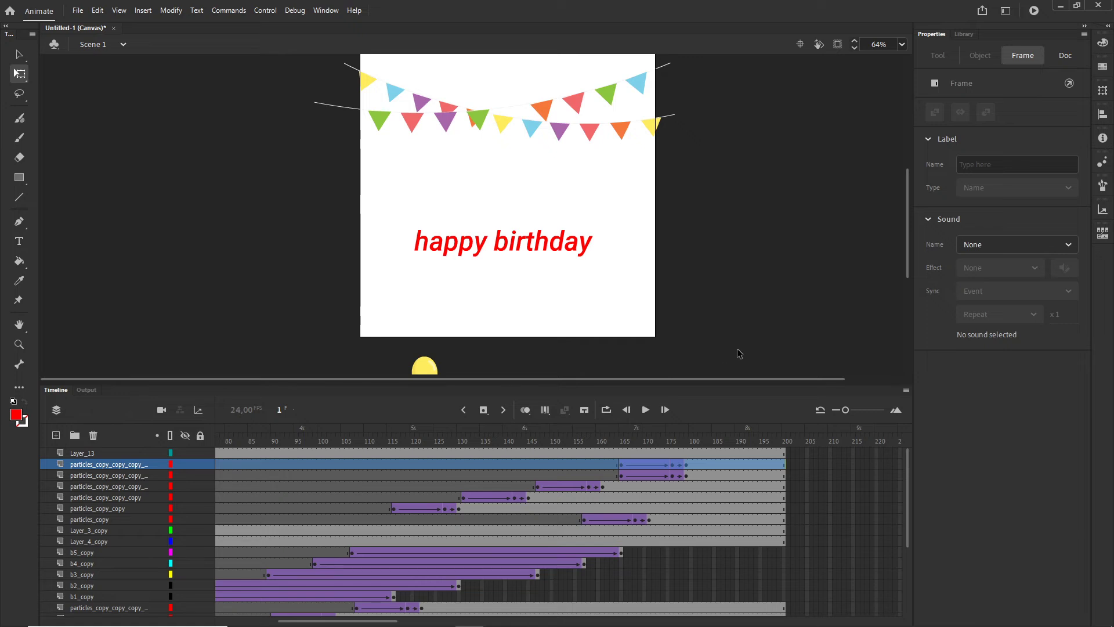
pyautogui.moveTo(654, 442); pyautogui.dragTo(625, 442)
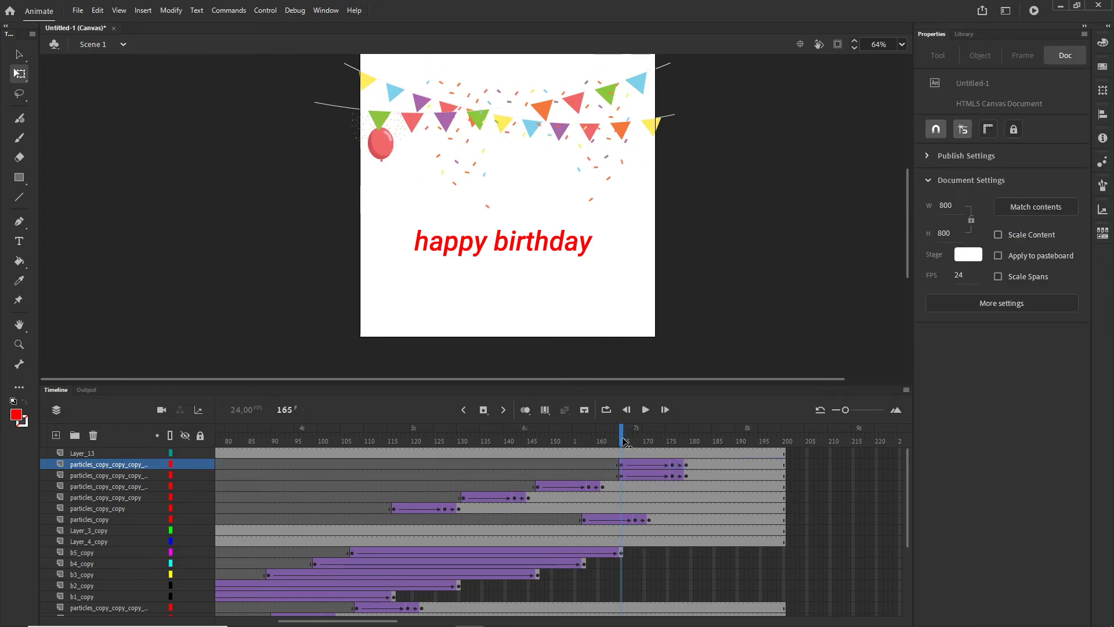
pyautogui.click(92, 464)
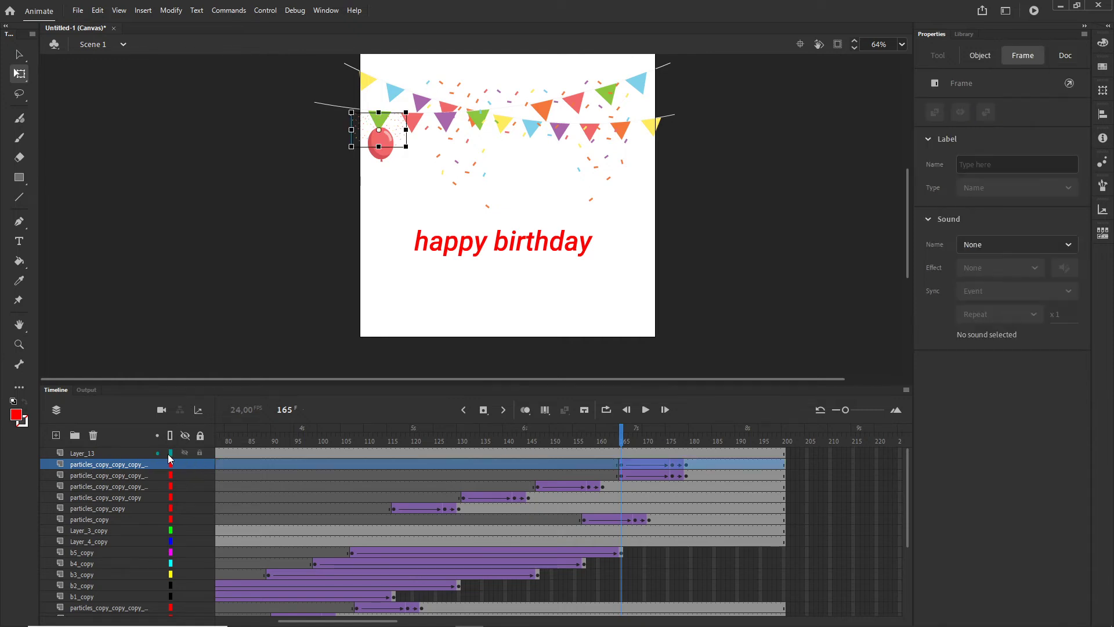
pyautogui.click(543, 410)
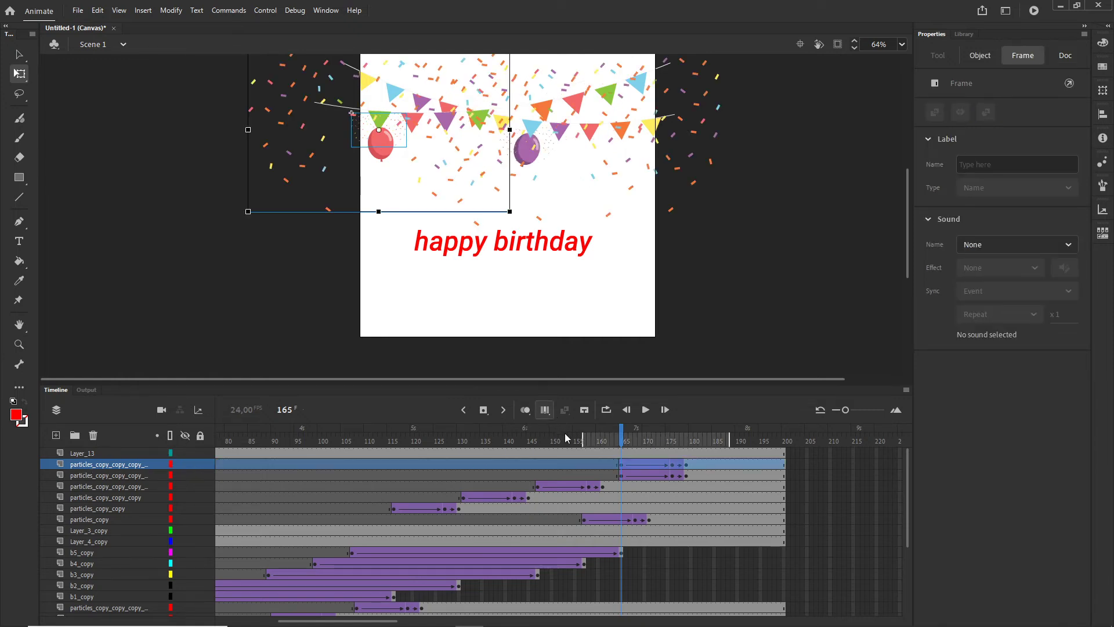
pyautogui.click(130, 476)
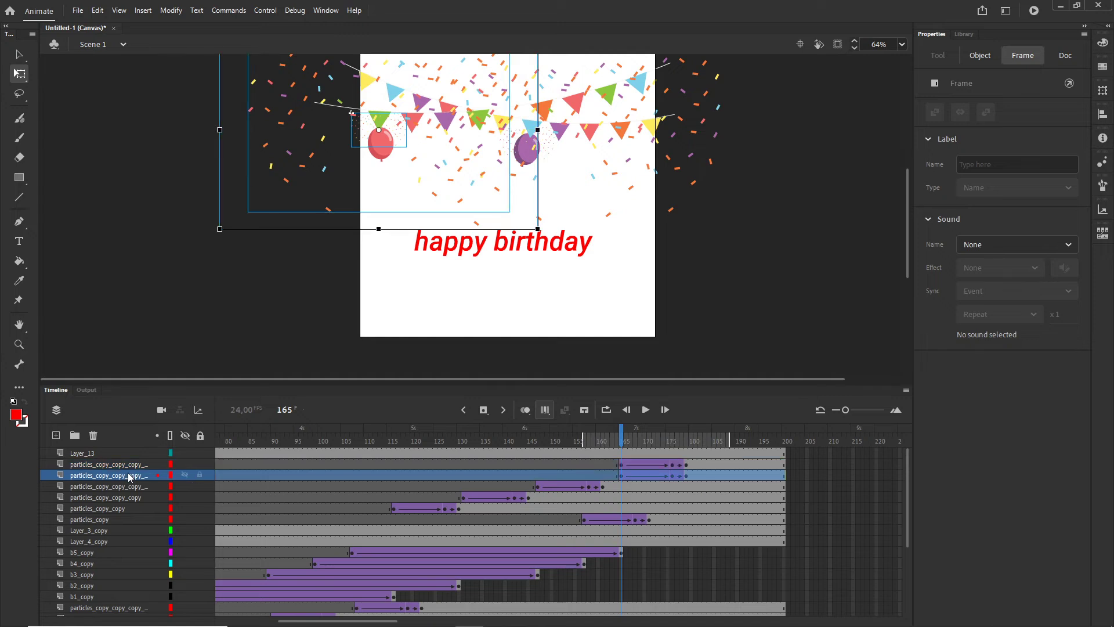
pyautogui.click(99, 464)
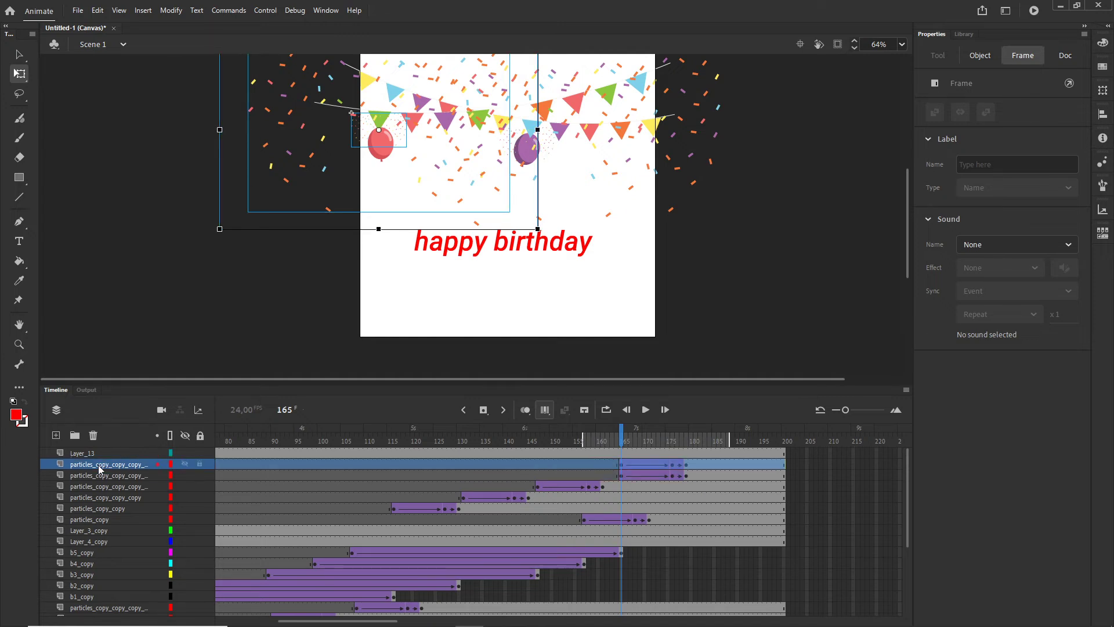
pyautogui.hotkey('shift', 'Down')
pyautogui.hotkey('shift', 'Down')
pyautogui.hotkey('shift', 'Down')
pyautogui.hotkey('shift', 'Down')
pyautogui.hotkey('shift', 'Down')
pyautogui.hotkey('shift', 'Down')
pyautogui.hotkey('shift', 'Down')
pyautogui.hotkey('shift', 'Down')
pyautogui.hotkey('shift', 'Down')
pyautogui.hotkey('shift', 'Down')
pyautogui.hotkey('shift', 'Down')
pyautogui.hotkey('shift', 'Down')
pyautogui.hotkey('shift', 'Down')
pyautogui.hotkey('shift', 'Down')
pyautogui.hotkey('shift', 'Down')
pyautogui.hotkey('shift', 'Down')
pyautogui.hotkey('shift', 'Down')
pyautogui.hotkey('shift', 'Down')
pyautogui.hotkey('shift', 'Down')
pyautogui.hotkey('shift', 'Down')
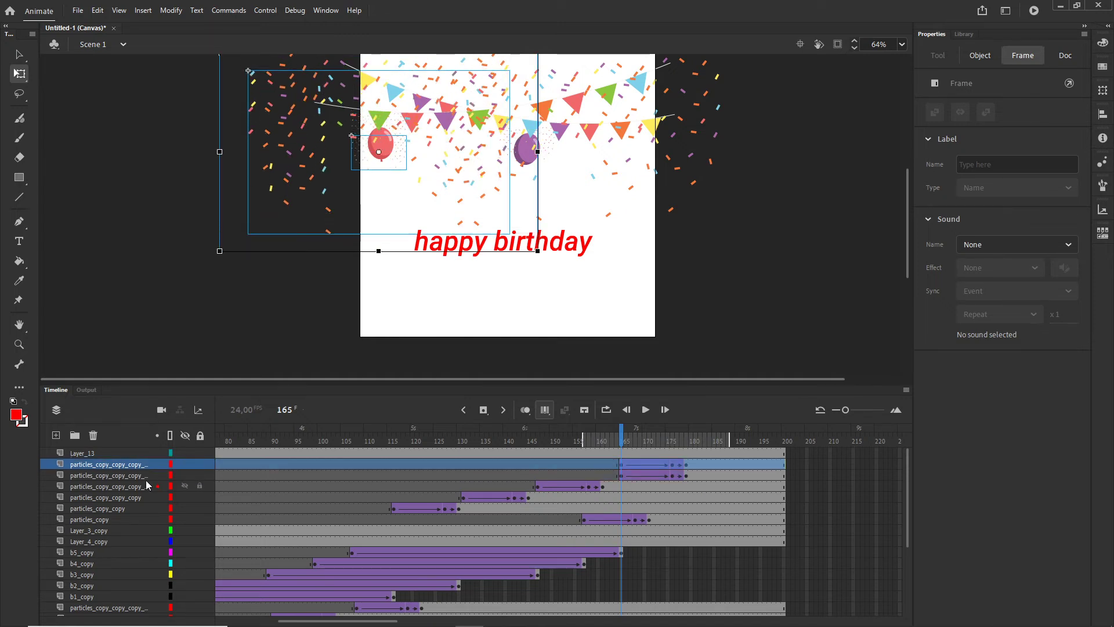
pyautogui.hotkey('shift', 'Right')
pyautogui.hotkey('shift', 'Right')
pyautogui.hotkey('shift', 'Right')
pyautogui.hotkey('shift', 'Right')
pyautogui.hotkey('shift', 'Right')
pyautogui.hotkey('shift', 'Right')
pyautogui.hotkey('shift', 'Right')
pyautogui.hotkey('shift', 'Right')
pyautogui.hotkey('shift', 'Right')
pyautogui.hotkey('shift', 'Right')
pyautogui.hotkey('shift', 'Right')
pyautogui.hotkey('shift', 'Right')
pyautogui.hotkey('shift', 'Right')
pyautogui.hotkey('shift', 'Right')
pyautogui.hotkey('shift', 'Right')
pyautogui.hotkey('shift', 'Right')
pyautogui.hotkey('shift', 'Right')
pyautogui.hotkey('shift', 'Right')
pyautogui.hotkey('shift', 'Right')
pyautogui.hotkey('shift', 'Right')
pyautogui.hotkey('shift', 'Right')
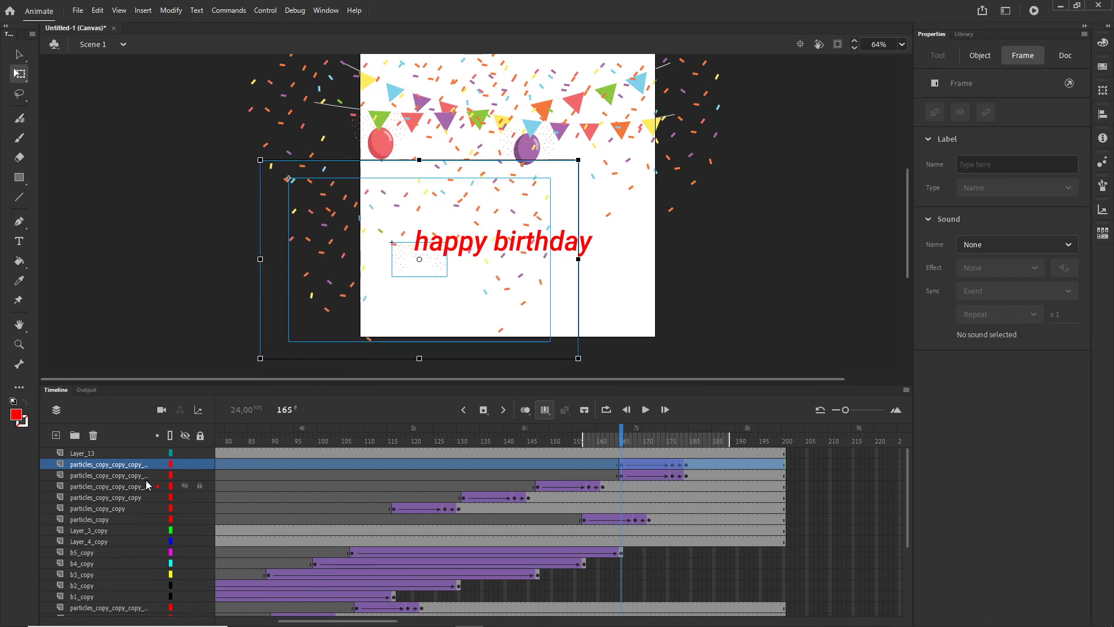
pyautogui.hotkey('shift', 'Up')
pyautogui.hotkey('shift', 'Up')
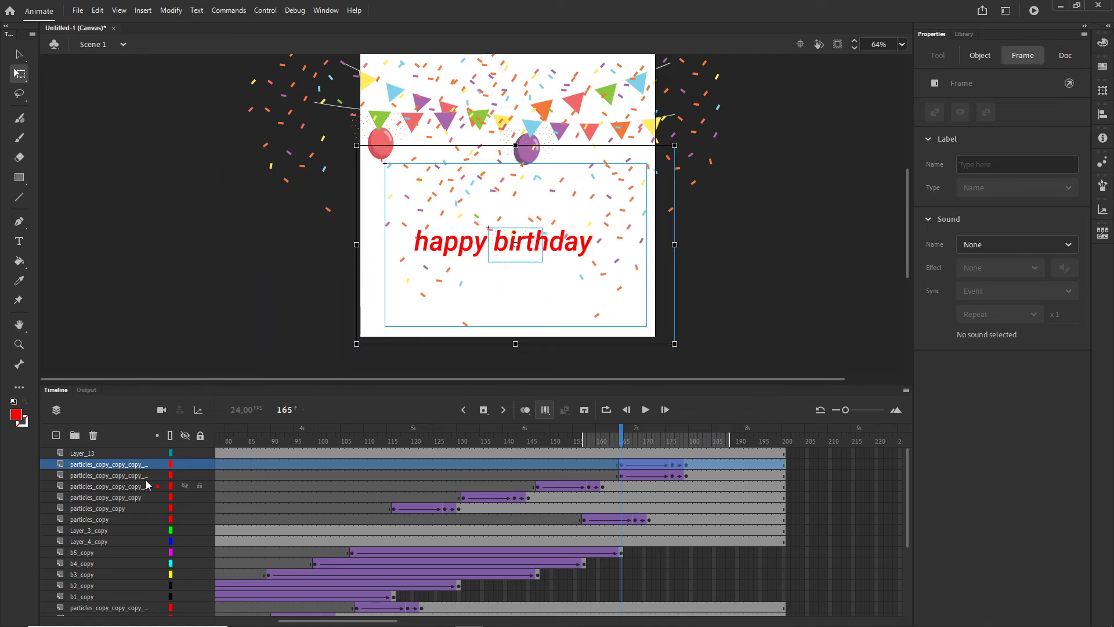
pyautogui.hotkey('shift', 'Left')
pyautogui.hotkey('shift', 'Left')
pyautogui.hotkey('shift', 'Left')
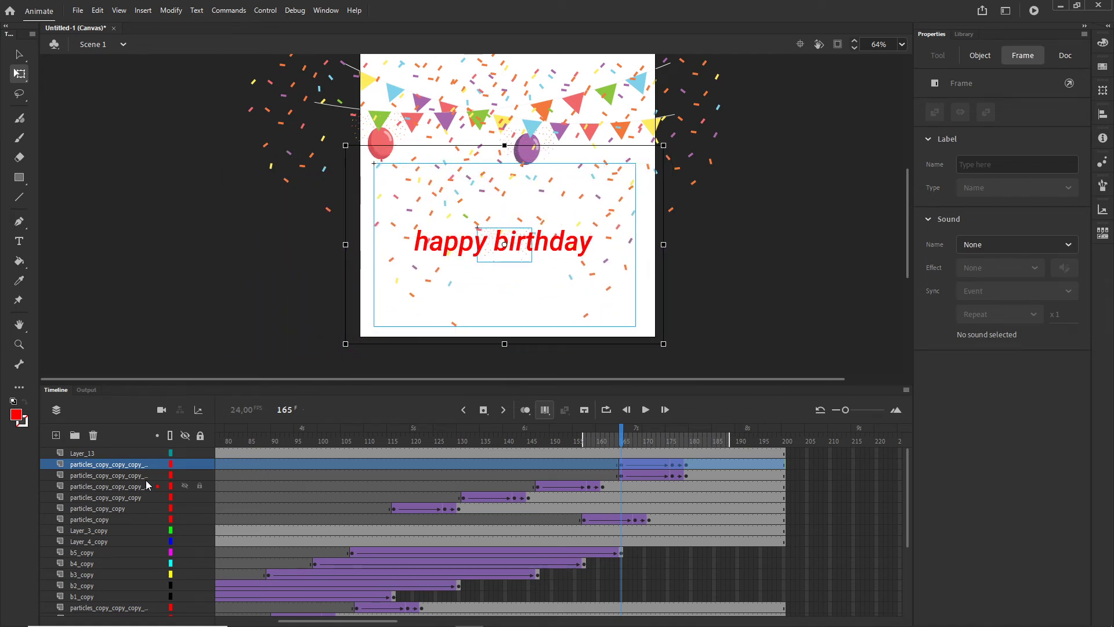
pyautogui.click(545, 409)
pyautogui.moveTo(622, 441)
pyautogui.mouseDown()
pyautogui.moveTo(551, 441)
pyautogui.moveTo(682, 440)
pyautogui.moveTo(610, 436)
pyautogui.moveTo(636, 432)
pyautogui.mouseUp()
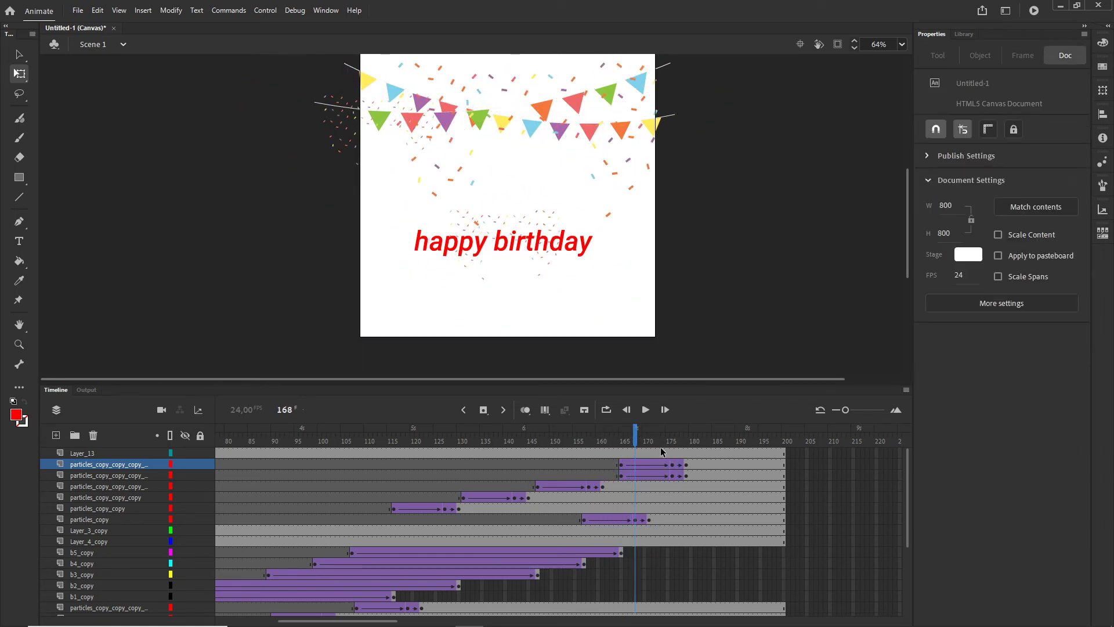
# Move the happy birthday text's starting keyframe from frame 1 to frame 160 and add another keyframe at frame 174.
pyautogui.moveTo(378, 622); pyautogui.dragTo(315, 622)
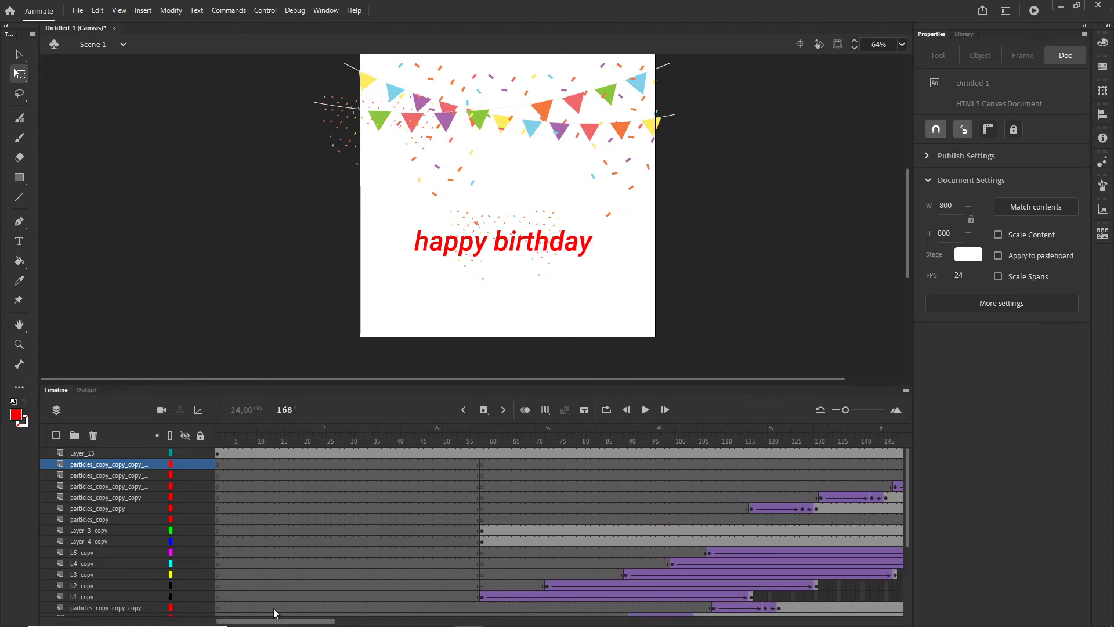
pyautogui.click(219, 455)
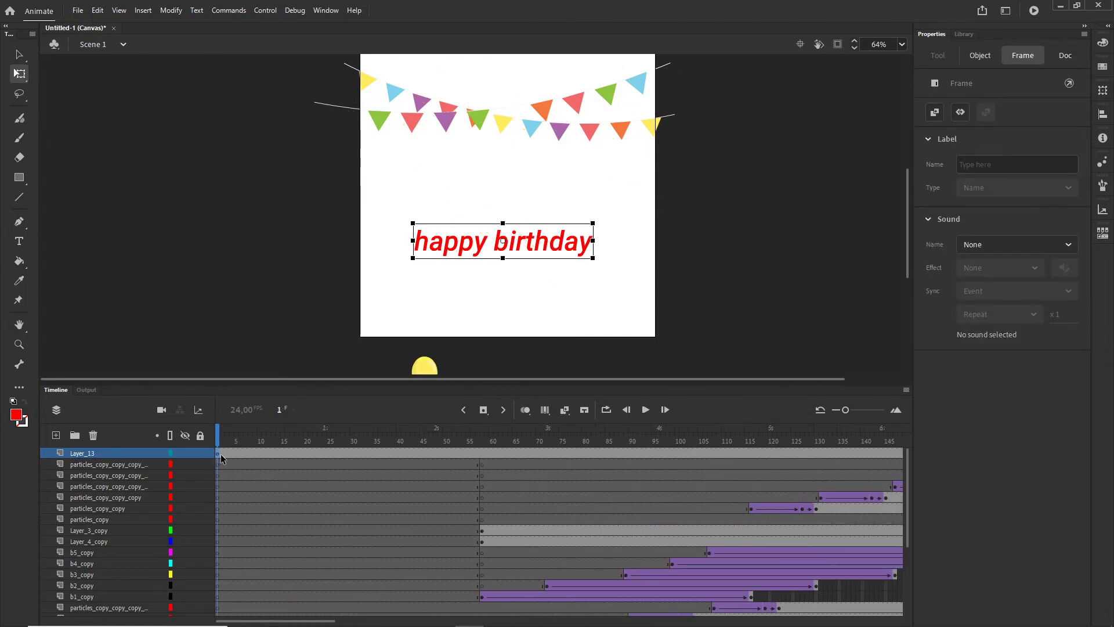
pyautogui.moveTo(219, 458); pyautogui.dragTo(655, 449)
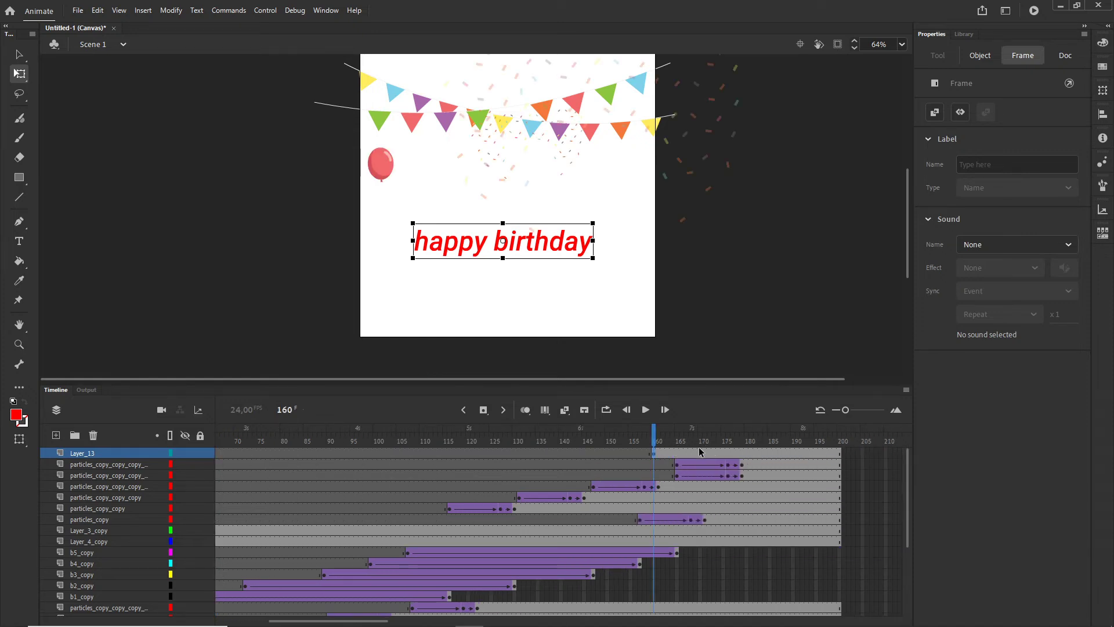
pyautogui.click(719, 456)
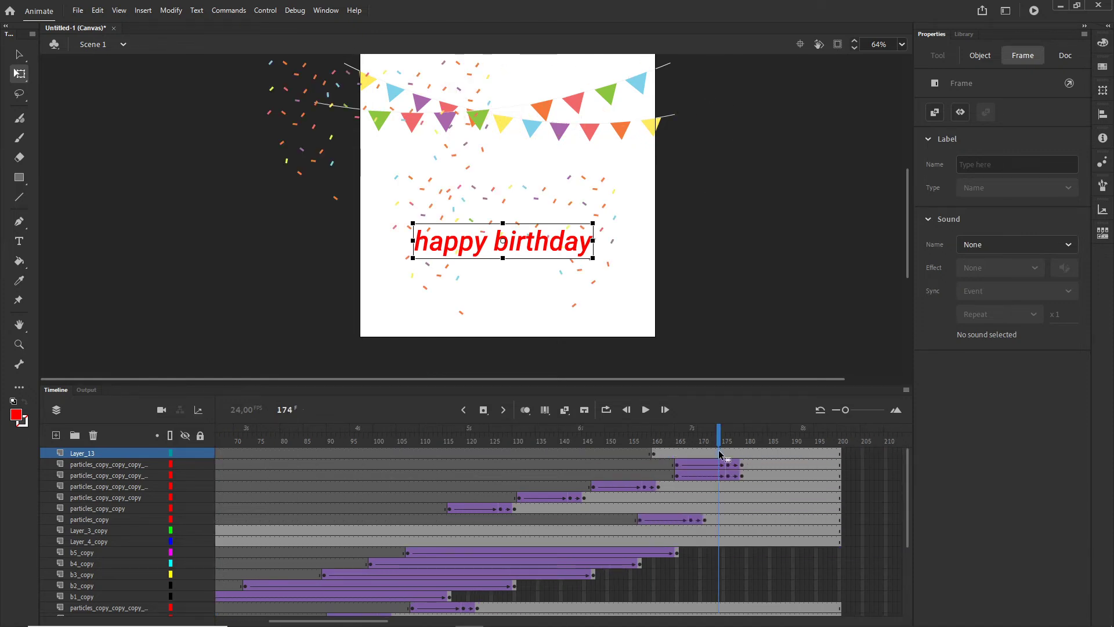
# Set the happy birthday text's alpha to 0% at frame 160 and create a classic tween up to frame 174.
pyautogui.click(656, 457)
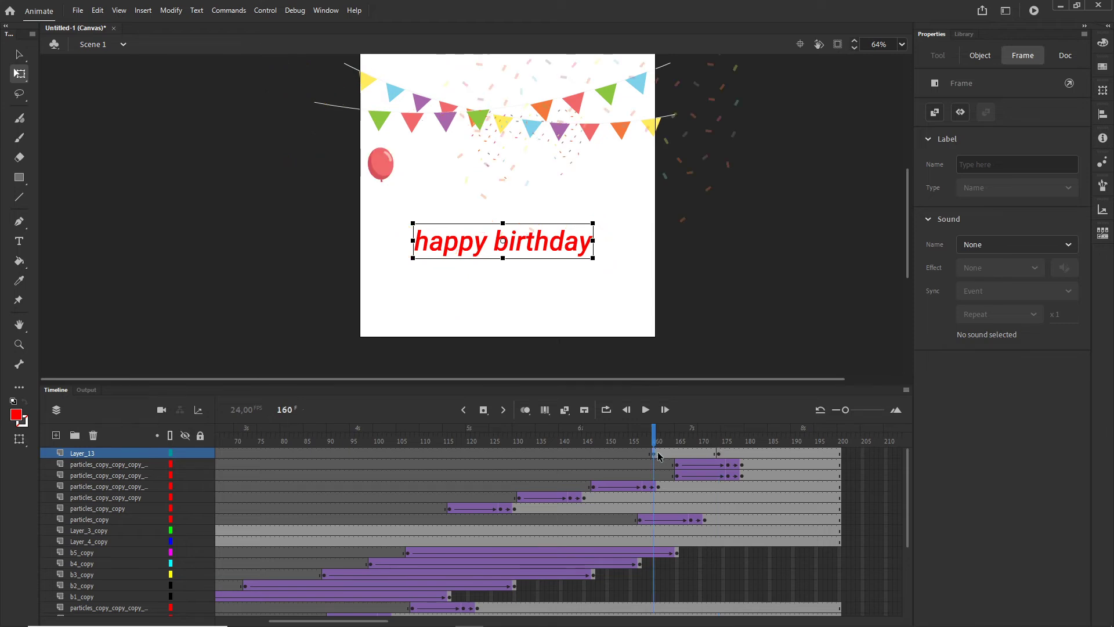
pyautogui.click(559, 250)
pyautogui.click(1062, 297)
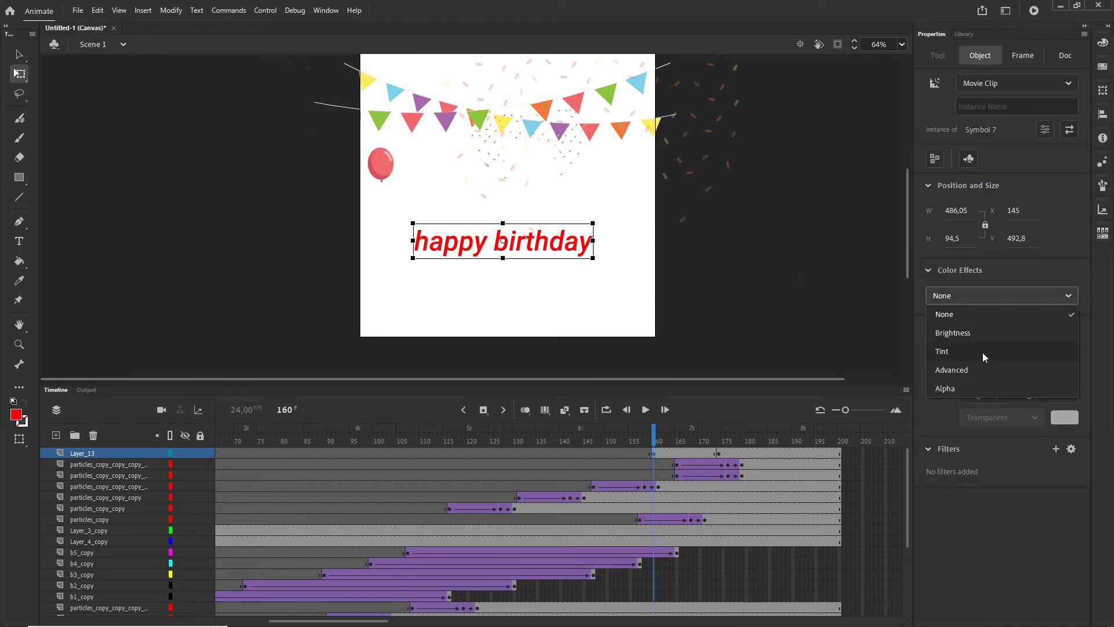
pyautogui.click(946, 389)
pyautogui.rightClick(683, 454)
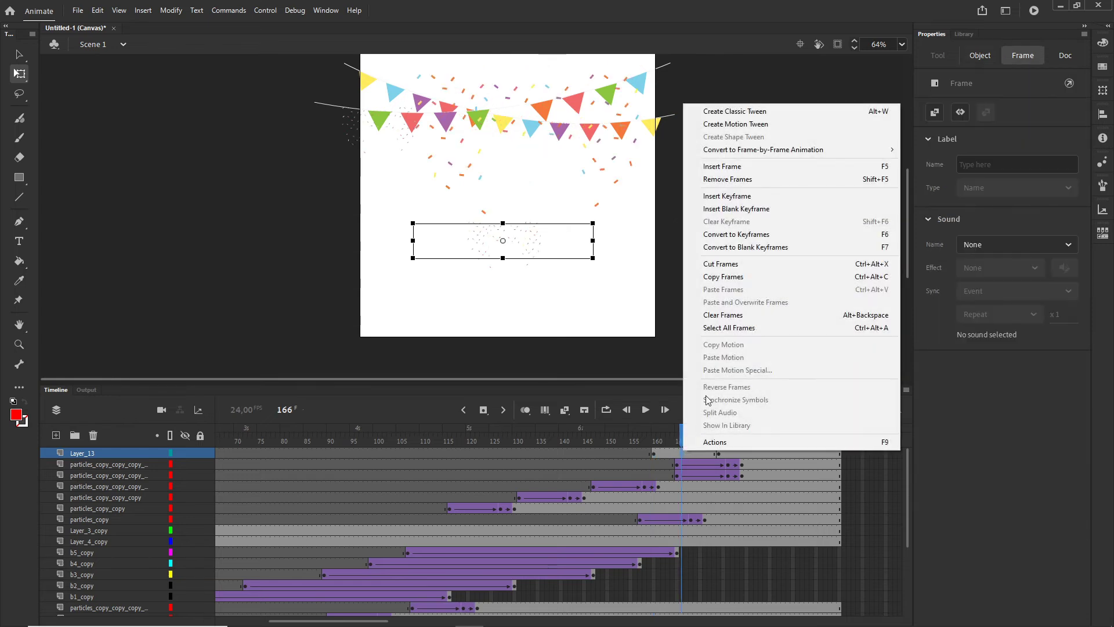
pyautogui.click(705, 109)
pyautogui.moveTo(685, 442)
pyautogui.mouseDown()
pyautogui.moveTo(653, 443)
pyautogui.moveTo(739, 435)
pyautogui.moveTo(700, 441)
pyautogui.mouseUp()
# Shift the happy birthday fade-in tween ten frames later, so it runs from frame 170 to frame 184.
pyautogui.click(718, 455)
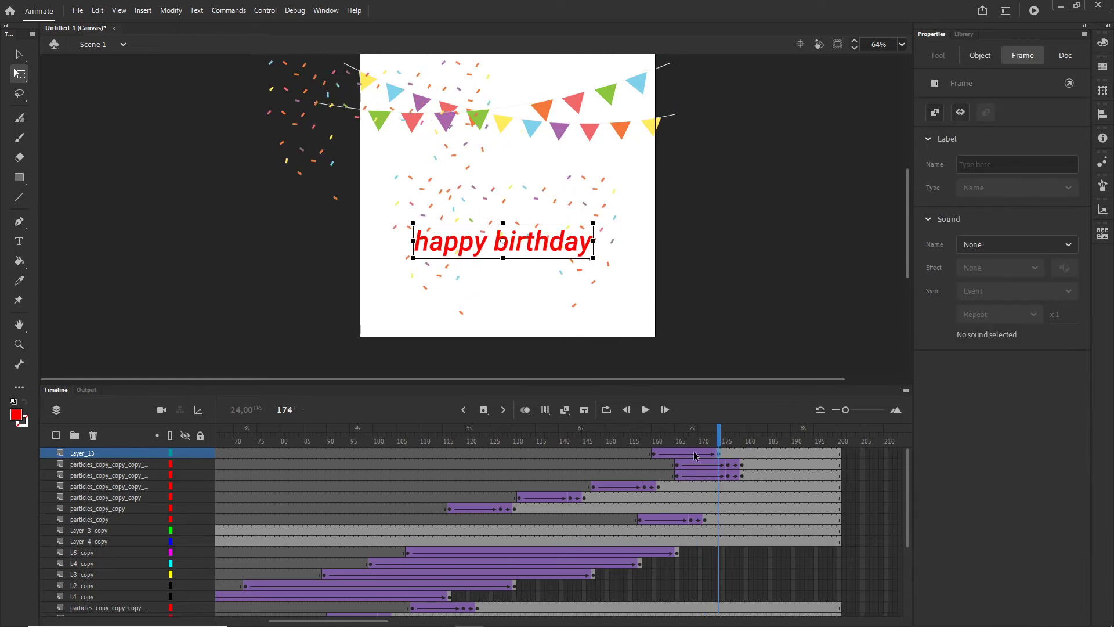
pyautogui.click(657, 454)
pyautogui.click(654, 454)
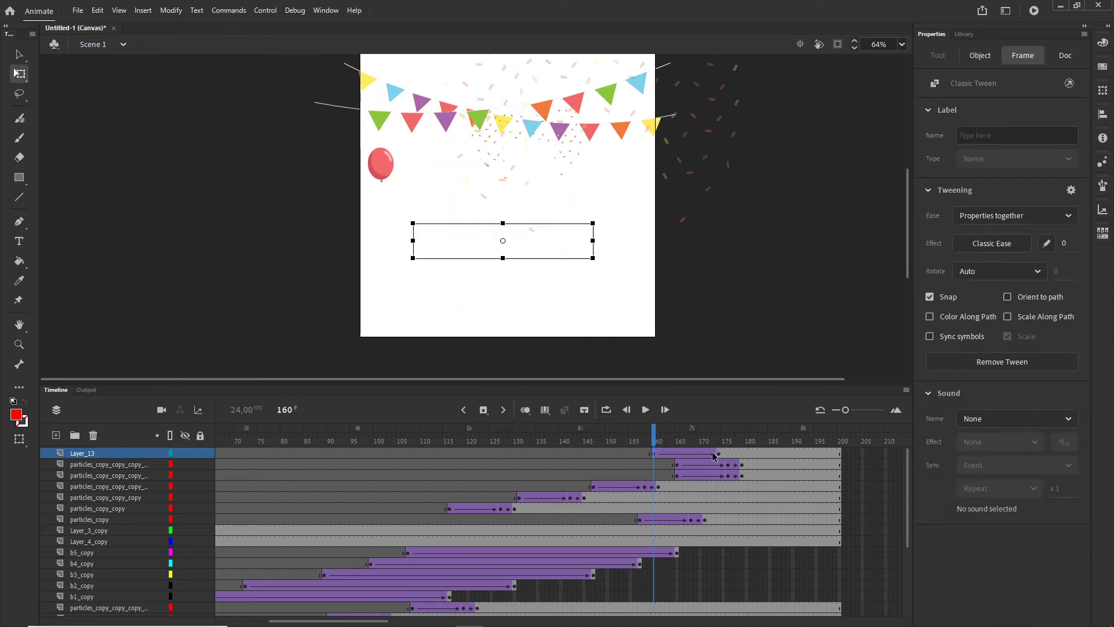
pyautogui.click(720, 454)
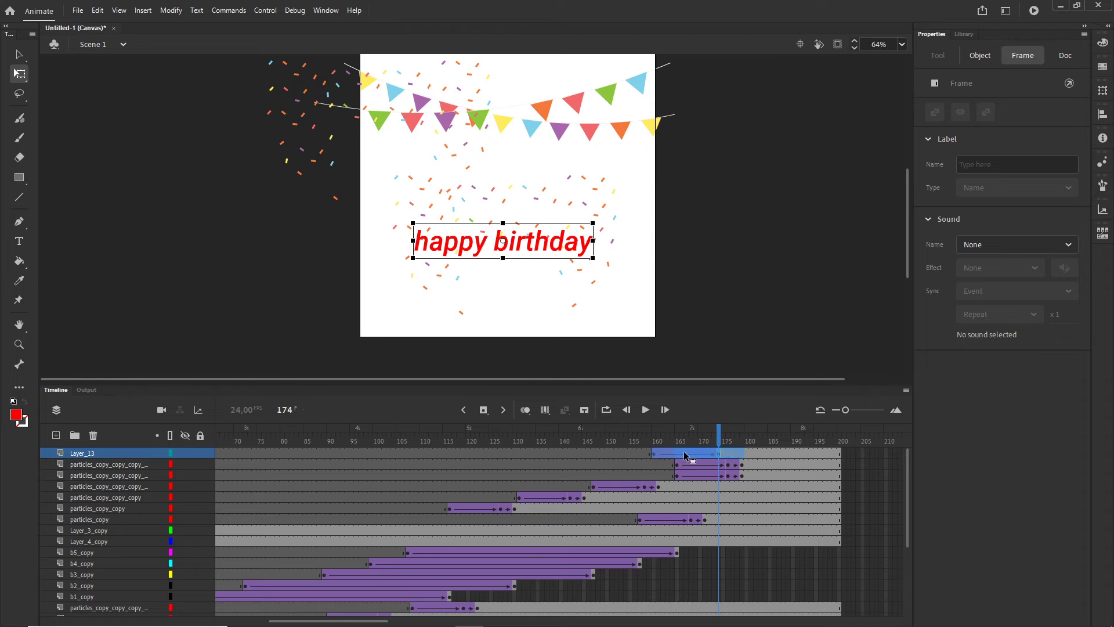
pyautogui.moveTo(701, 454); pyautogui.dragTo(751, 432)
pyautogui.click(745, 280)
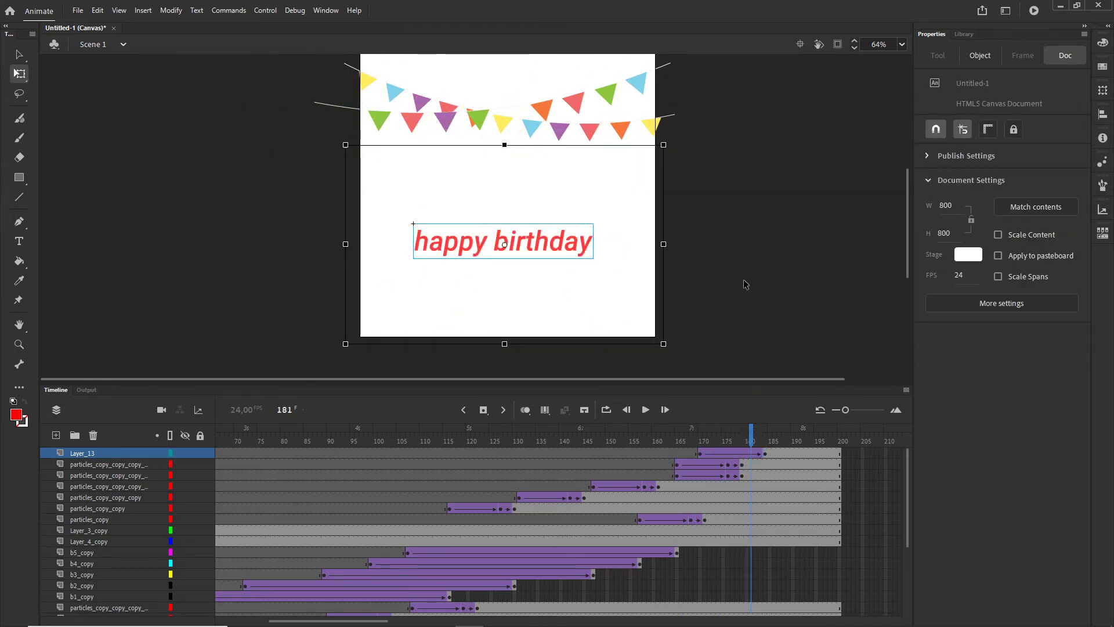
# Test the animation in the browser, then return to Animate and its timeline.
pyautogui.hotkey('ctrl', 'Return')
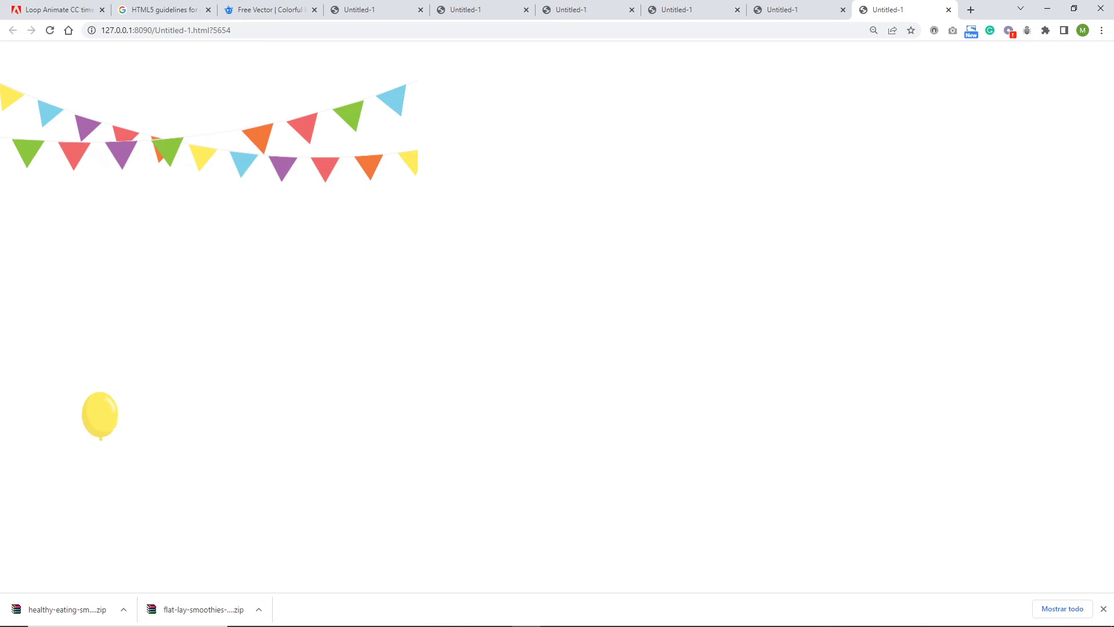
pyautogui.moveTo(546, 605)
pyautogui.click(469, 614)
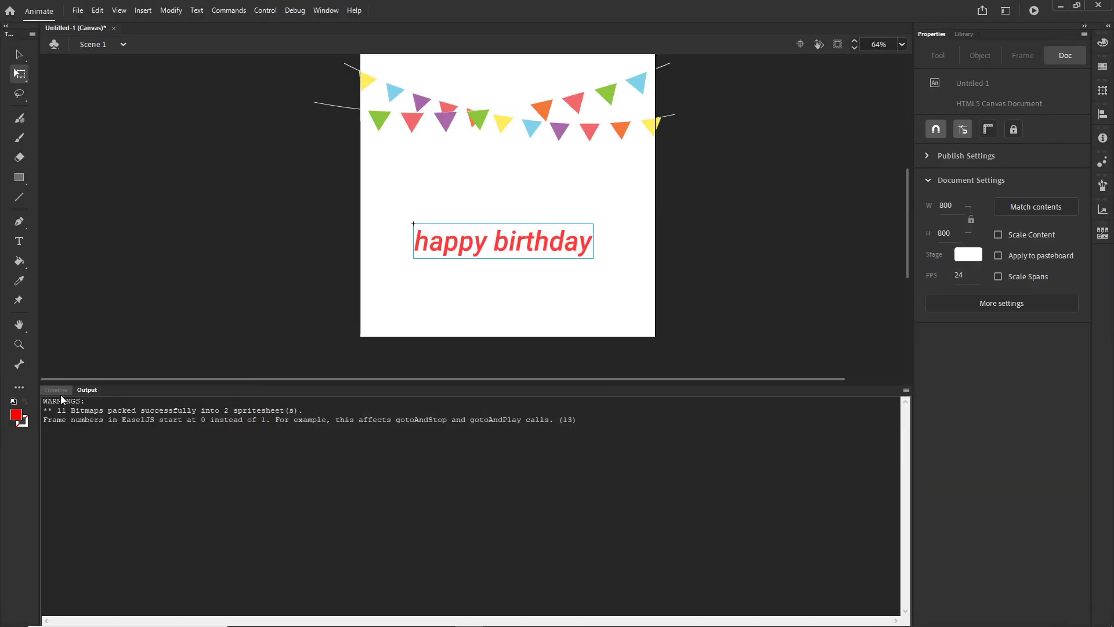
pyautogui.click(55, 390)
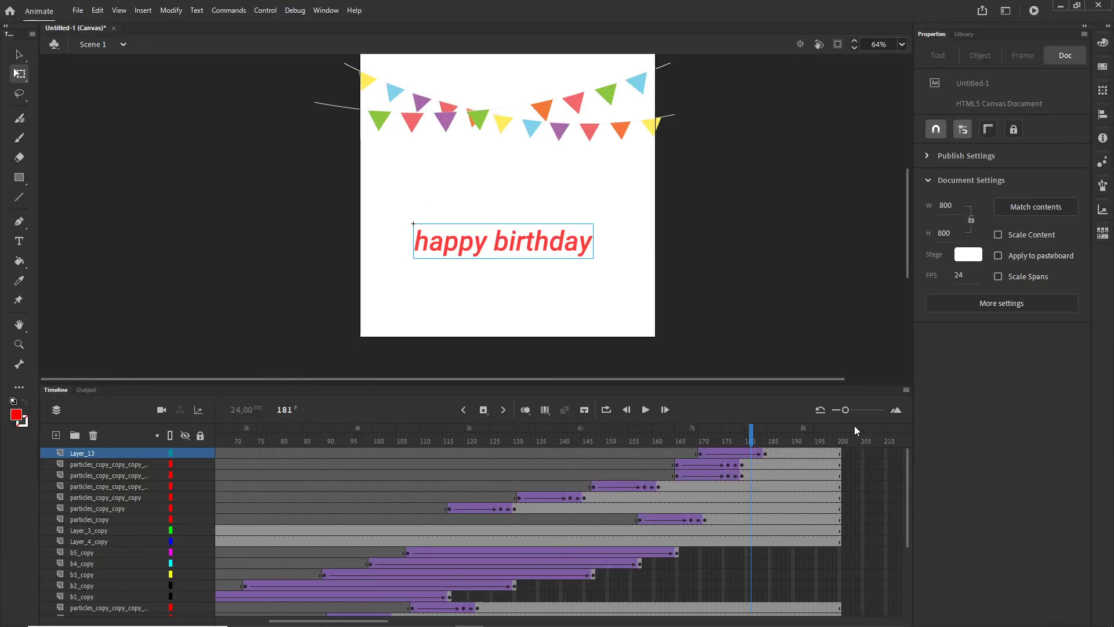
# Change the stage background colour to light pink, FFEBEB.
pyautogui.click(973, 255)
pyautogui.click(948, 269)
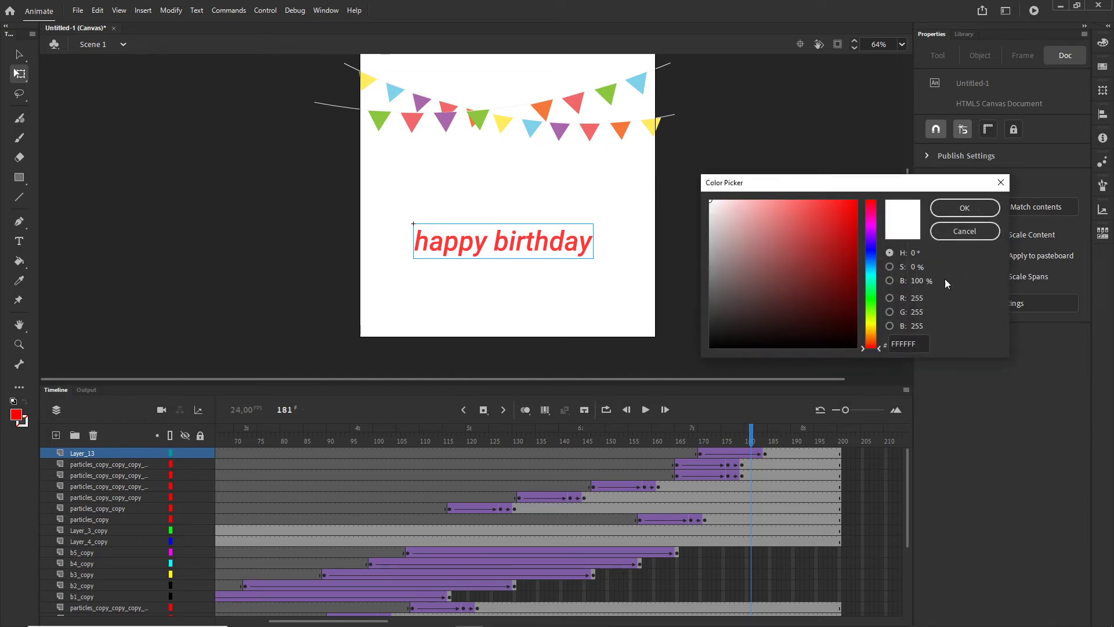
pyautogui.click(721, 200)
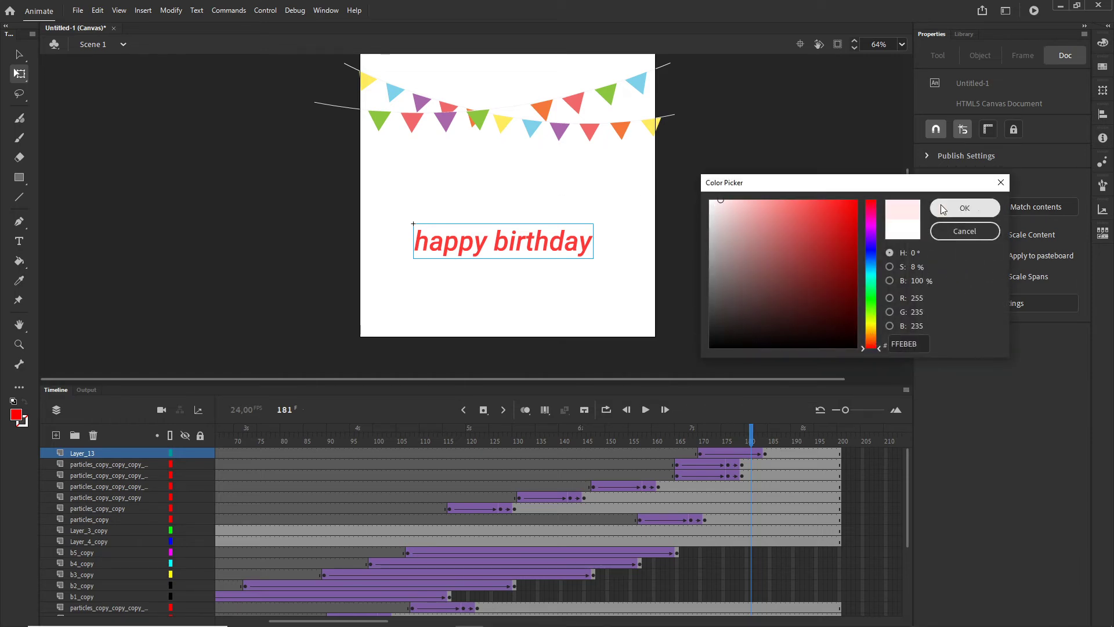
pyautogui.click(963, 208)
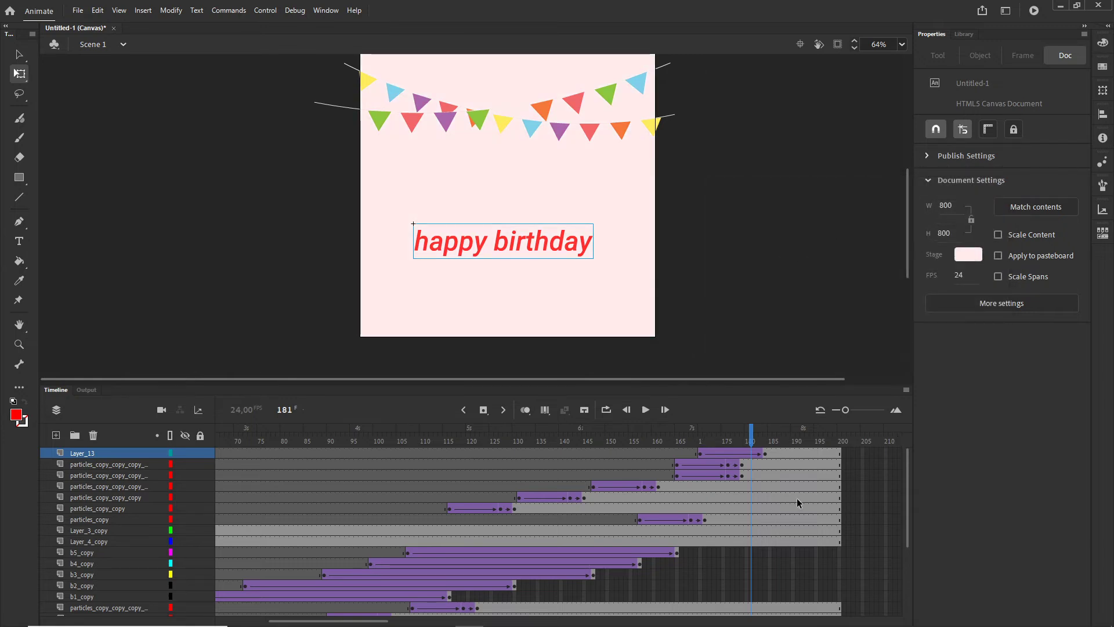
# Extend Layer_3, Layer_4 and the three particles layers directly above them to frame 236.
pyautogui.moveTo(757, 437); pyautogui.dragTo(839, 436)
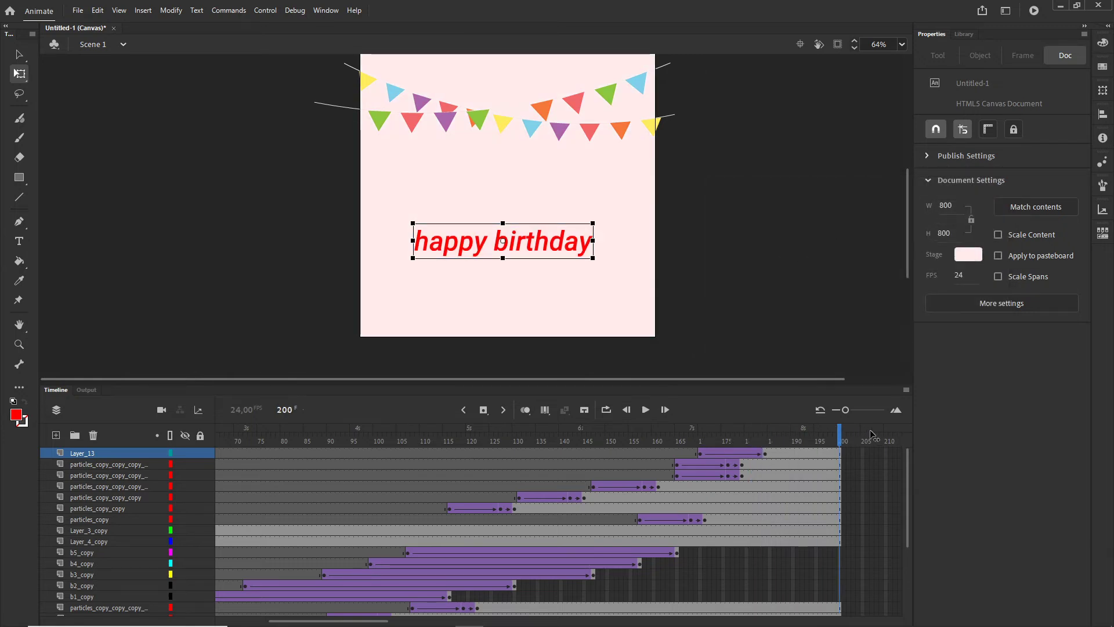
pyautogui.moveTo(908, 488); pyautogui.dragTo(906, 555)
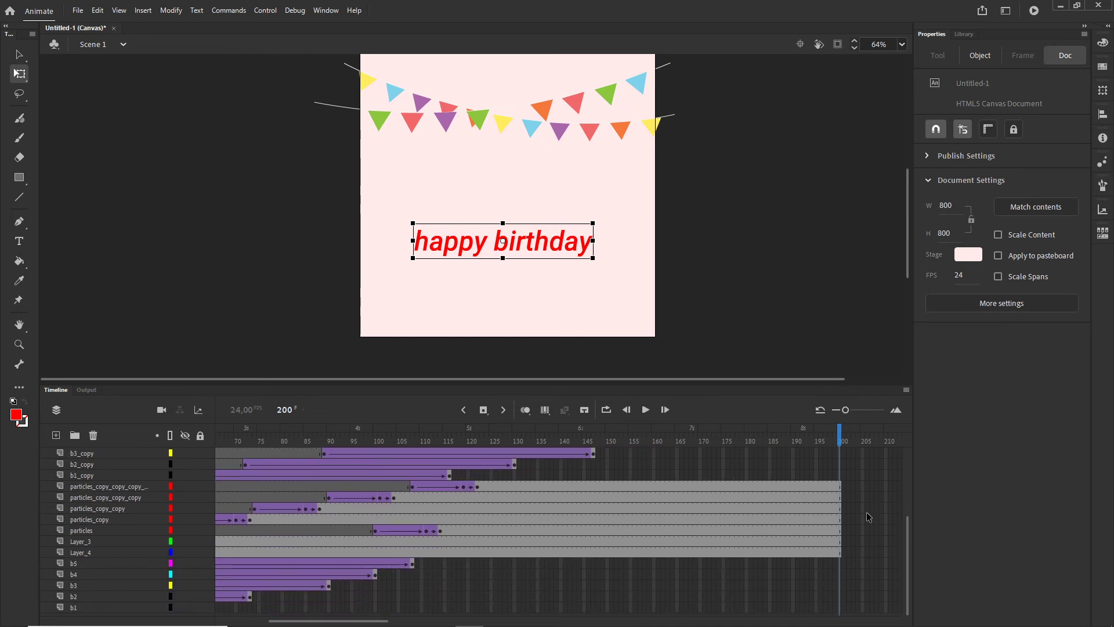
pyautogui.moveTo(371, 621); pyautogui.dragTo(453, 621)
pyautogui.moveTo(540, 550); pyautogui.dragTo(542, 509)
pyautogui.press('F5')
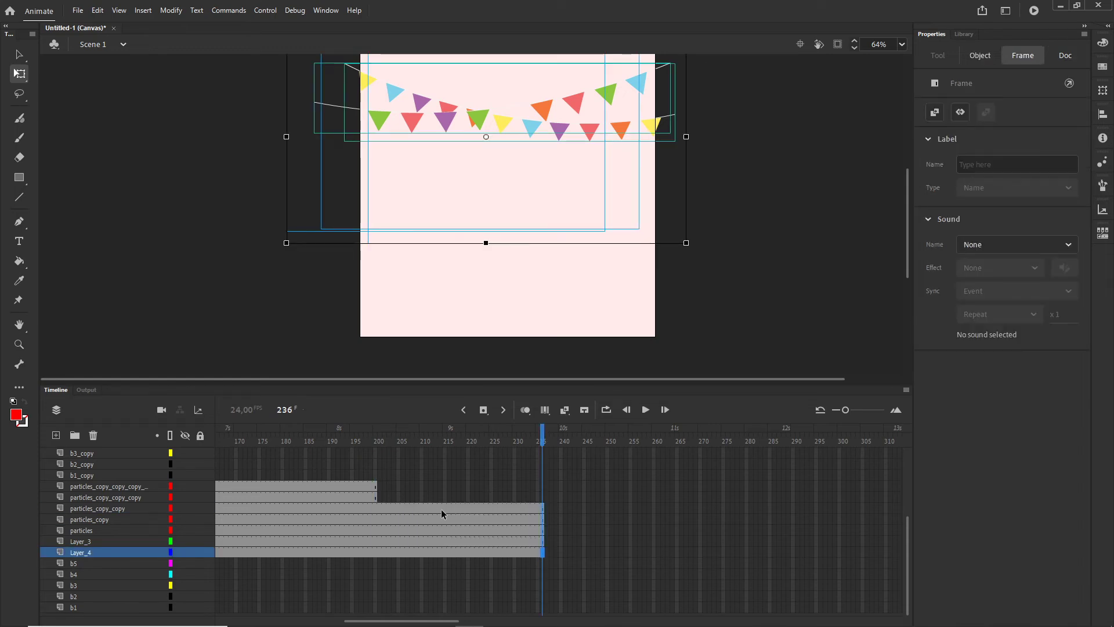
# Remove the frames after frame 200 from Layer_3, Layer_4 and the extended particles layers directly above them.
pyautogui.click(379, 498)
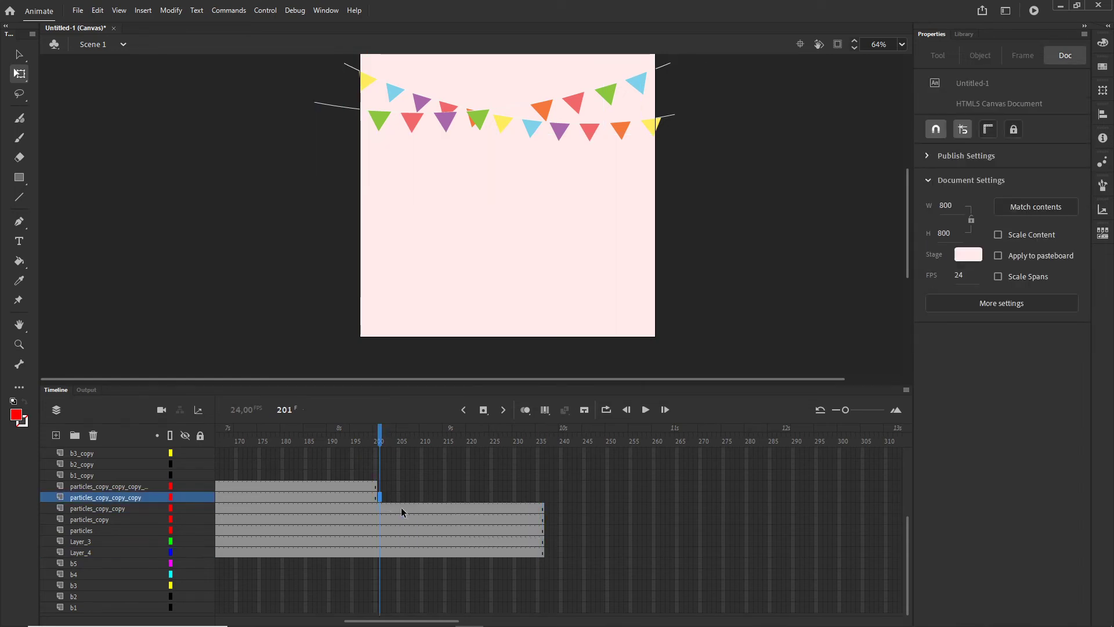
pyautogui.keyDown('shift'); pyautogui.click(560, 556); pyautogui.keyUp('shift')
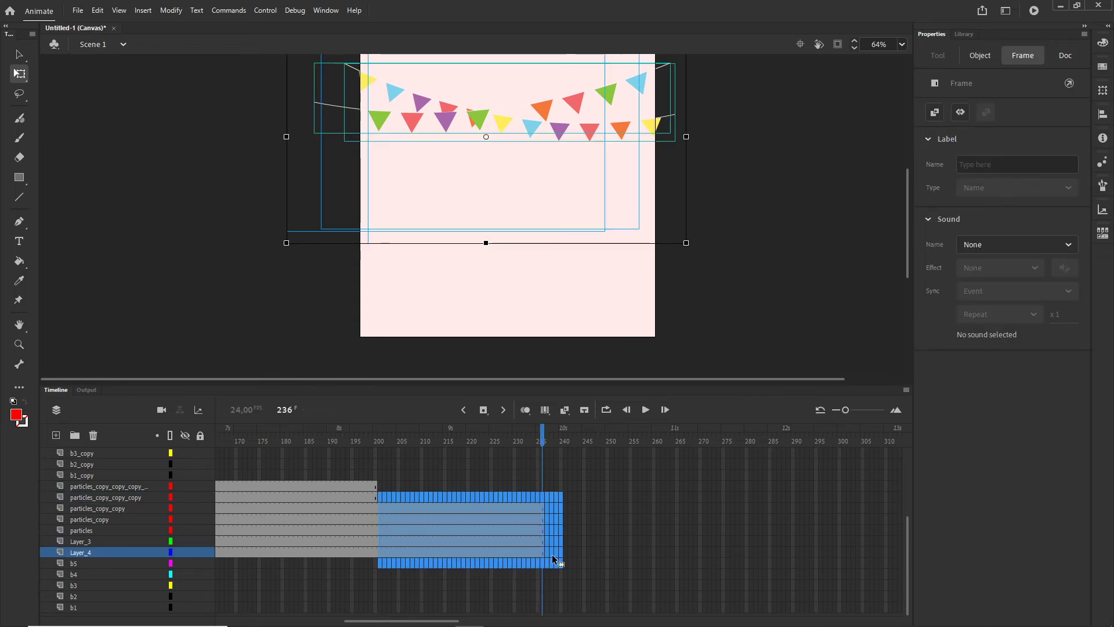
pyautogui.rightClick(482, 520)
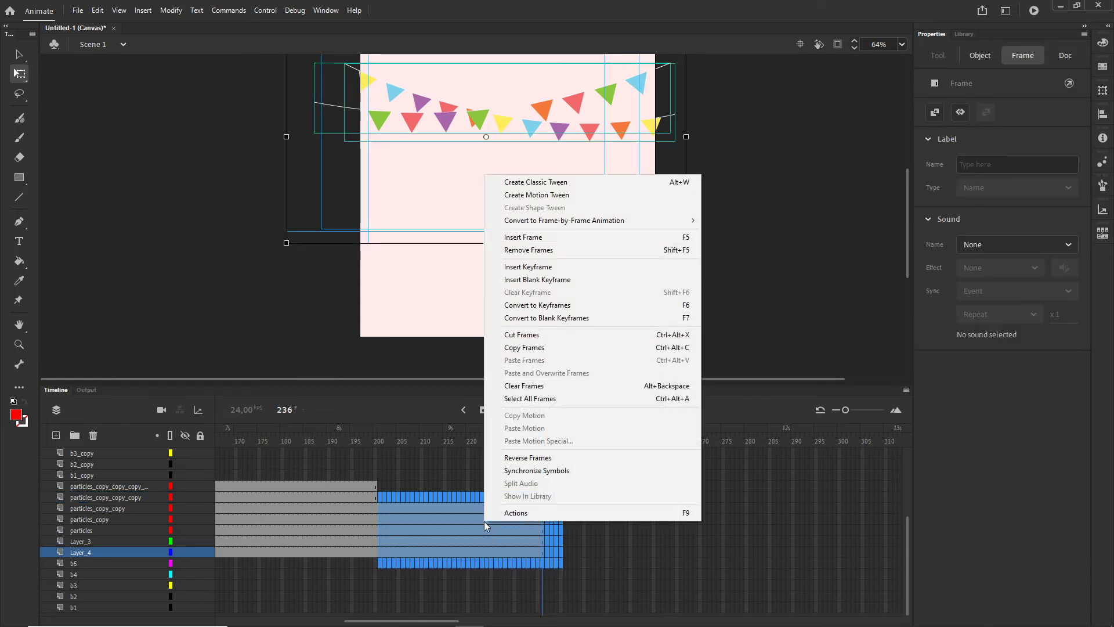
pyautogui.click(550, 250)
pyautogui.click(671, 540)
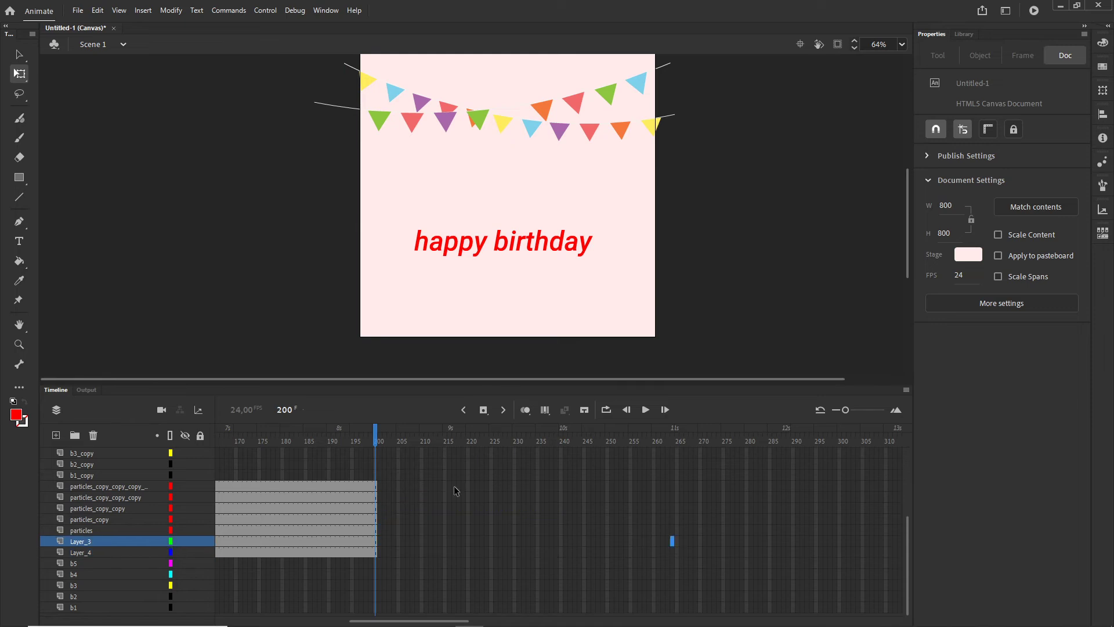
# Add a new empty layer directly above Layer_3.
pyautogui.moveTo(422, 620)
pyautogui.mouseDown()
pyautogui.moveTo(221, 590)
pyautogui.moveTo(420, 607)
pyautogui.mouseUp()
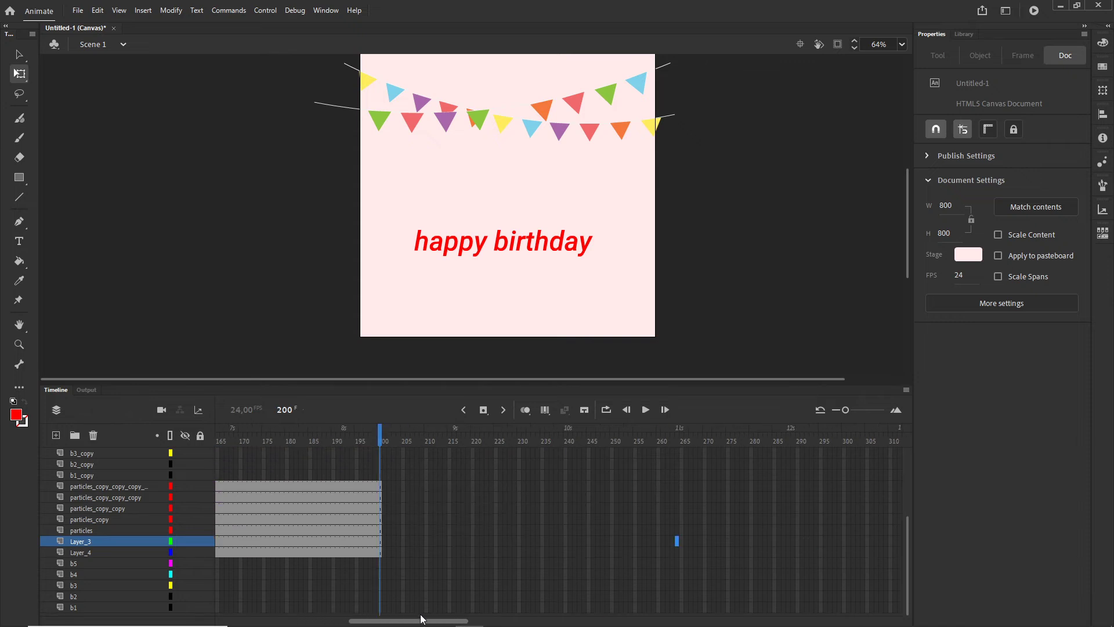
pyautogui.scroll(2, 437, 534)
pyautogui.scroll(3, 437, 535)
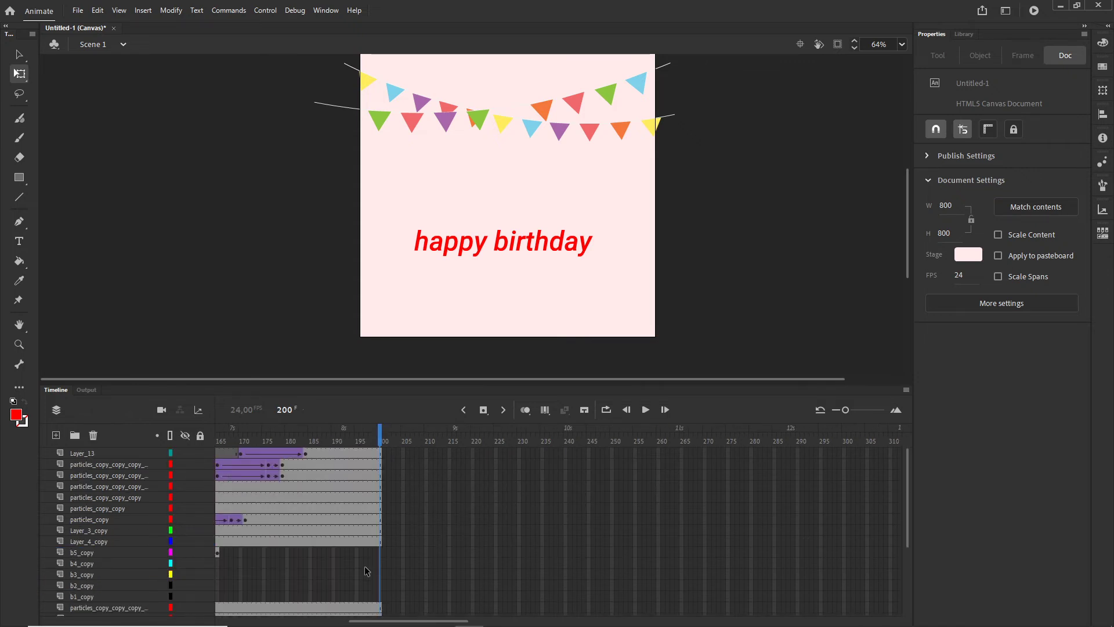
pyautogui.moveTo(396, 622); pyautogui.dragTo(225, 586)
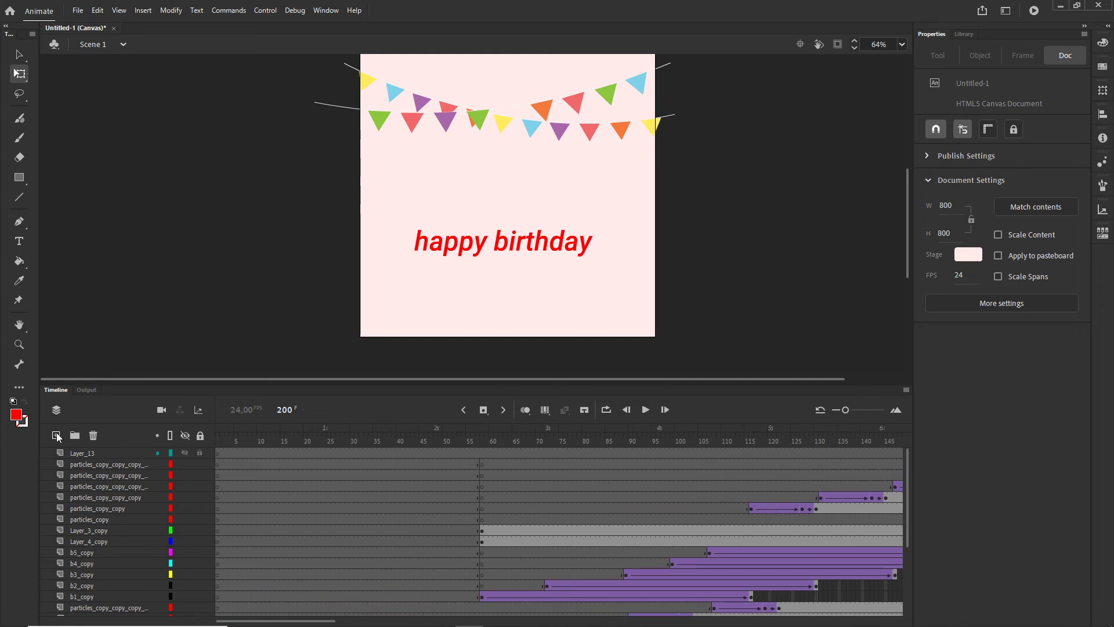
pyautogui.click(56, 435)
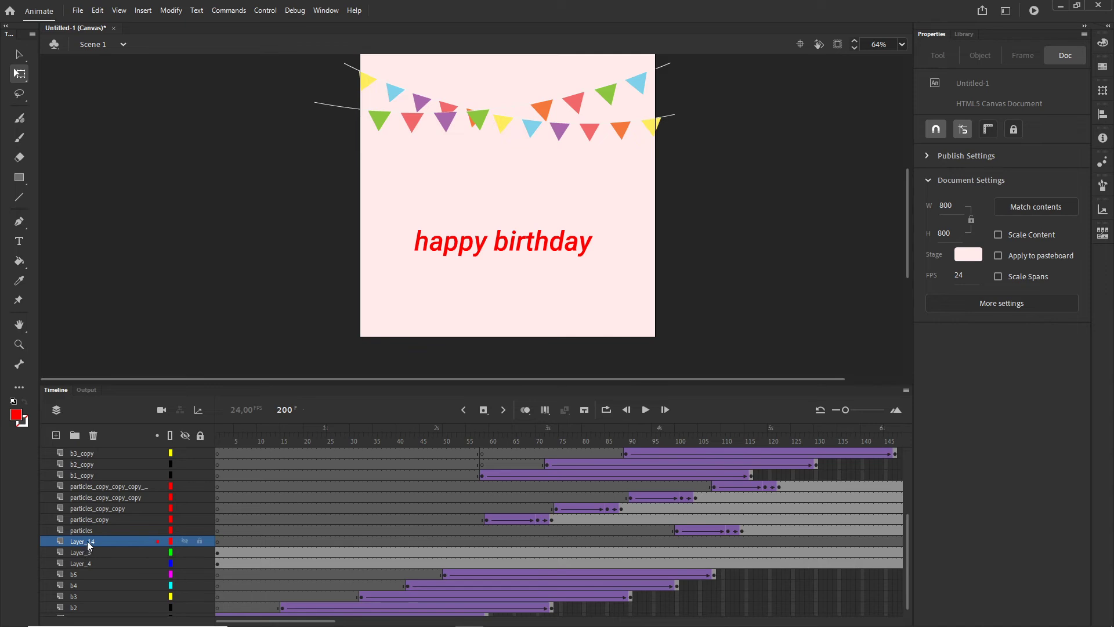
# Add a new layer above Layer_13 and name it code.
pyautogui.scroll(4, 99, 522)
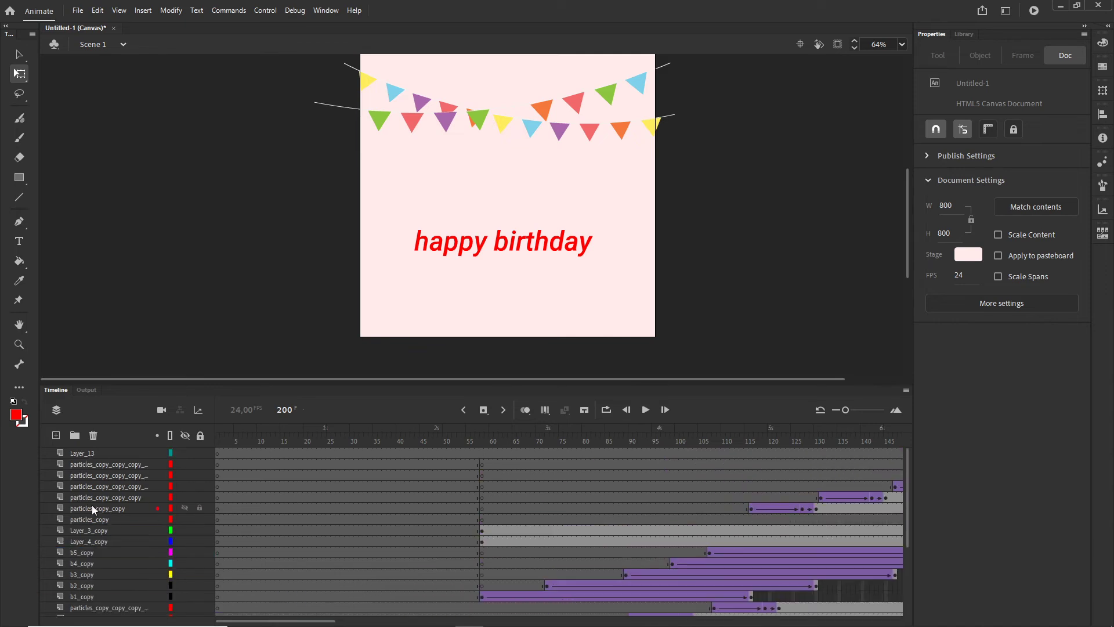
pyautogui.click(95, 454)
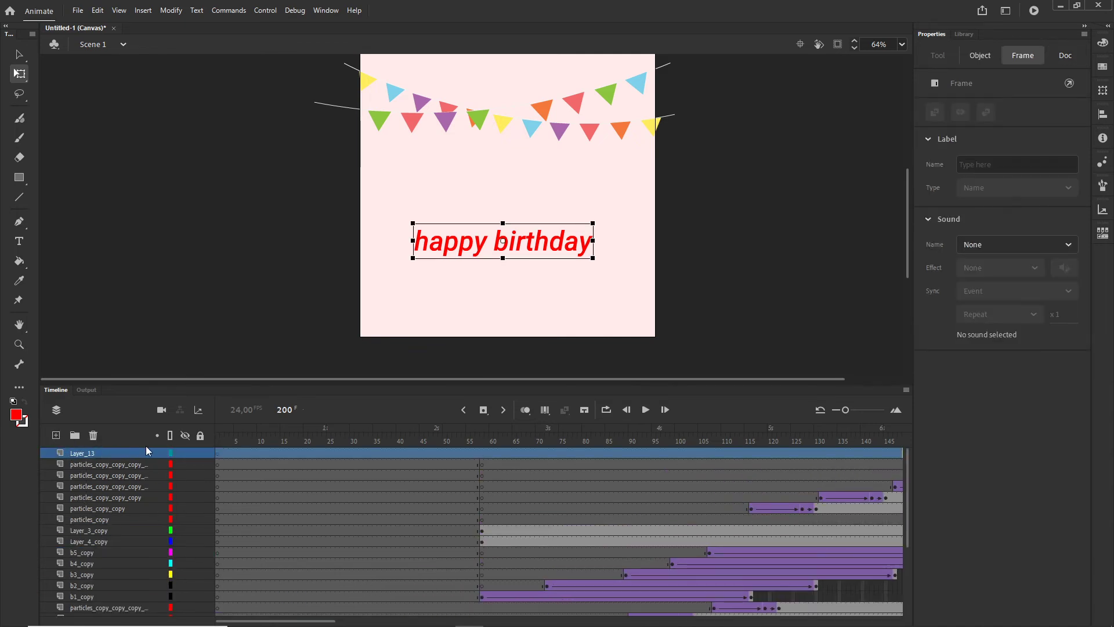
pyautogui.click(56, 435)
pyautogui.click(88, 456)
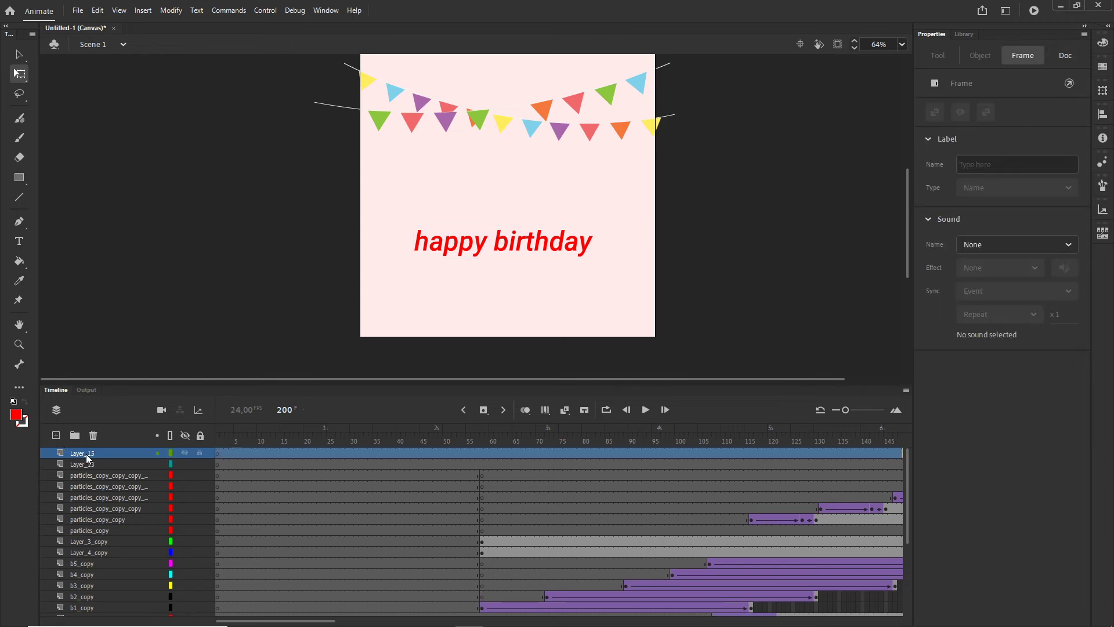
pyautogui.doubleClick(87, 456)
pyautogui.write('c')
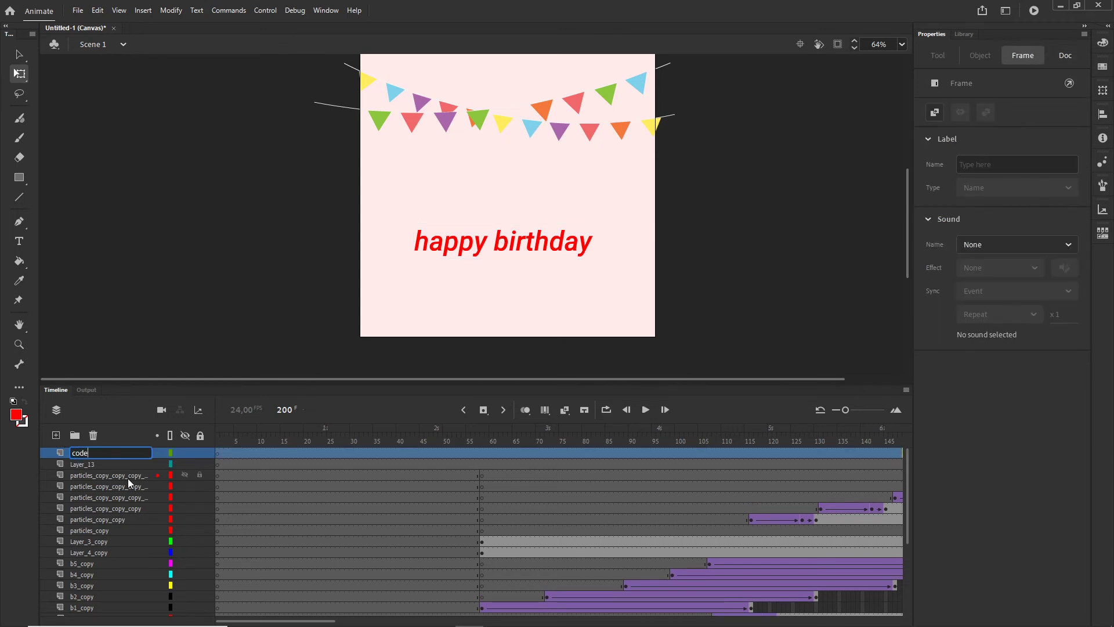
pyautogui.write('ode')
pyautogui.click(97, 461)
pyautogui.click(95, 451)
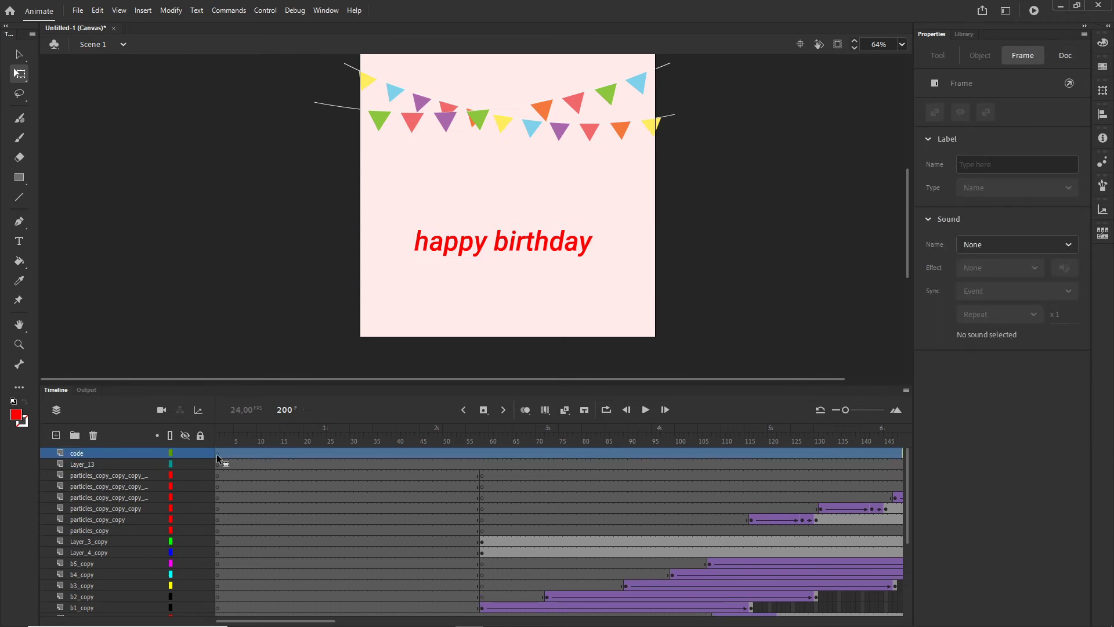
# Open the actions script for frame 1 of the code layer and enter this.stop.
pyautogui.rightClick(217, 455)
pyautogui.click(248, 446)
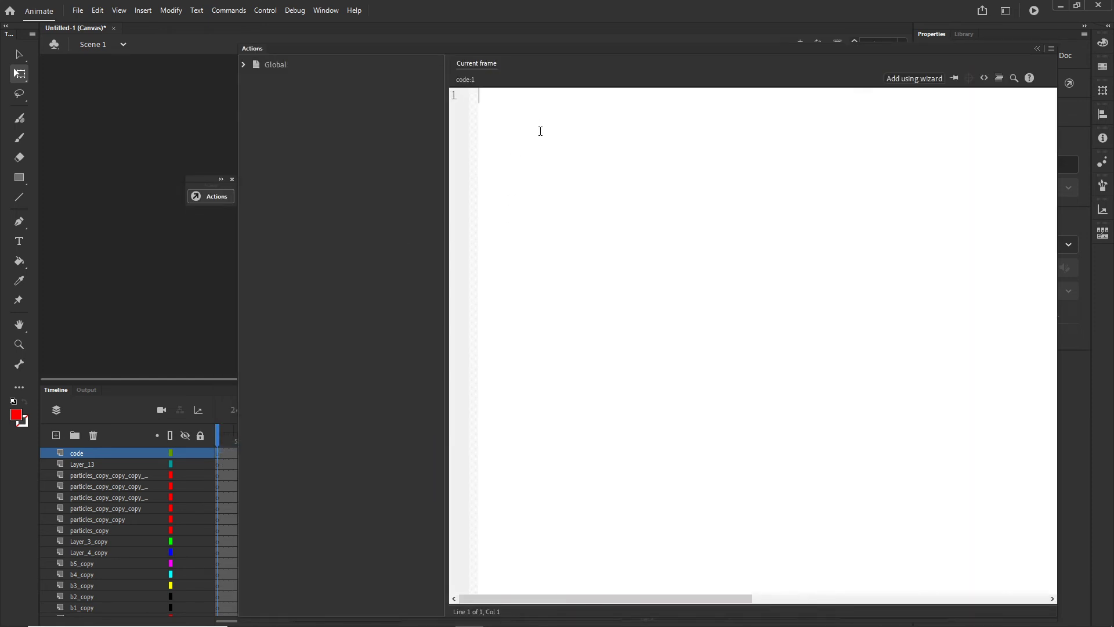
pyautogui.write('r')
pyautogui.press('BackSpace')
pyautogui.write('th')
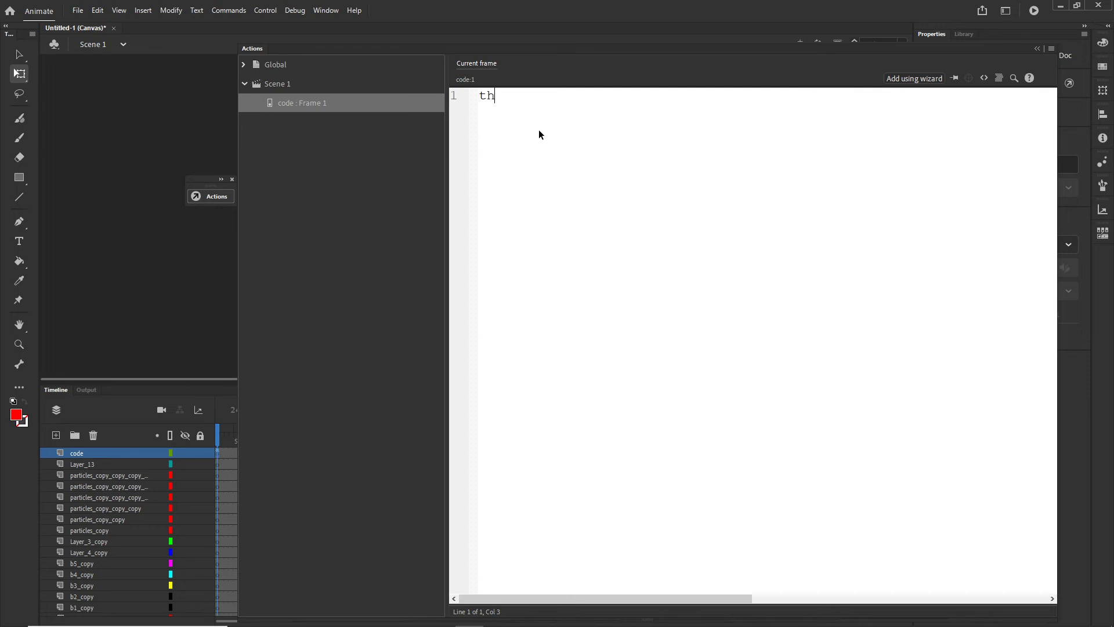
pyautogui.write('is.st')
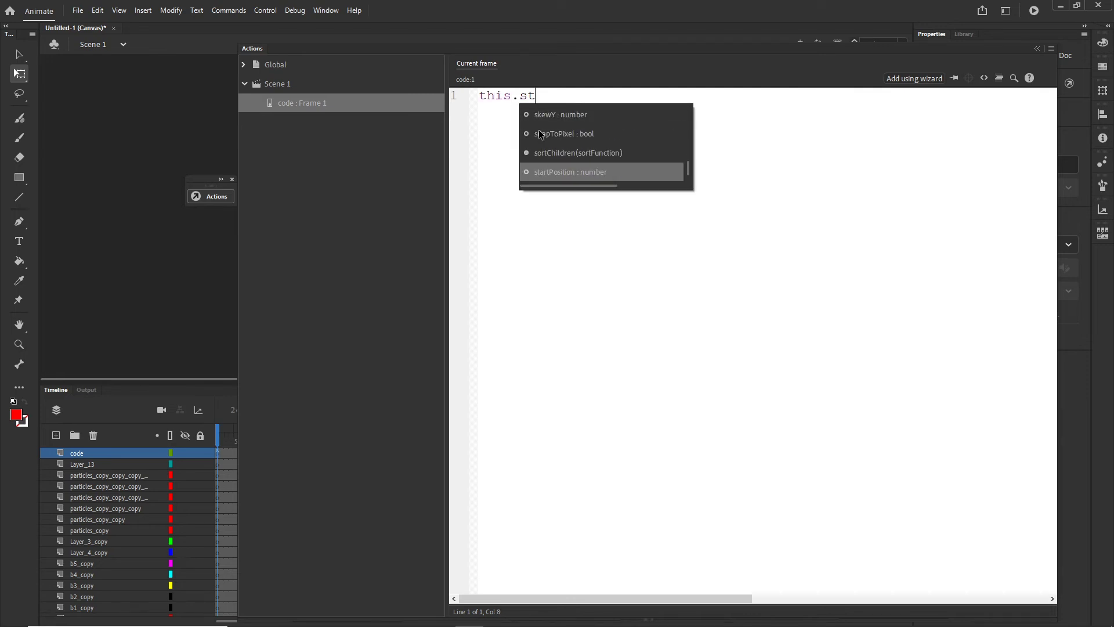
pyautogui.write('op')
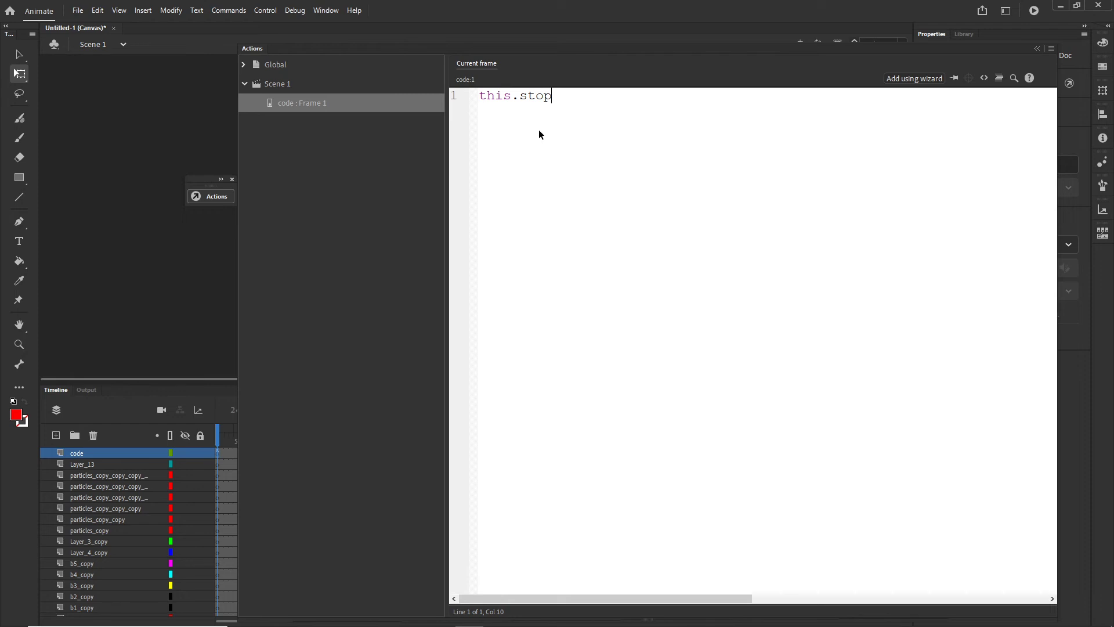
# Switch the keyboard layout to English (United States) and complete the script statement as this.stop();.
pyautogui.write('))')
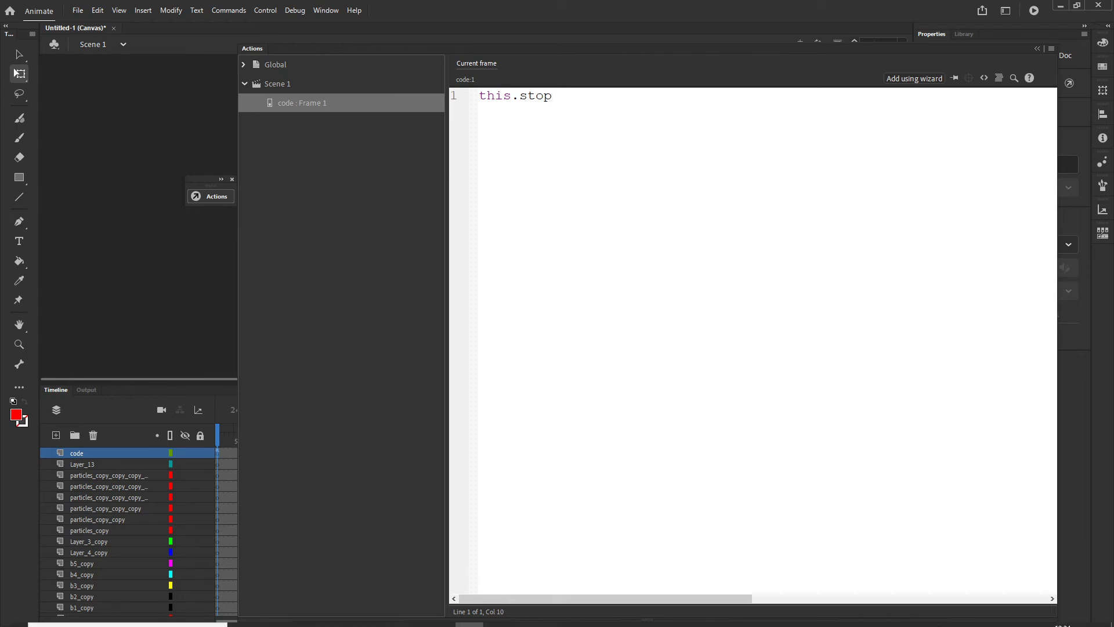
pyautogui.click(1031, 615)
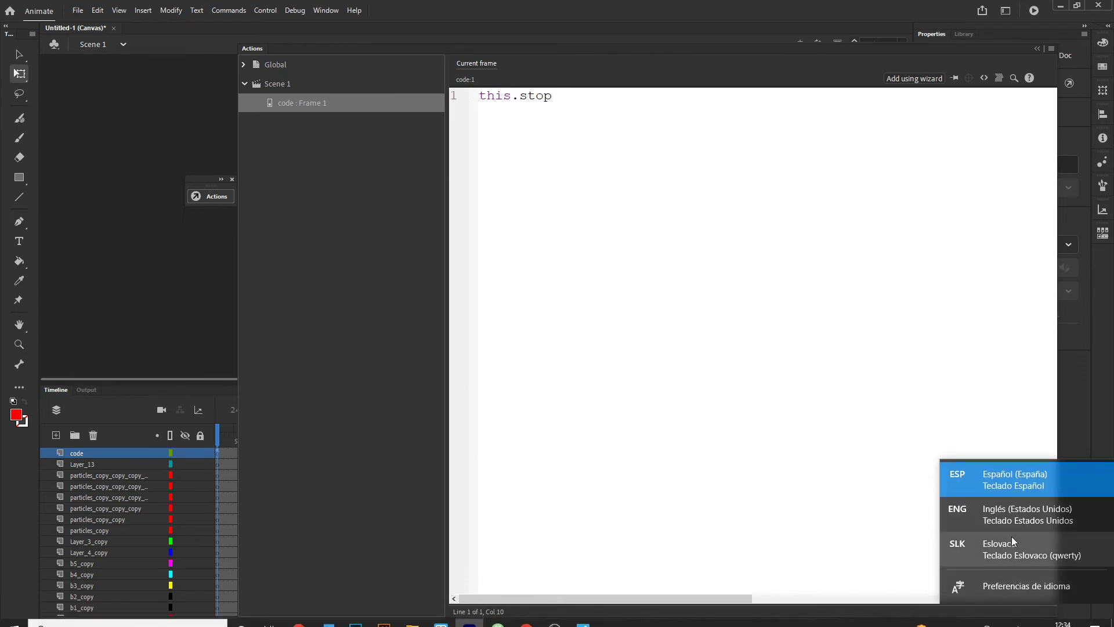
pyautogui.click(1009, 516)
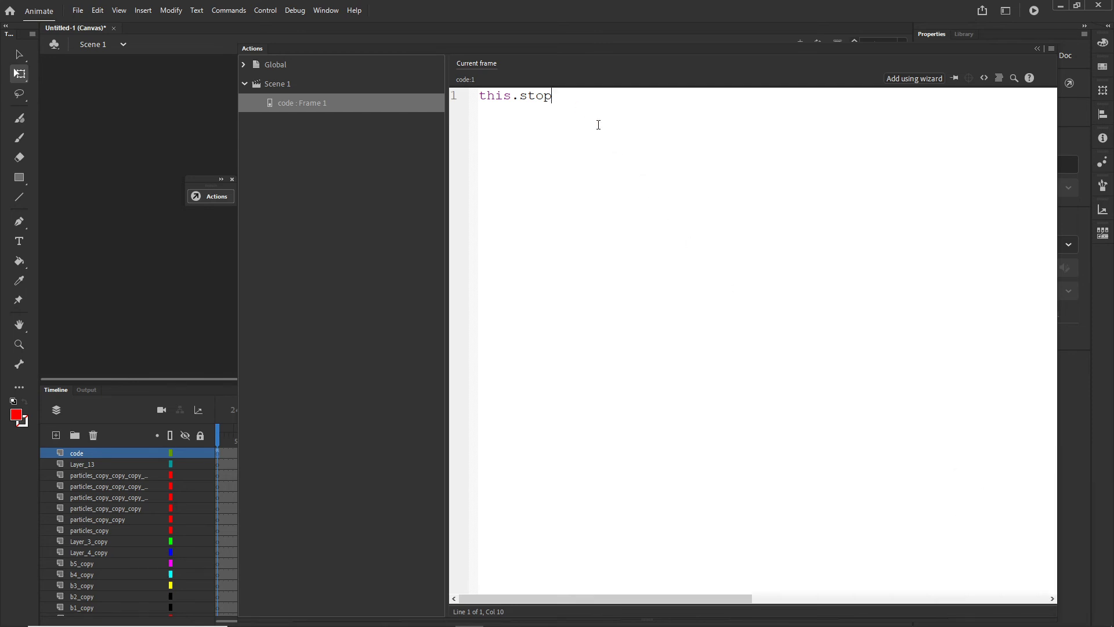
pyautogui.write('();')
pyautogui.scroll(2, 567, 129)
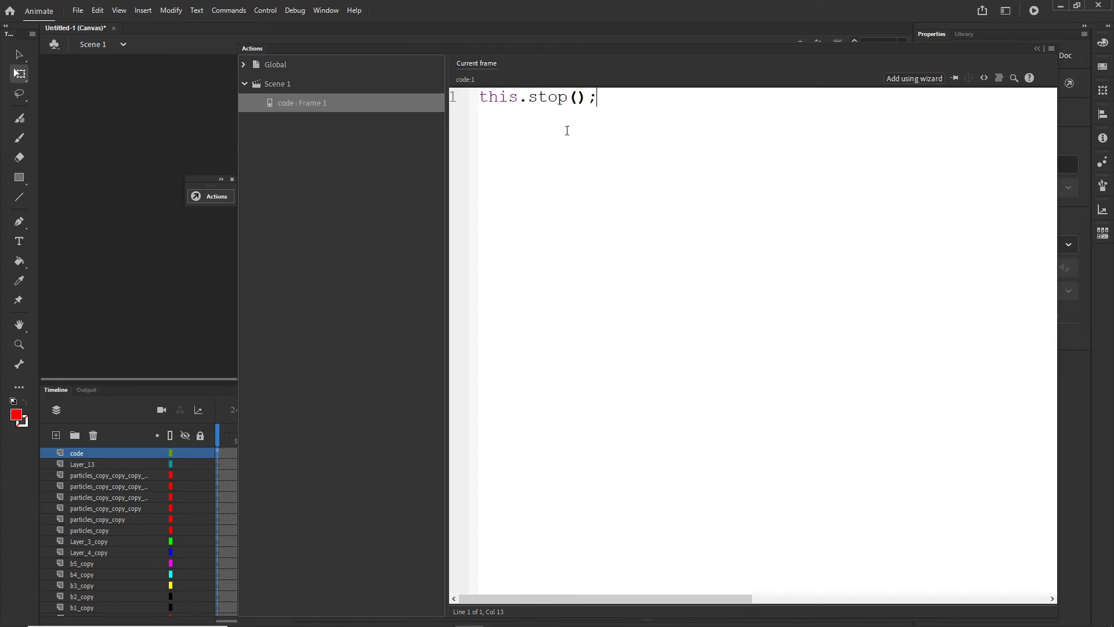
pyautogui.click(1036, 50)
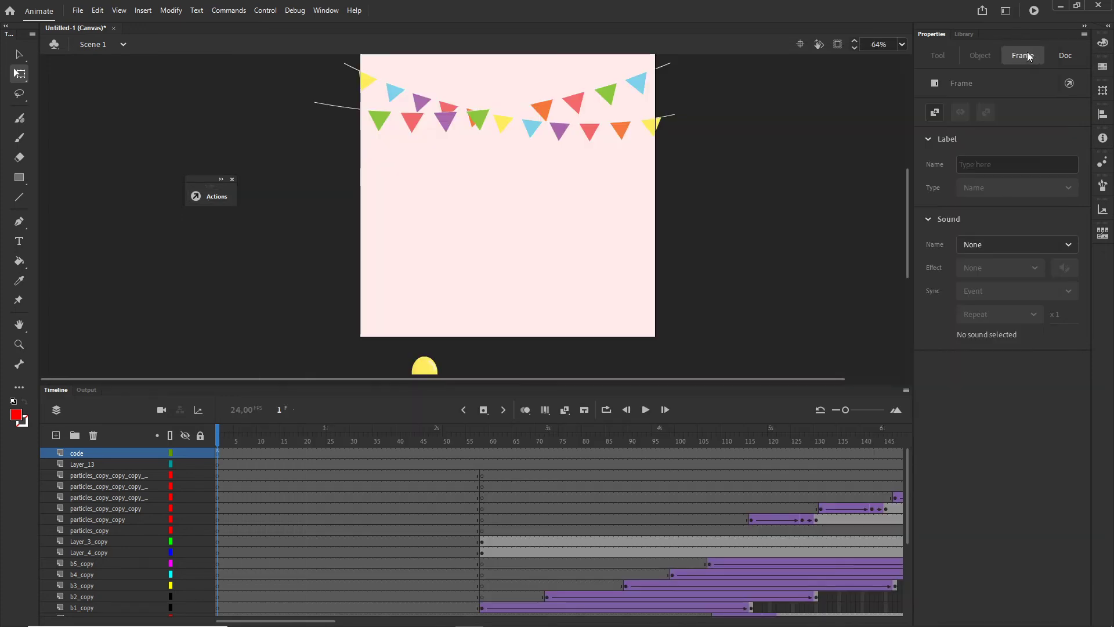
# Move the code layer's script keyframe from frame 1 to frame 200 and test the animation in the browser.
pyautogui.click(221, 446)
pyautogui.click(220, 455)
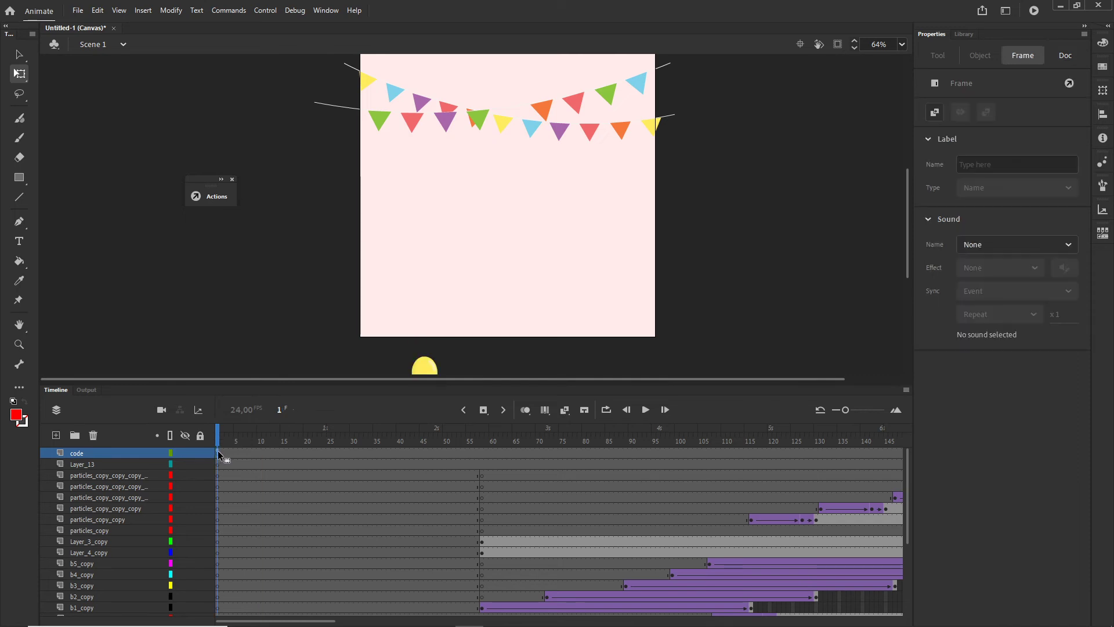
pyautogui.moveTo(218, 454)
pyautogui.mouseDown()
pyautogui.moveTo(604, 463)
pyautogui.moveTo(920, 450)
pyautogui.moveTo(749, 454)
pyautogui.mouseUp()
pyautogui.click(755, 338)
pyautogui.hotkey('ctrl', 'Return')
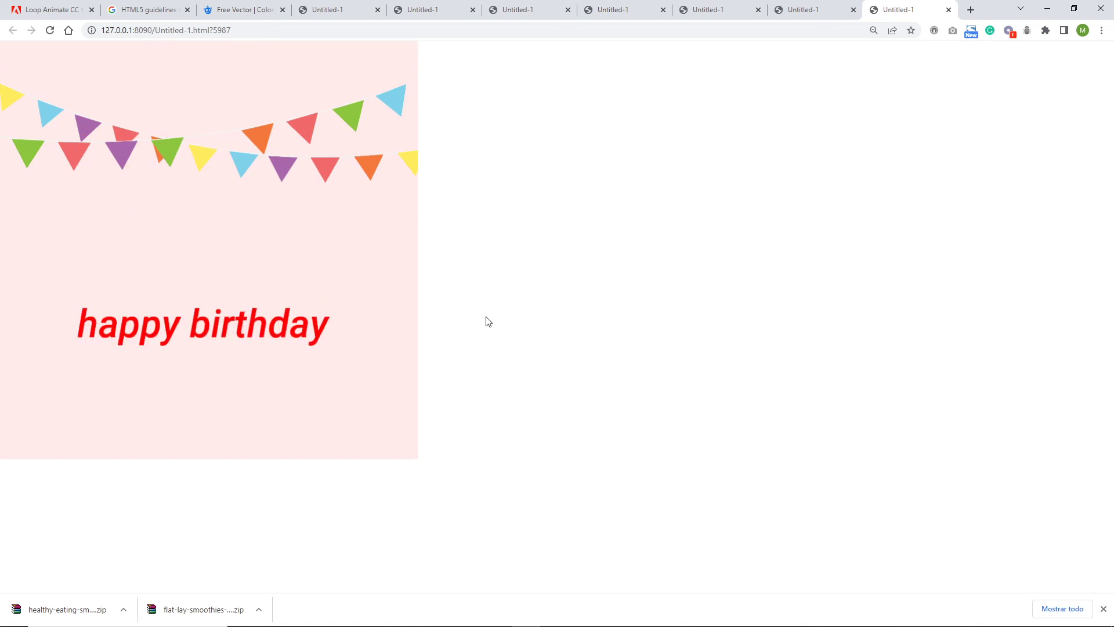
# Copy the two-line looping code that uses this.looped++ == 3 from the Adobe Support Community thread.
pyautogui.click(48, 11)
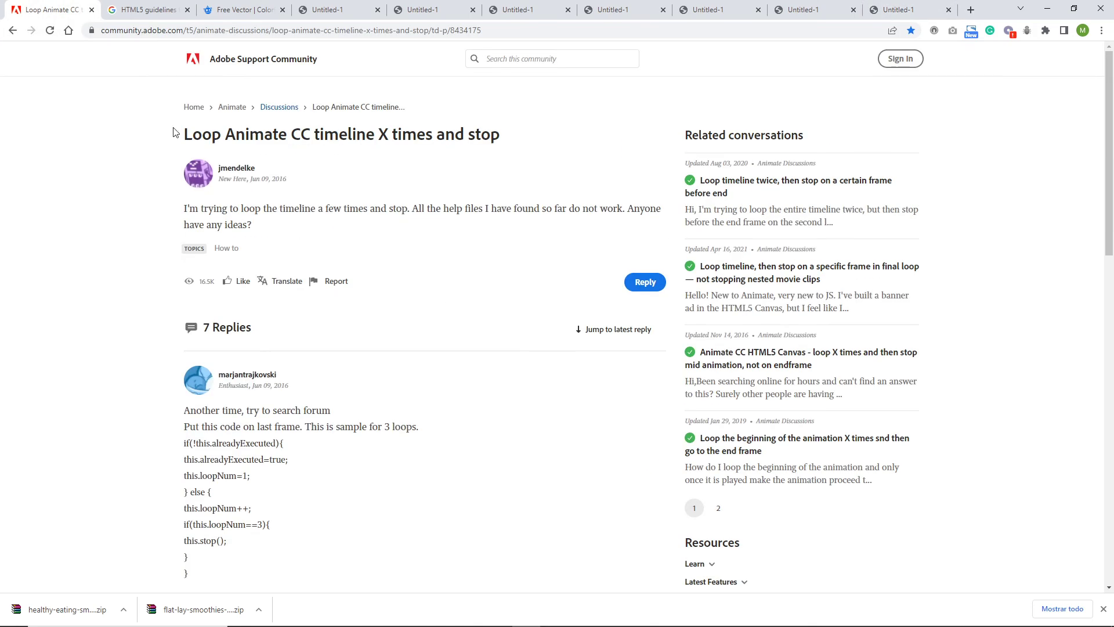
pyautogui.scroll(-7, 338, 212)
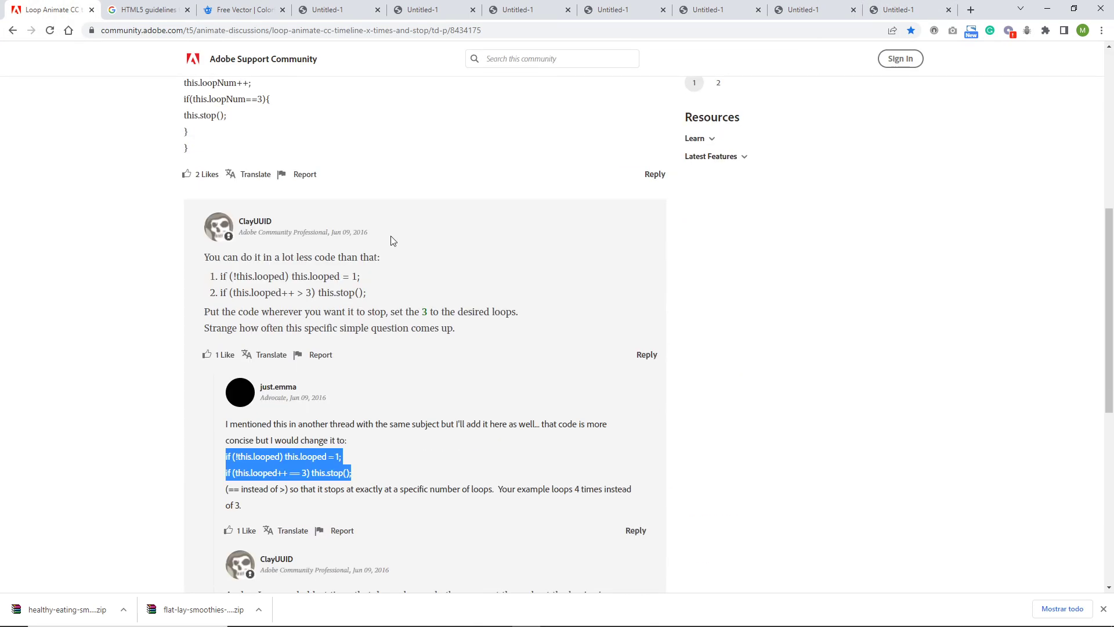
pyautogui.click(382, 326)
pyautogui.moveTo(371, 293); pyautogui.dragTo(213, 288)
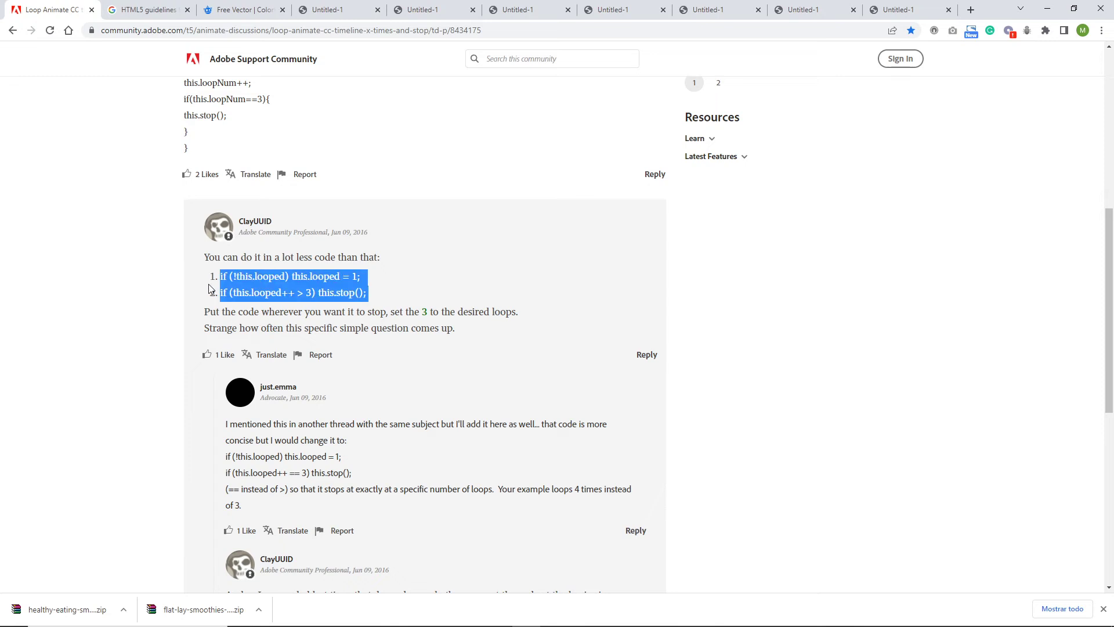
pyautogui.moveTo(352, 472); pyautogui.dragTo(227, 458)
pyautogui.hotkey('ctrl', 'c')
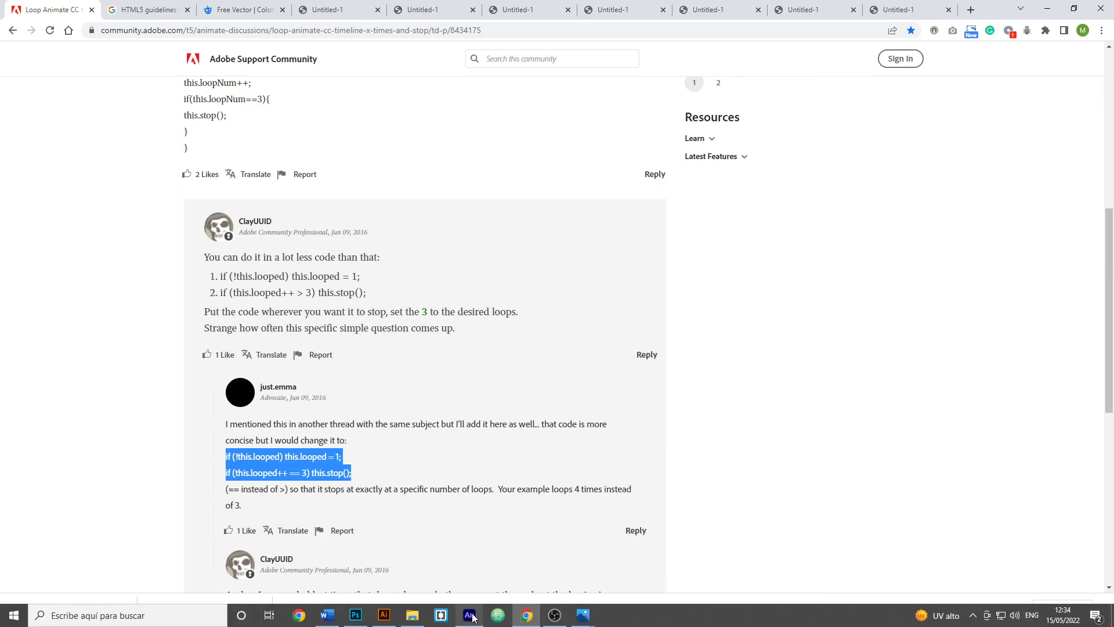
# Return to Animate and replace the script on frame 200 of the code layer with the copied looping code.
pyautogui.click(470, 614)
pyautogui.click(56, 389)
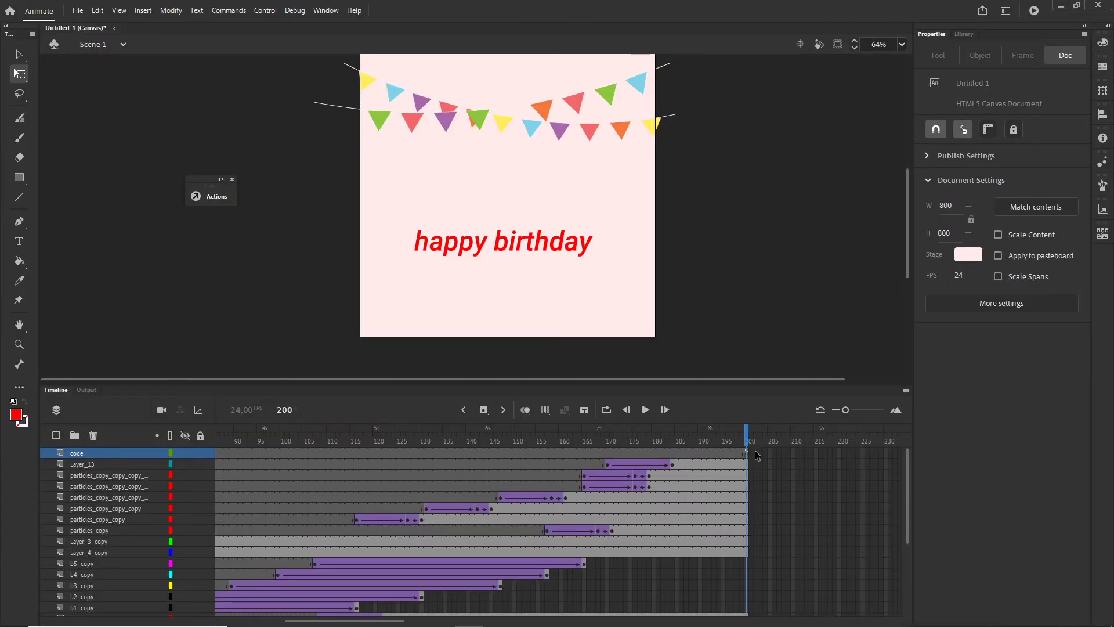
pyautogui.rightClick(747, 452)
pyautogui.click(823, 443)
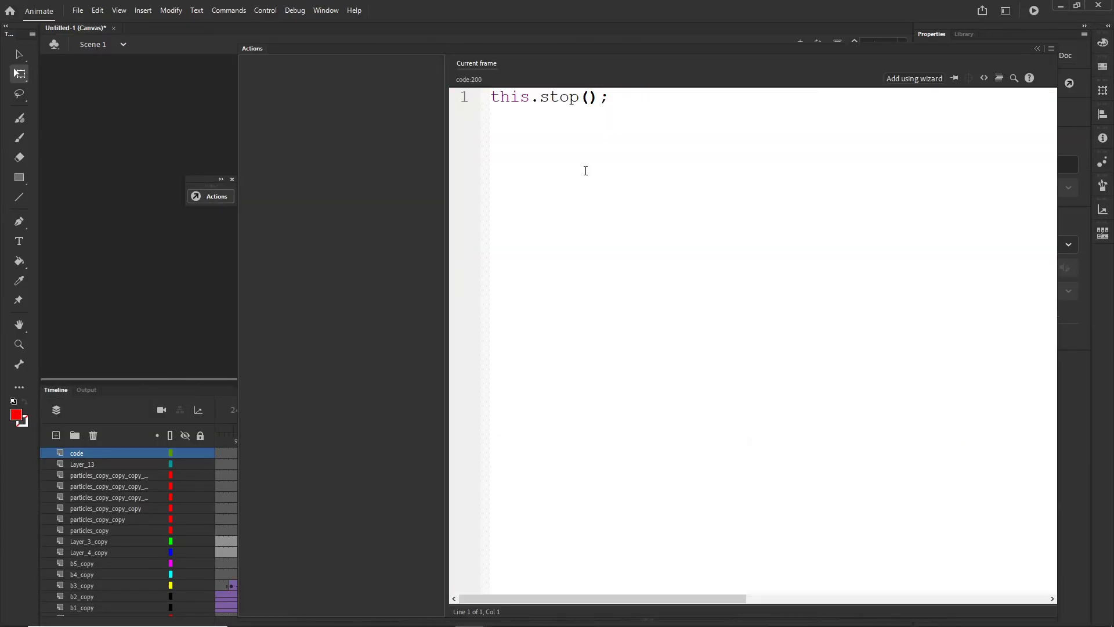
pyautogui.moveTo(624, 103); pyautogui.dragTo(407, 110)
pyautogui.hotkey('ctrl', 'v')
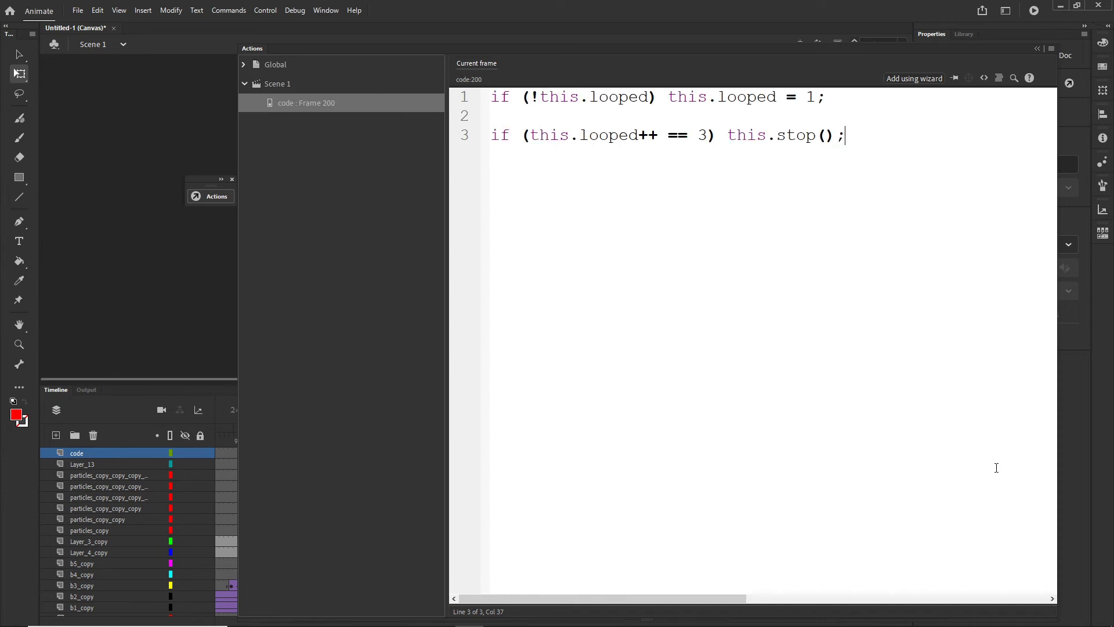
# Set the loop count in the frame 200 script's stop condition to 2 and close the script editor.
pyautogui.moveTo(707, 135); pyautogui.dragTo(696, 135)
pyautogui.click(707, 147)
pyautogui.moveTo(706, 135); pyautogui.dragTo(697, 135)
pyautogui.press('BackSpace')
pyautogui.write('2')
pyautogui.click(1036, 49)
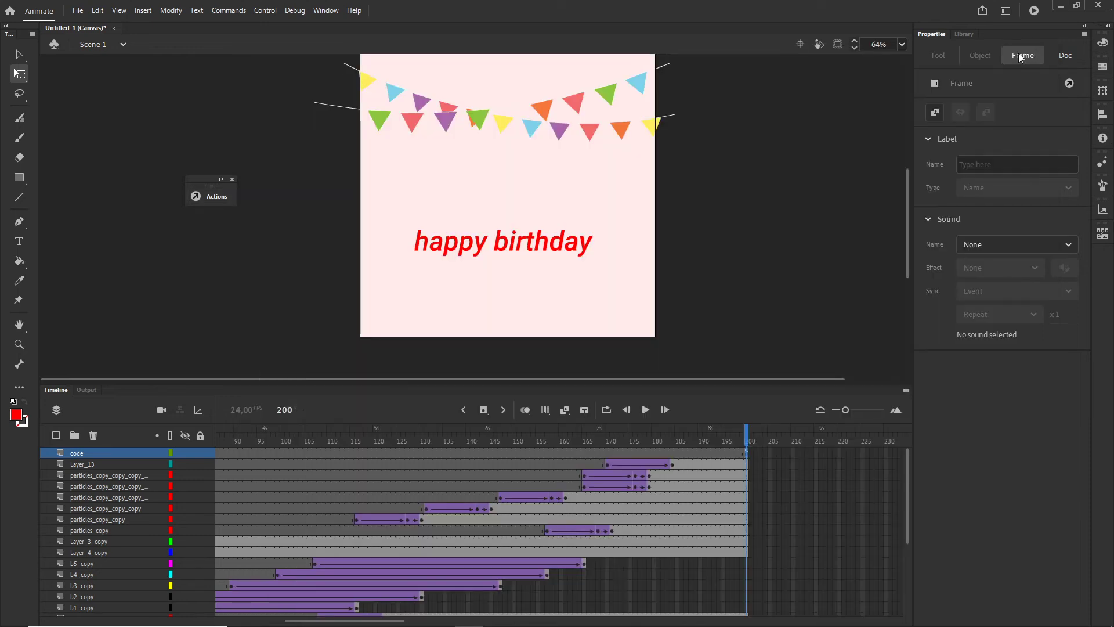
# Check the contents of the 21 baloons destroy\tutorial folder in File Explorer, then return to Animate.
pyautogui.moveTo(469, 618)
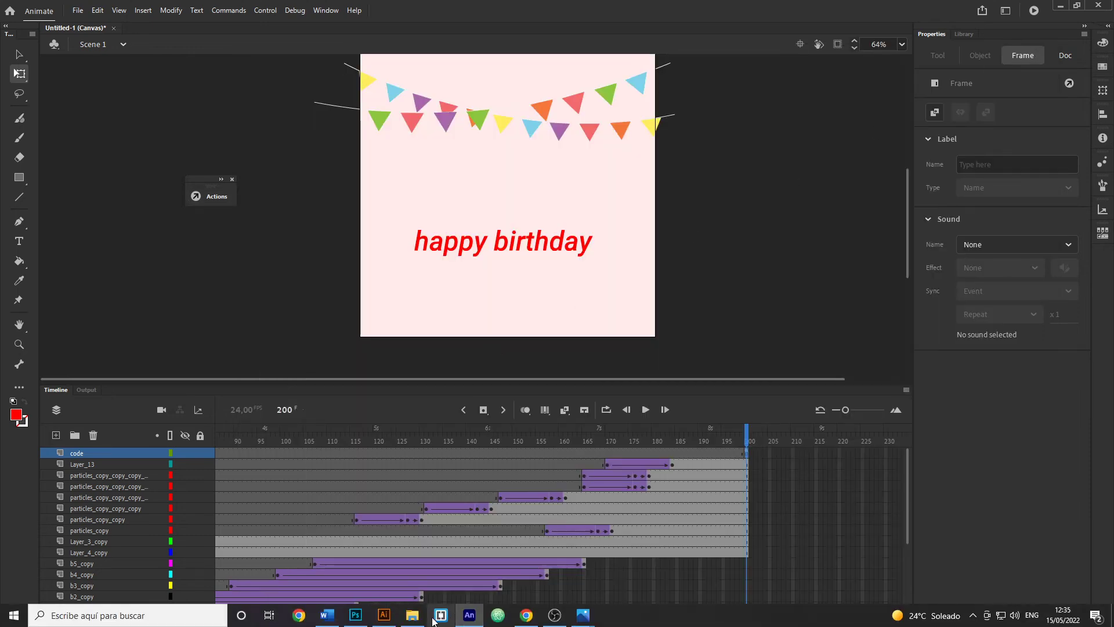
pyautogui.moveTo(416, 618)
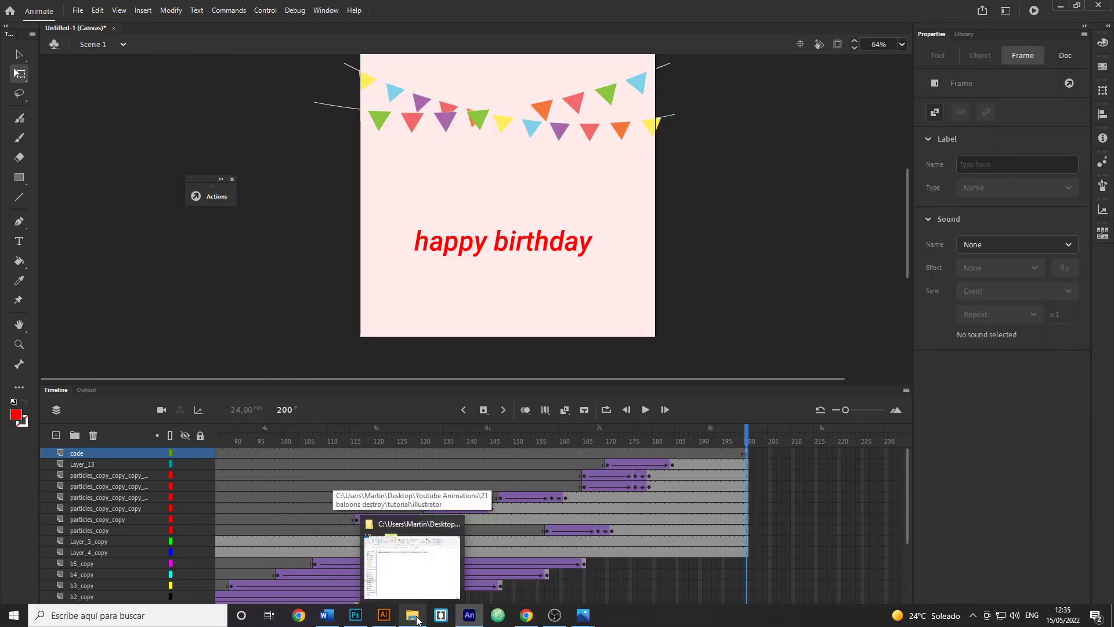
pyautogui.click(438, 542)
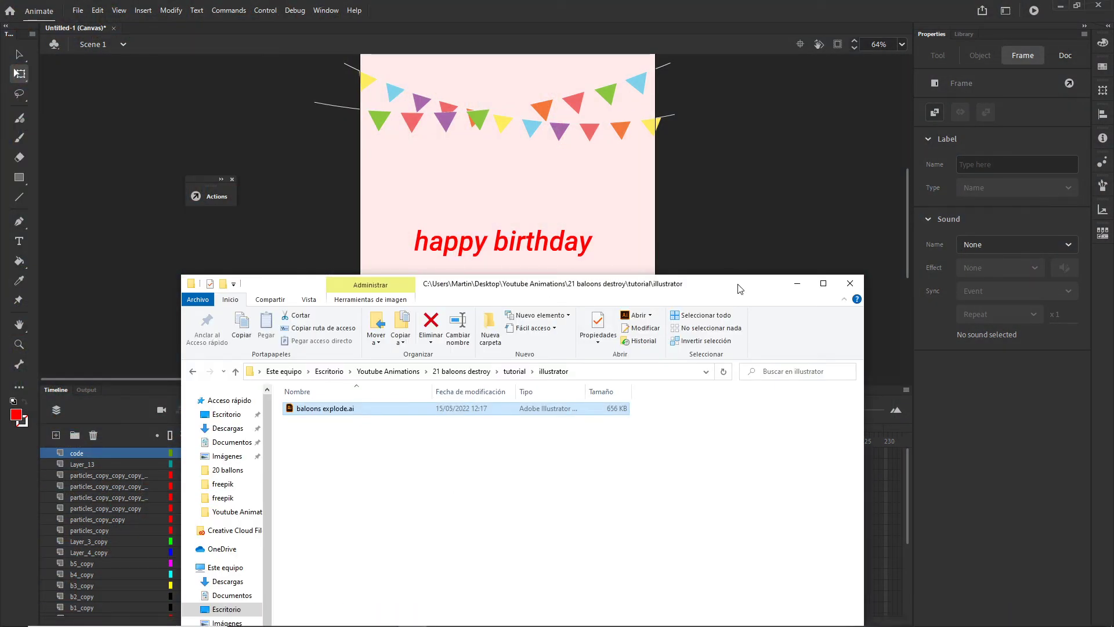
pyautogui.moveTo(738, 286); pyautogui.dragTo(731, 206)
pyautogui.click(529, 395)
pyautogui.click(449, 292)
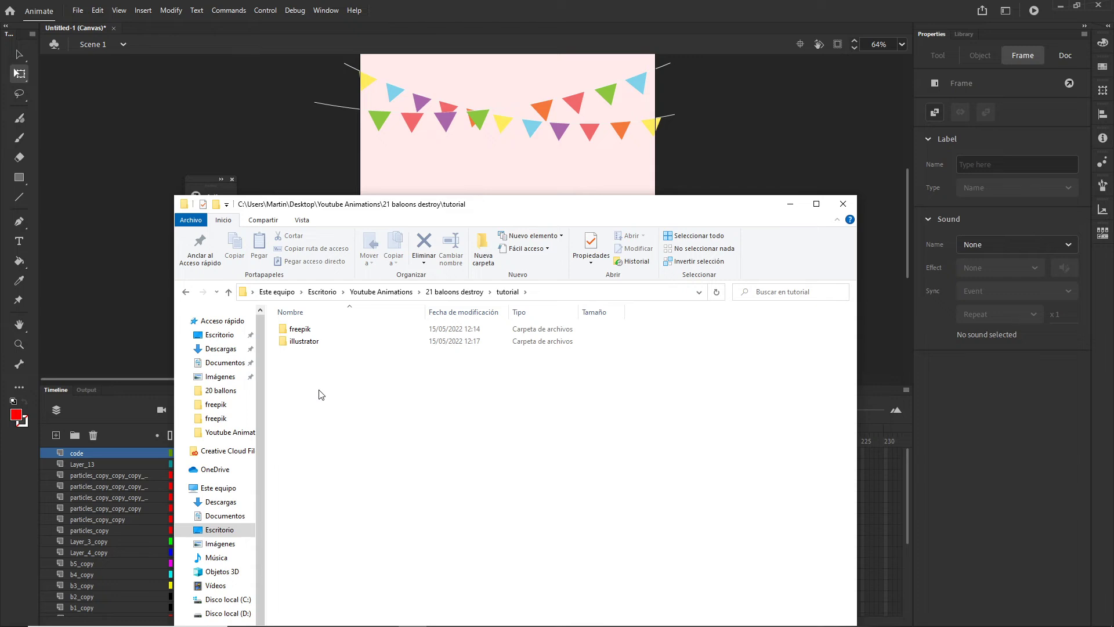
pyautogui.click(789, 204)
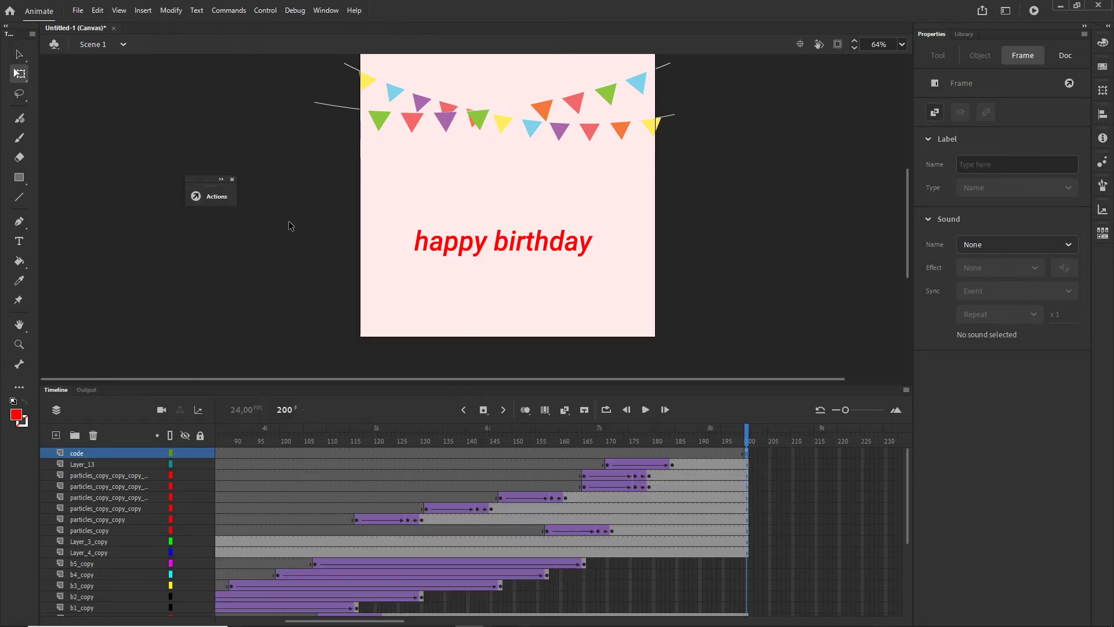
# Start saving the document and create a folder named animate inside 21 baloons destroy\tutorial.
pyautogui.hotkey('ctrl', 's')
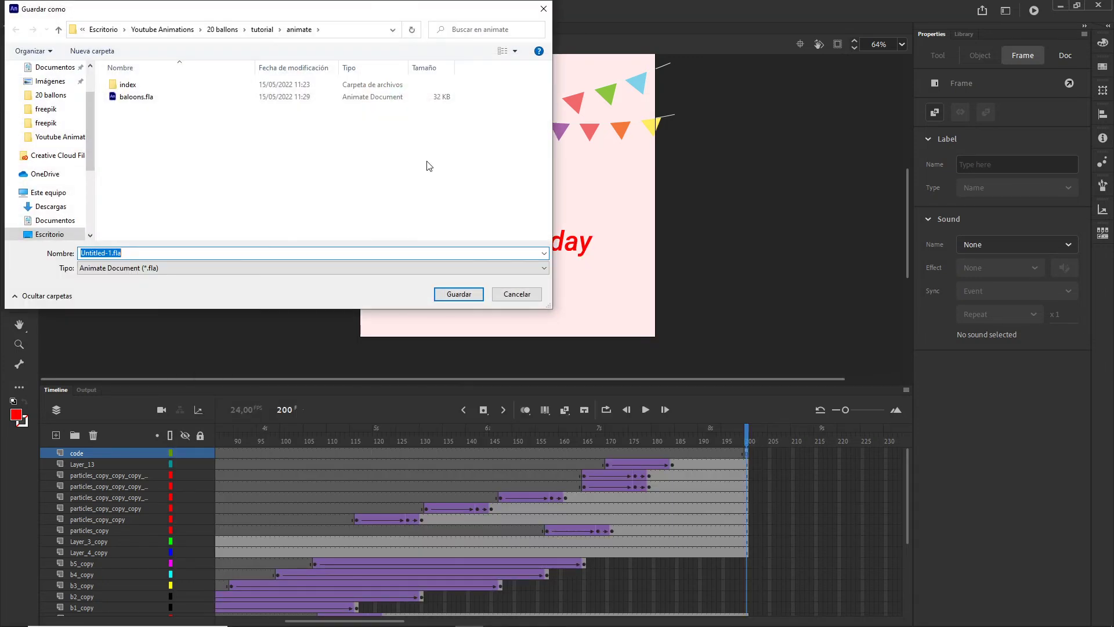
pyautogui.click(169, 29)
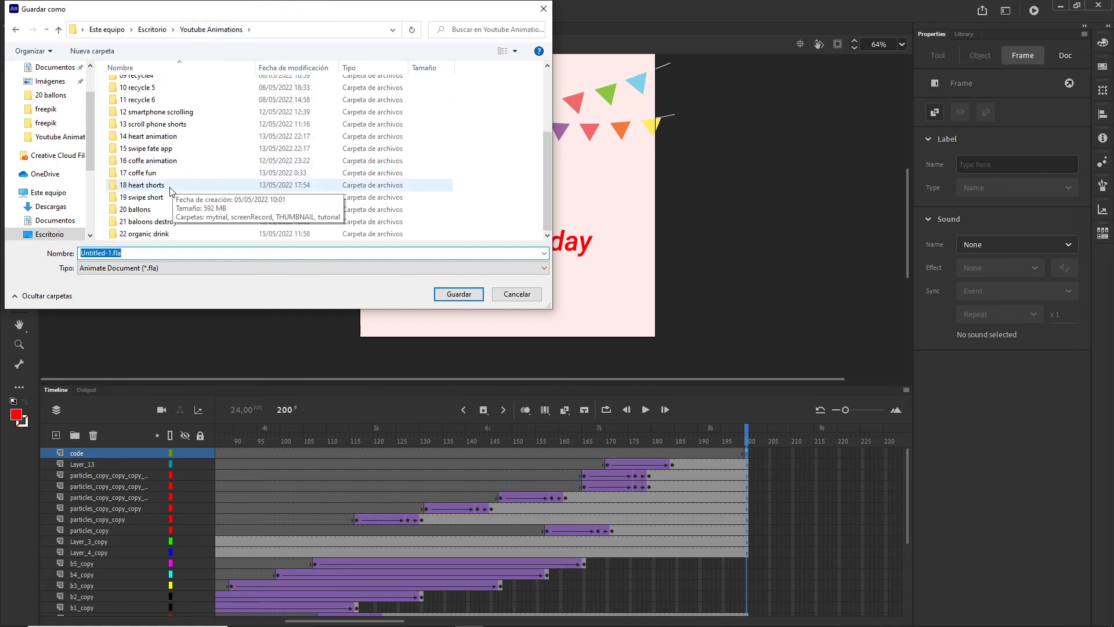
pyautogui.doubleClick(140, 222)
pyautogui.doubleClick(137, 112)
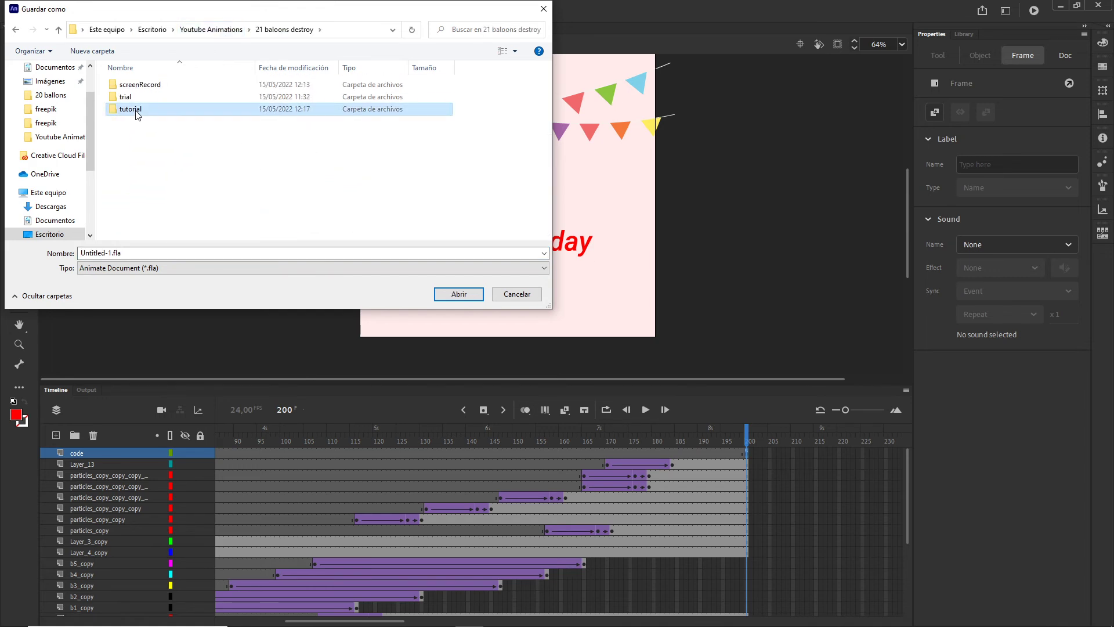
pyautogui.rightClick(138, 156)
pyautogui.moveTo(238, 312)
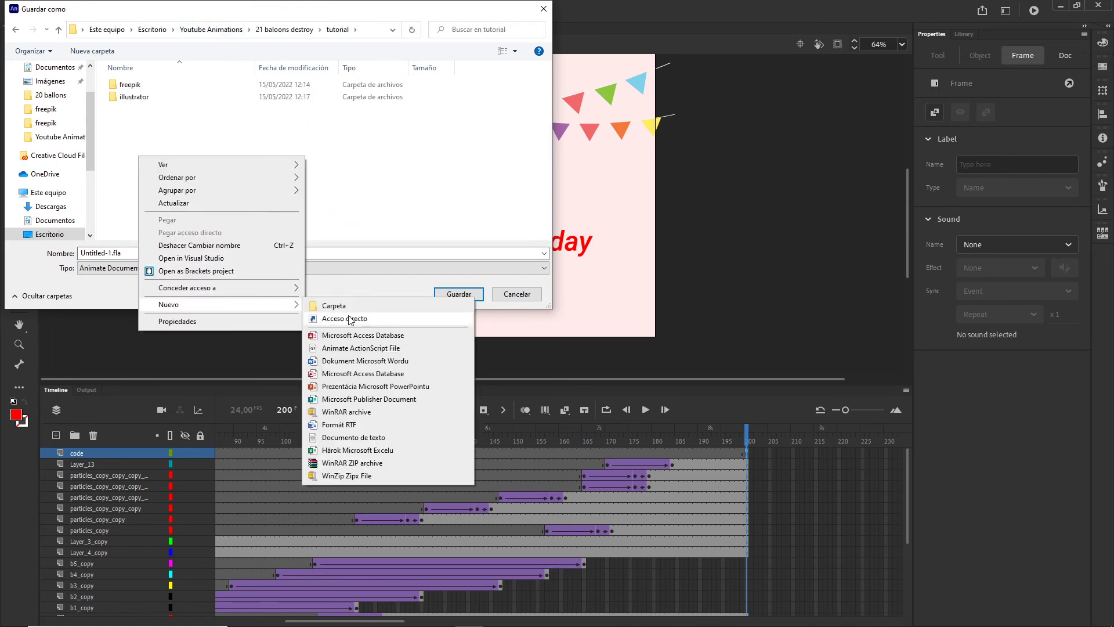
pyautogui.click(350, 307)
pyautogui.write('animate')
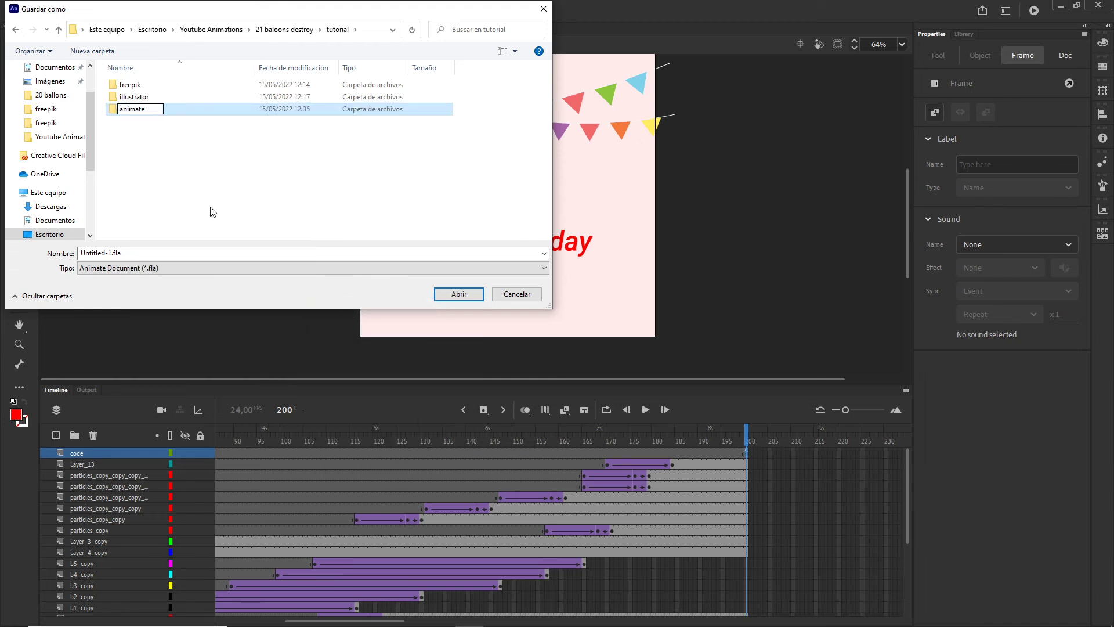
pyautogui.press('Return')
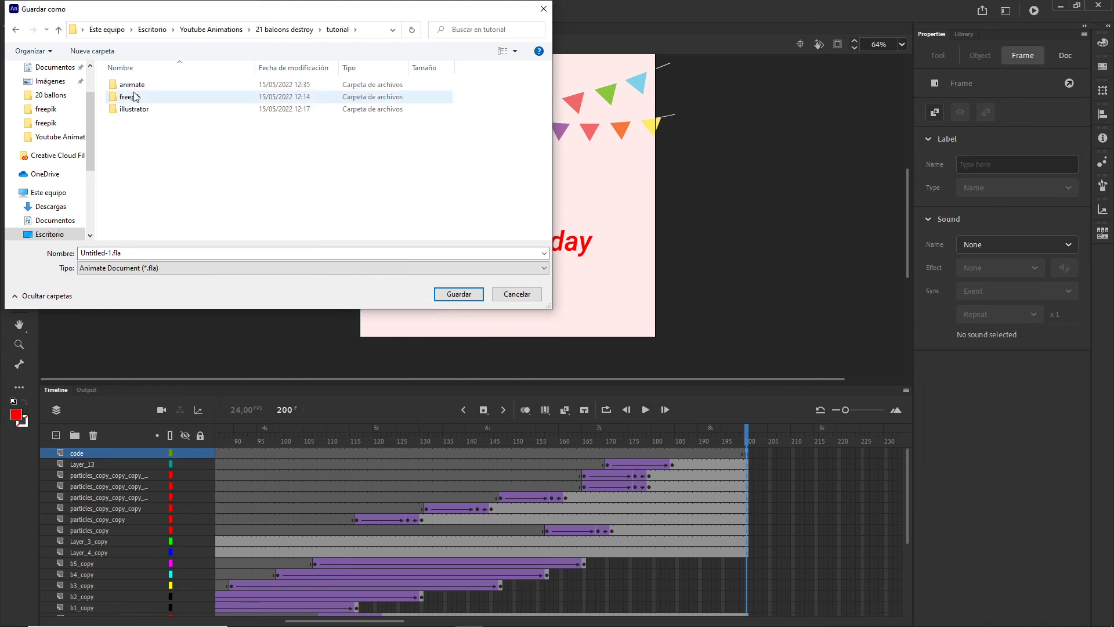
# Save the document as baloonsexlode in the new animate folder.
pyautogui.press('Return')
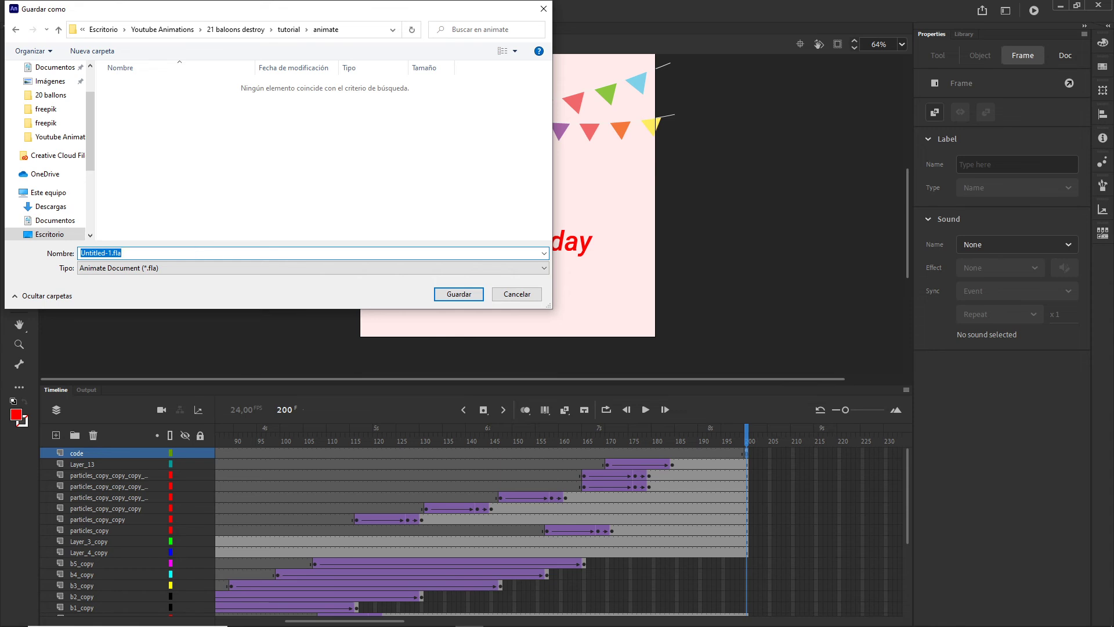
pyautogui.write('baloonsexlode')
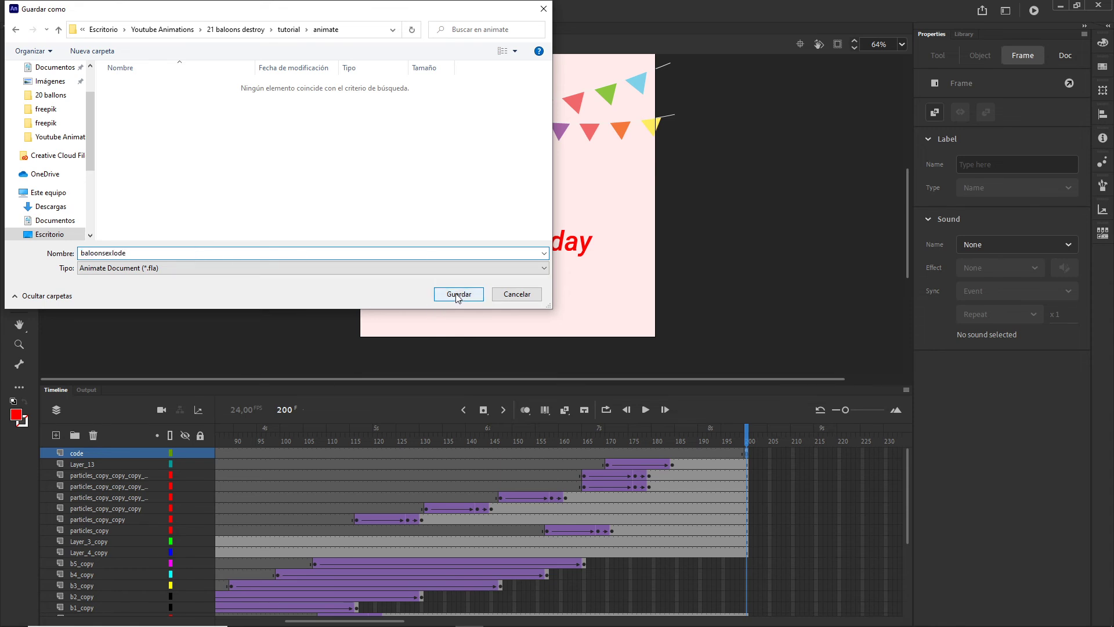
pyautogui.click(459, 294)
# Check the saved files in the animate folder in File Explorer and return to Animate.
pyautogui.click(425, 618)
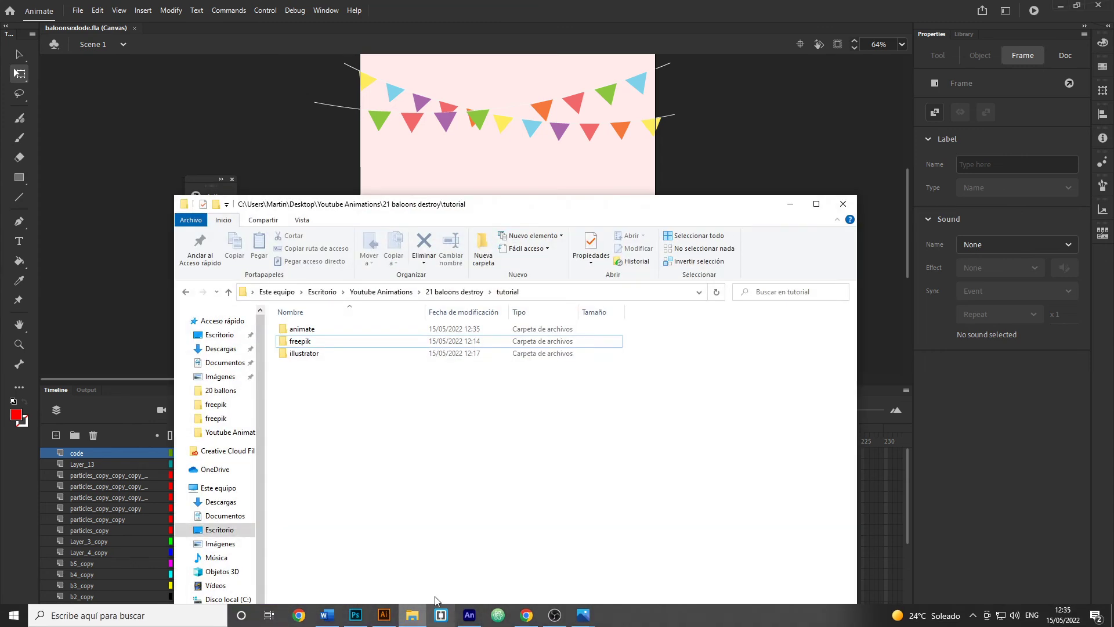
pyautogui.click(306, 332)
pyautogui.doubleClick(307, 330)
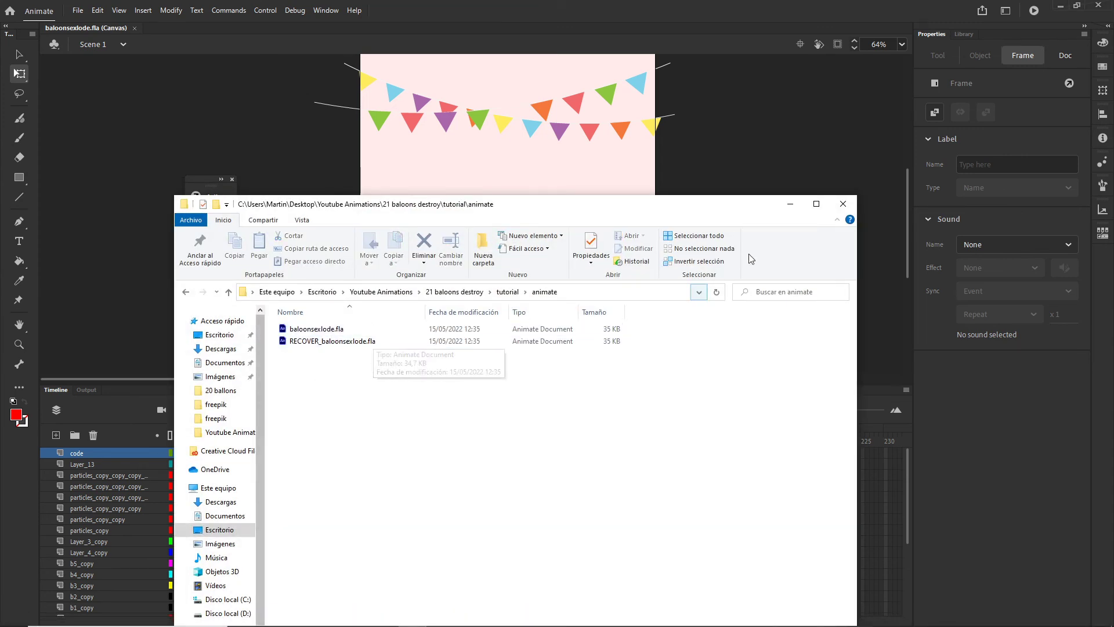
pyautogui.click(789, 206)
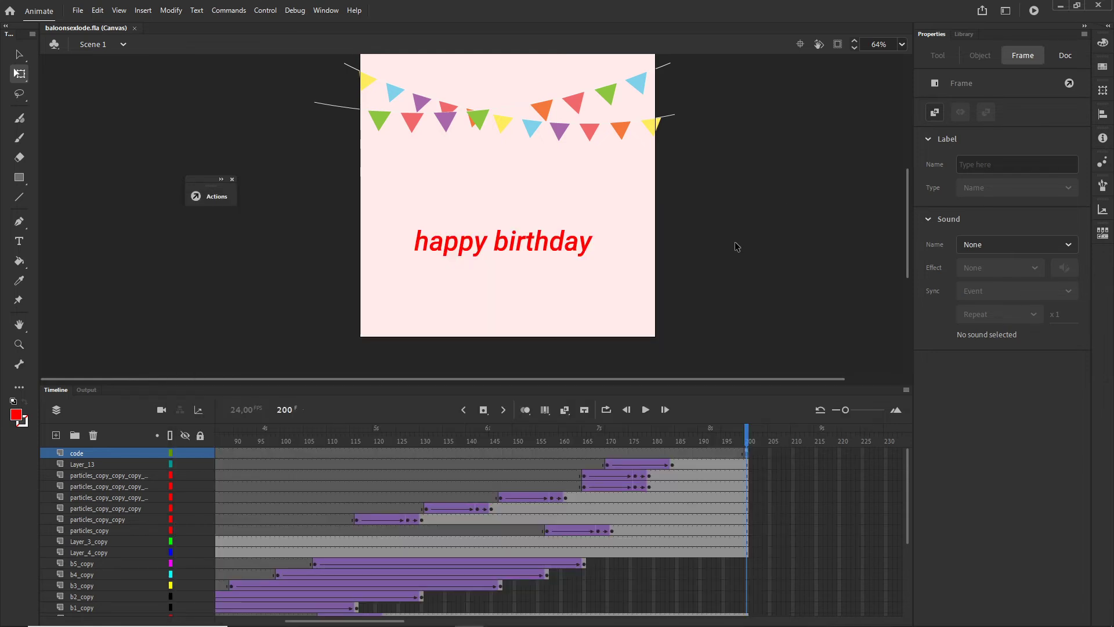
# Test the animation in the browser and view the files generated in the animate folder in File Explorer.
pyautogui.hotkey('ctrl', 'Return')
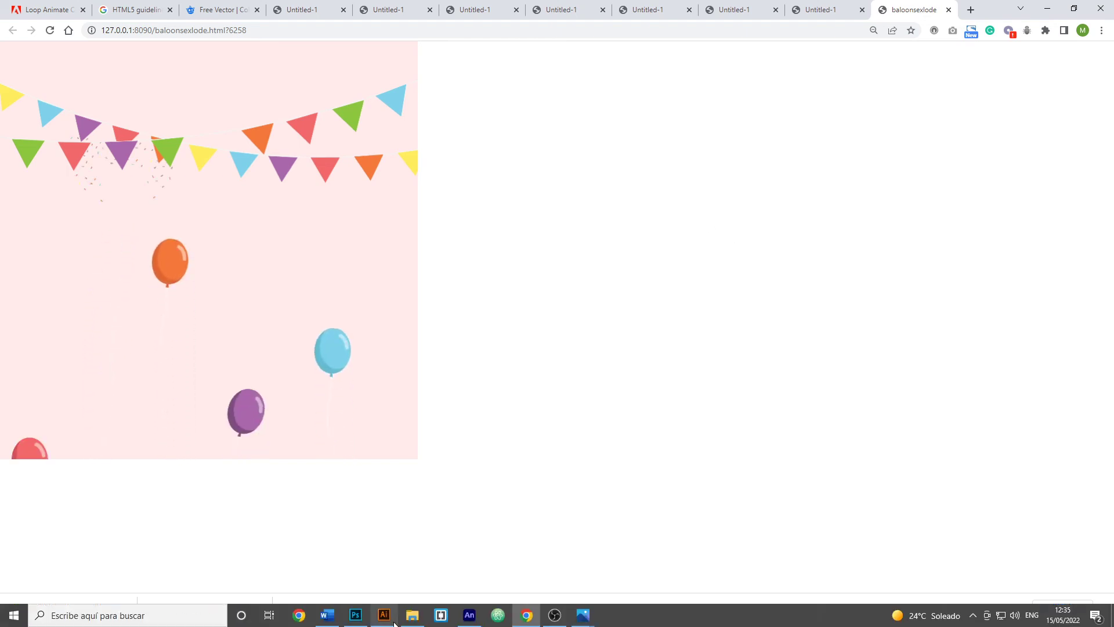
pyautogui.click(410, 616)
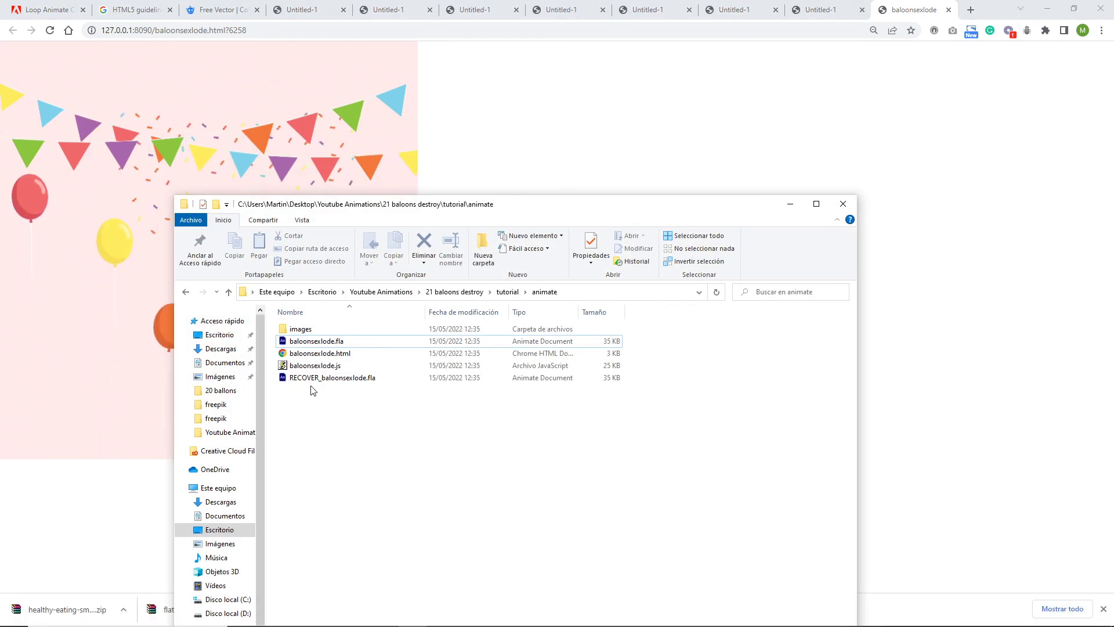
pyautogui.moveTo(597, 204); pyautogui.dragTo(459, 78)
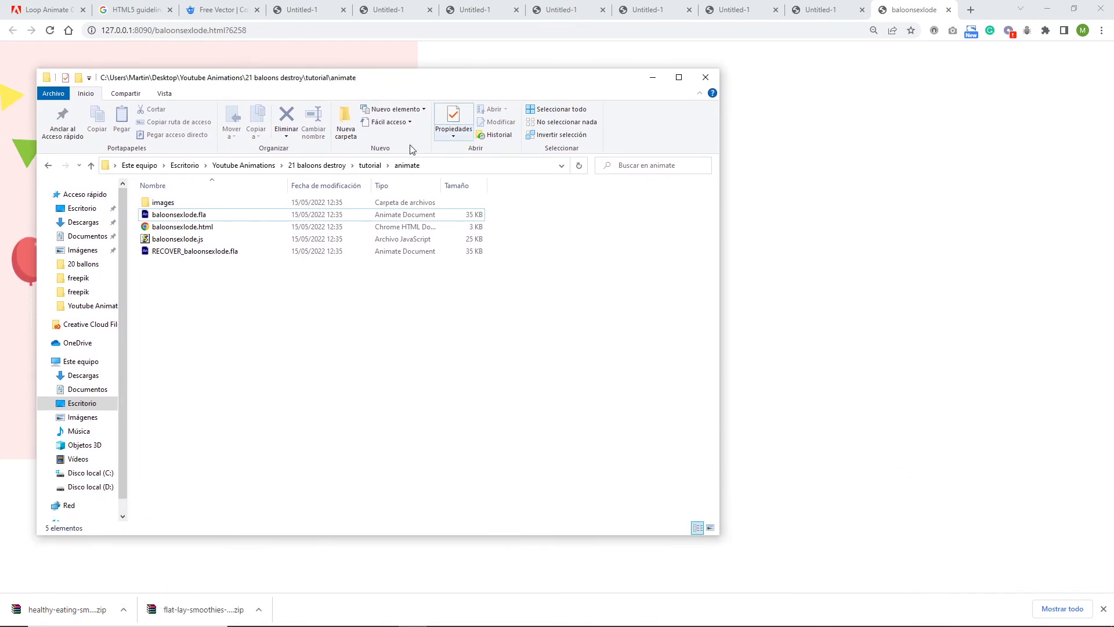
# Delete the generated baloonsexlode.js, baloonsexlode.html and images folder from the animate folder.
pyautogui.click(179, 244)
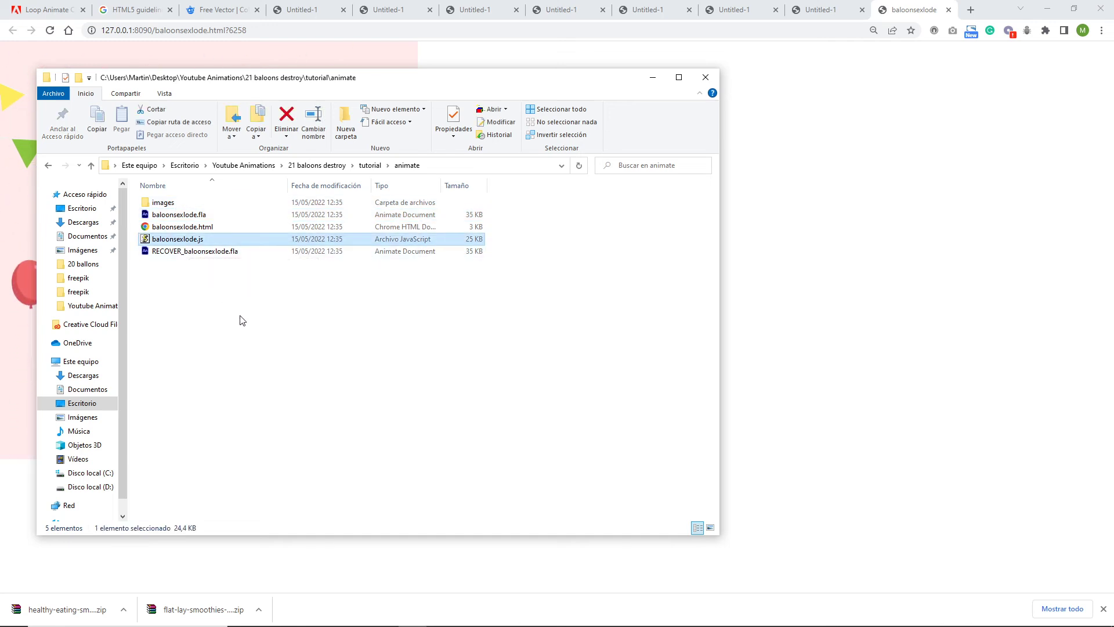
pyautogui.press('Delete')
pyautogui.click(197, 226)
pyautogui.click(162, 202)
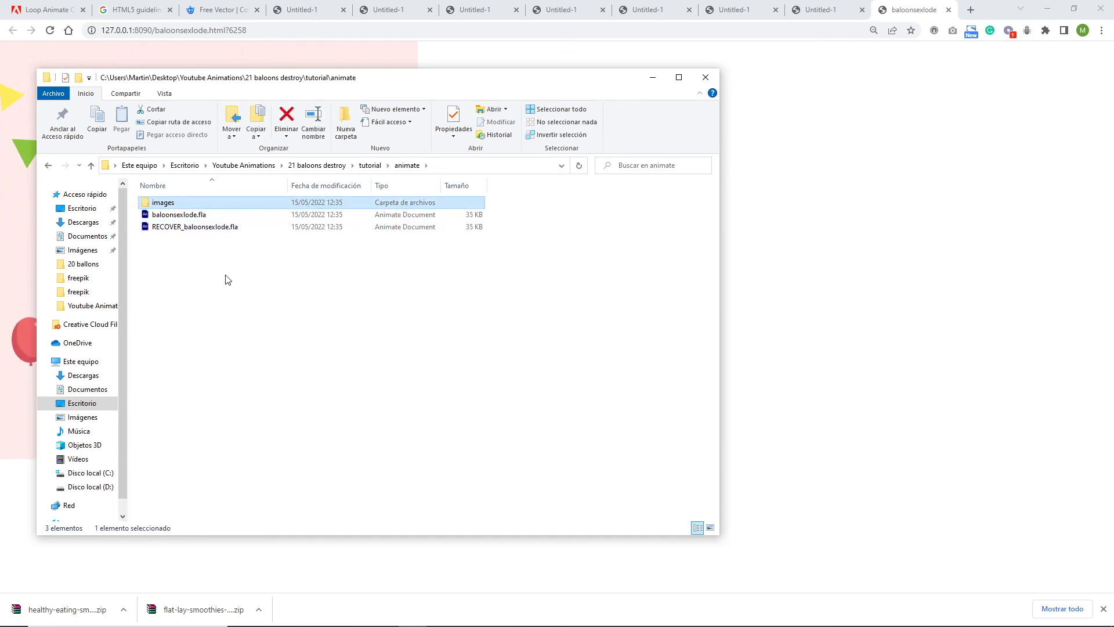
pyautogui.press('Delete')
# Return to Animate and browse the publish settings' output destination to 21 baloons destroy\tutorial\animate.
pyautogui.click(494, 615)
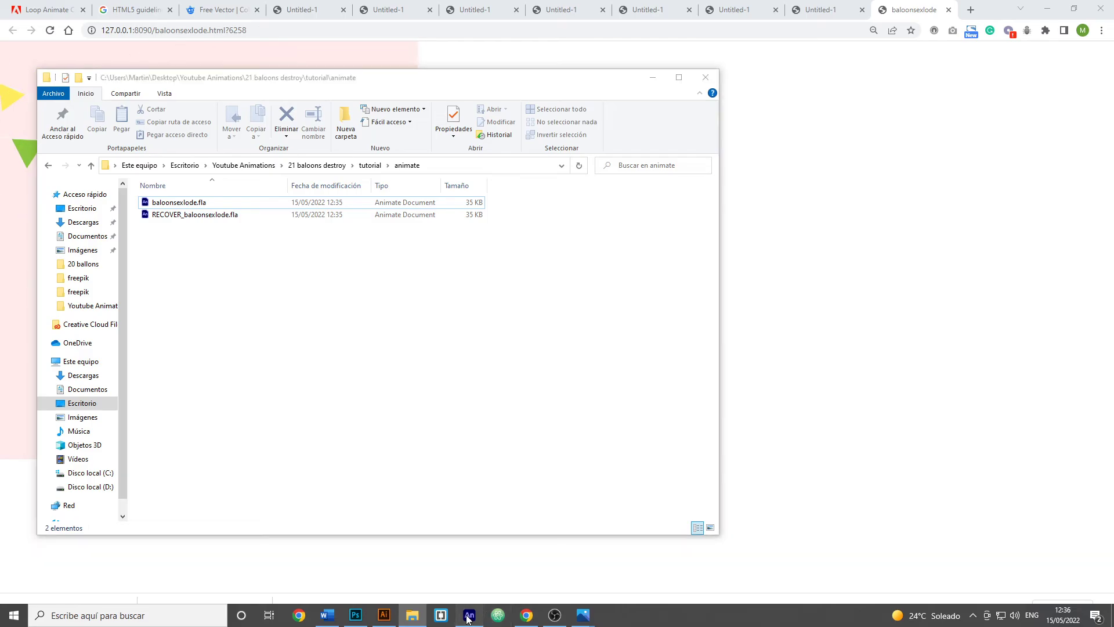
pyautogui.click(77, 11)
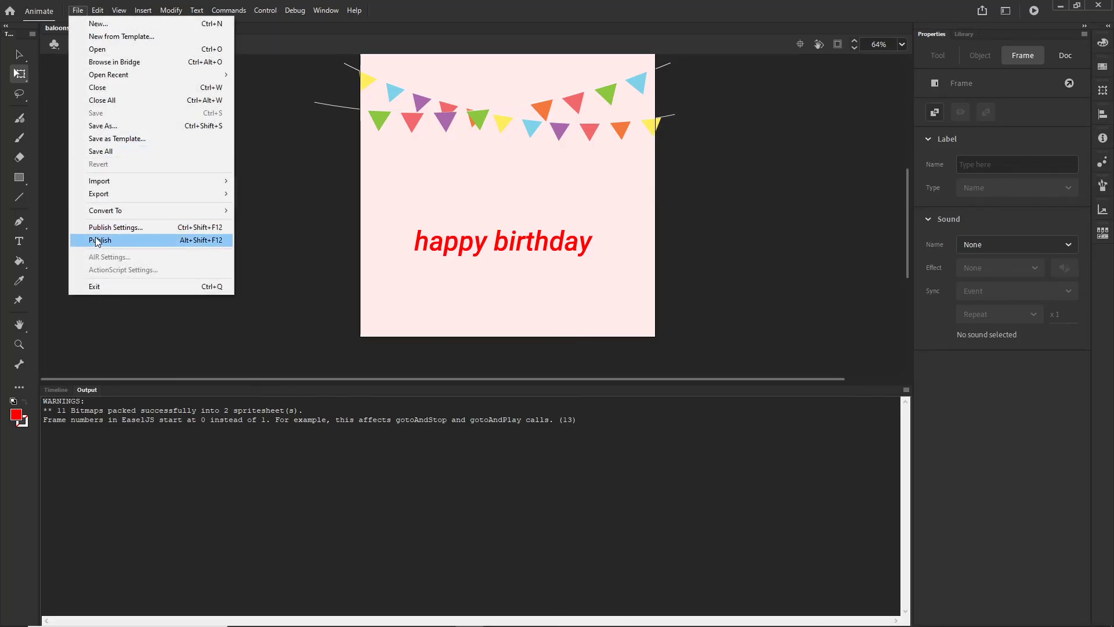
pyautogui.click(116, 227)
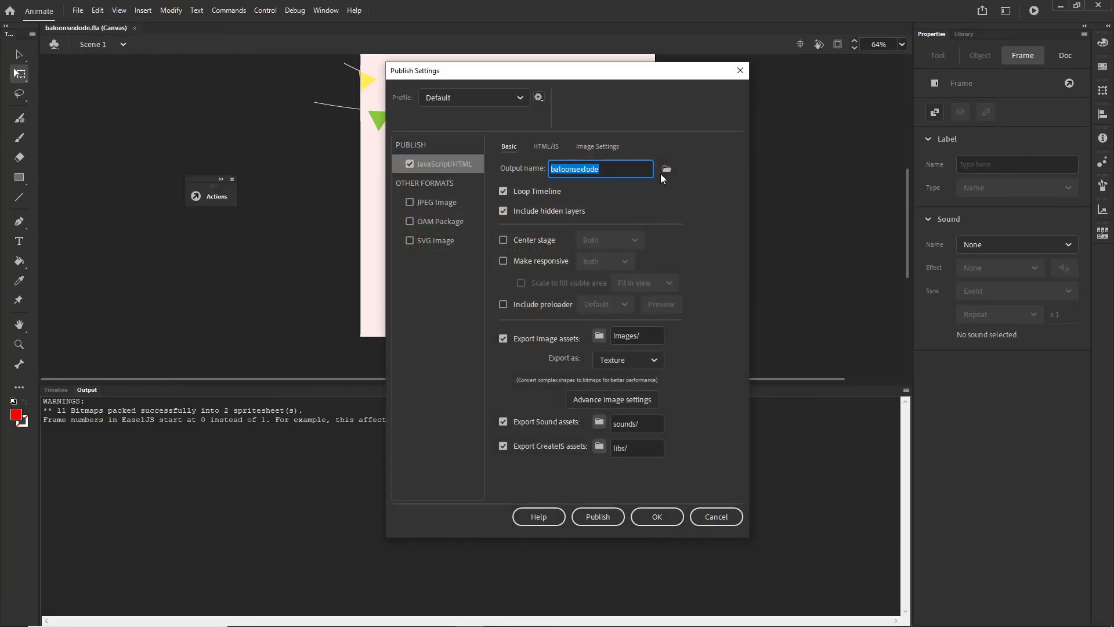
pyautogui.click(666, 169)
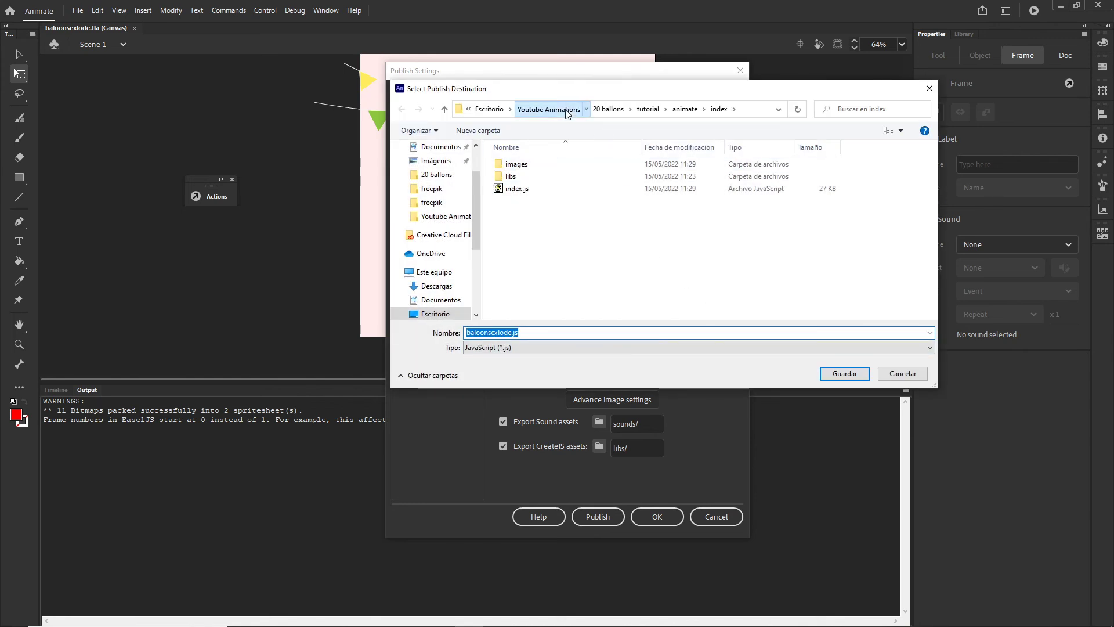
pyautogui.click(597, 109)
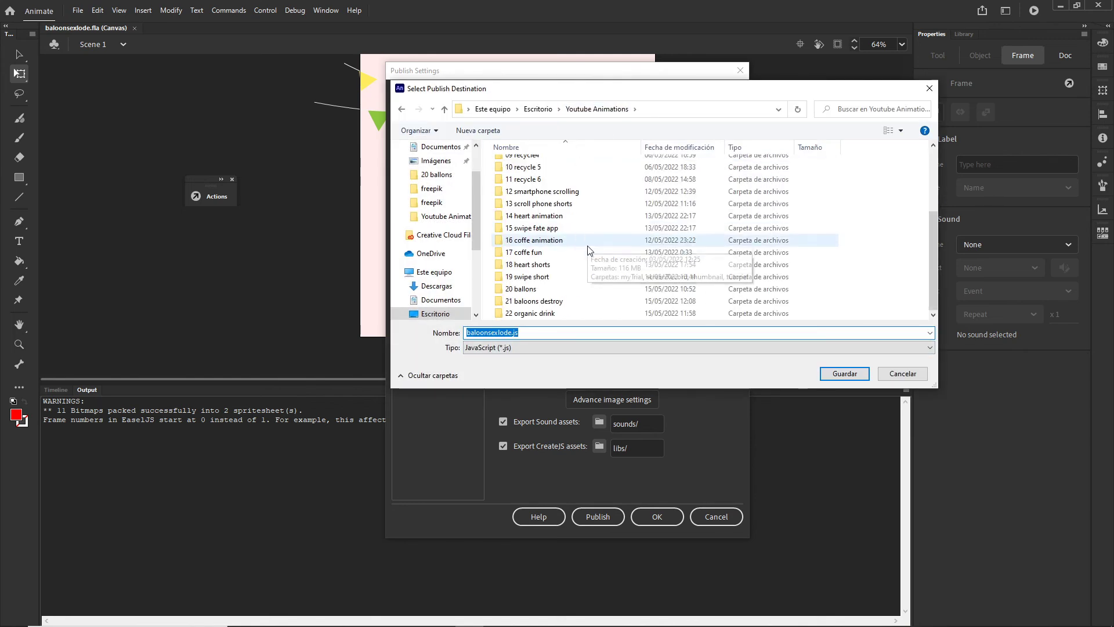
pyautogui.doubleClick(530, 306)
pyautogui.doubleClick(518, 190)
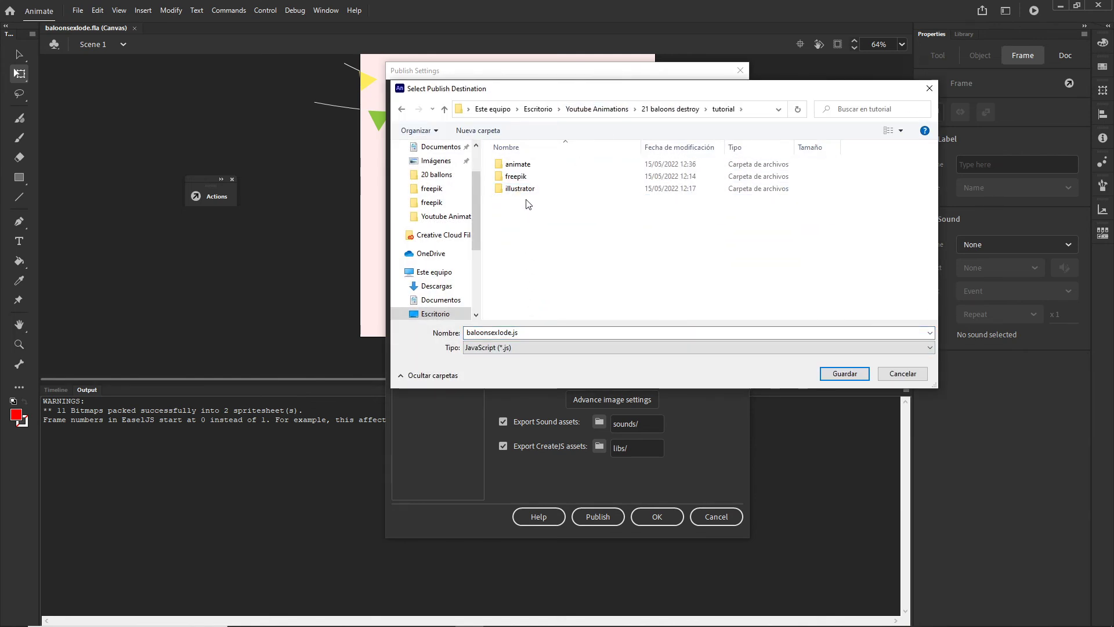
pyautogui.doubleClick(519, 167)
# Create a folder named index inside the animate folder and open it as the publish destination.
pyautogui.rightClick(525, 193)
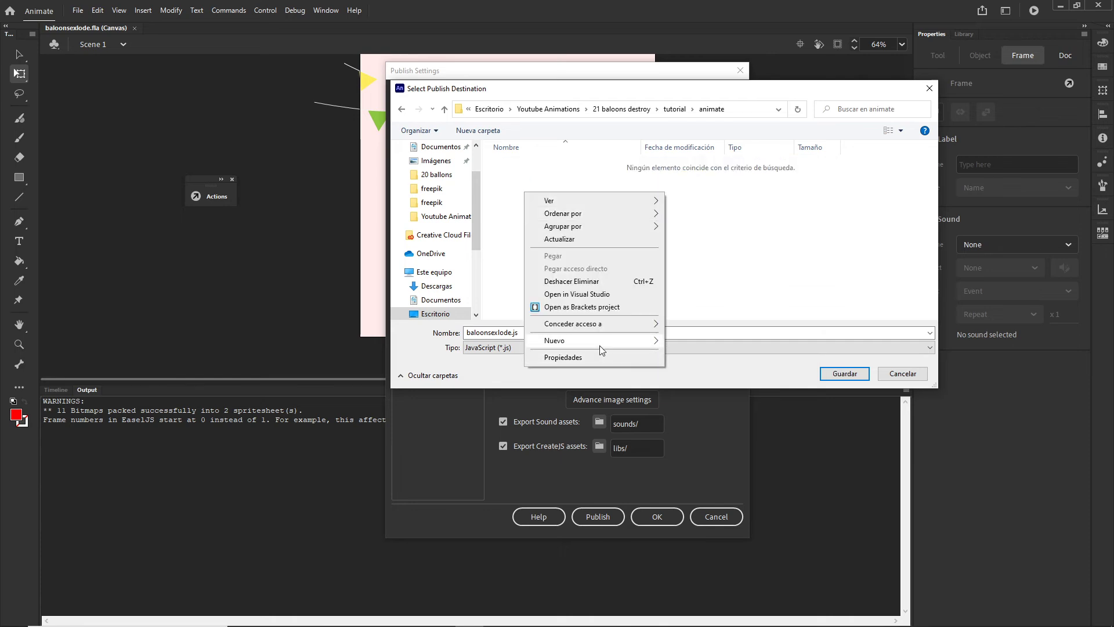
pyautogui.moveTo(601, 348)
pyautogui.click(689, 343)
pyautogui.write('in')
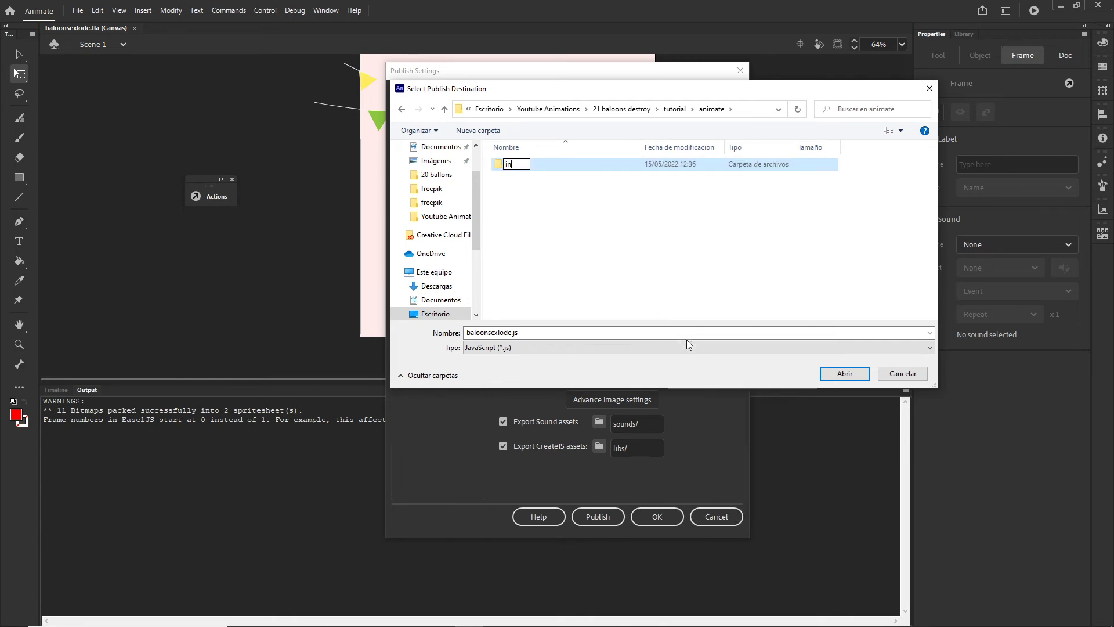
pyautogui.write('dex')
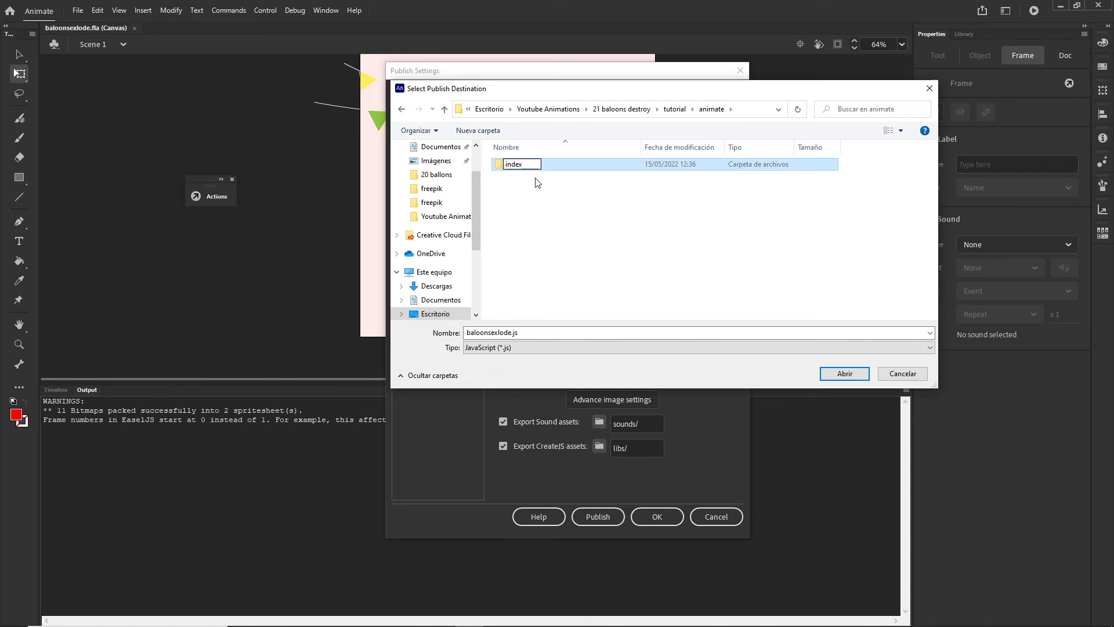
pyautogui.press('Return')
pyautogui.press('Return')
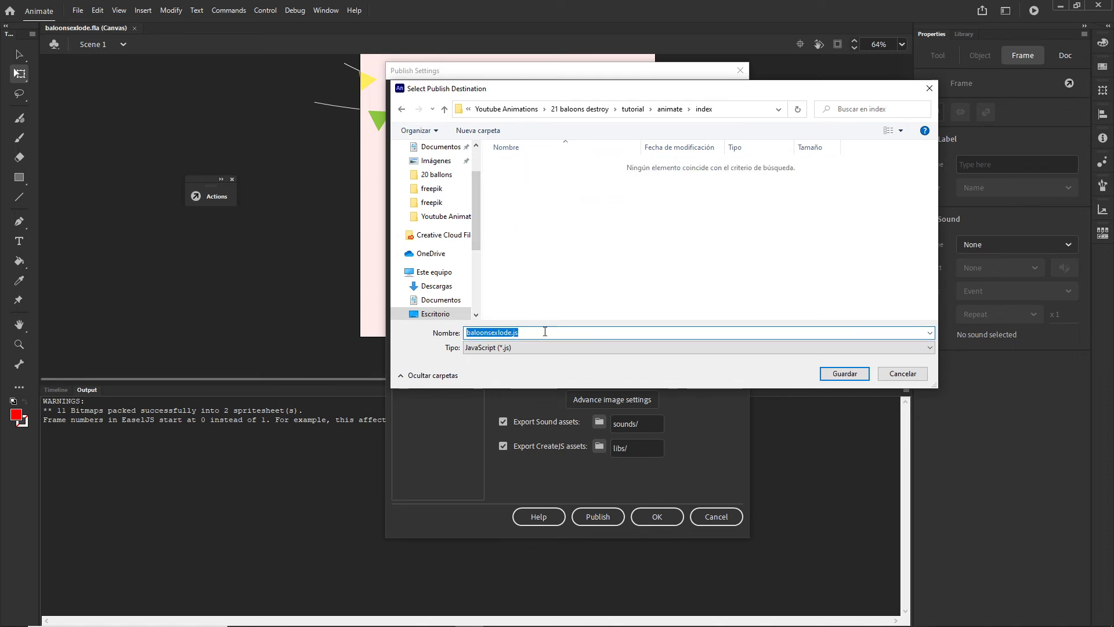
# Name the publish output index, apply the publish settings and publish the animation.
pyautogui.write('index')
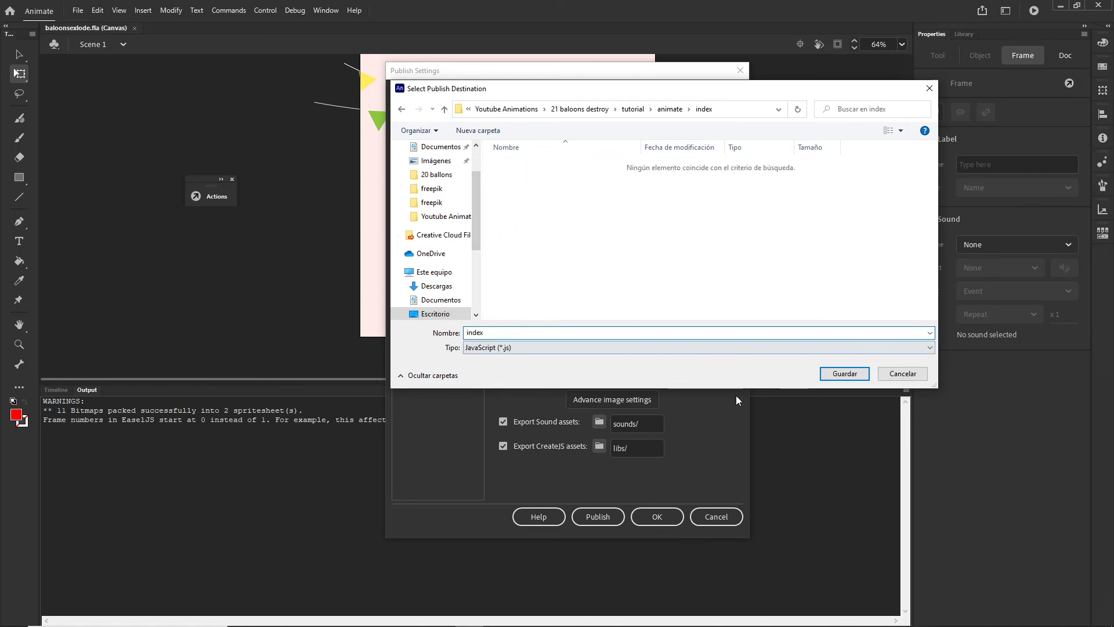
pyautogui.click(845, 376)
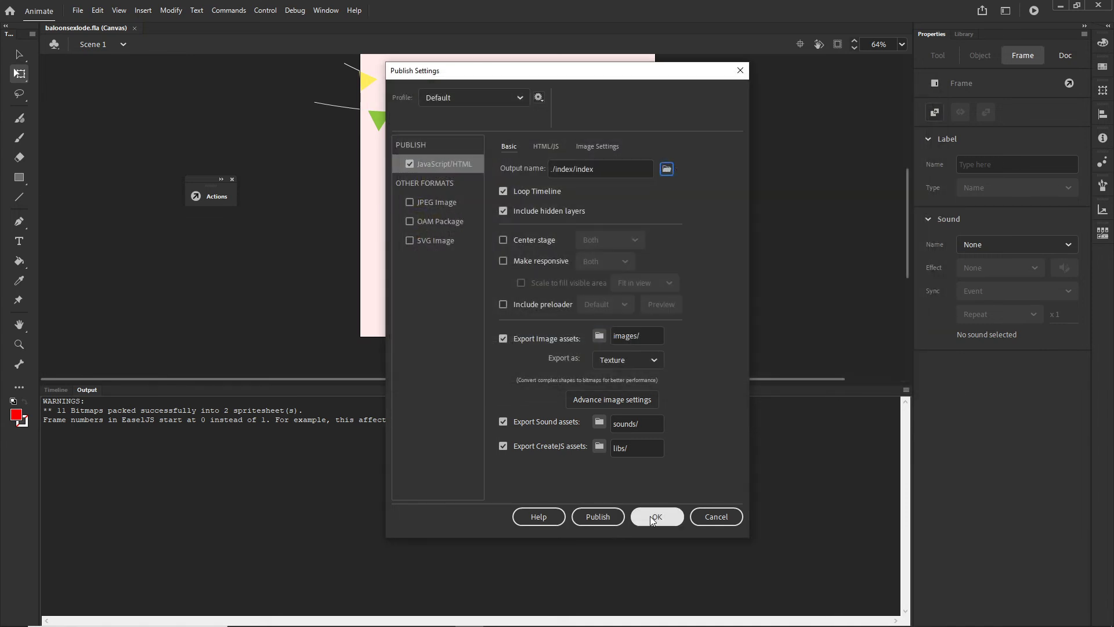
pyautogui.click(652, 517)
pyautogui.click(78, 10)
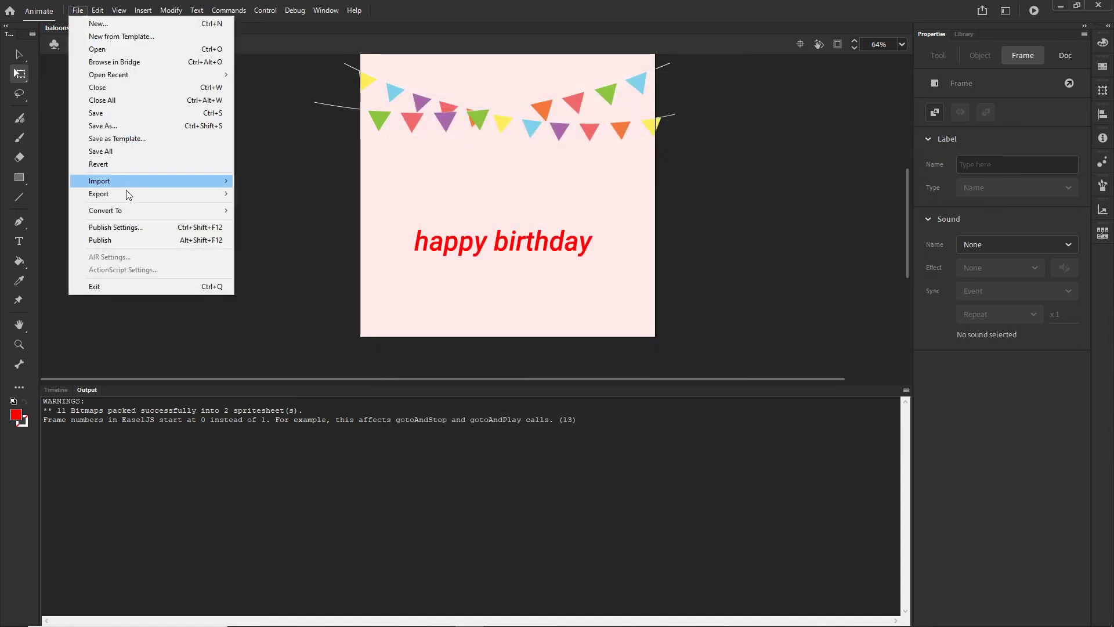
pyautogui.click(99, 240)
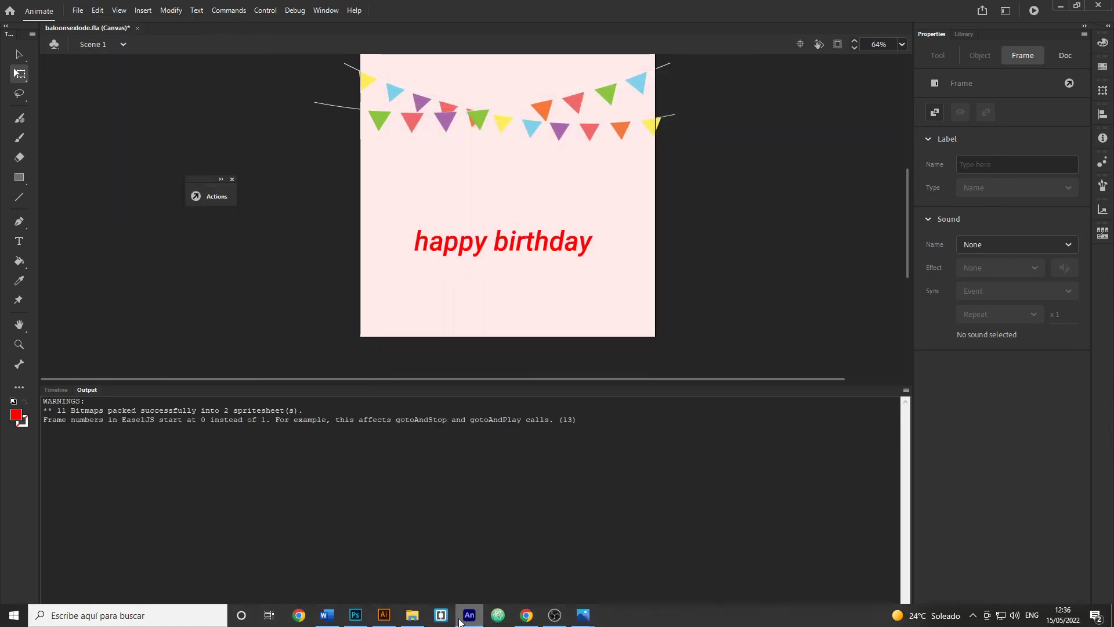
# Check the published files inside the animate folder's index subfolder, then return to Animate.
pyautogui.click(412, 615)
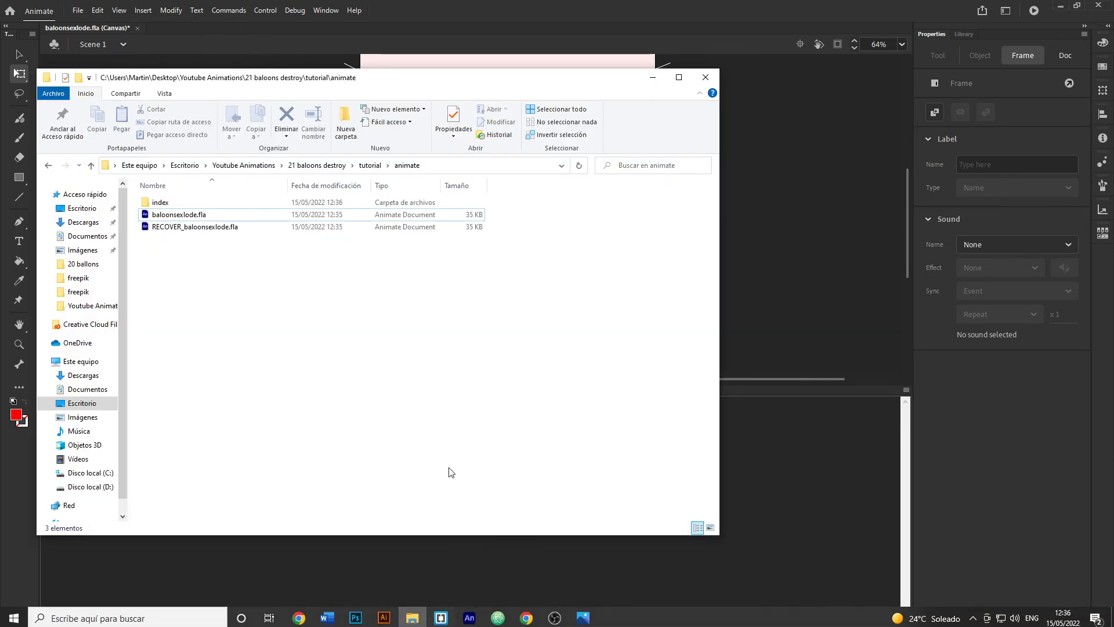
pyautogui.doubleClick(160, 202)
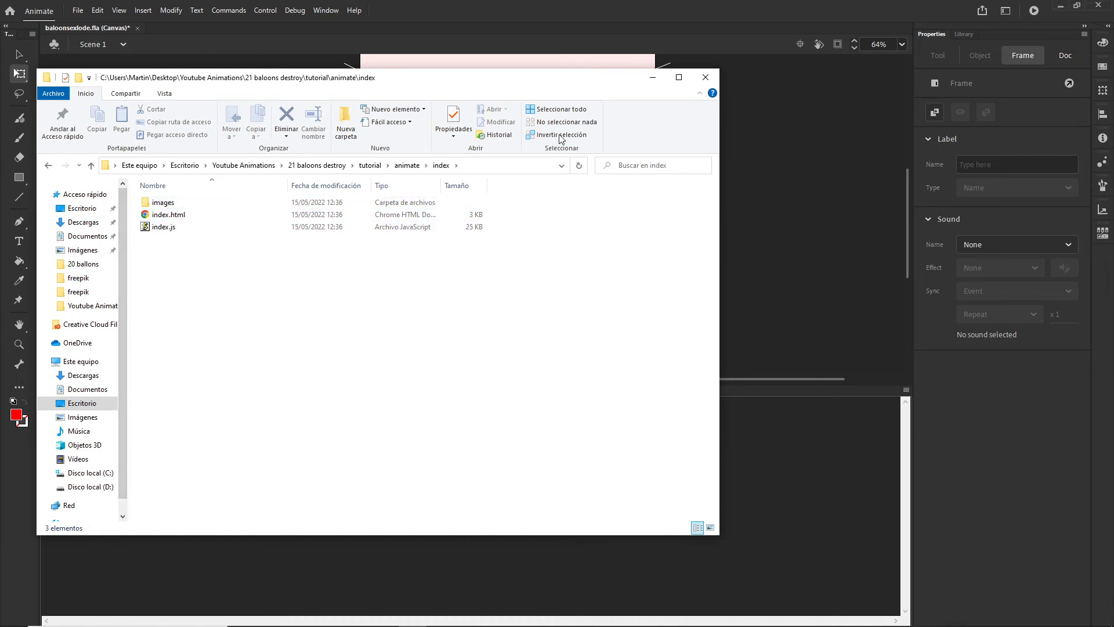
pyautogui.click(652, 77)
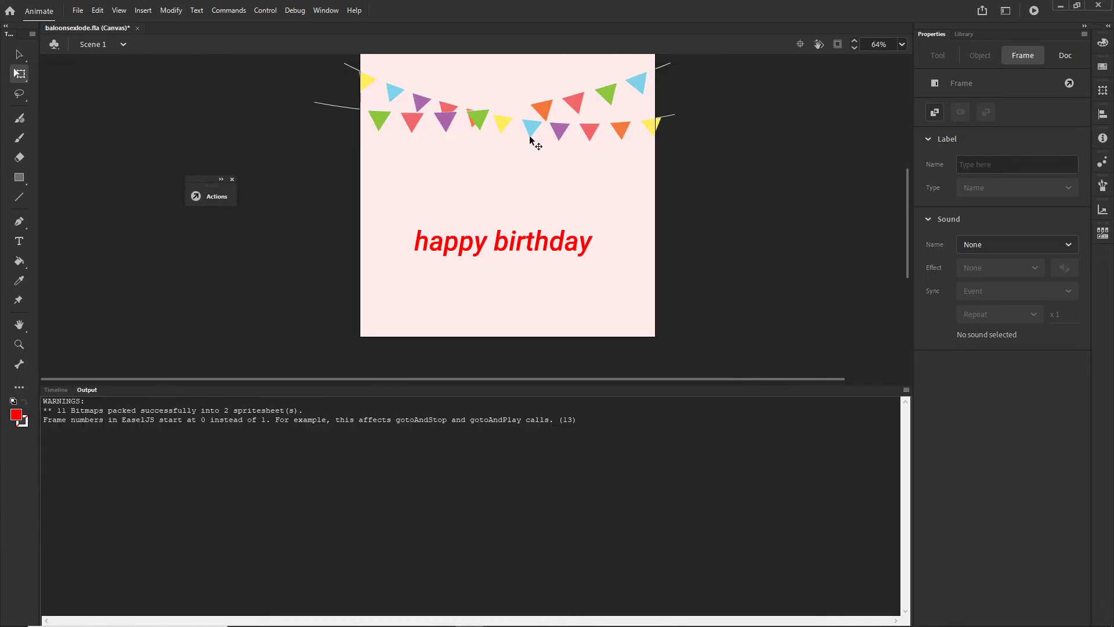
# Turn off Hosted Libraries in the HTML/JS publish settings, accept the settings and publish the animation again.
pyautogui.click(77, 11)
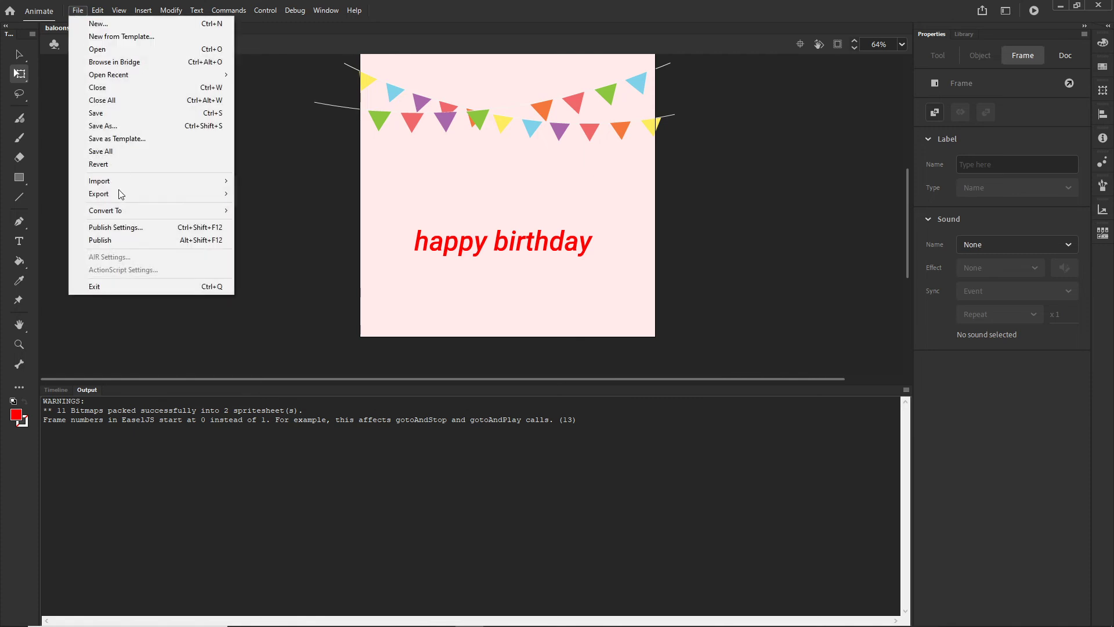
pyautogui.click(116, 226)
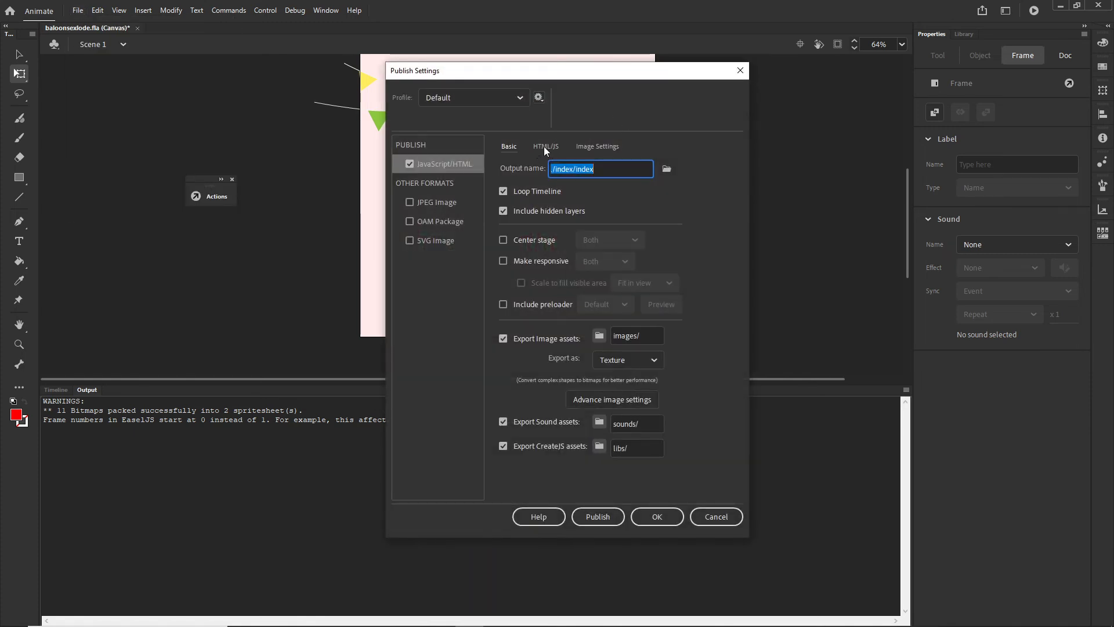
pyautogui.click(544, 147)
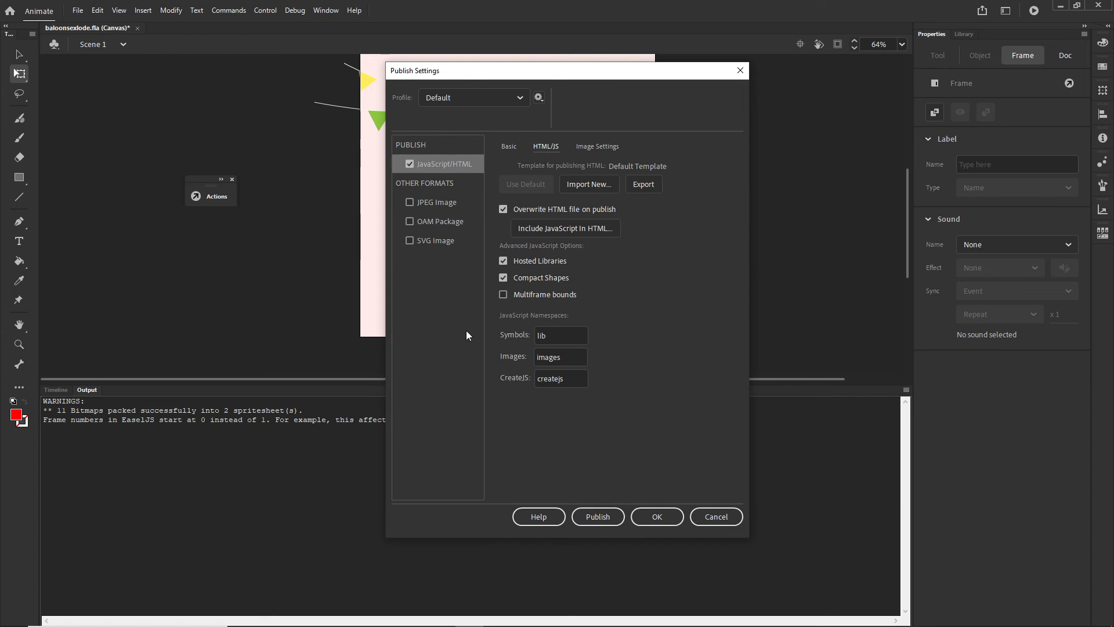
pyautogui.click(503, 262)
pyautogui.click(657, 515)
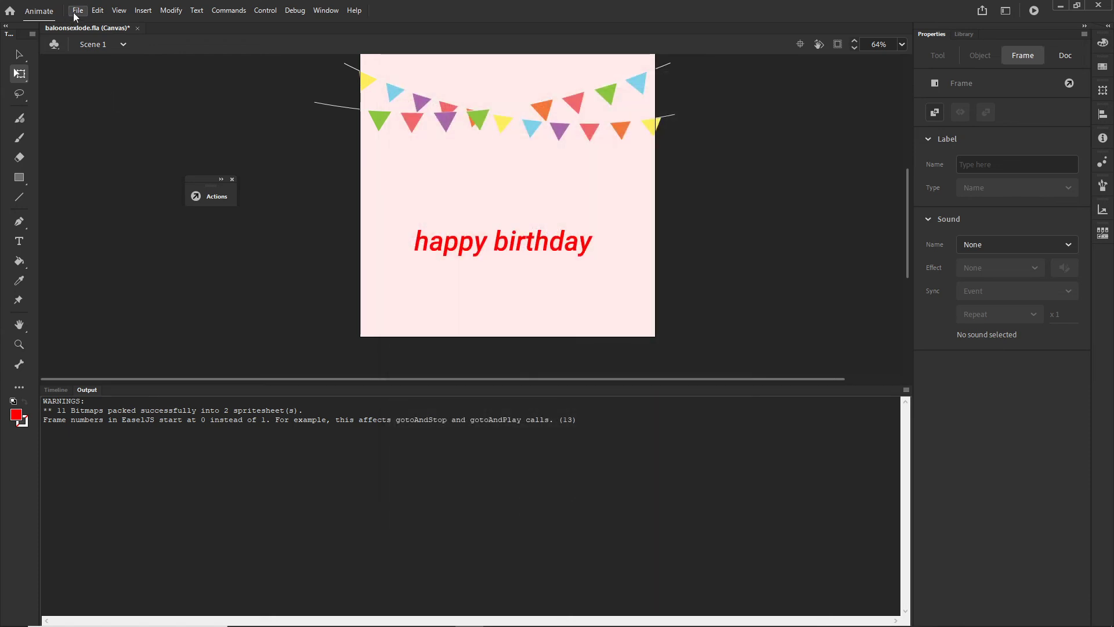
pyautogui.click(77, 10)
pyautogui.click(121, 240)
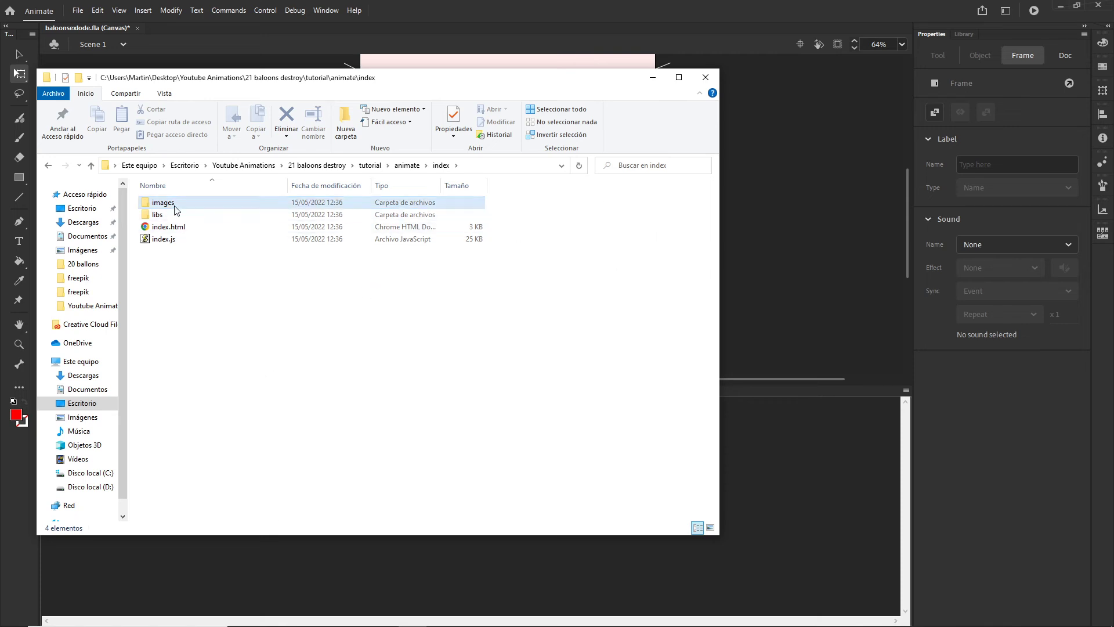
# Inspect the index_atlas_1.png and index_atlas_2.png files in the published images folder, then return to Animate.
pyautogui.doubleClick(169, 203)
pyautogui.click(195, 241)
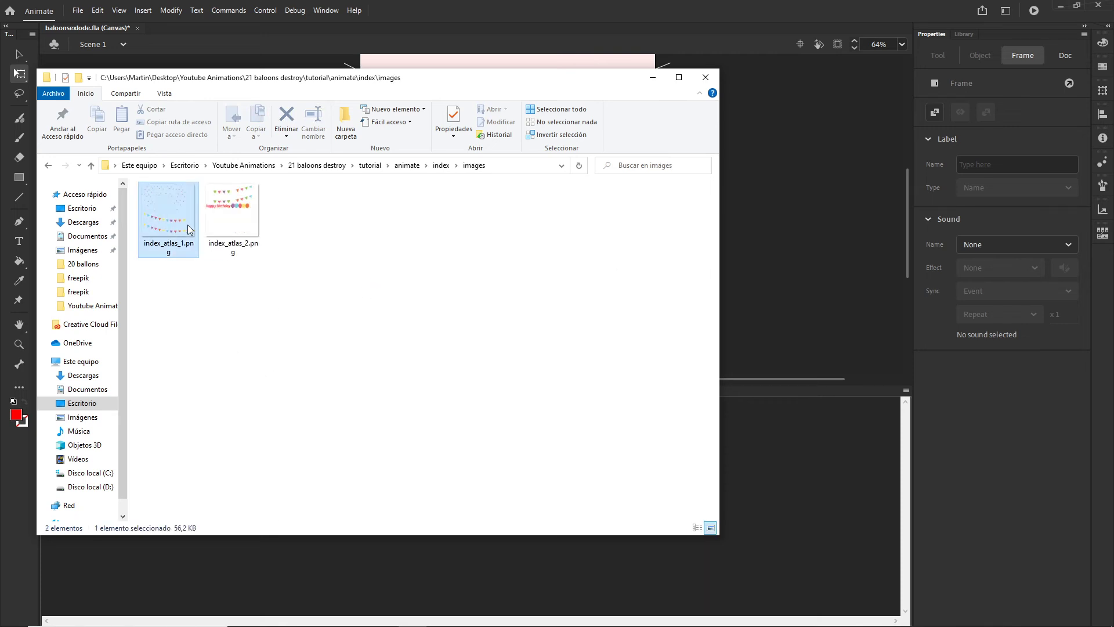
pyautogui.click(250, 235)
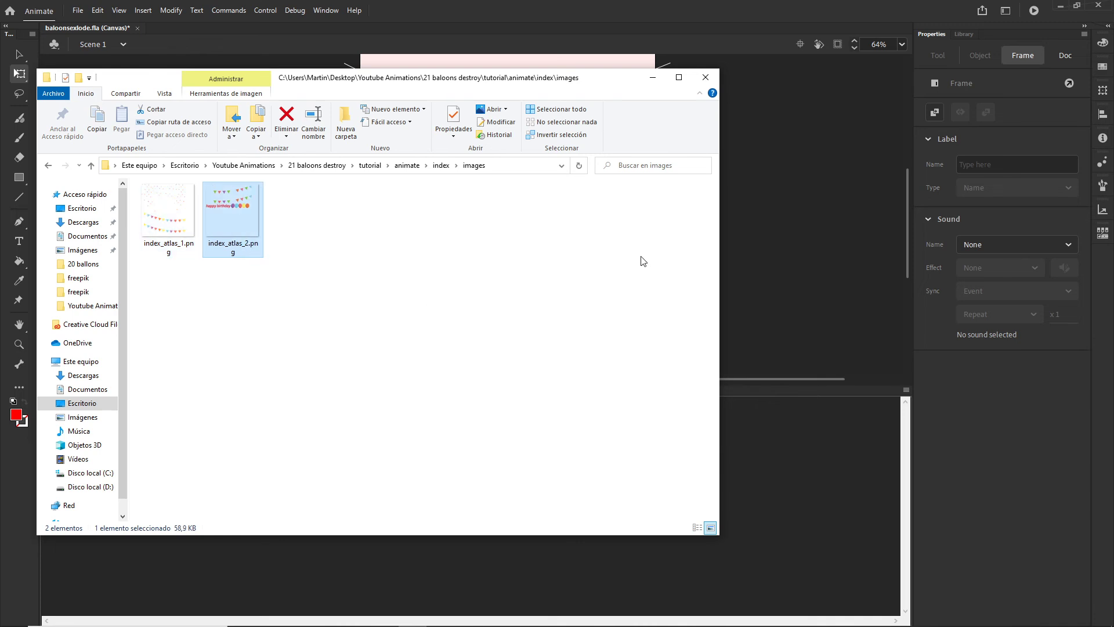
pyautogui.click(655, 81)
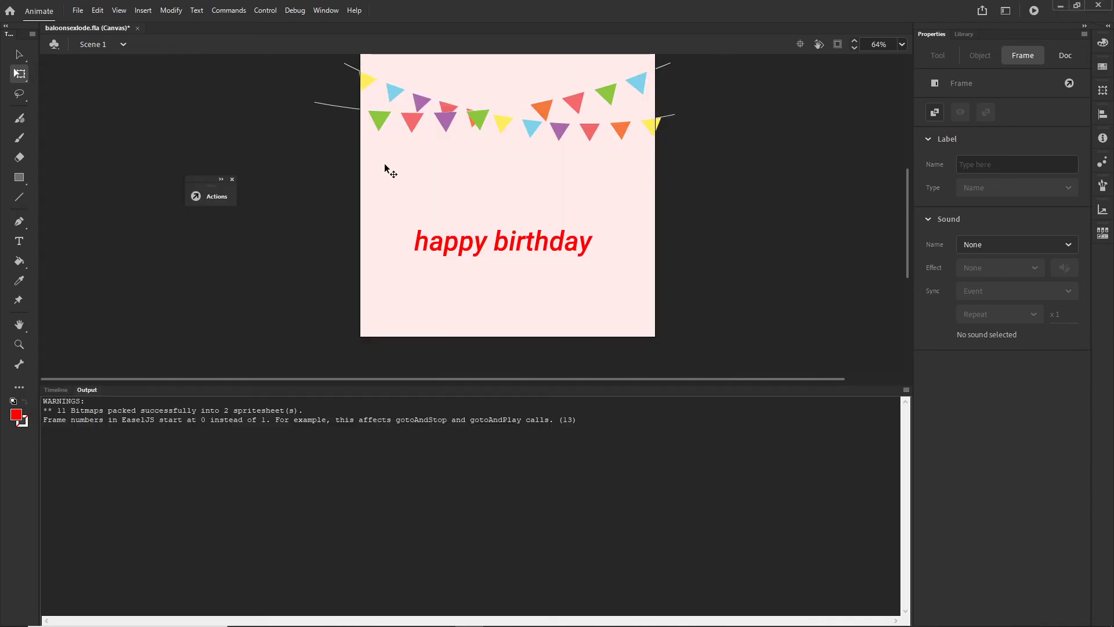
# Review the Export as choices for image assets in the publish settings, then close the settings without changes.
pyautogui.click(77, 10)
pyautogui.click(112, 228)
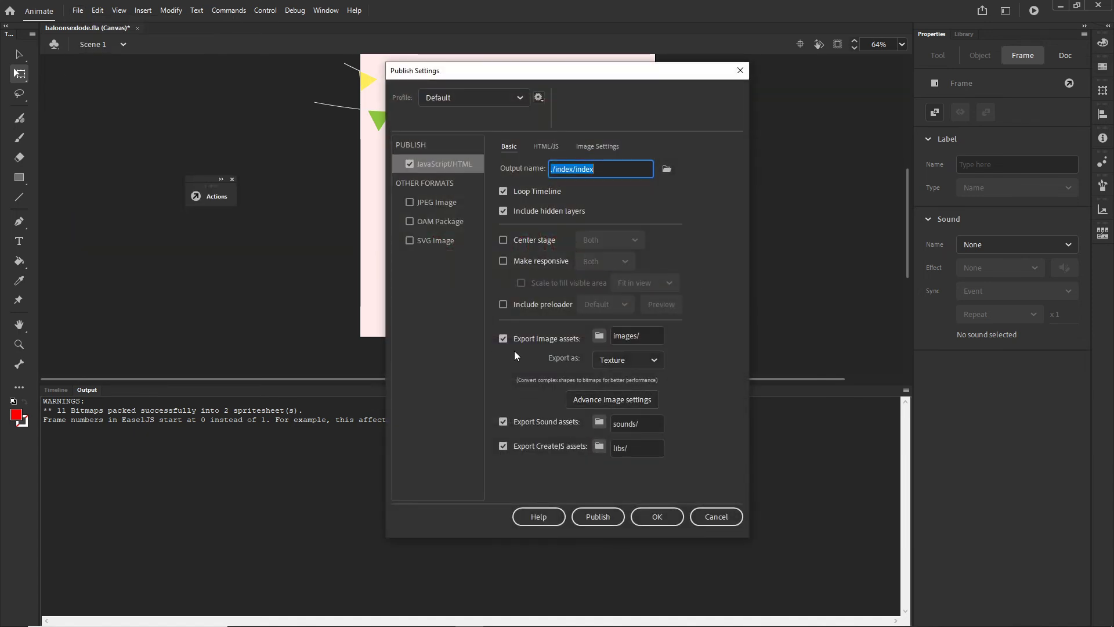
pyautogui.click(652, 362)
pyautogui.click(702, 402)
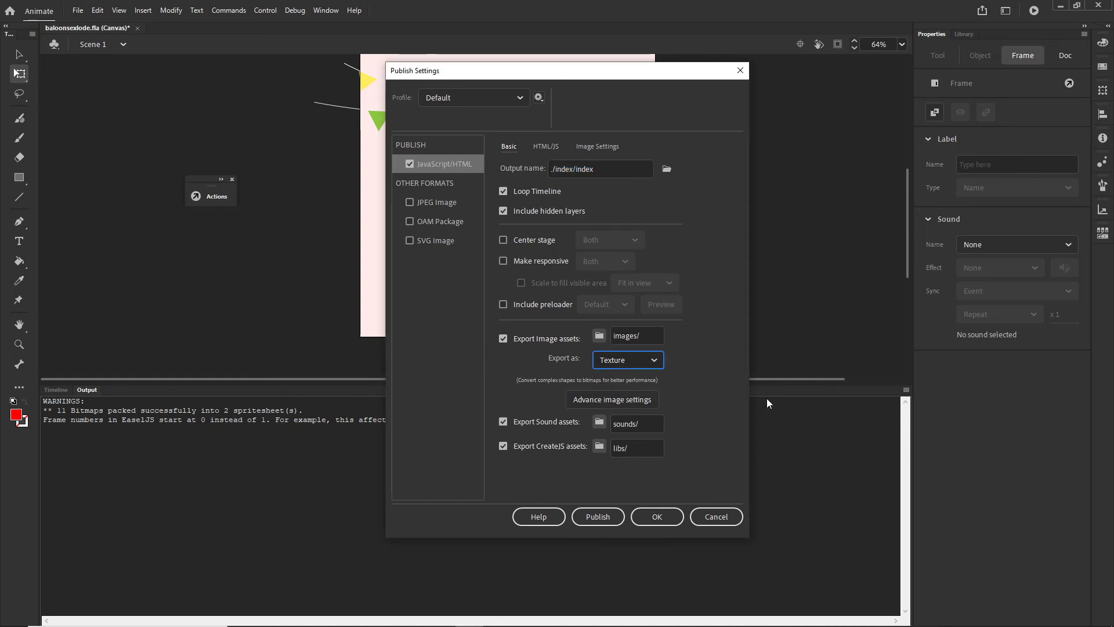
pyautogui.click(715, 517)
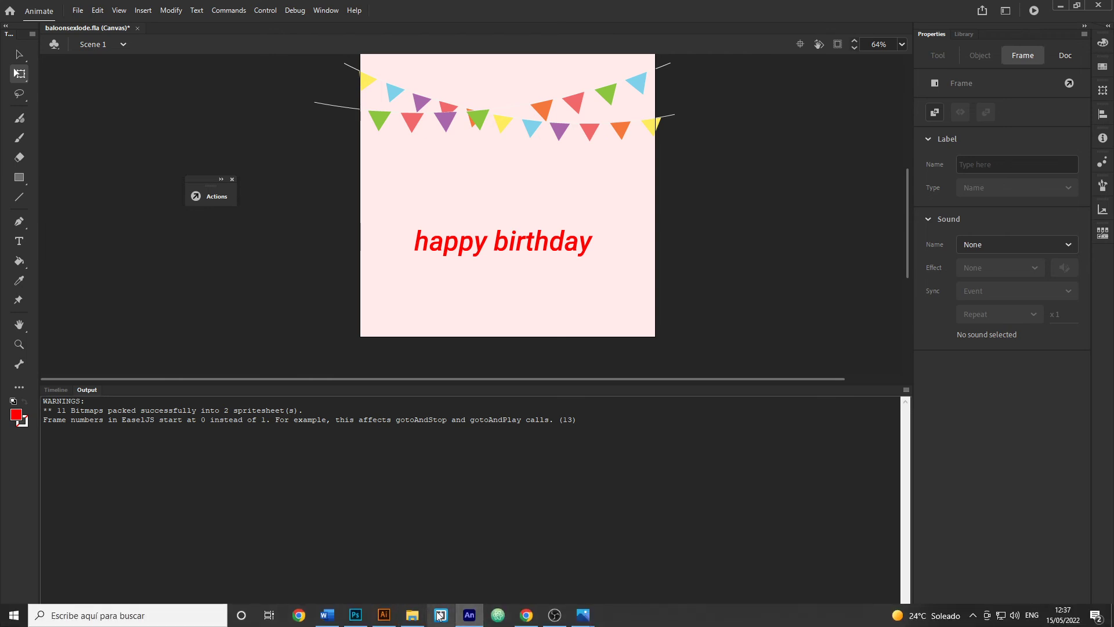
# Switch to Chrome and copy the example ad.size meta tag from Google's HTML5 guidelines for Ad Manager page.
pyautogui.click(526, 615)
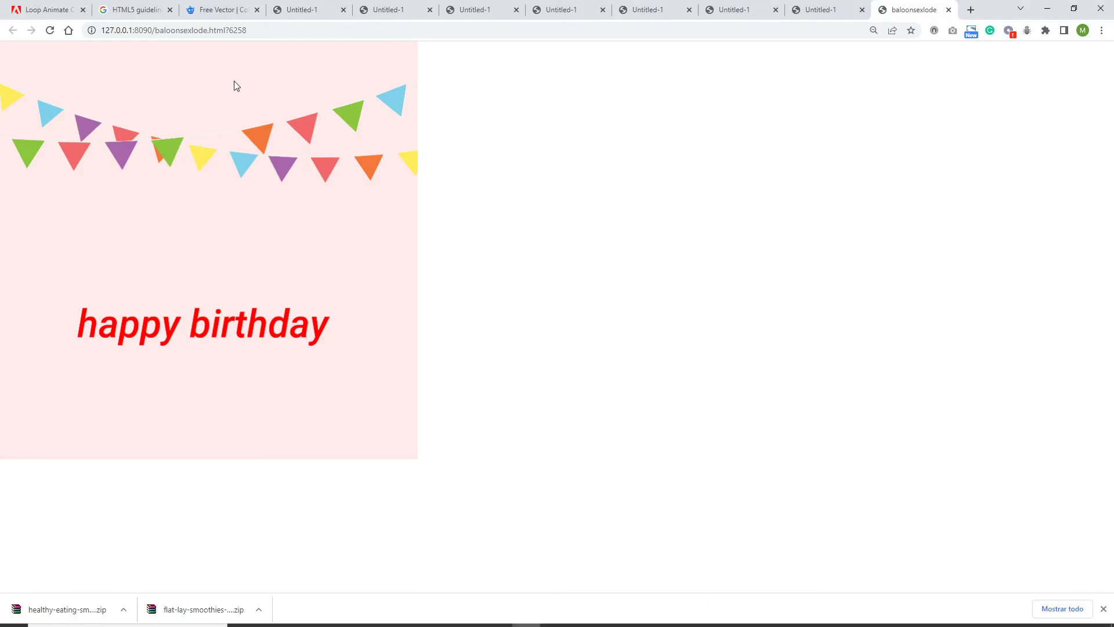
pyautogui.click(137, 10)
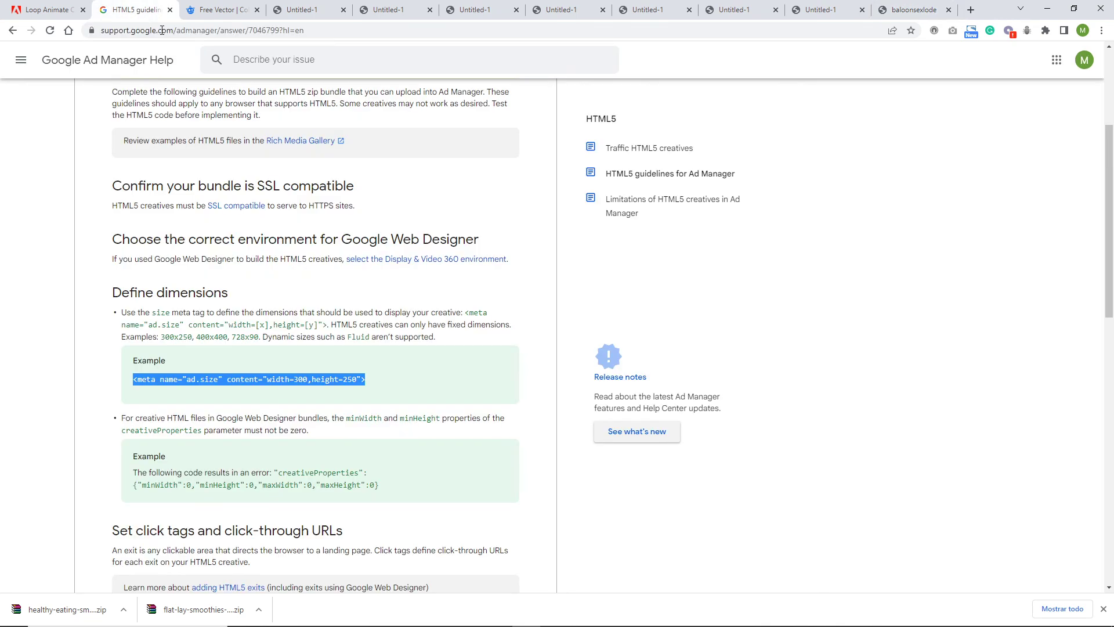
pyautogui.scroll(4, 330, 152)
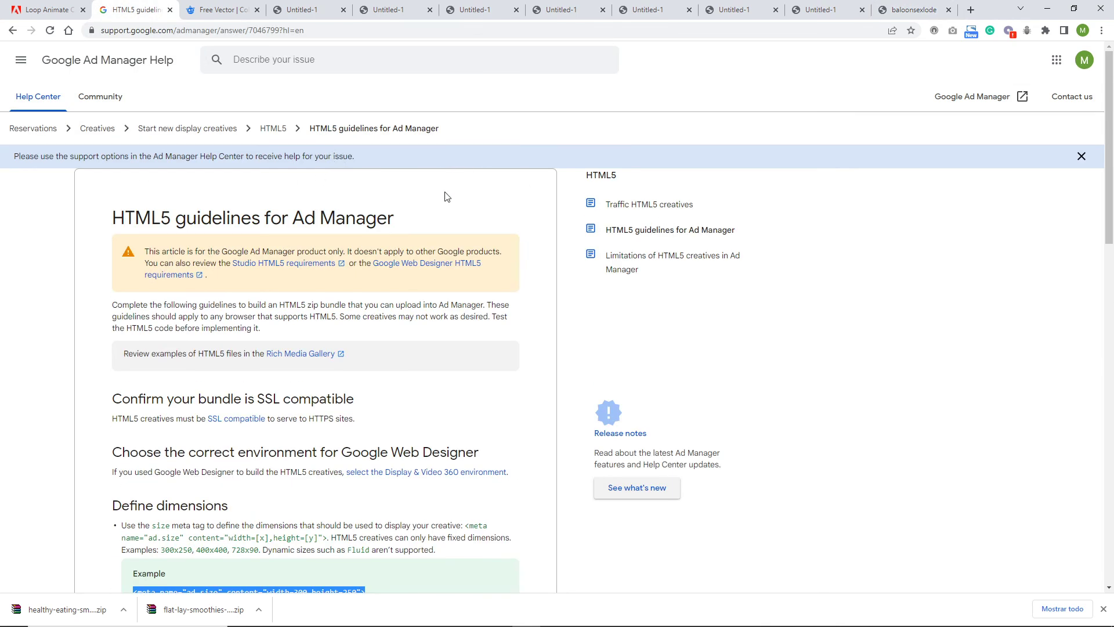
pyautogui.scroll(-3, 447, 197)
pyautogui.moveTo(375, 381); pyautogui.dragTo(128, 387)
pyautogui.hotkey('ctrl', 'c')
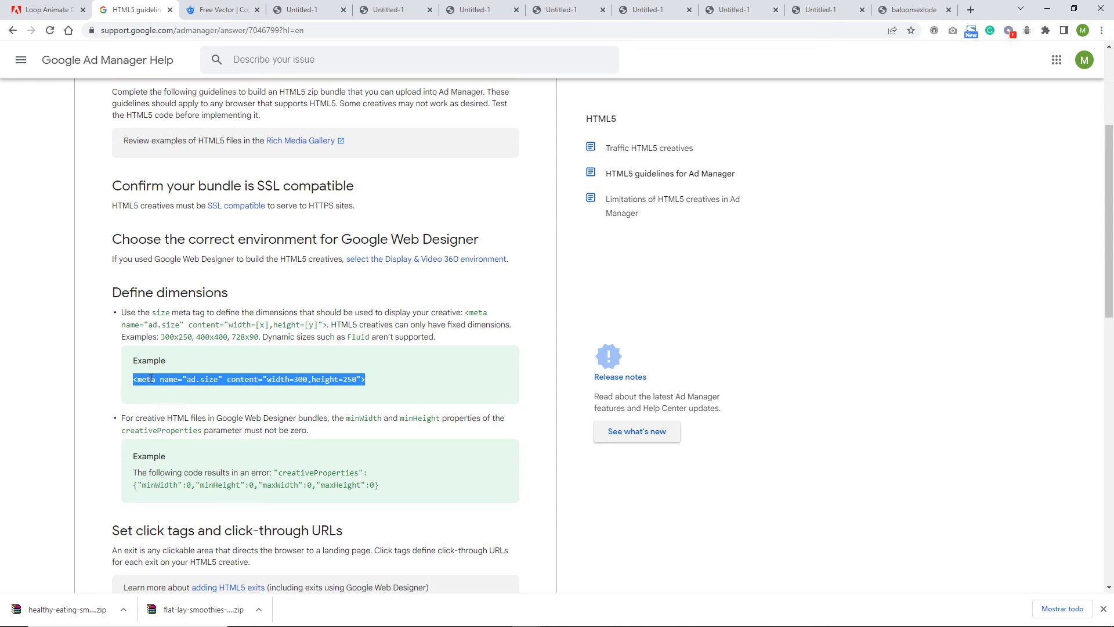
# Go back to the published index folder in File Explorer and open index.html in Brackets.
pyautogui.click(411, 615)
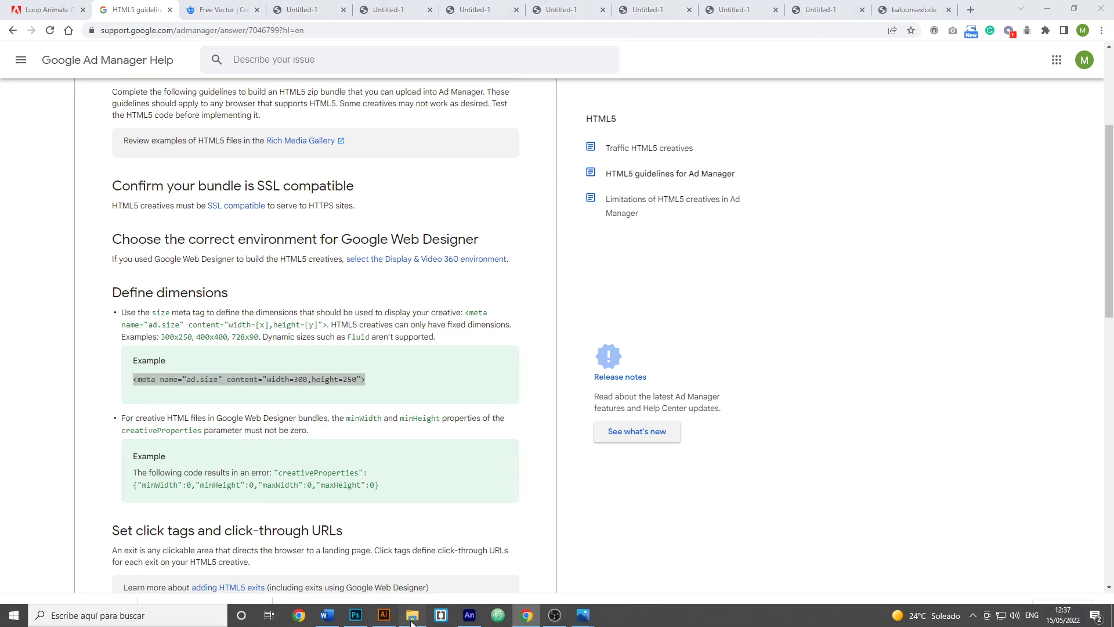
pyautogui.click(397, 210)
pyautogui.click(441, 165)
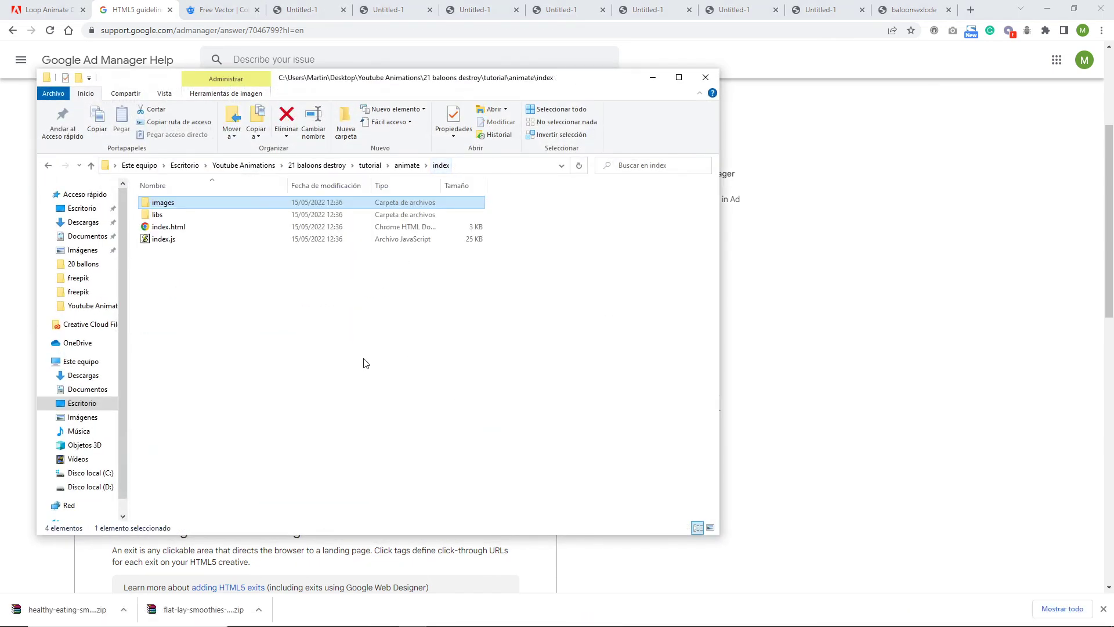
pyautogui.click(282, 328)
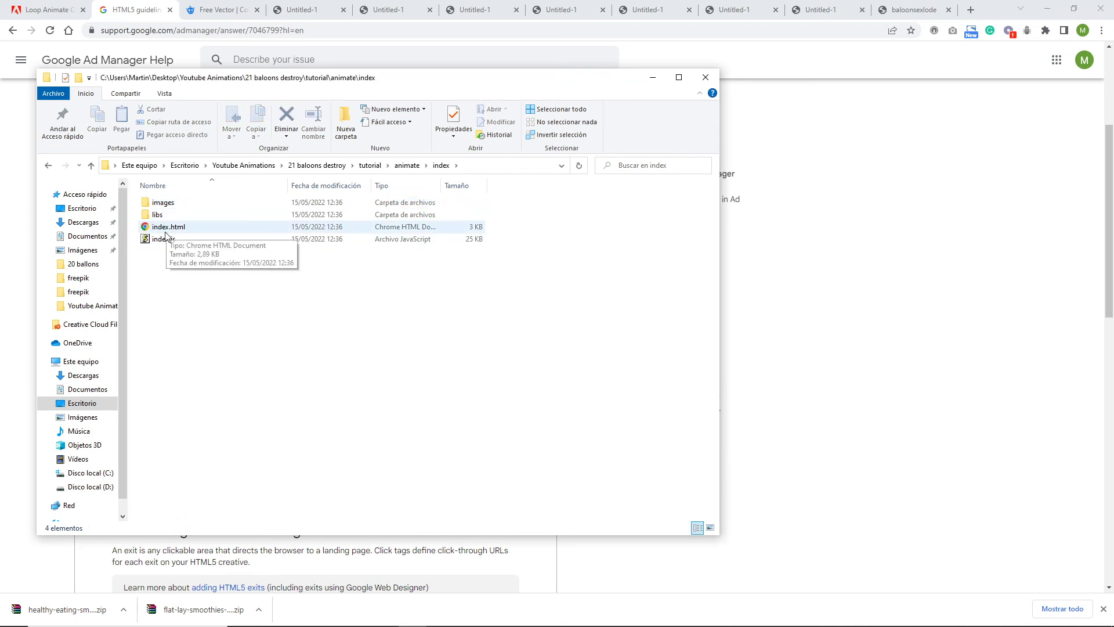
pyautogui.rightClick(163, 228)
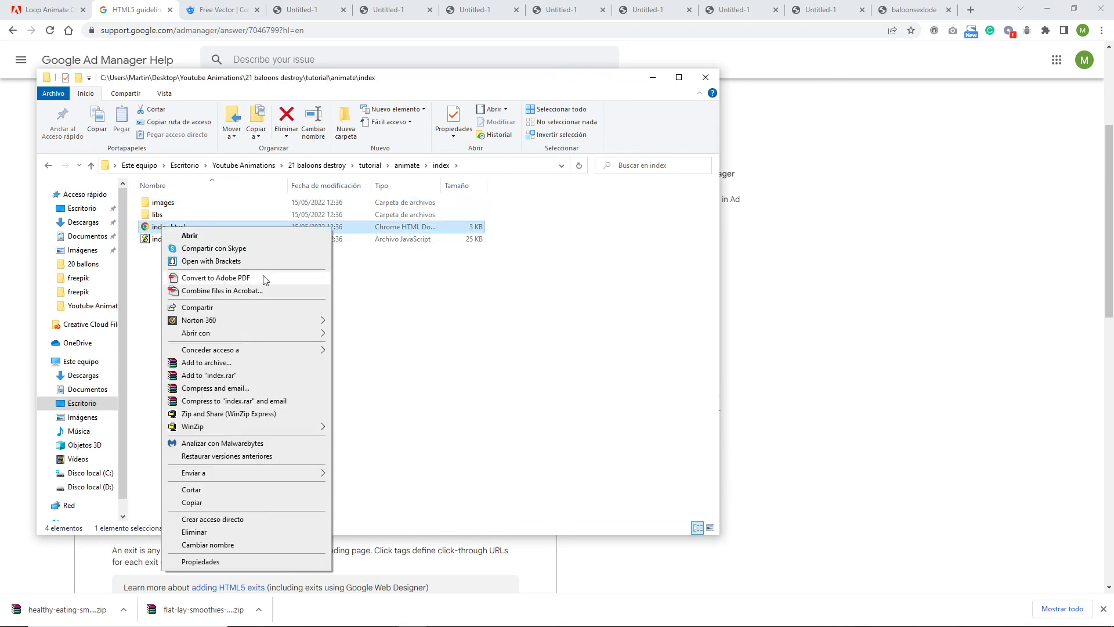
pyautogui.click(231, 264)
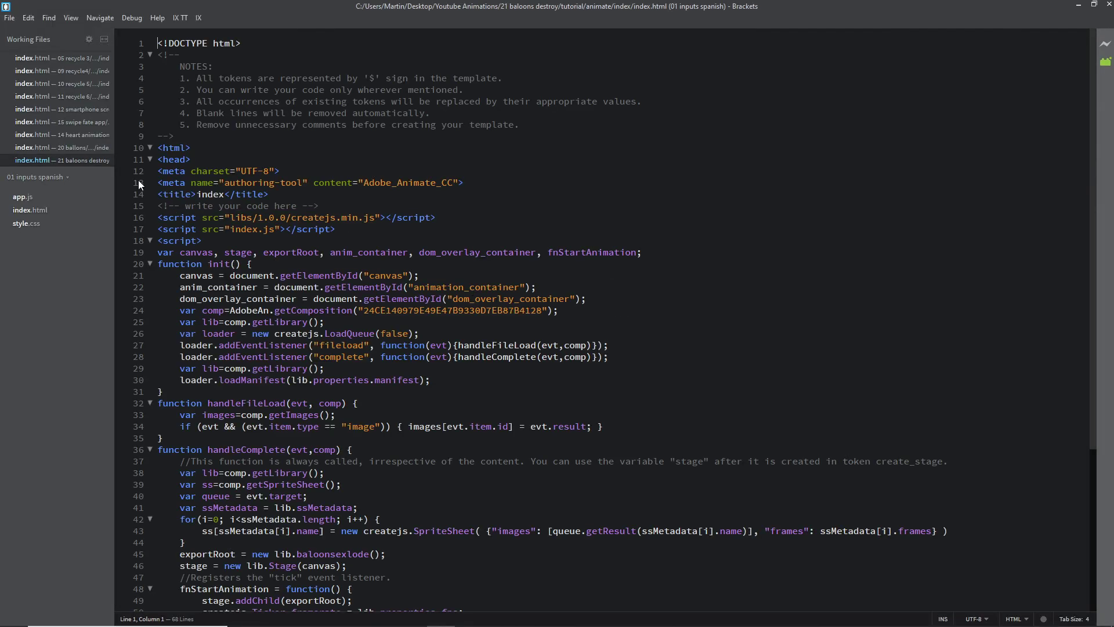
# Paste the copied ad.size meta tag on a new line below the authoring-tool meta tag and remove its indentation.
pyautogui.moveTo(190, 148); pyautogui.dragTo(168, 159)
pyautogui.moveTo(288, 172); pyautogui.dragTo(165, 164)
pyautogui.moveTo(470, 181); pyautogui.dragTo(174, 182)
pyautogui.press('Down')
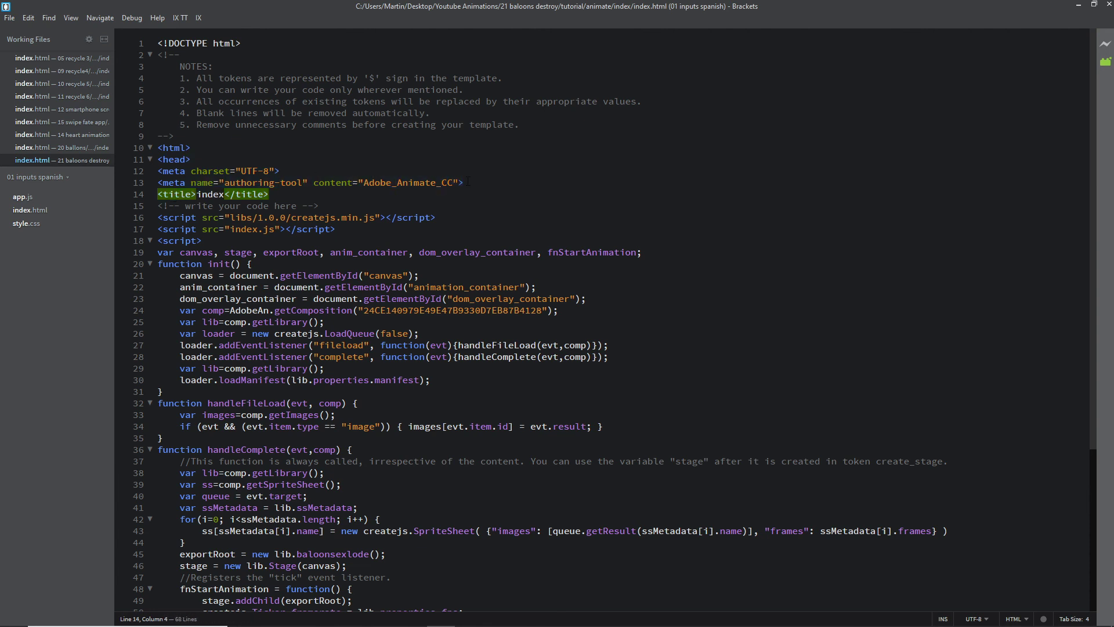
pyautogui.click(468, 182)
pyautogui.press('Return')
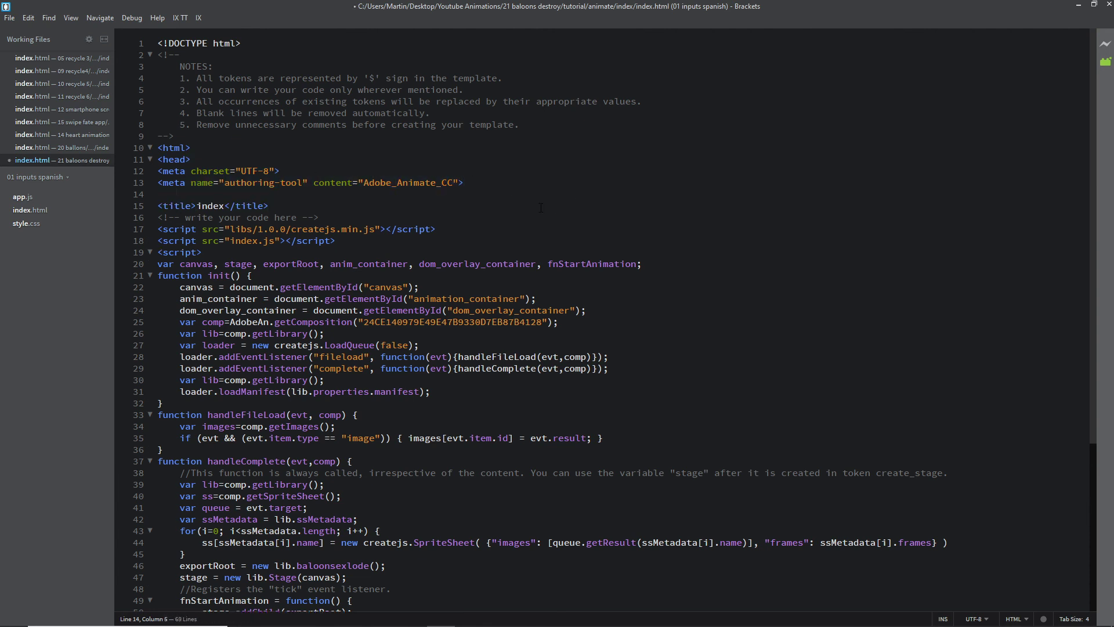
pyautogui.hotkey('ctrl', 'v')
pyautogui.keyDown('shift'); pyautogui.click(180, 194); pyautogui.keyUp('shift')
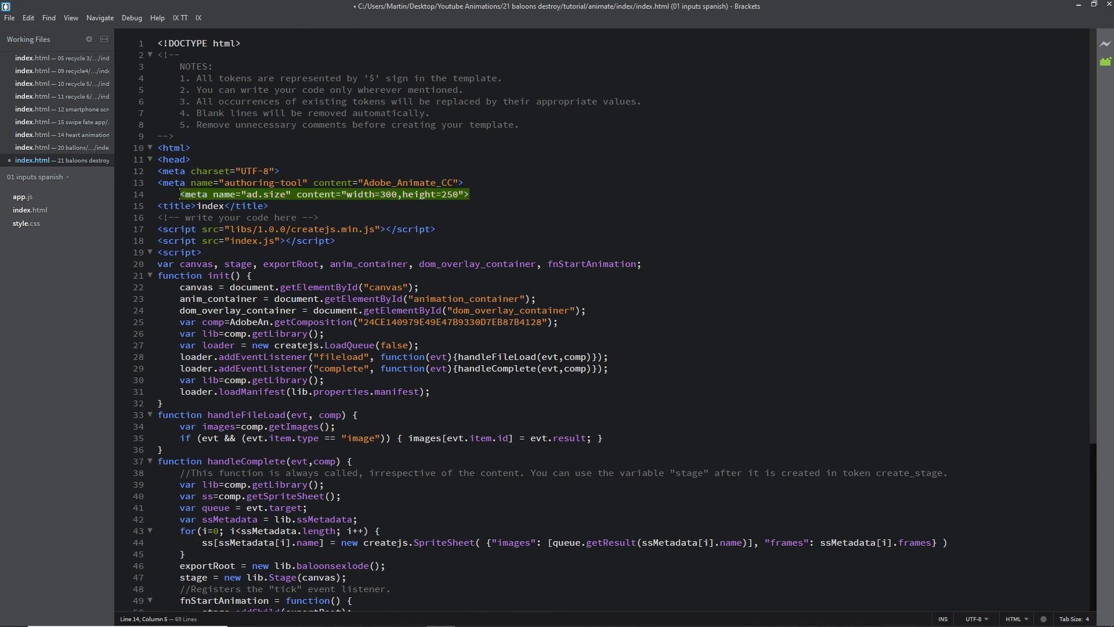
pyautogui.hotkey('shift', 'Tab')
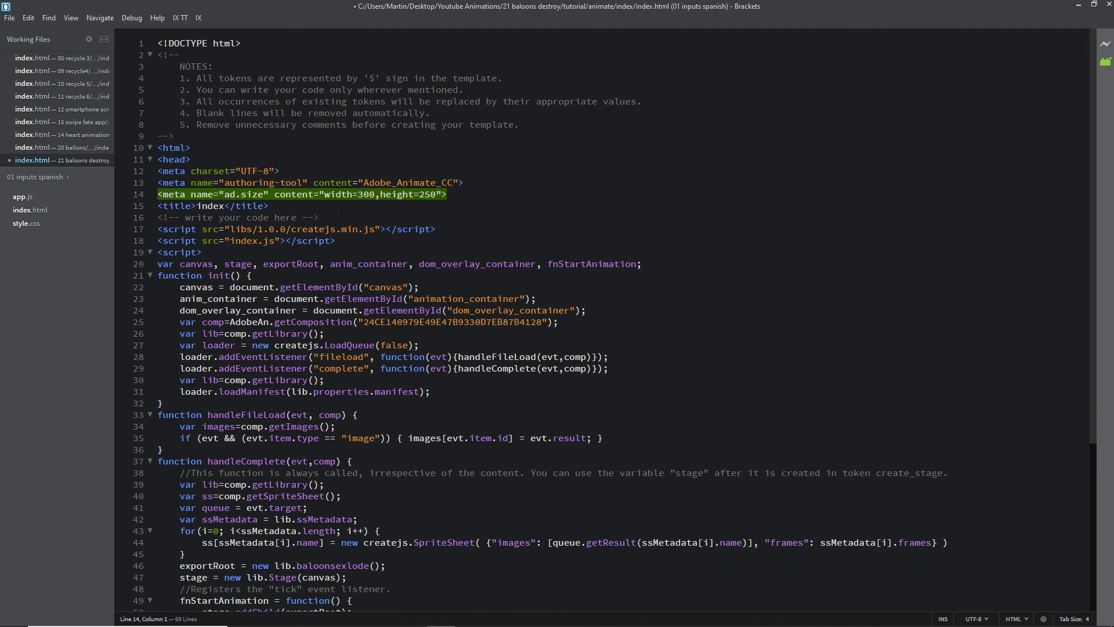
pyautogui.click(341, 215)
# Set the ad.size meta tag to width=800,height=800, save index.html and close Brackets.
pyautogui.doubleClick(360, 195)
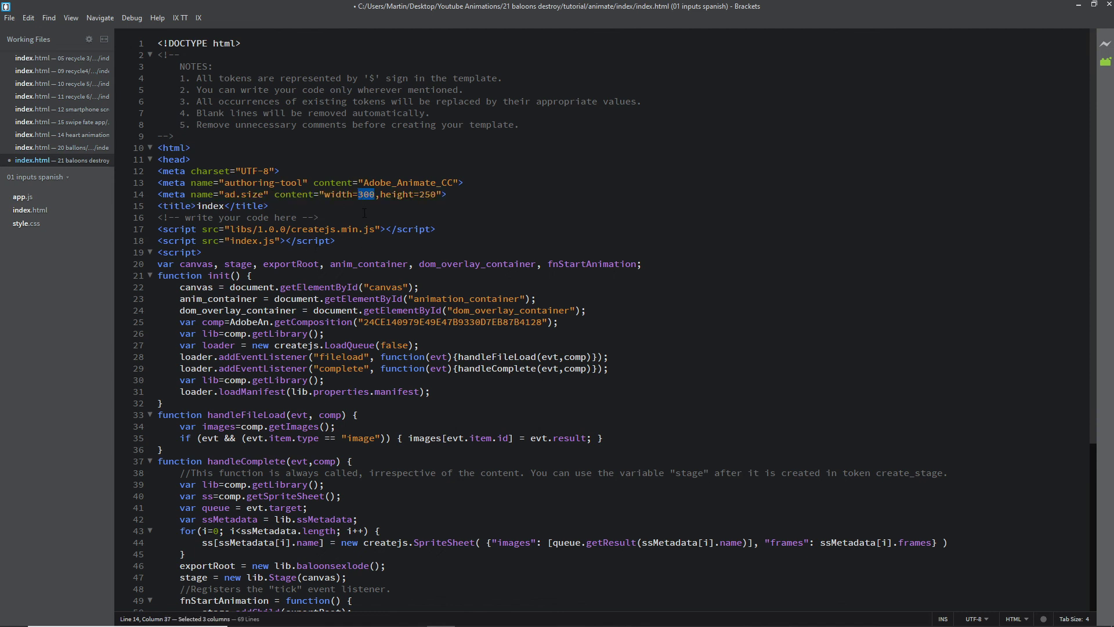
pyautogui.write('*')
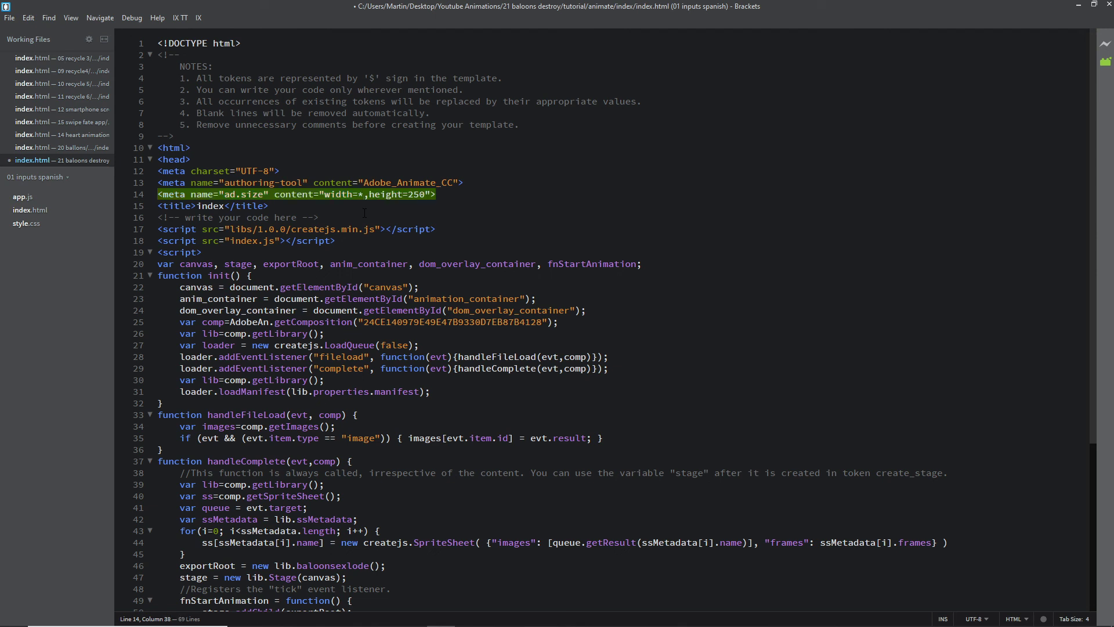
pyautogui.write('00')
pyautogui.press('BackSpace')
pyautogui.press('BackSpace')
pyautogui.press('BackSpace')
pyautogui.write('800')
pyautogui.click(527, 215)
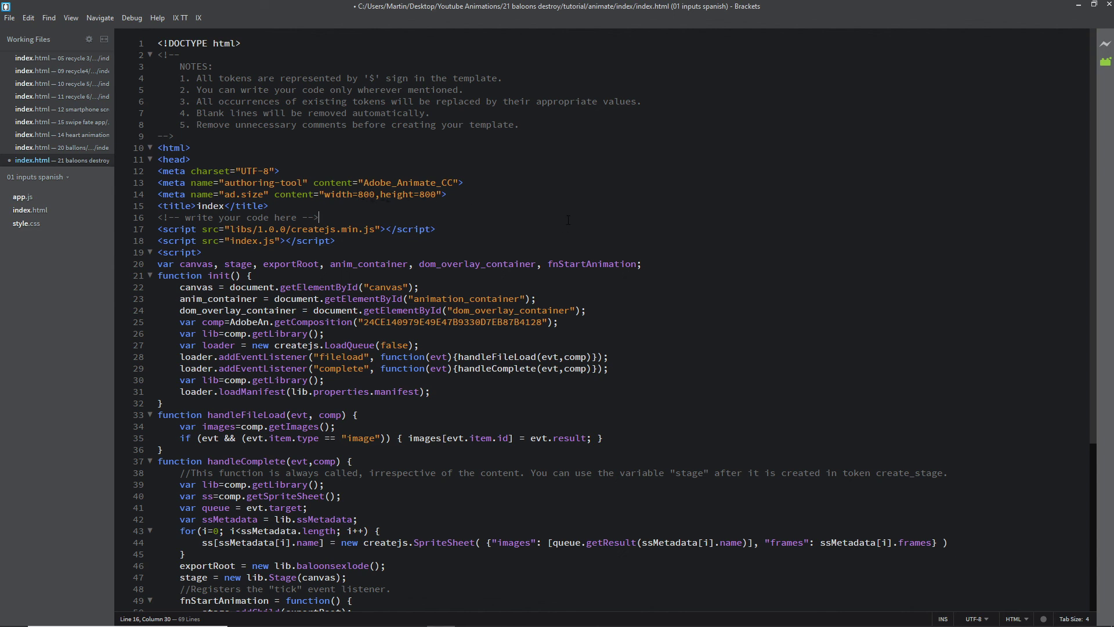
pyautogui.hotkey('ctrl', 's')
pyautogui.click(1108, 6)
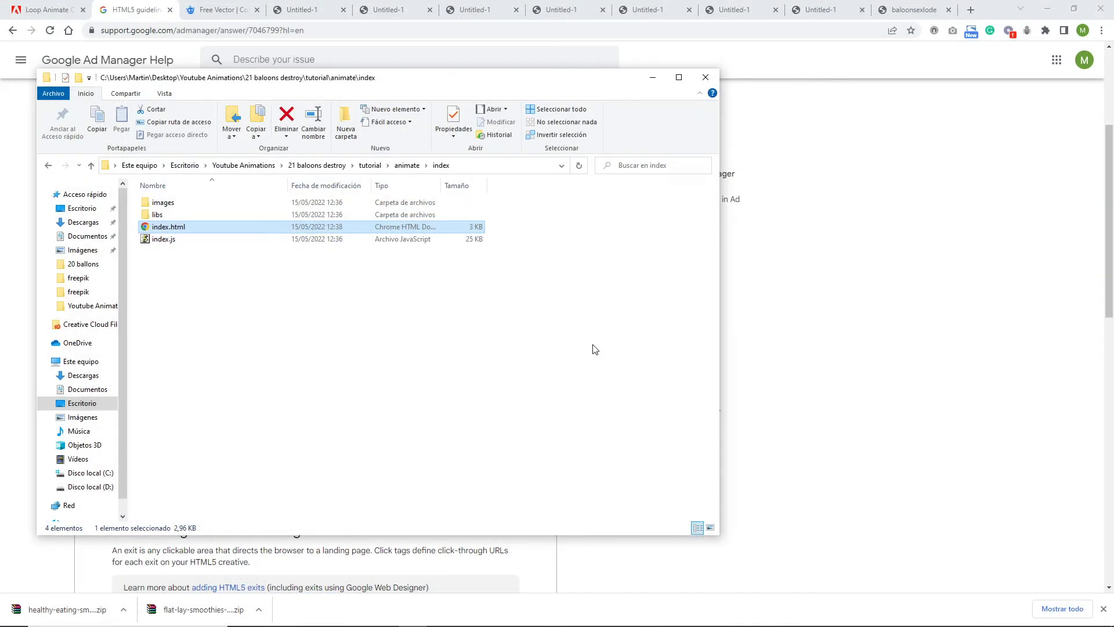
# Go up to the animate folder and compress the index folder into index.zip, keeping the default name.
pyautogui.click(49, 167)
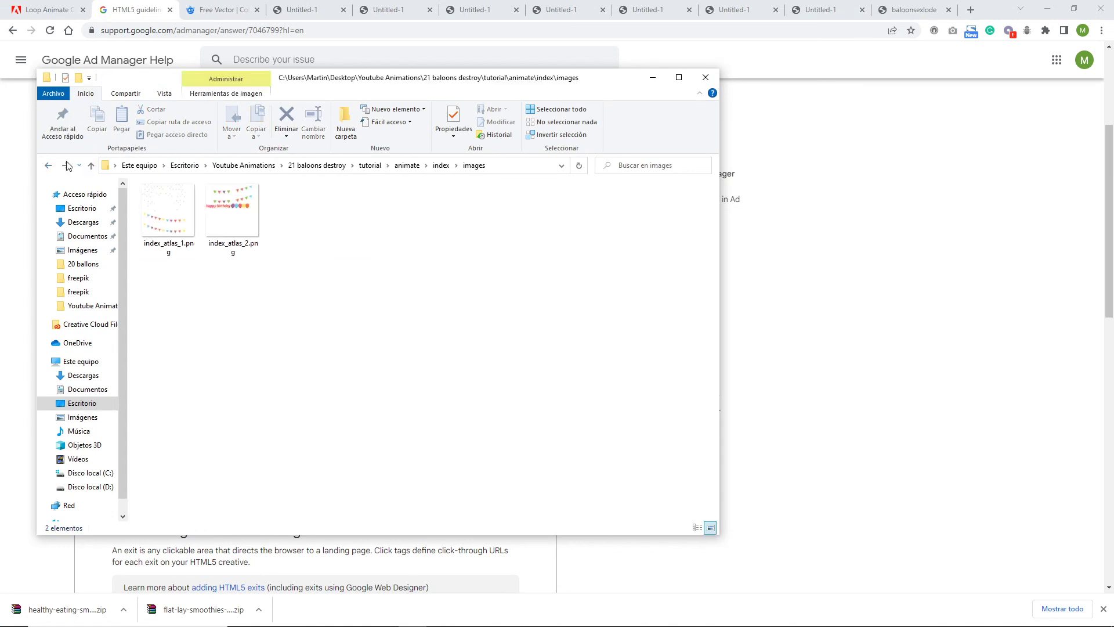
pyautogui.click(49, 167)
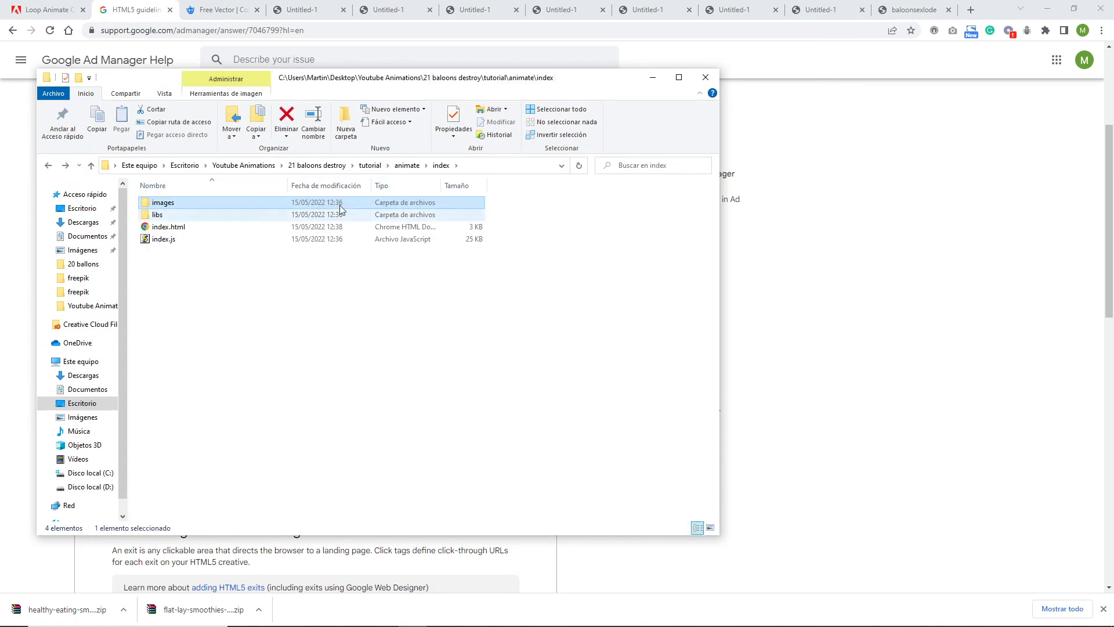
pyautogui.click(394, 169)
pyautogui.click(231, 287)
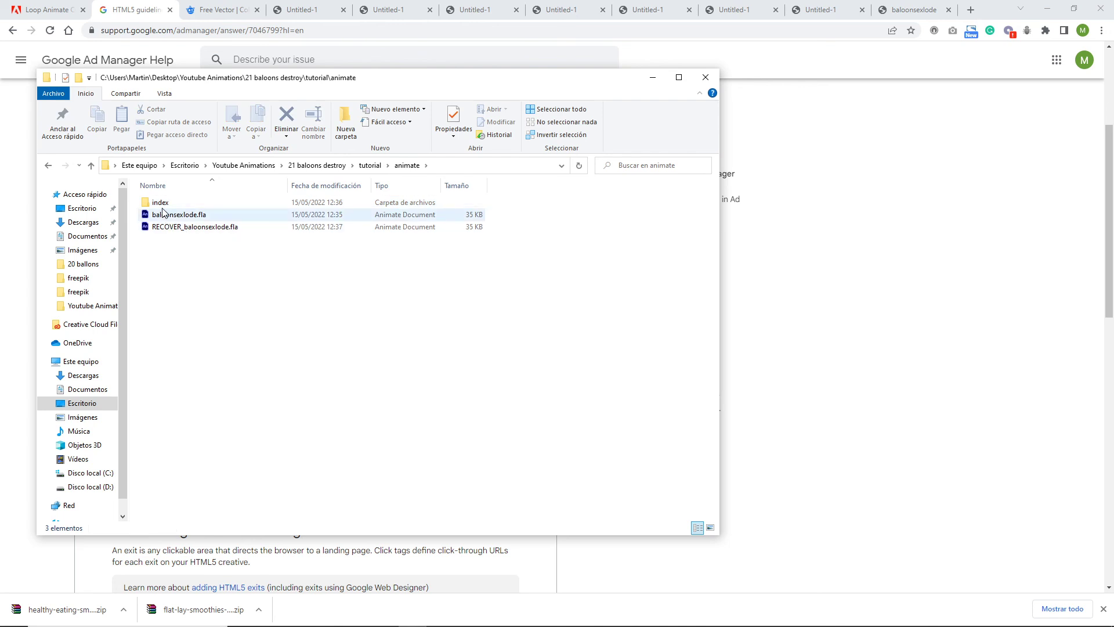
pyautogui.click(163, 205)
pyautogui.rightClick(163, 210)
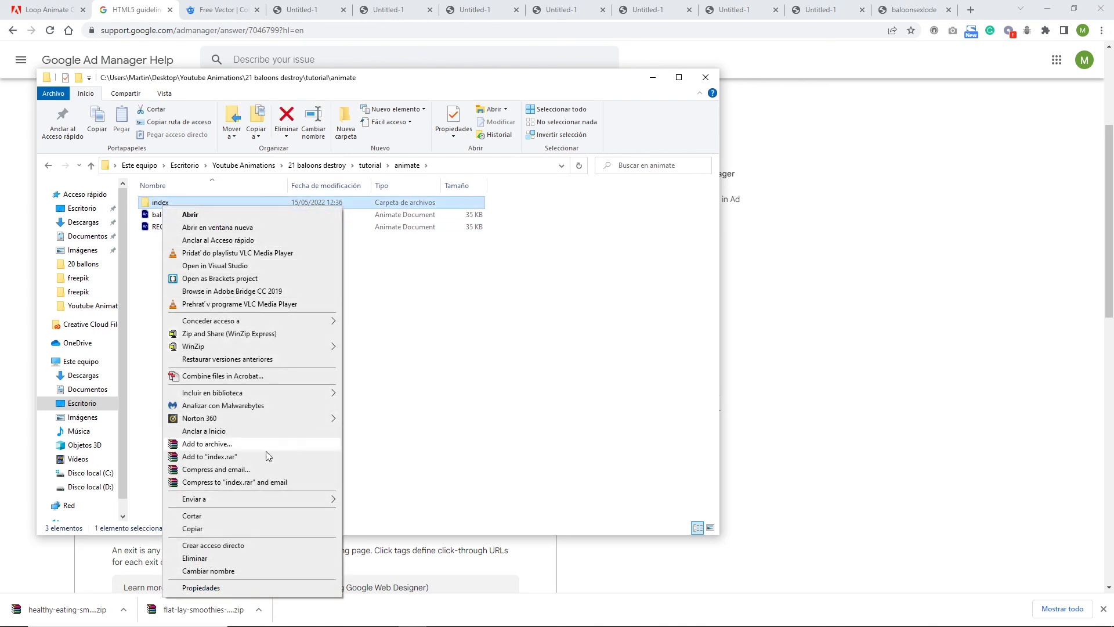
pyautogui.moveTo(313, 499)
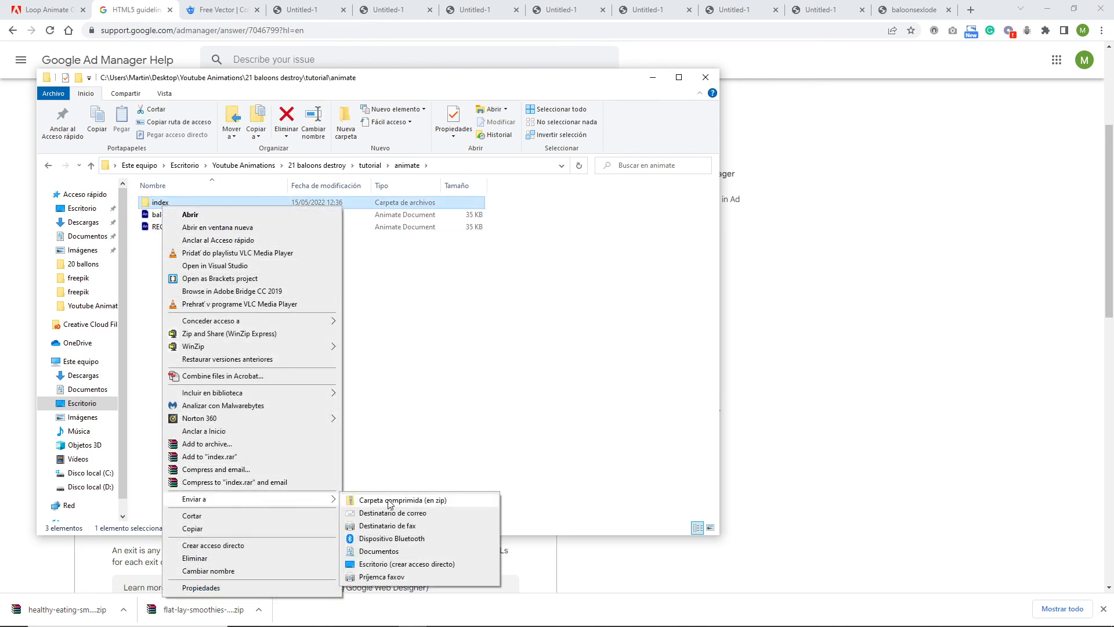
pyautogui.click(388, 502)
pyautogui.press('Return')
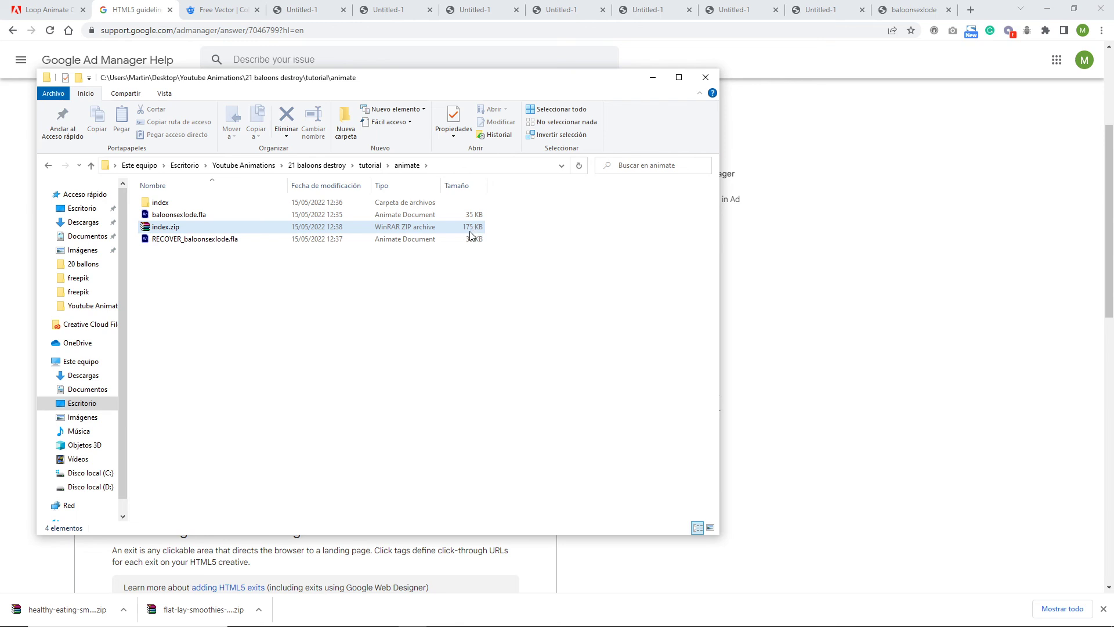
pyautogui.click(451, 331)
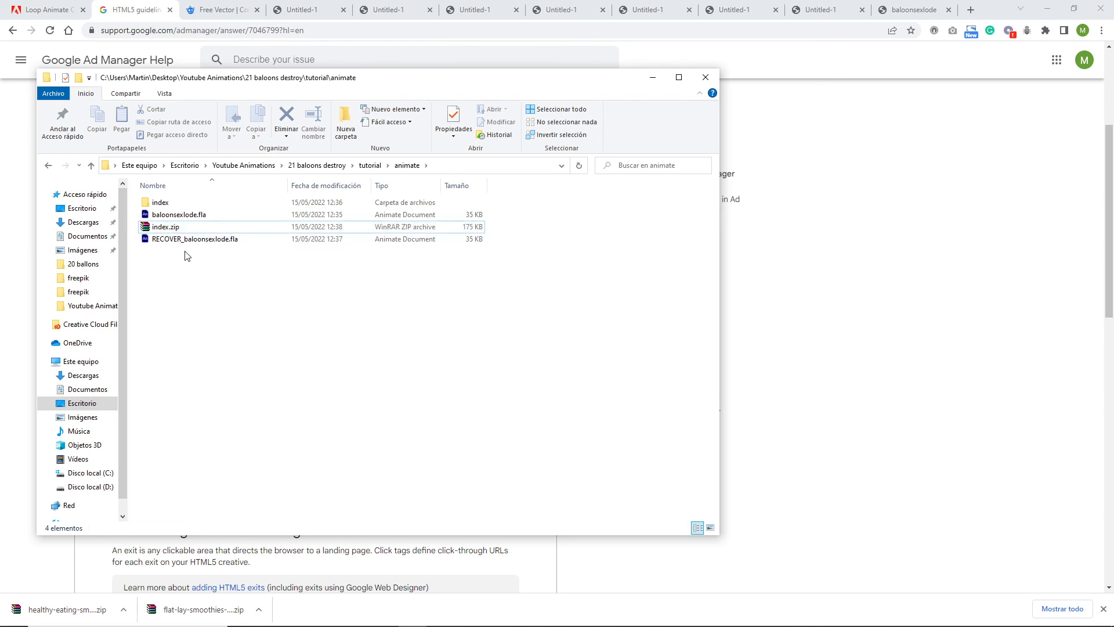
# Delete index.zip from the animate folder and open the images subfolder inside index.
pyautogui.click(185, 227)
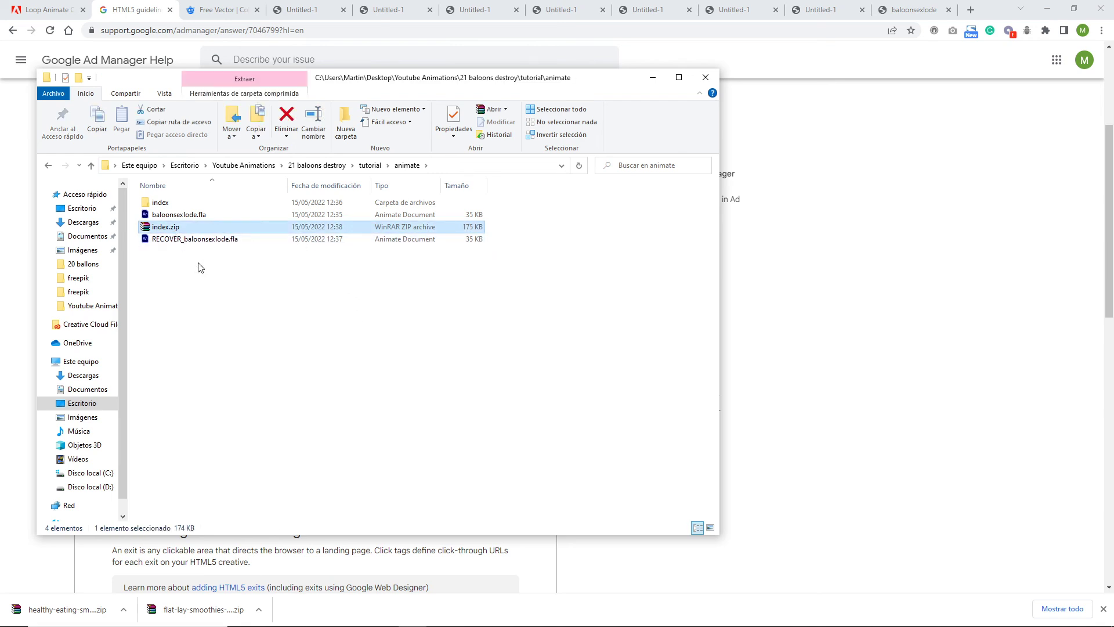
pyautogui.press('Delete')
pyautogui.click(167, 204)
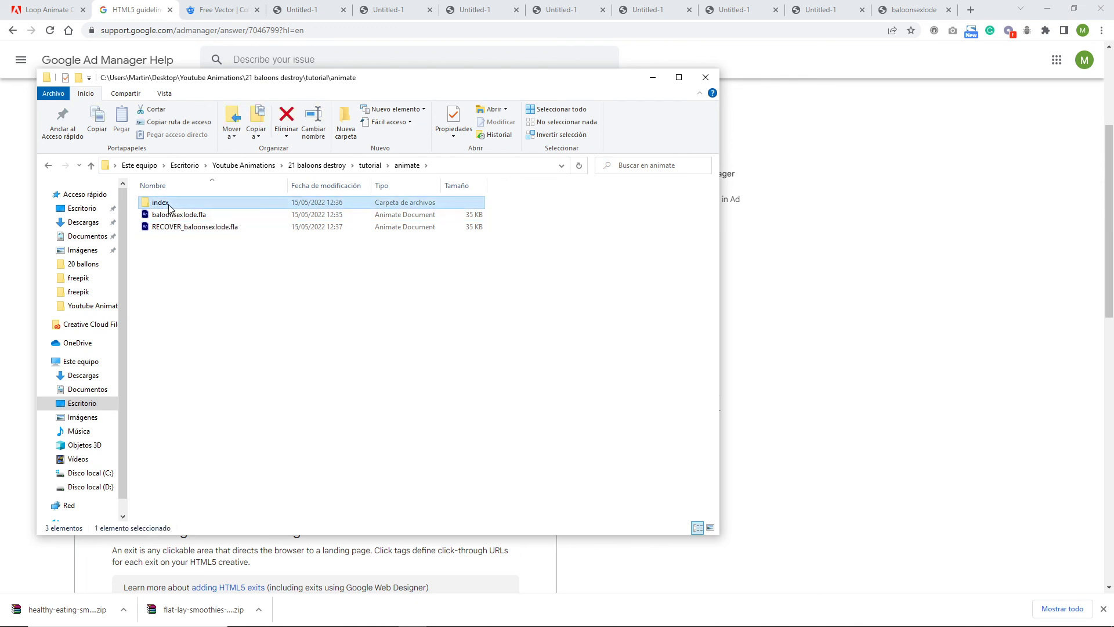
pyautogui.doubleClick(169, 207)
pyautogui.doubleClick(162, 202)
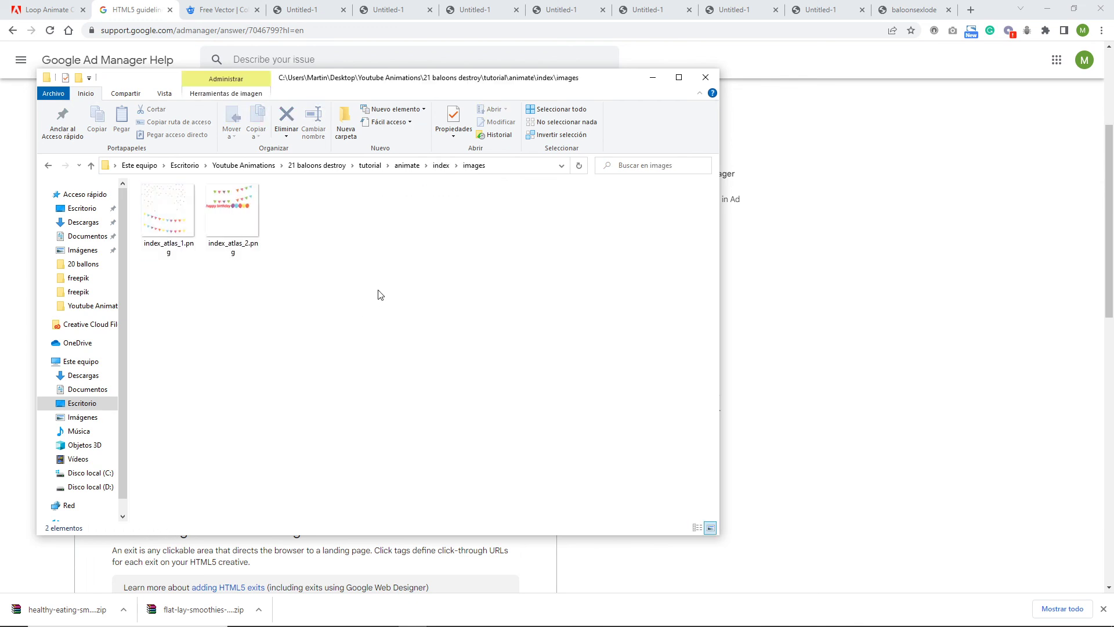
# Switch to Chrome and open tinypng.com in the first Untitled-1 preview tab.
pyautogui.click(306, 10)
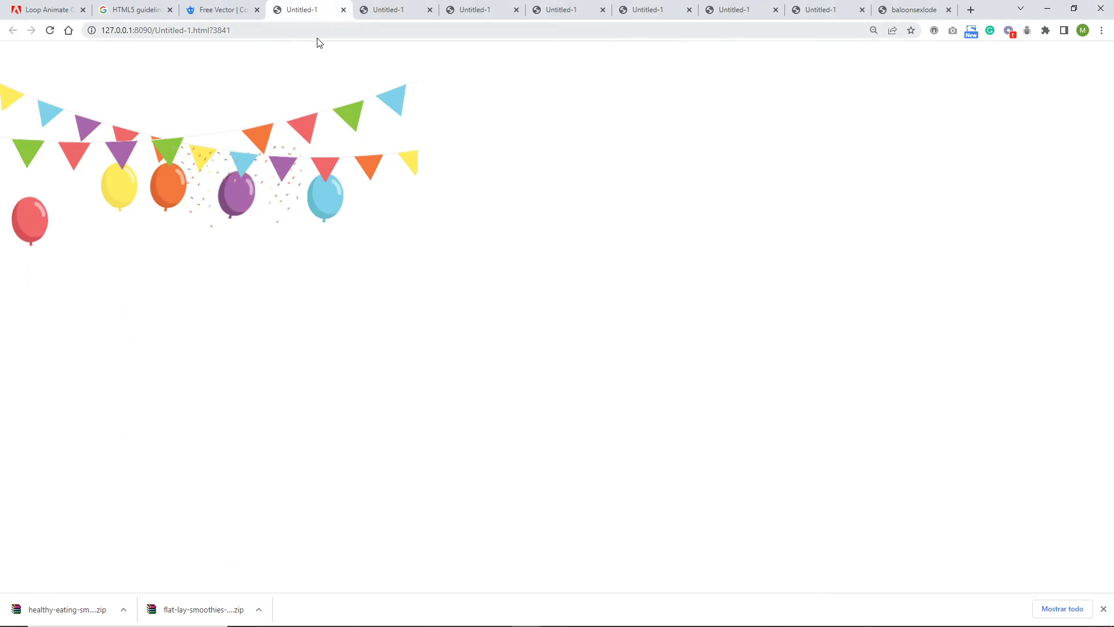
pyautogui.click(312, 30)
pyautogui.write('tiny')
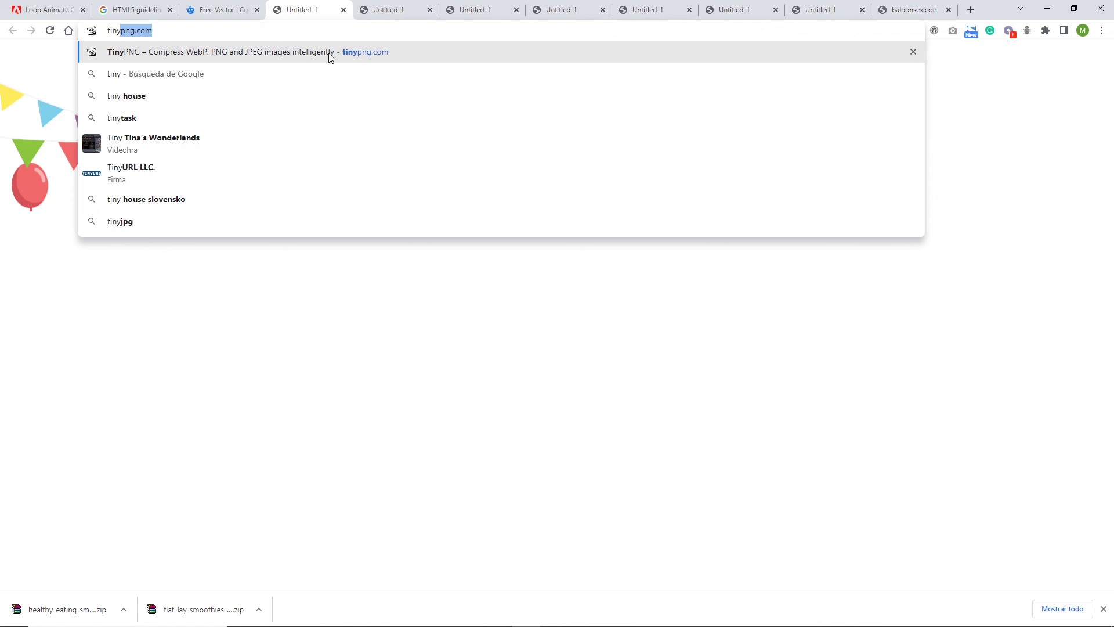
pyautogui.click(329, 52)
# Upload index_atlas_1.png and index_atlas_2.png from the index\images folder to TinyPNG for compression.
pyautogui.click(413, 616)
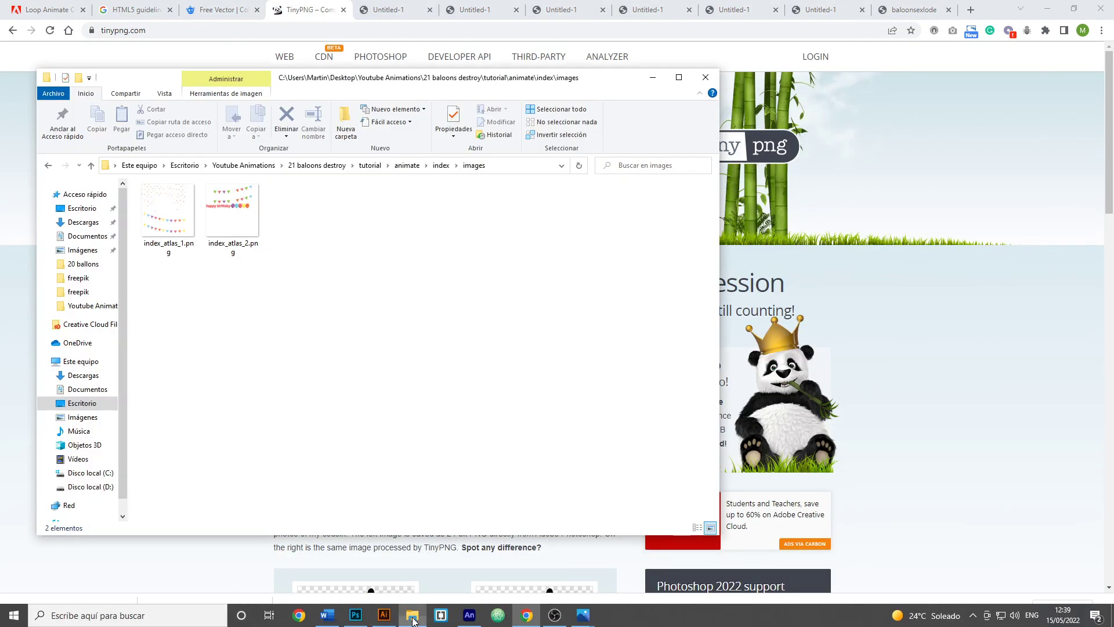
pyautogui.moveTo(550, 85); pyautogui.dragTo(648, 231)
pyautogui.click(262, 371)
pyautogui.keyDown('ctrl'); pyautogui.click(332, 380); pyautogui.keyUp('ctrl')
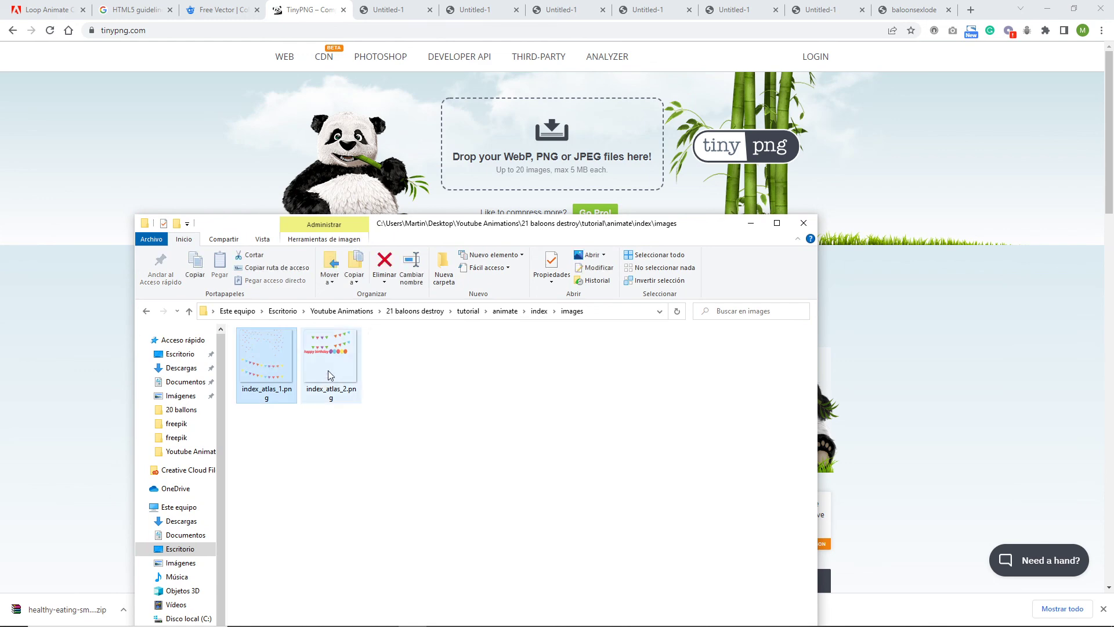
pyautogui.moveTo(328, 370); pyautogui.dragTo(504, 173)
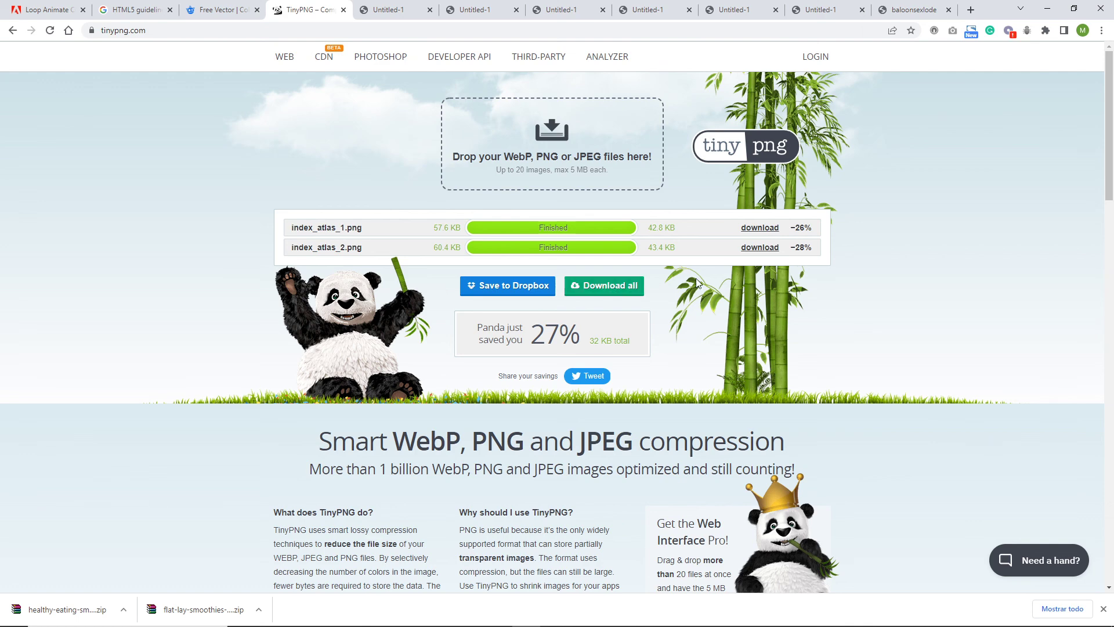
# Download the compressed index_atlas_1.png into 21 baloons destroy\tutorial\animate\index\images, replacing the existing file.
pyautogui.click(757, 228)
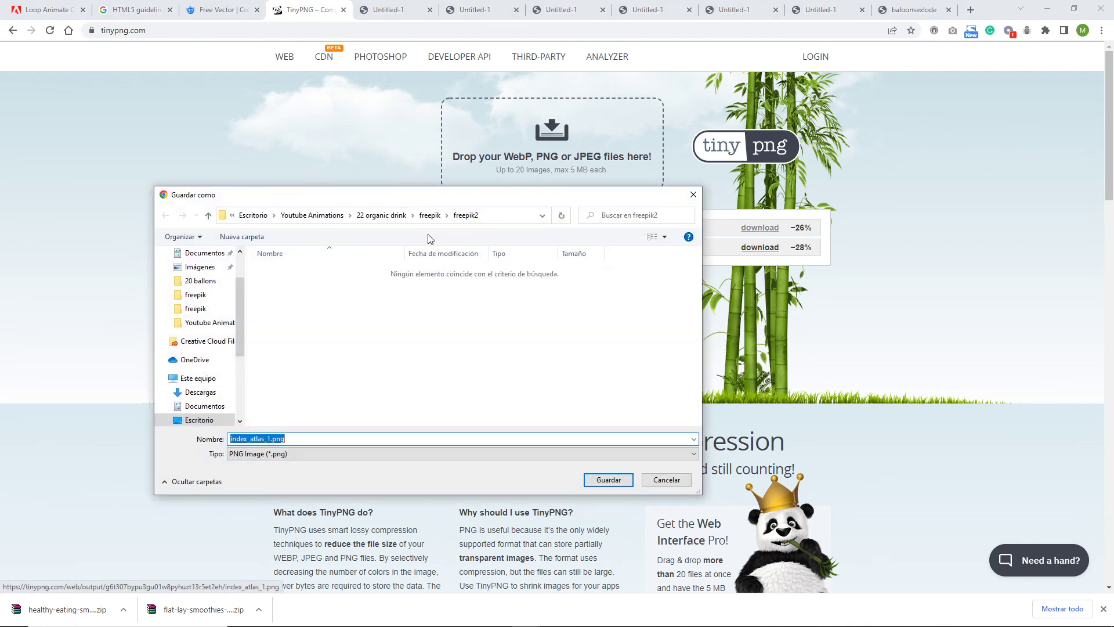
pyautogui.click(311, 215)
pyautogui.scroll(-3, 323, 375)
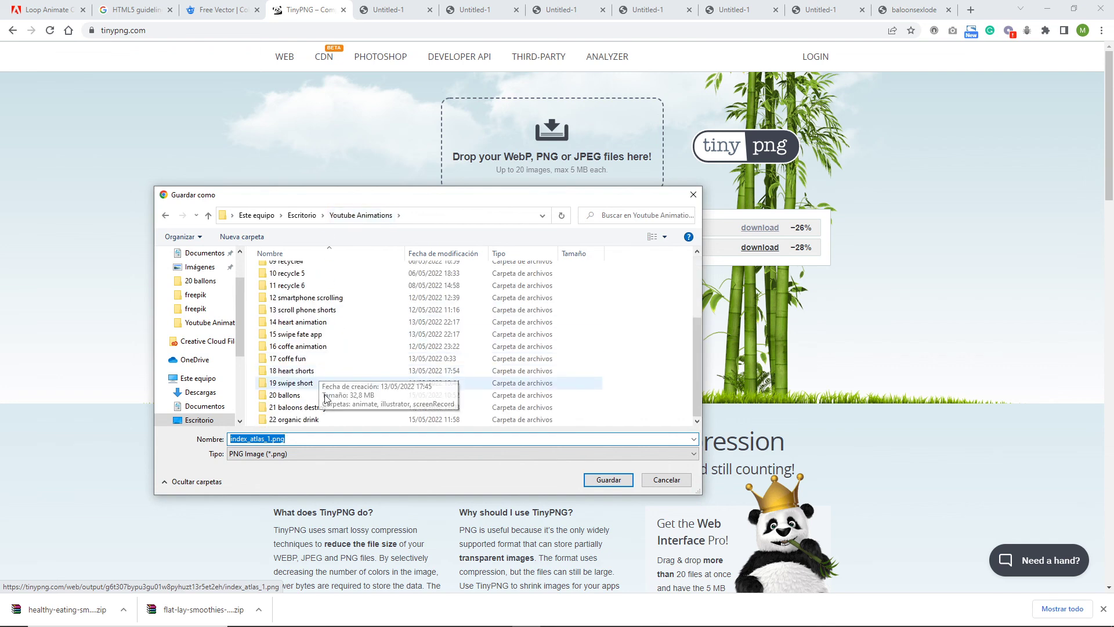
pyautogui.doubleClick(303, 408)
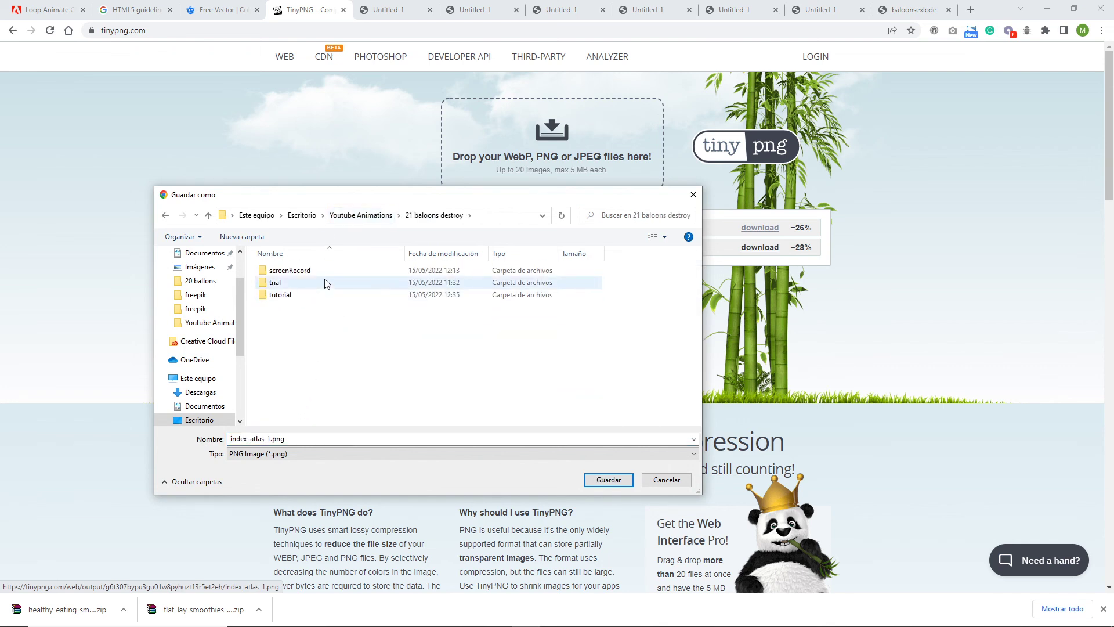
pyautogui.doubleClick(282, 297)
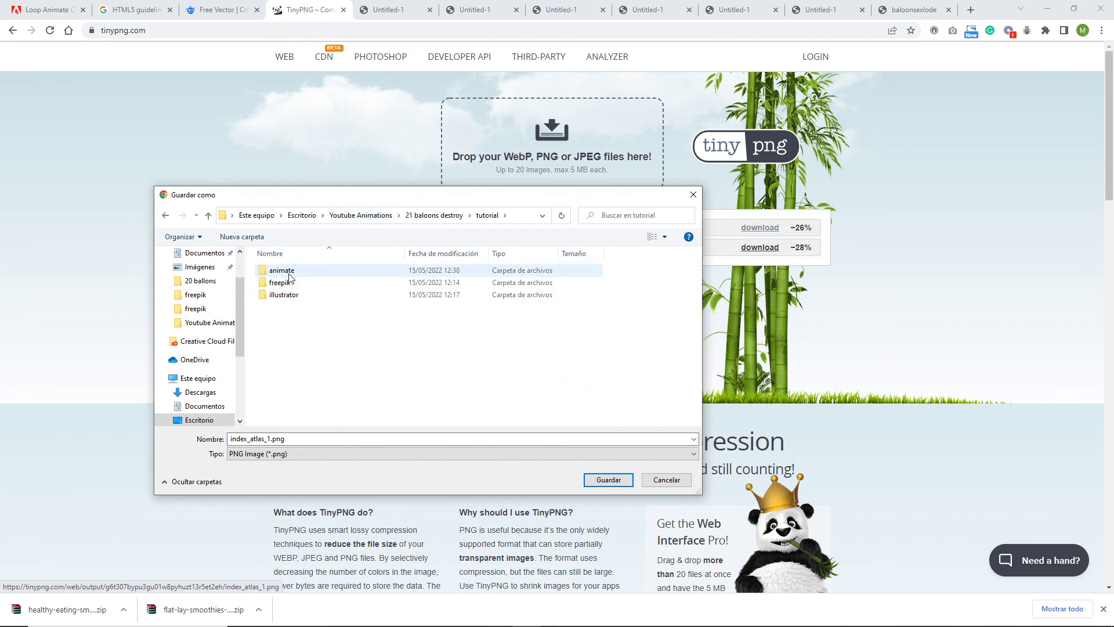
pyautogui.doubleClick(280, 272)
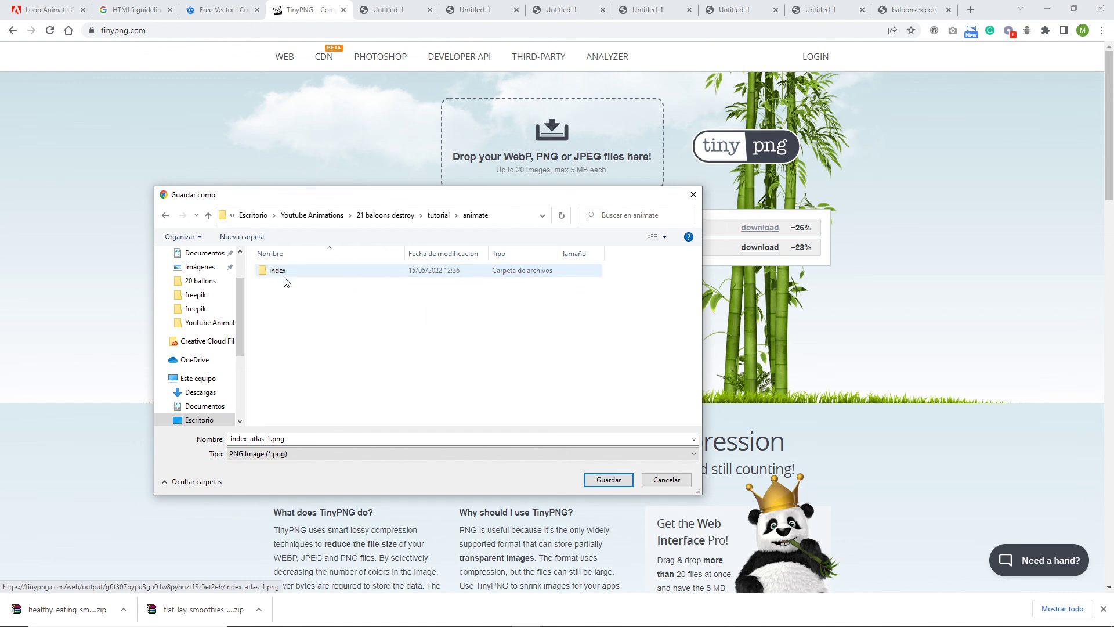
pyautogui.doubleClick(281, 271)
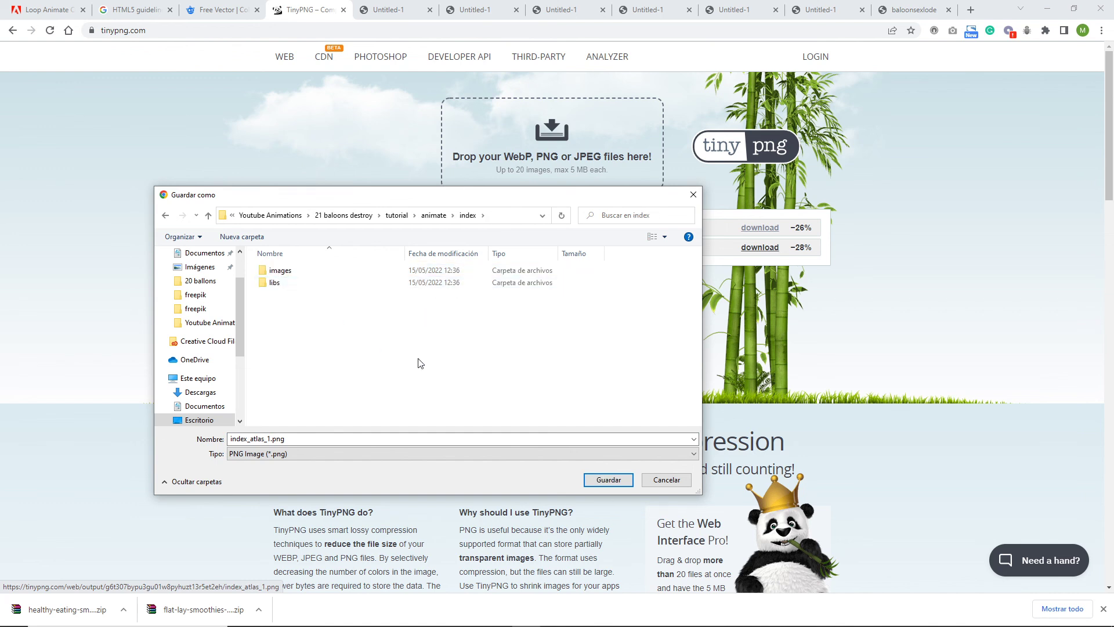
pyautogui.doubleClick(281, 270)
pyautogui.click(632, 480)
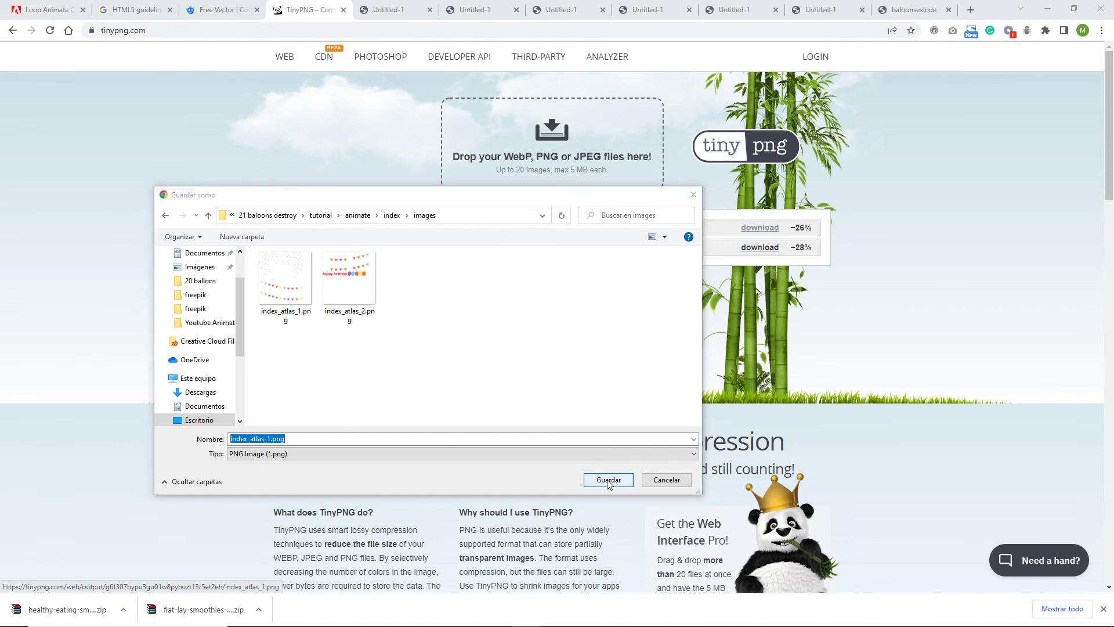
pyautogui.click(586, 322)
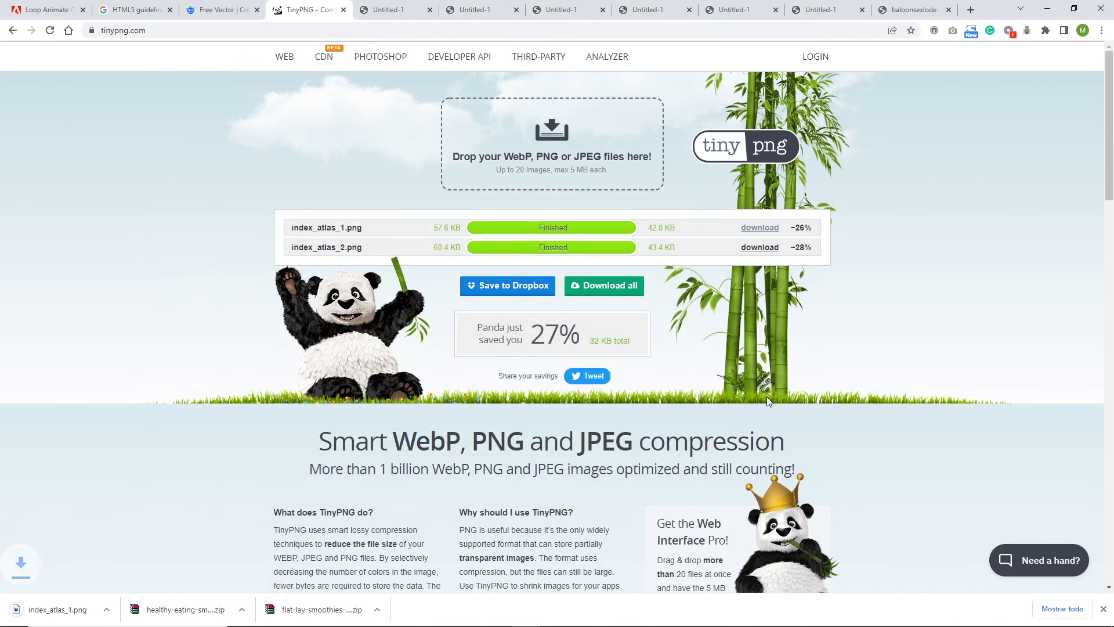
# Download the compressed second atlas into the same images folder as index_atlas_2.png, replacing the existing file.
pyautogui.click(760, 248)
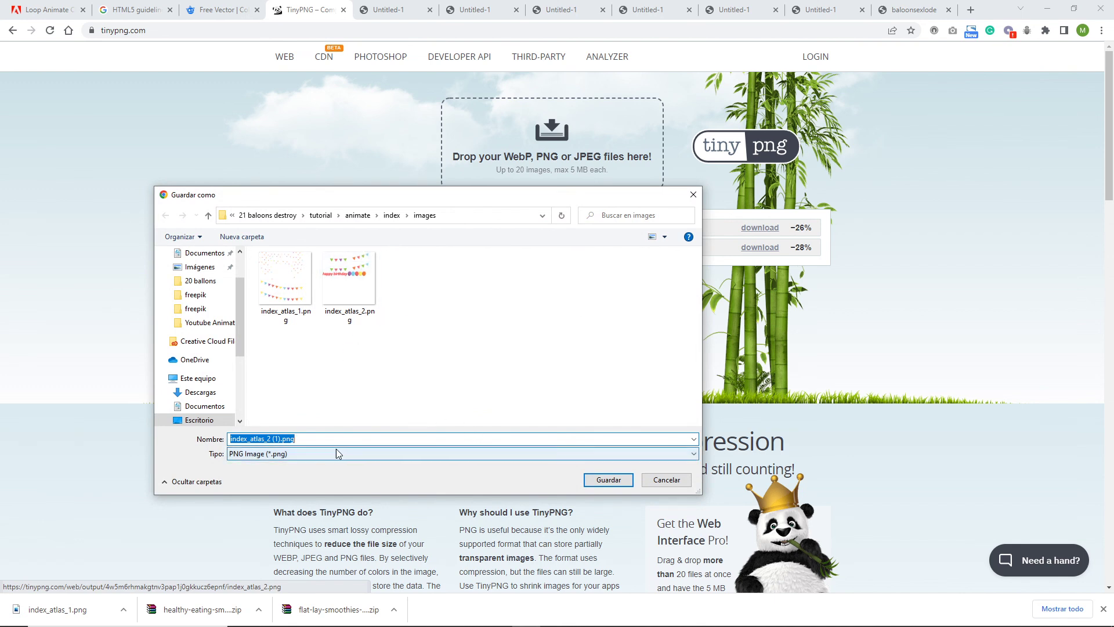
pyautogui.click(316, 441)
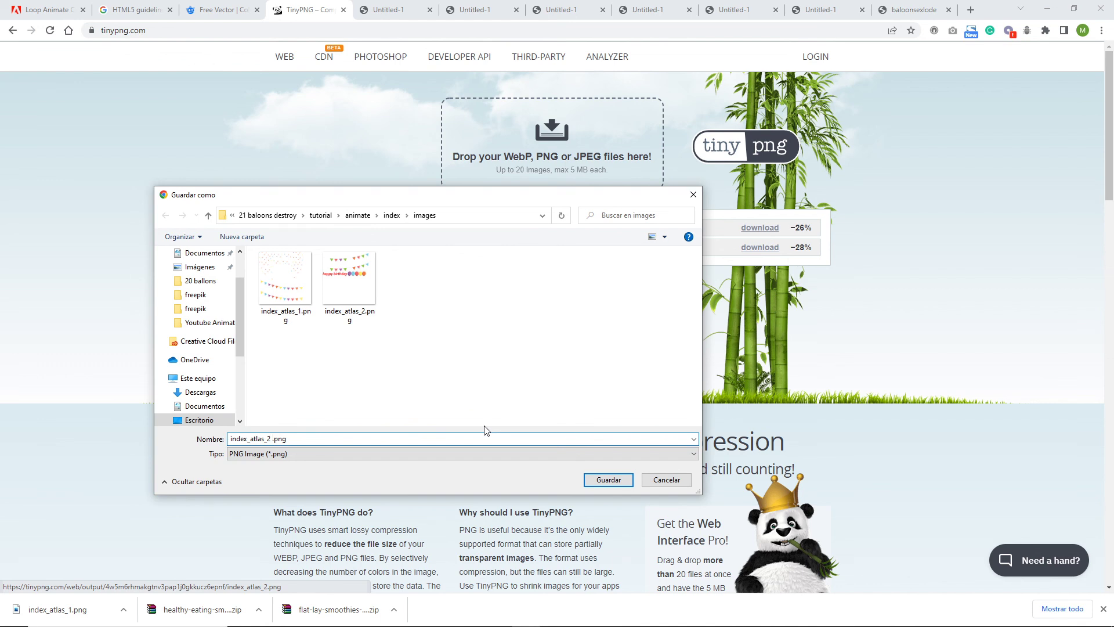
pyautogui.click(621, 481)
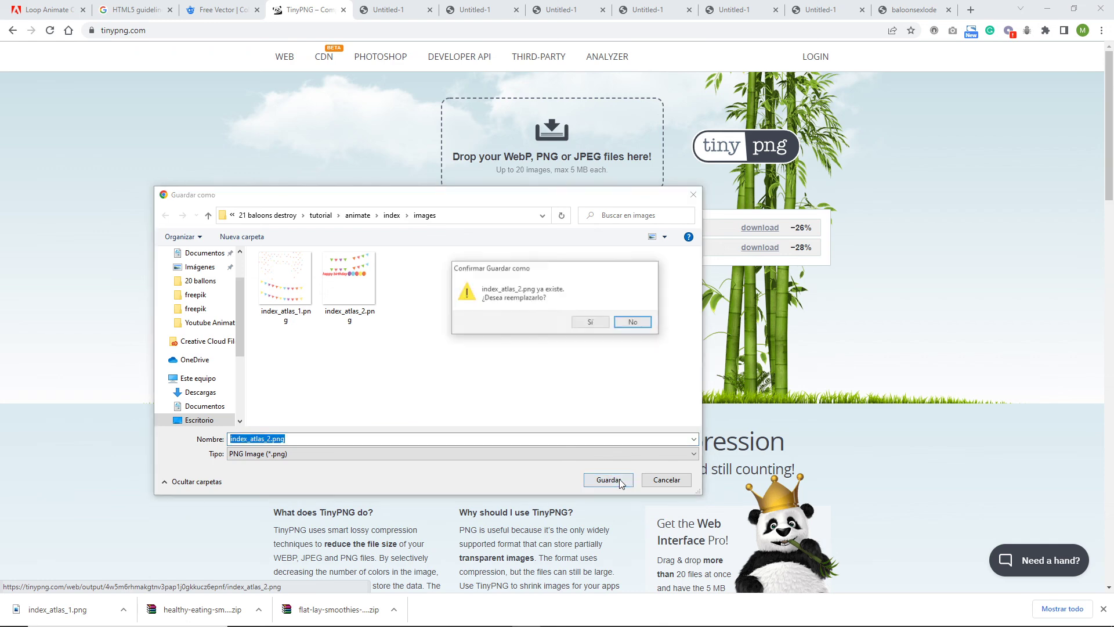
pyautogui.click(596, 324)
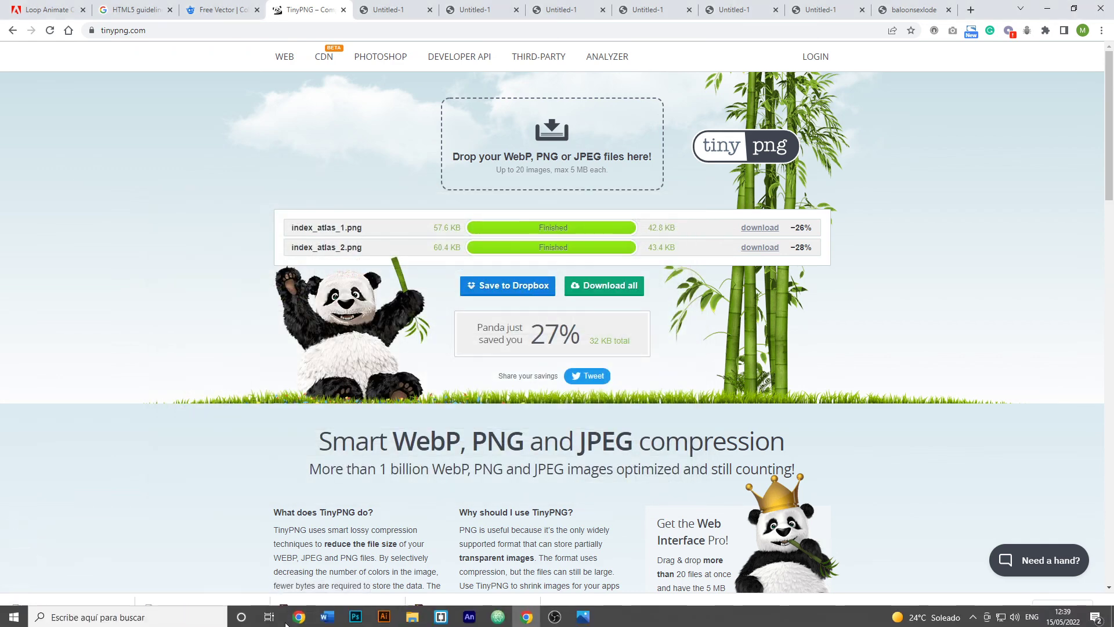
# Return to File Explorer, go back to the animate folder and compress the index folder into index.zip.
pyautogui.click(412, 615)
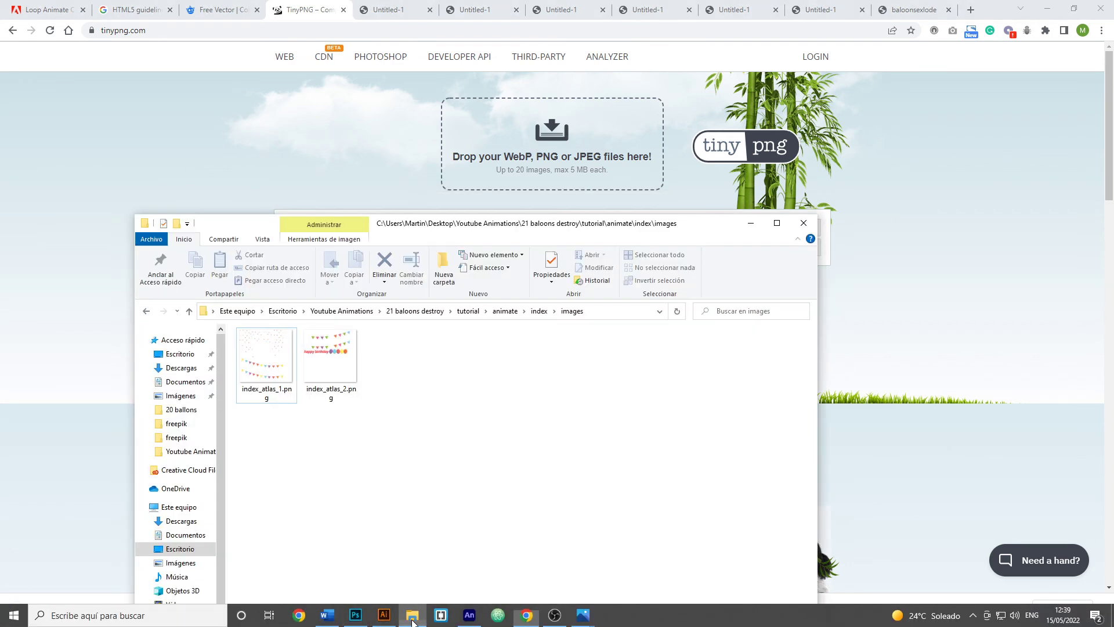
pyautogui.click(293, 380)
pyautogui.moveTo(691, 224); pyautogui.dragTo(695, 146)
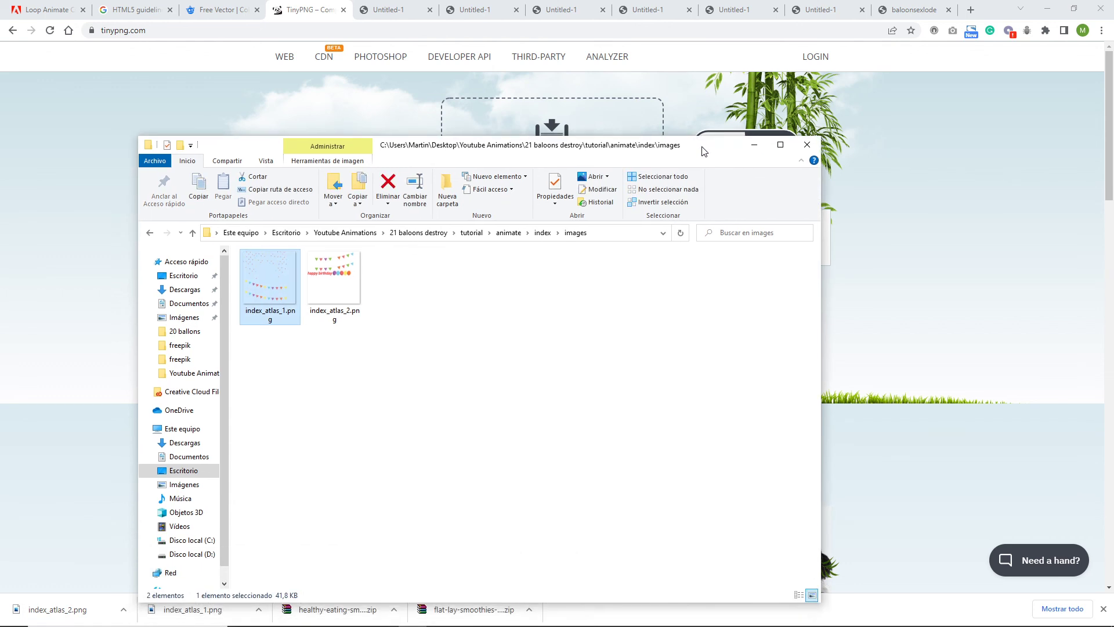
pyautogui.click(343, 265)
pyautogui.click(421, 346)
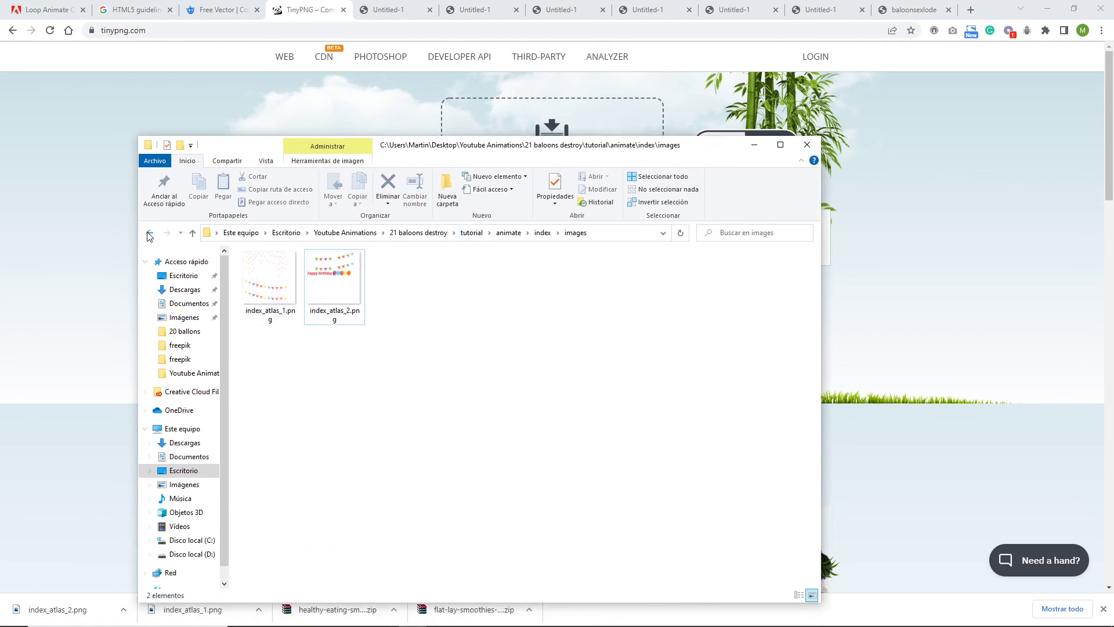
pyautogui.click(150, 233)
pyautogui.click(149, 232)
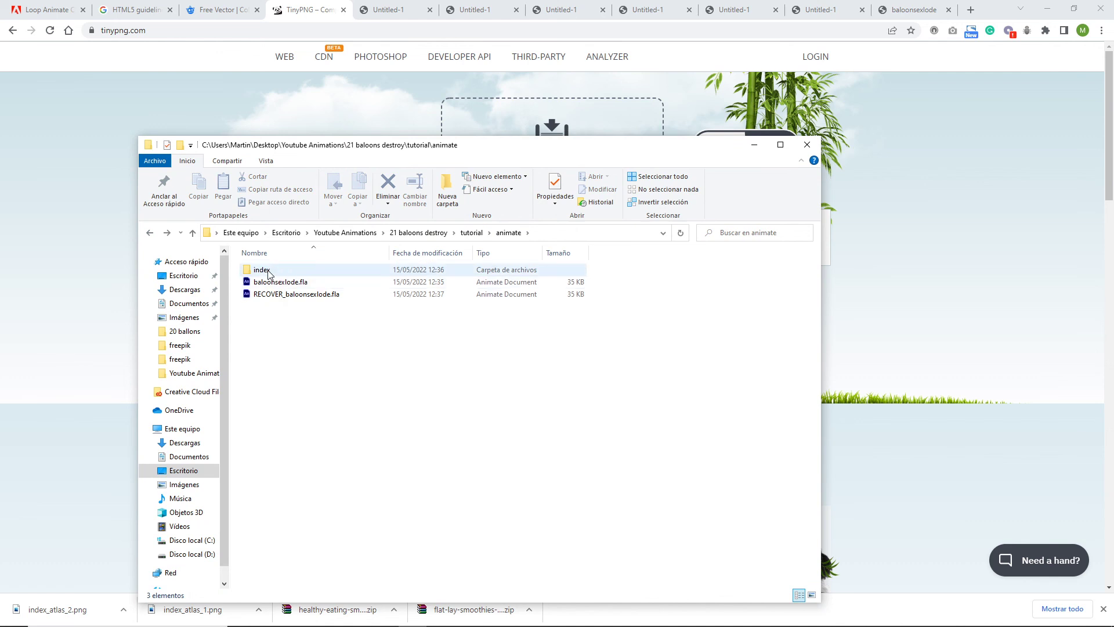
pyautogui.rightClick(269, 270)
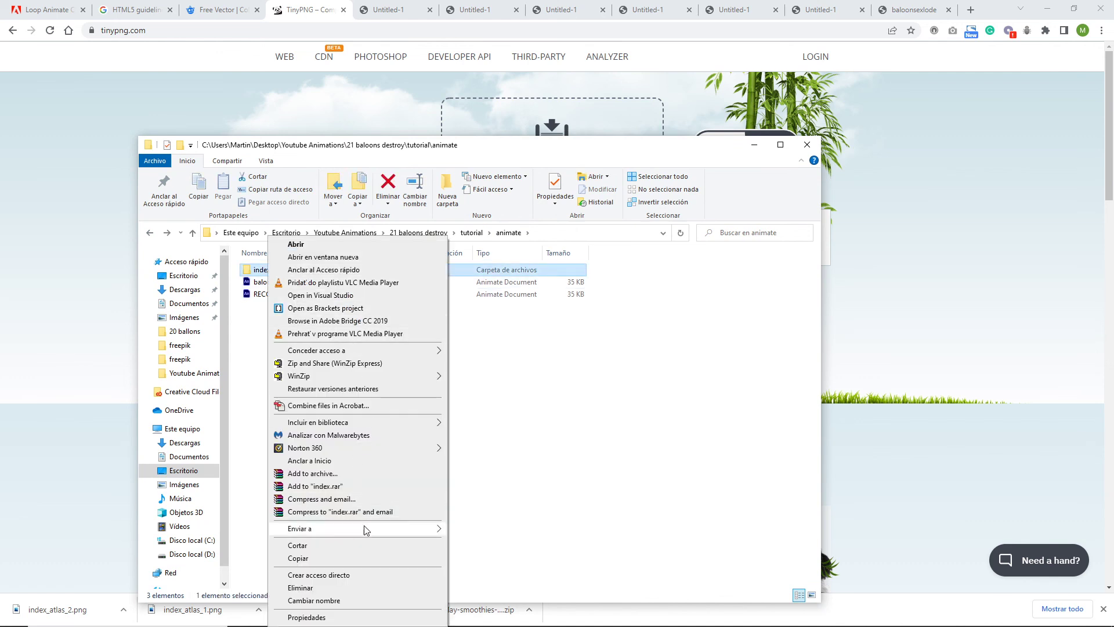
pyautogui.moveTo(367, 528)
pyautogui.click(496, 530)
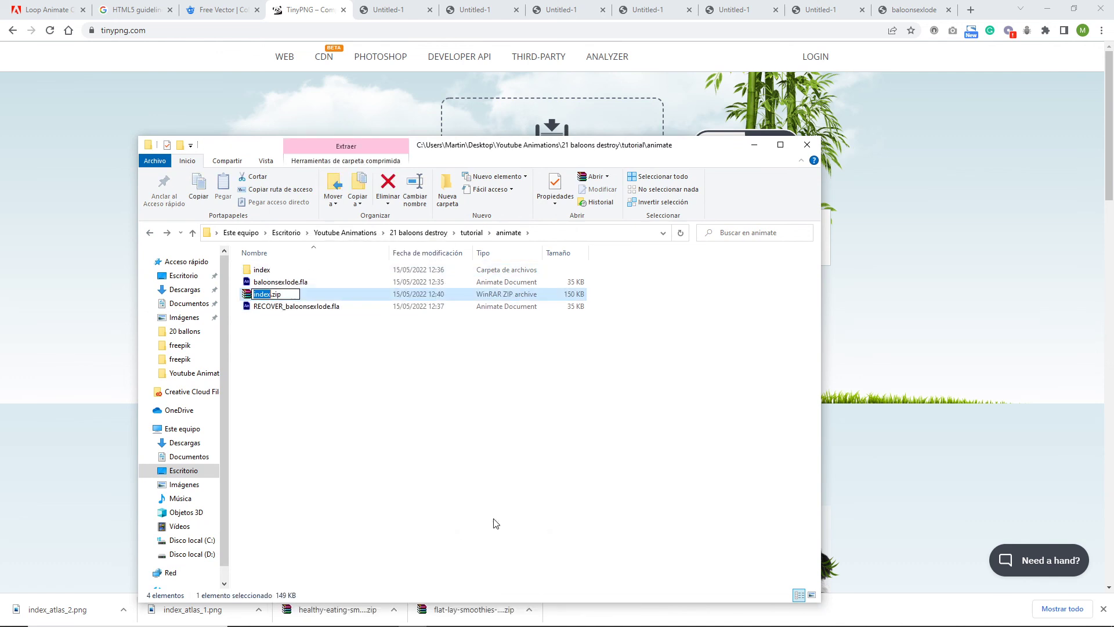
pyautogui.click(372, 367)
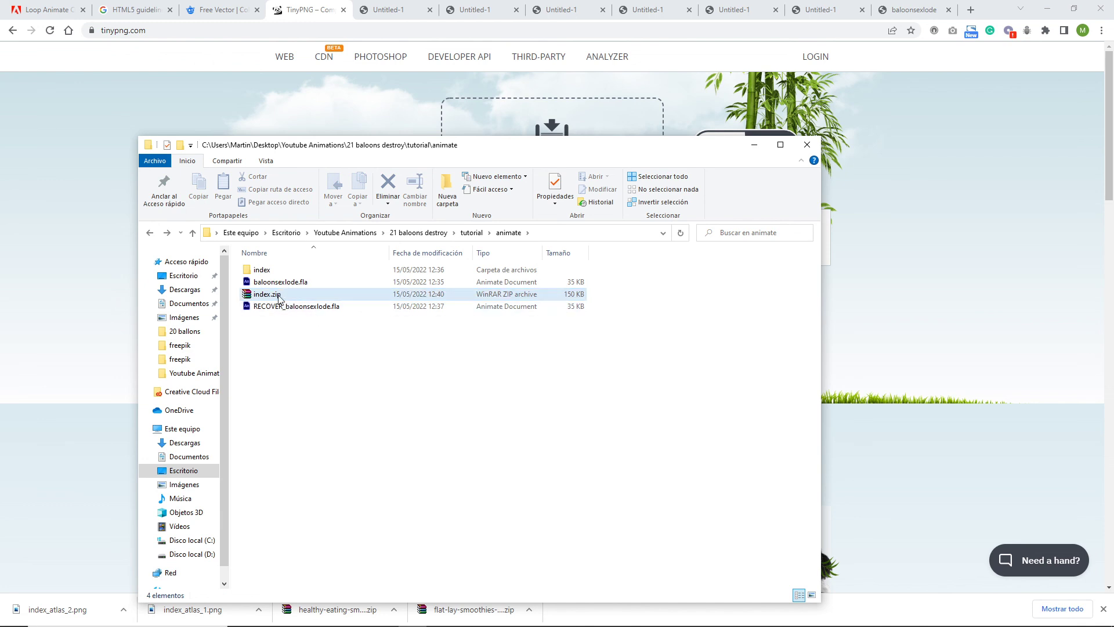
pyautogui.moveTo(285, 298)
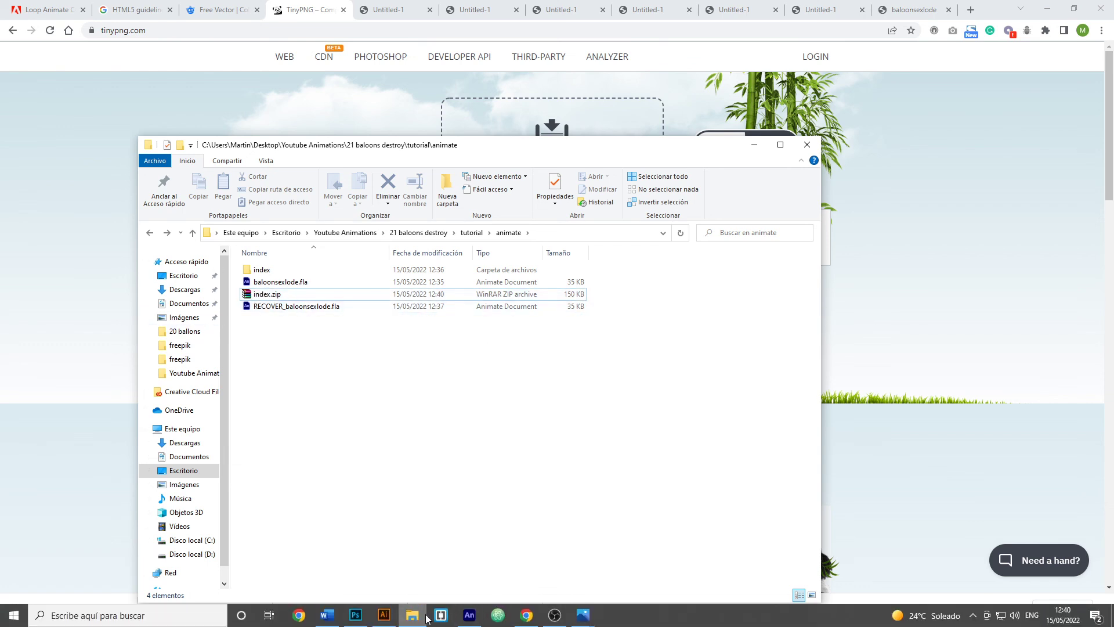
# Switch to Adobe Animate and examine the image asset export formats in the publish settings, keeping Texture, and return to the document timeline.
pyautogui.click(470, 620)
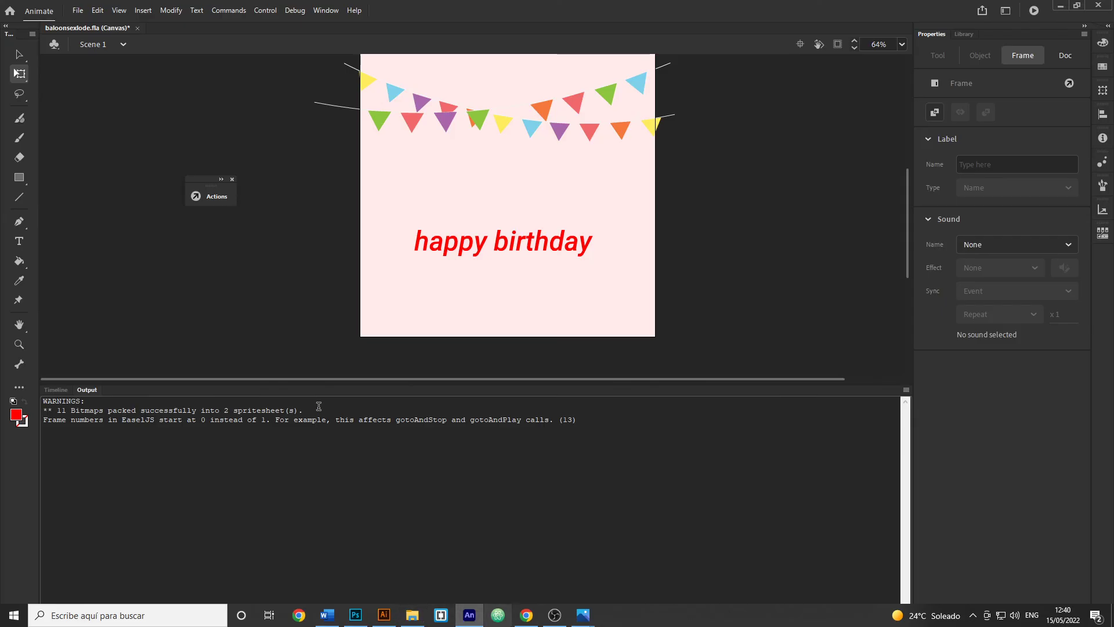
pyautogui.click(77, 10)
pyautogui.click(129, 227)
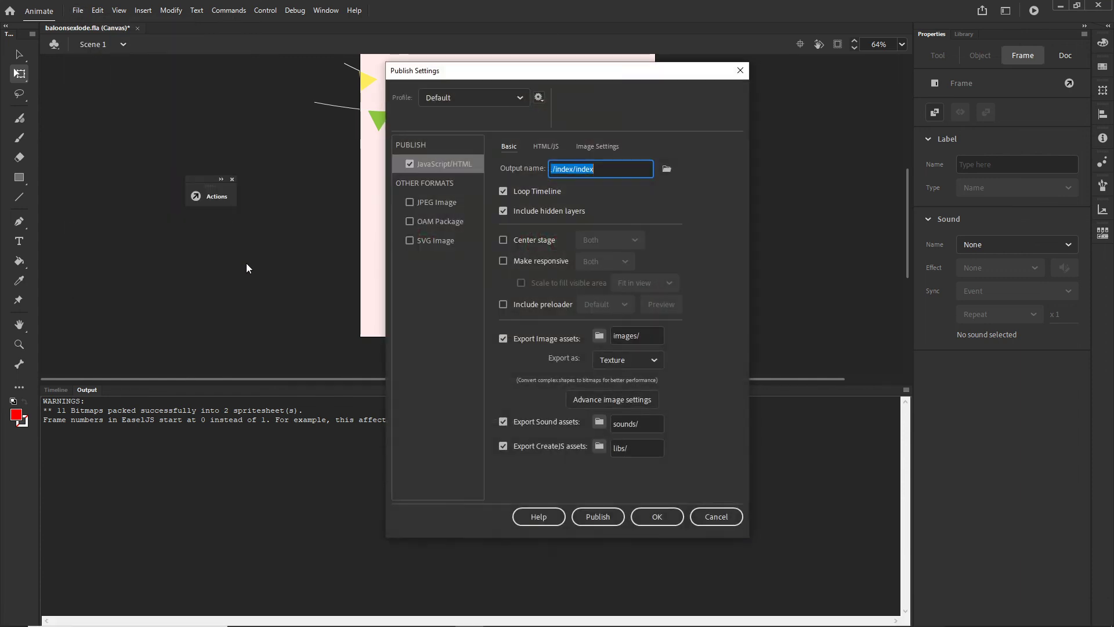
pyautogui.click(641, 361)
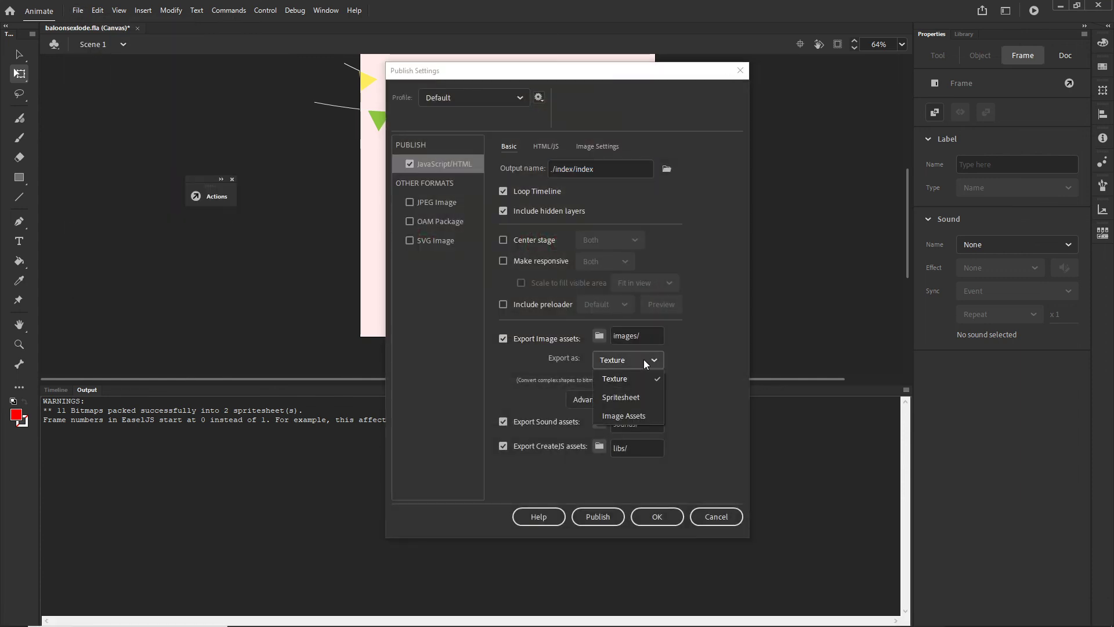
pyautogui.click(701, 355)
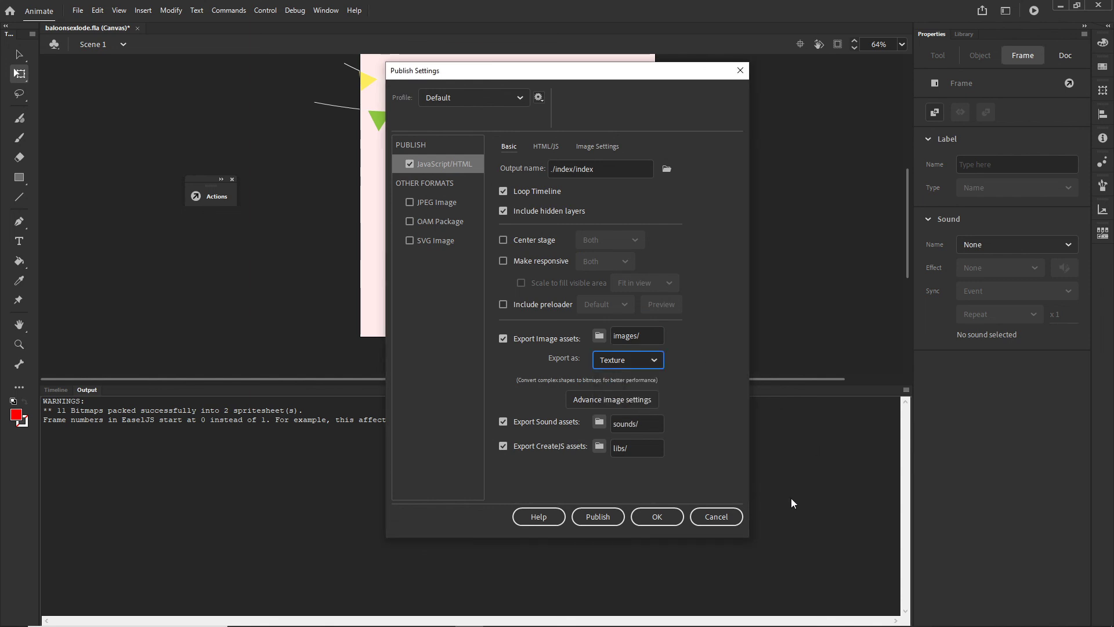
pyautogui.click(716, 516)
pyautogui.click(56, 390)
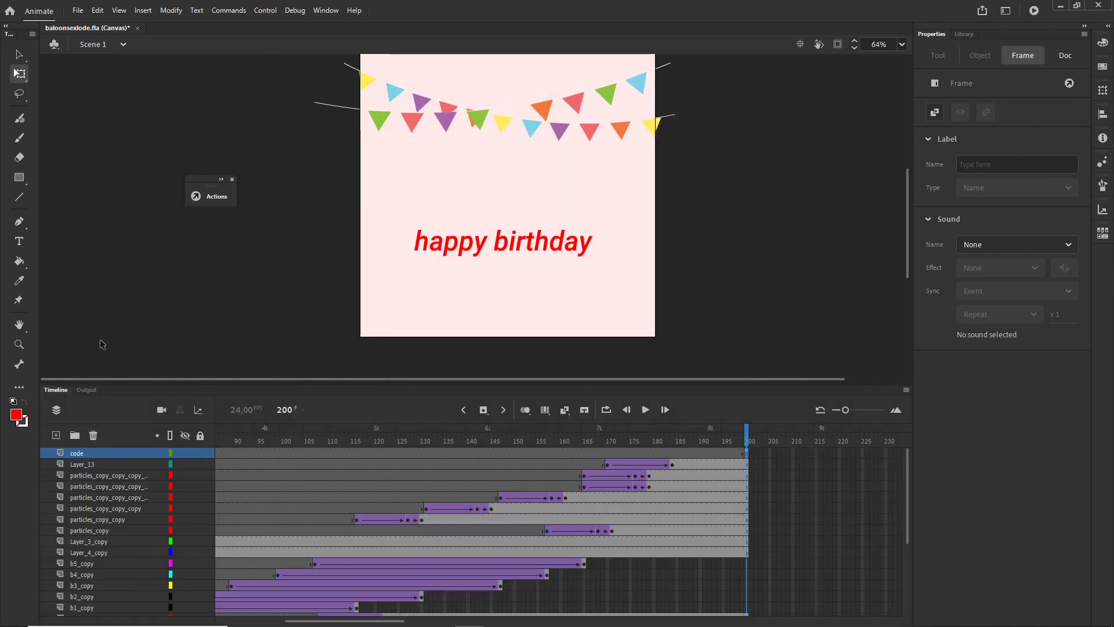
pyautogui.click(132, 292)
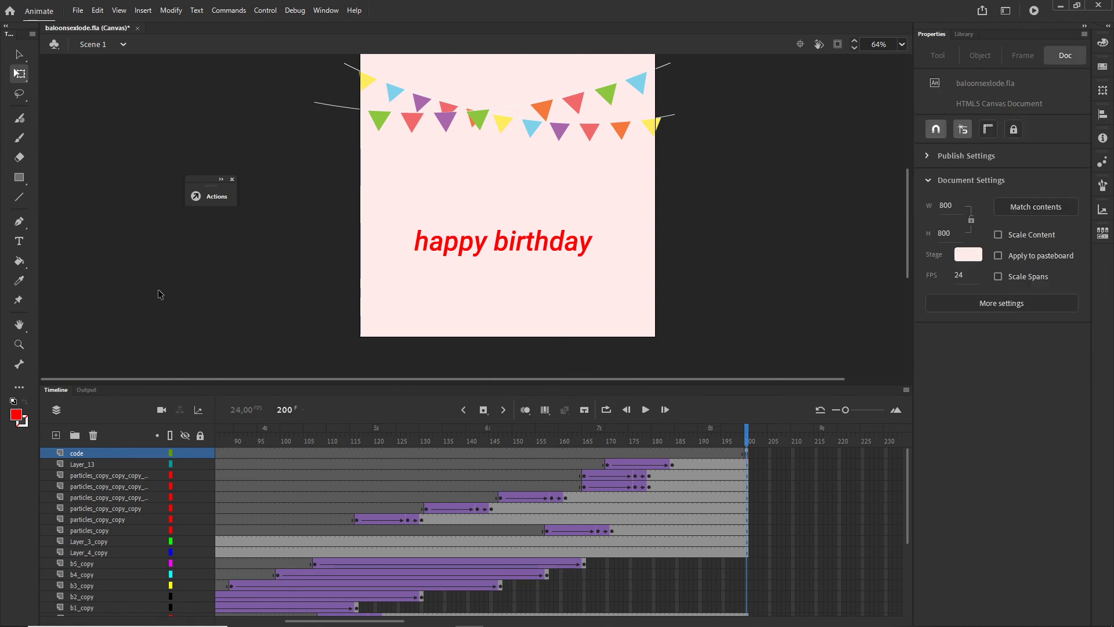